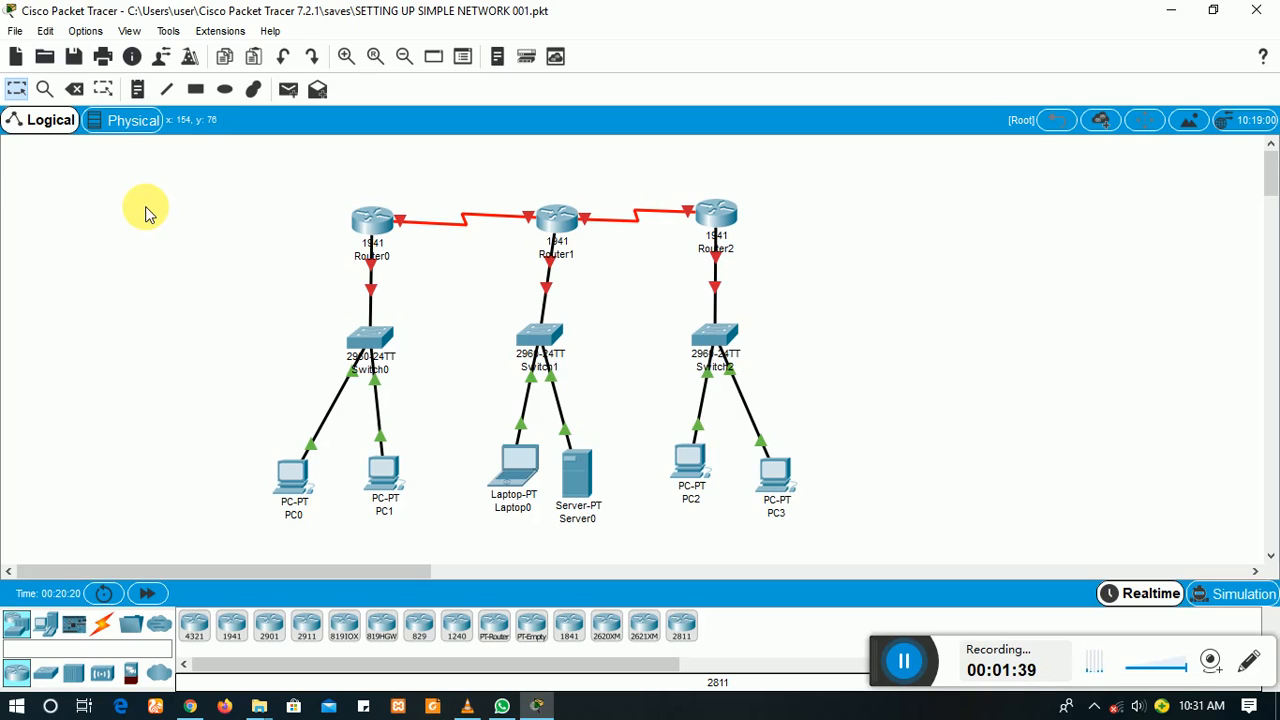
# Step: Place a note reading 192.168.10.0 below PC0 and PC1 to label their network
pyautogui.click(139, 92)
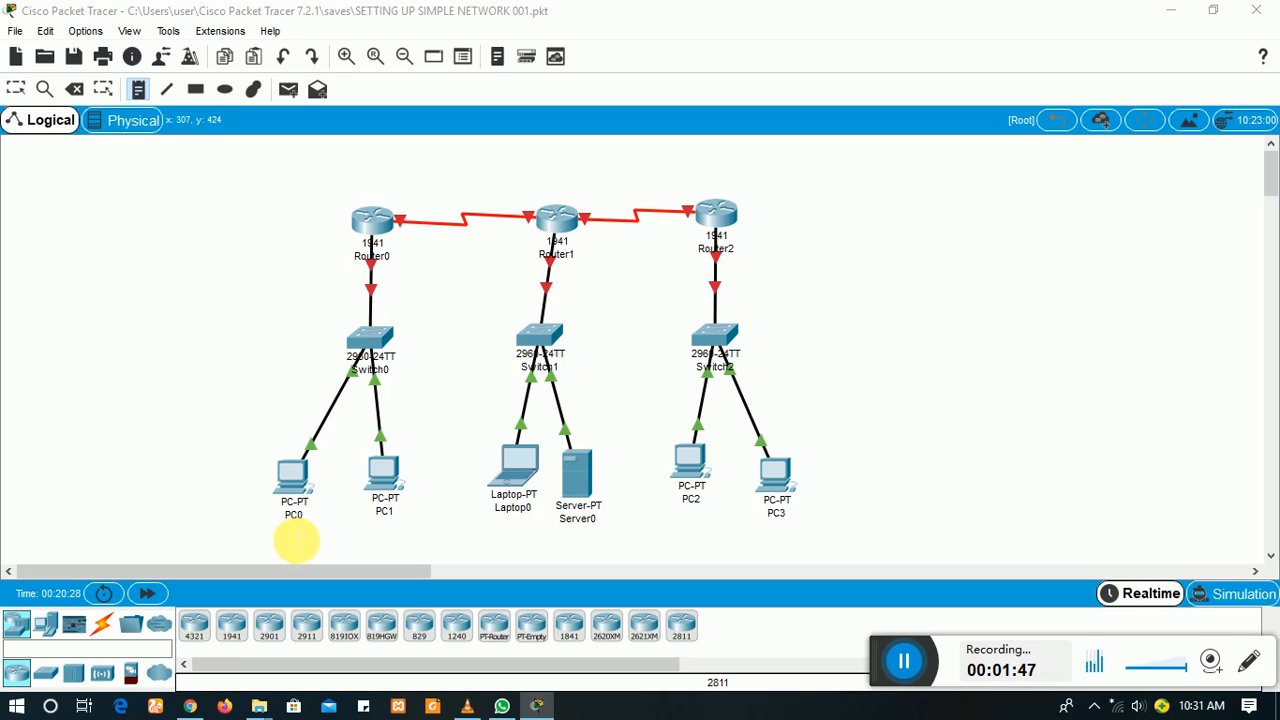
pyautogui.click(296, 541)
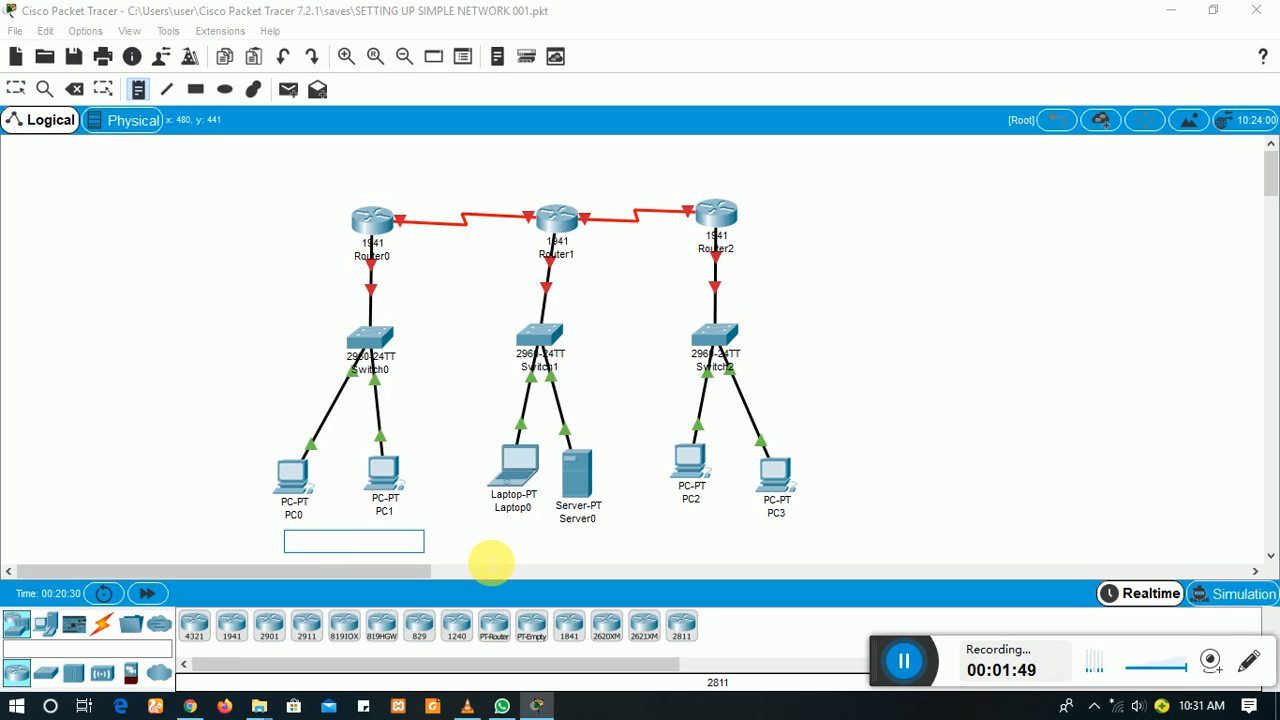
pyautogui.write('1')
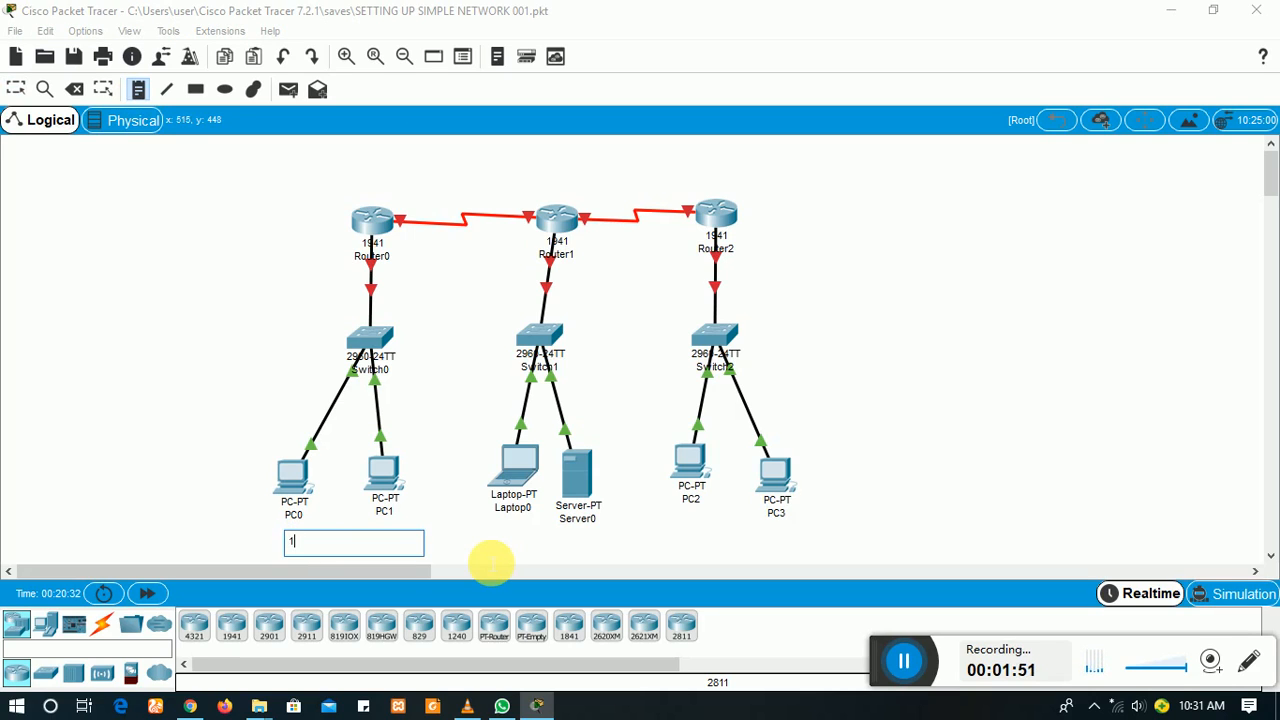
pyautogui.write('92.168.10.0')
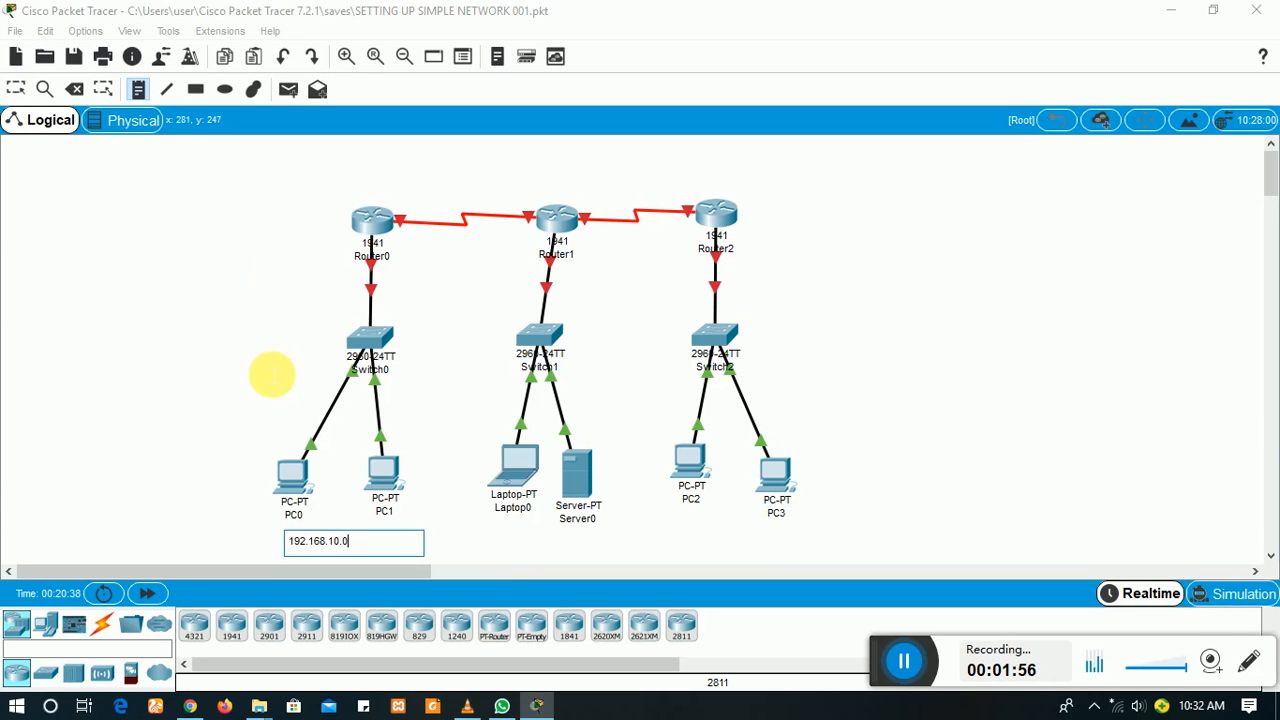
# Step: Place a note reading 192.168.20.0 below Laptop0 and Server0 to label their network
pyautogui.click(149, 88)
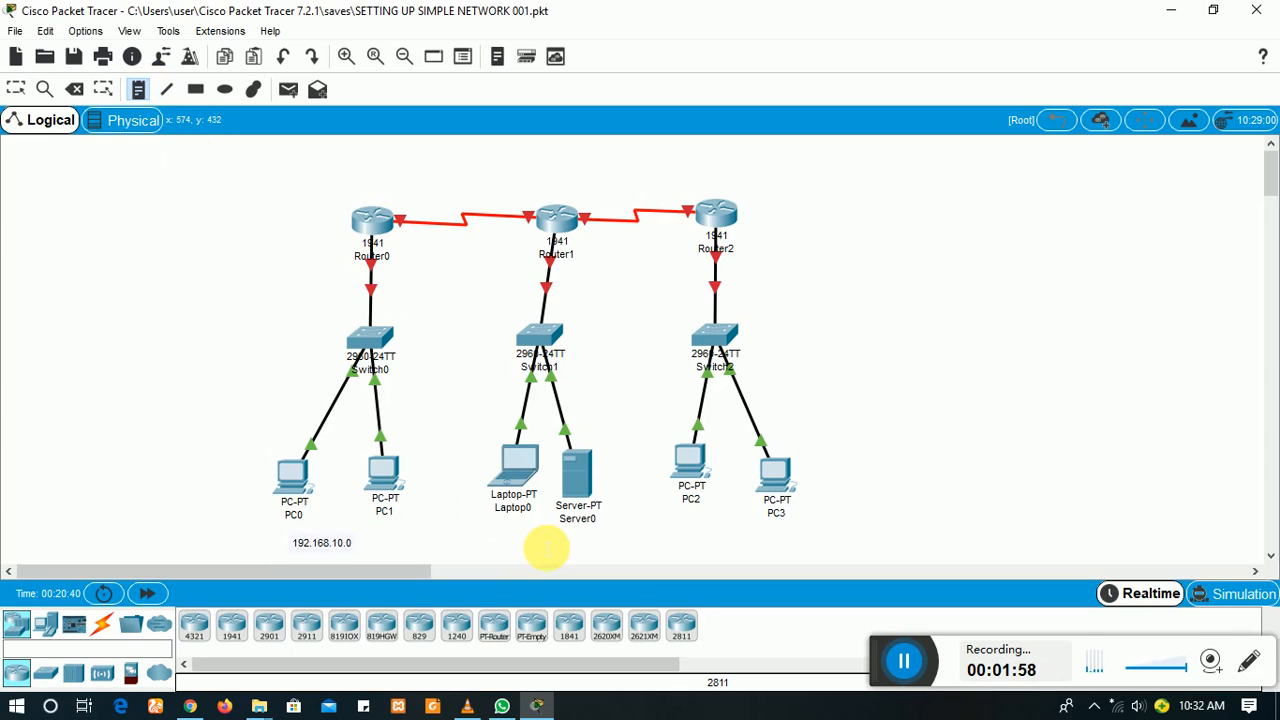
pyautogui.click(500, 543)
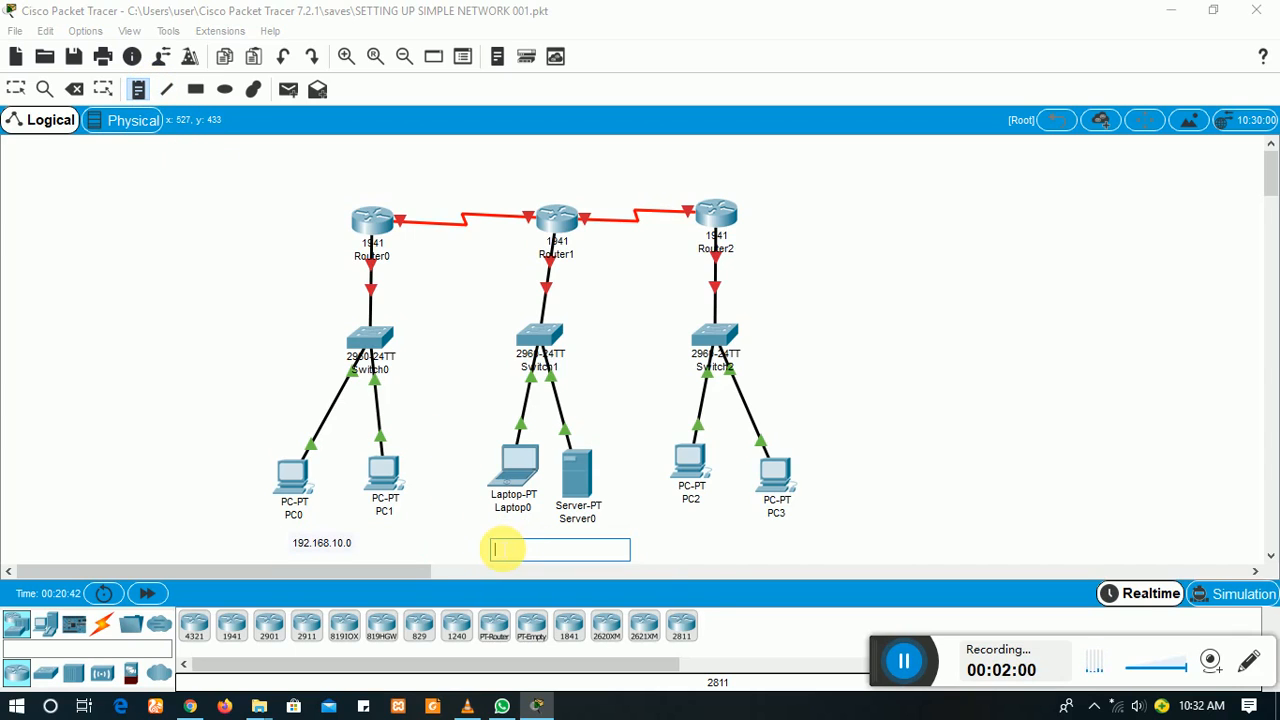
pyautogui.write('192.')
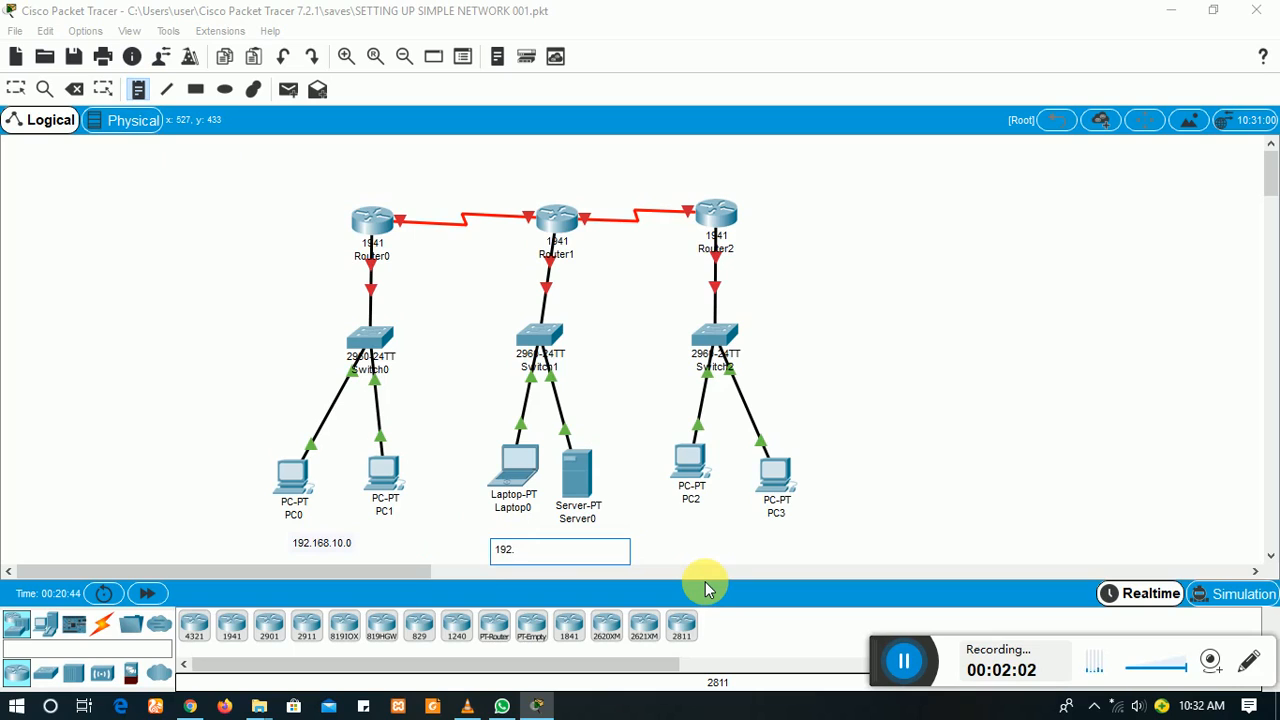
pyautogui.write('168.20.0')
# Step: Place a note reading 192.168.30.0 below PC2 and PC3 to label their network
pyautogui.click(137, 88)
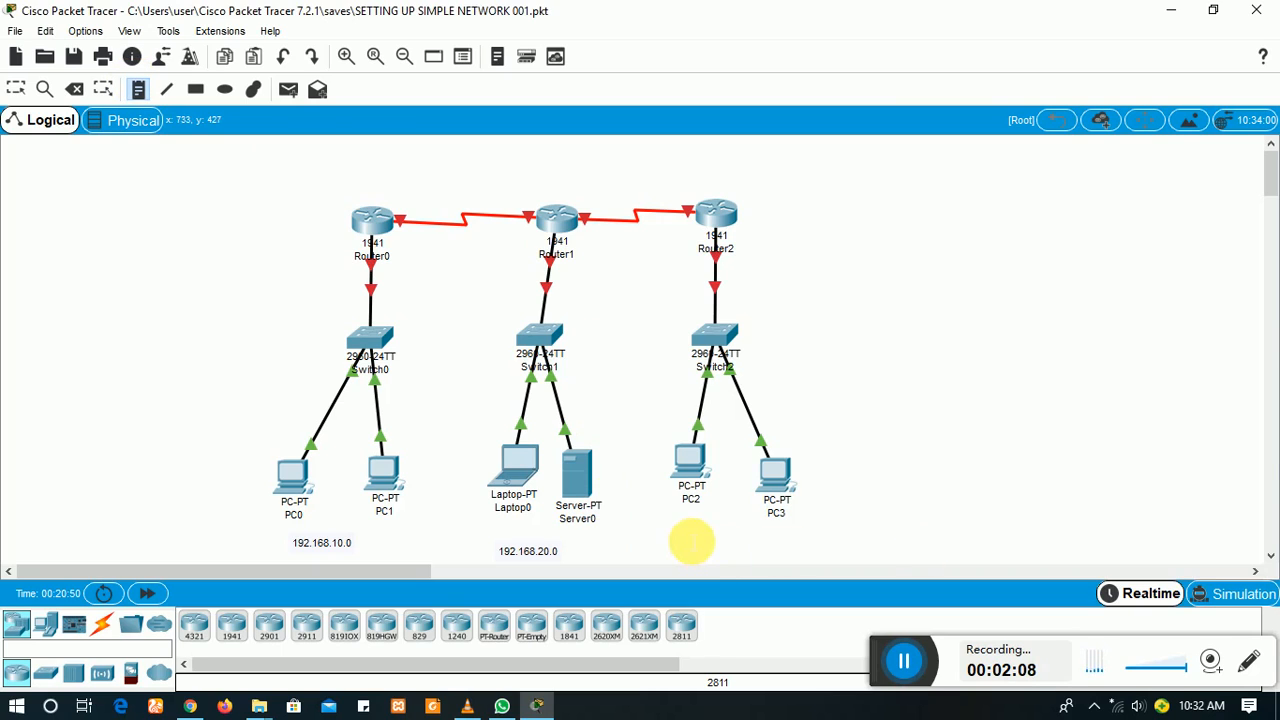
pyautogui.click(683, 541)
pyautogui.write('19')
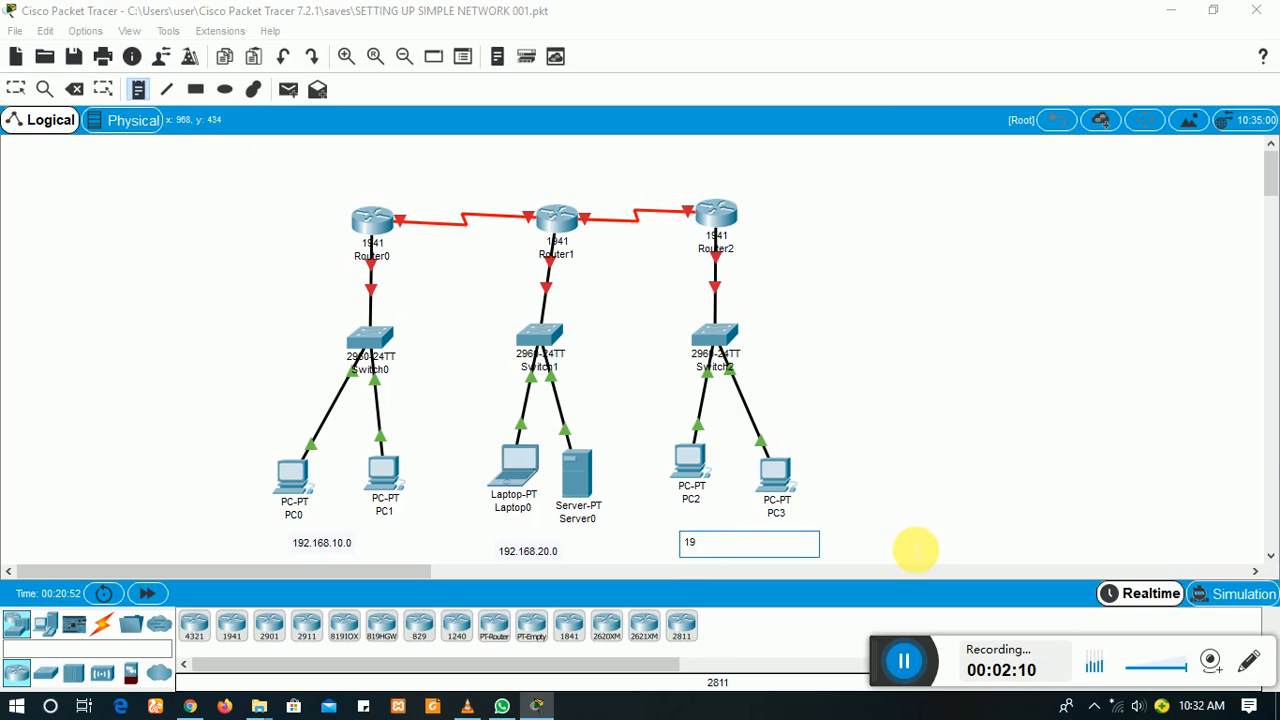
pyautogui.write('2.168.30.0')
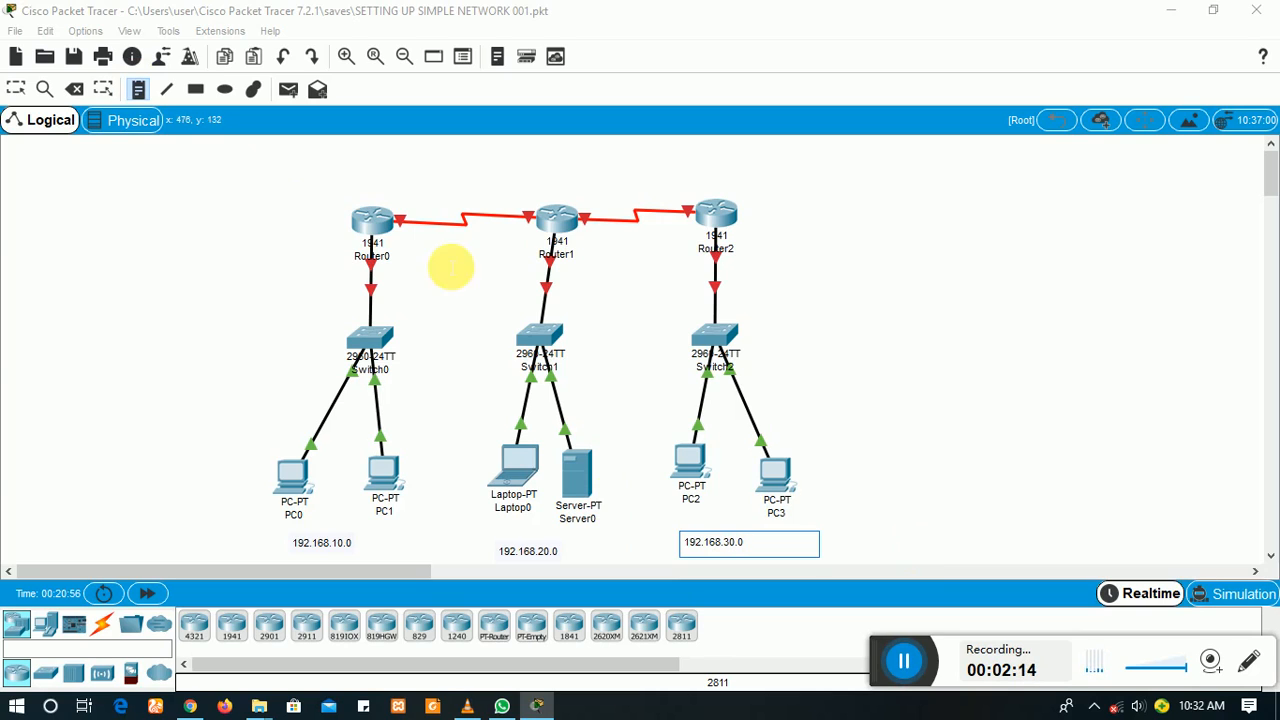
# Step: Place a note reading 10.0.0.0 above the serial link between Router0 and Router1
pyautogui.click(140, 89)
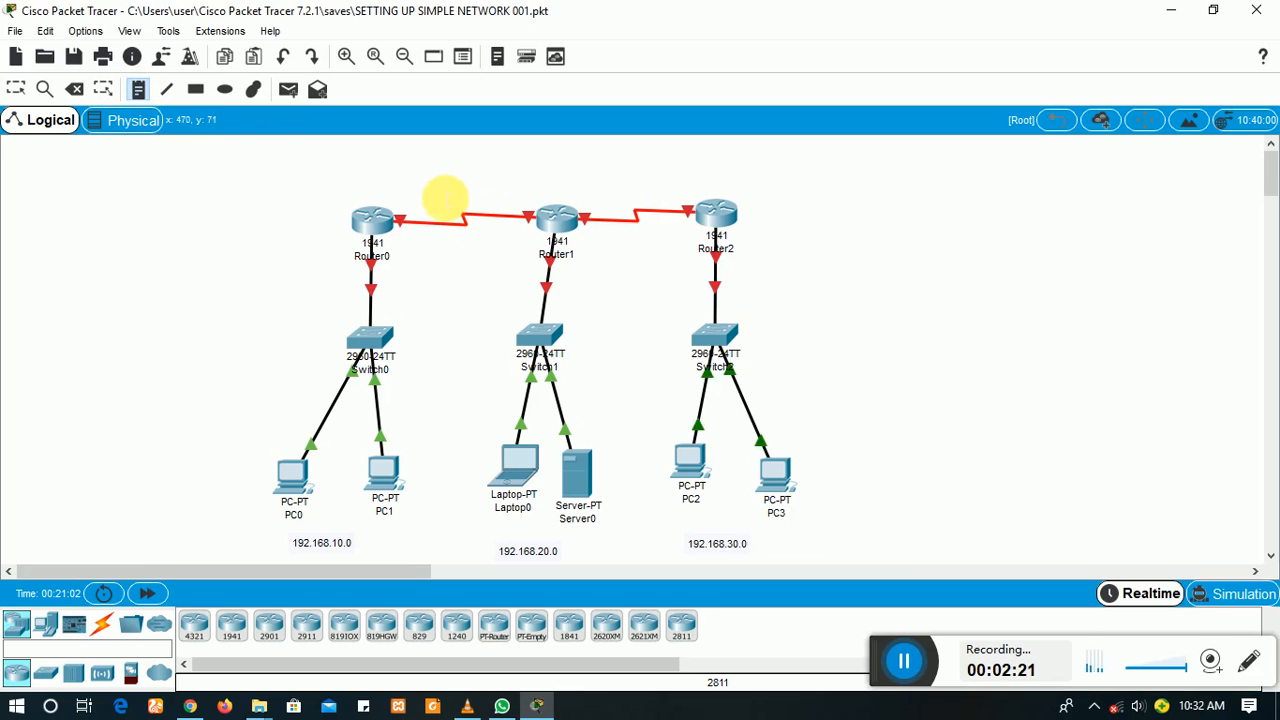
pyautogui.click(428, 183)
pyautogui.write('1')
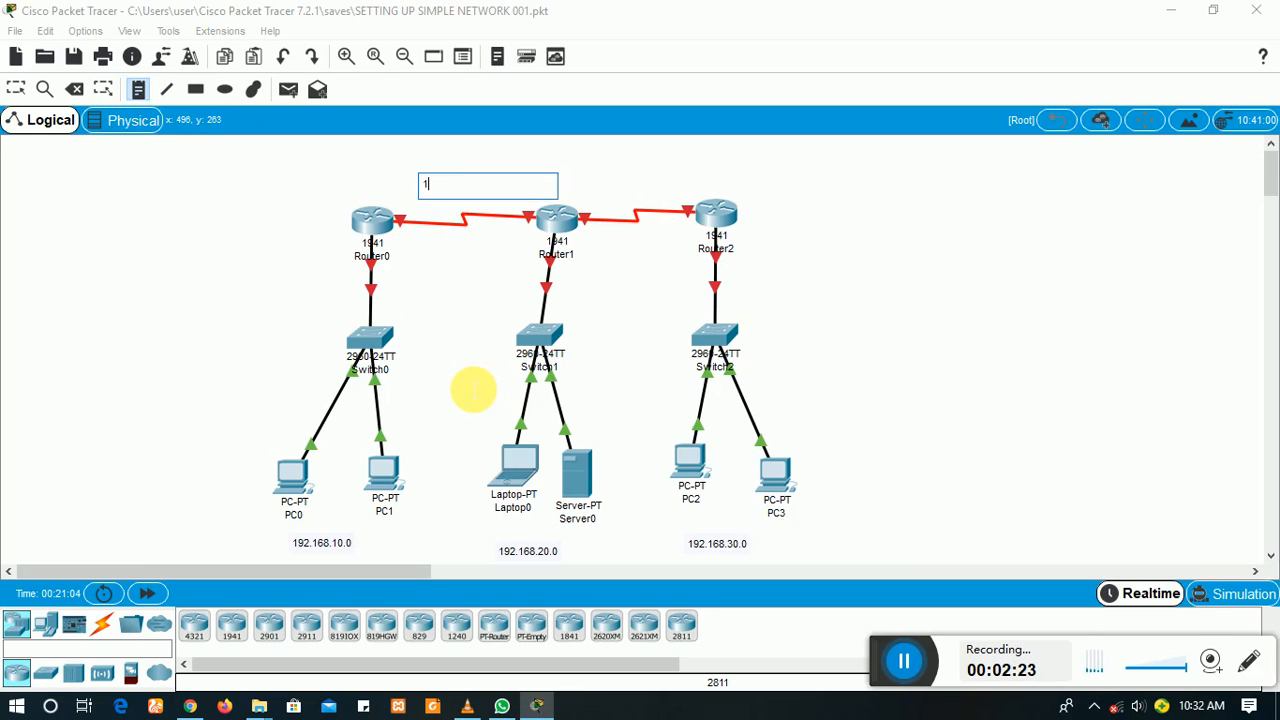
pyautogui.write('0.0.0.0')
# Step: Place a note reading 20.0.0.0 above the serial link between Router1 and Router2
pyautogui.click(138, 90)
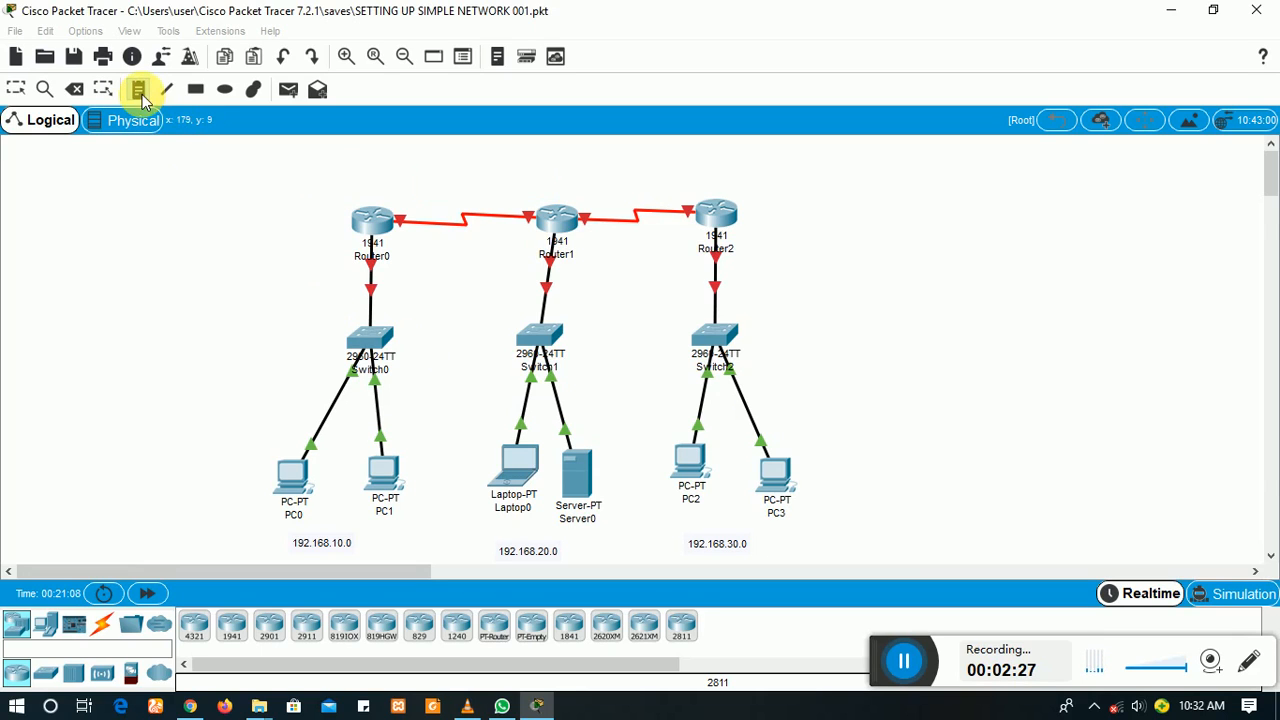
pyautogui.click(606, 191)
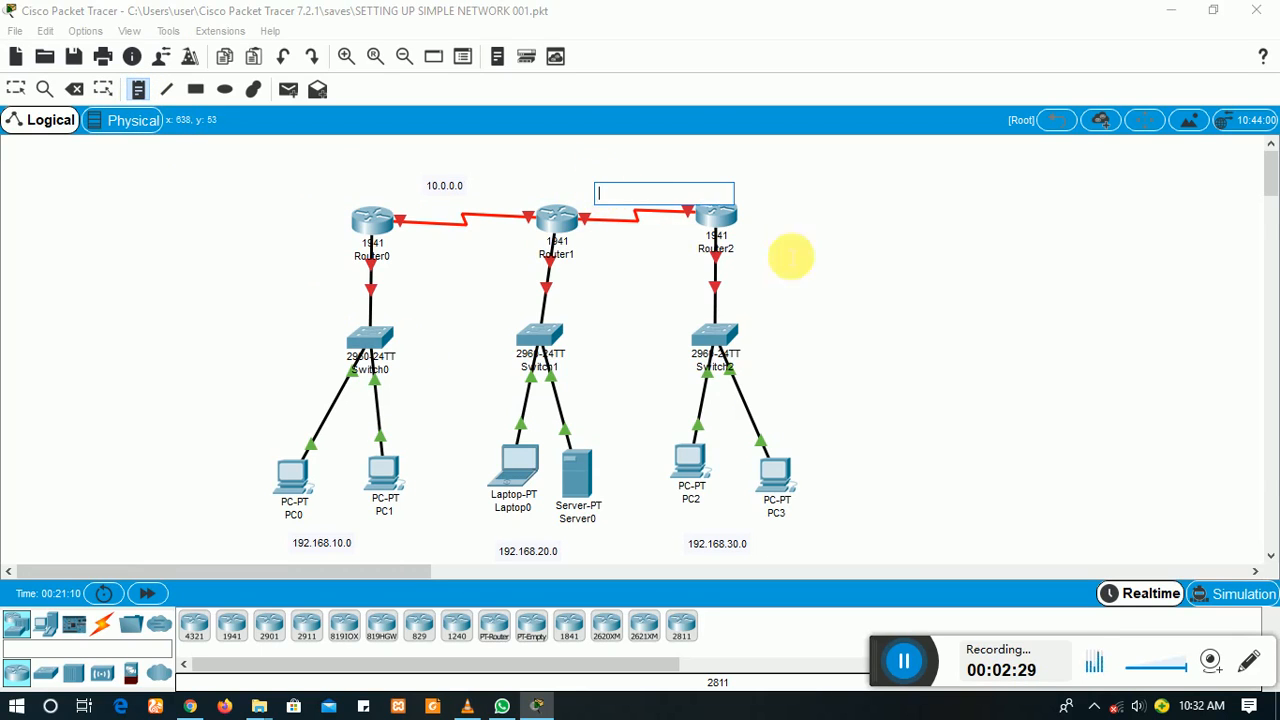
pyautogui.write('20.')
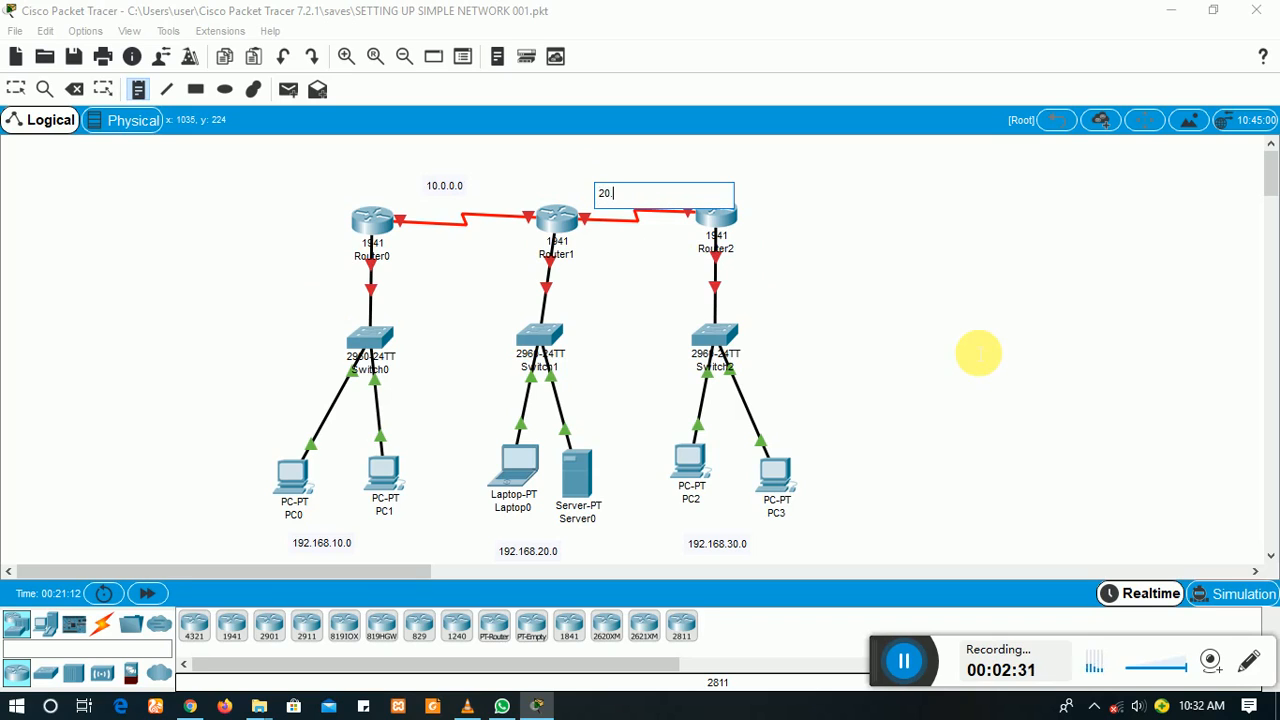
pyautogui.write('0.0.0')
pyautogui.click(139, 88)
pyautogui.click(620, 195)
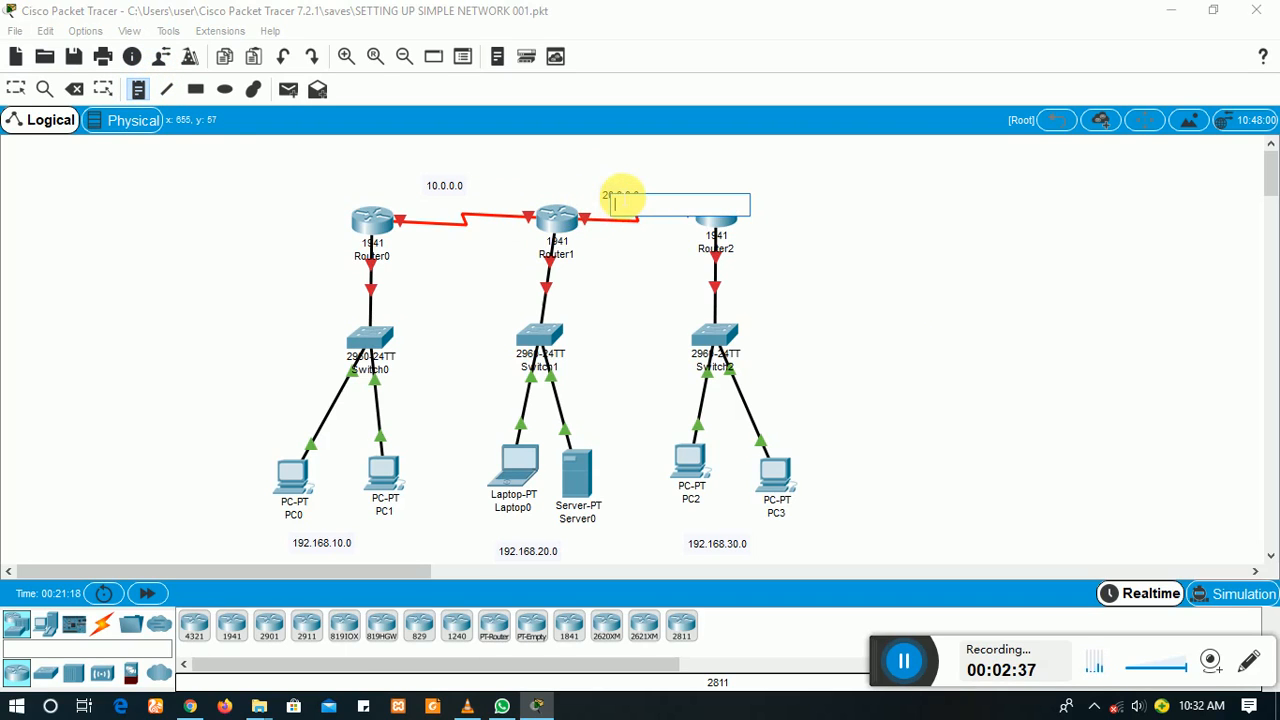
pyautogui.press('Escape')
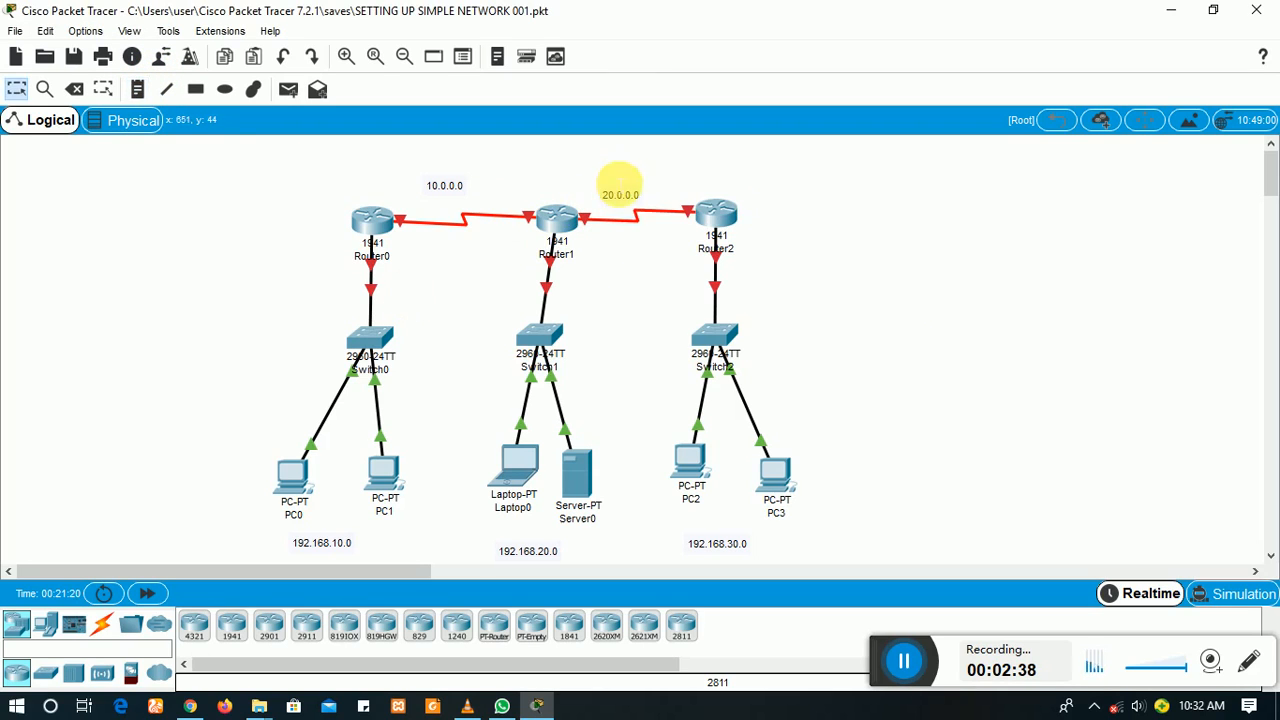
# Step: Move the 20.0.0.0 note slightly up, clear of the link between Router1 and Router2
pyautogui.moveTo(620, 194); pyautogui.dragTo(629, 184)
pyautogui.click(265, 232)
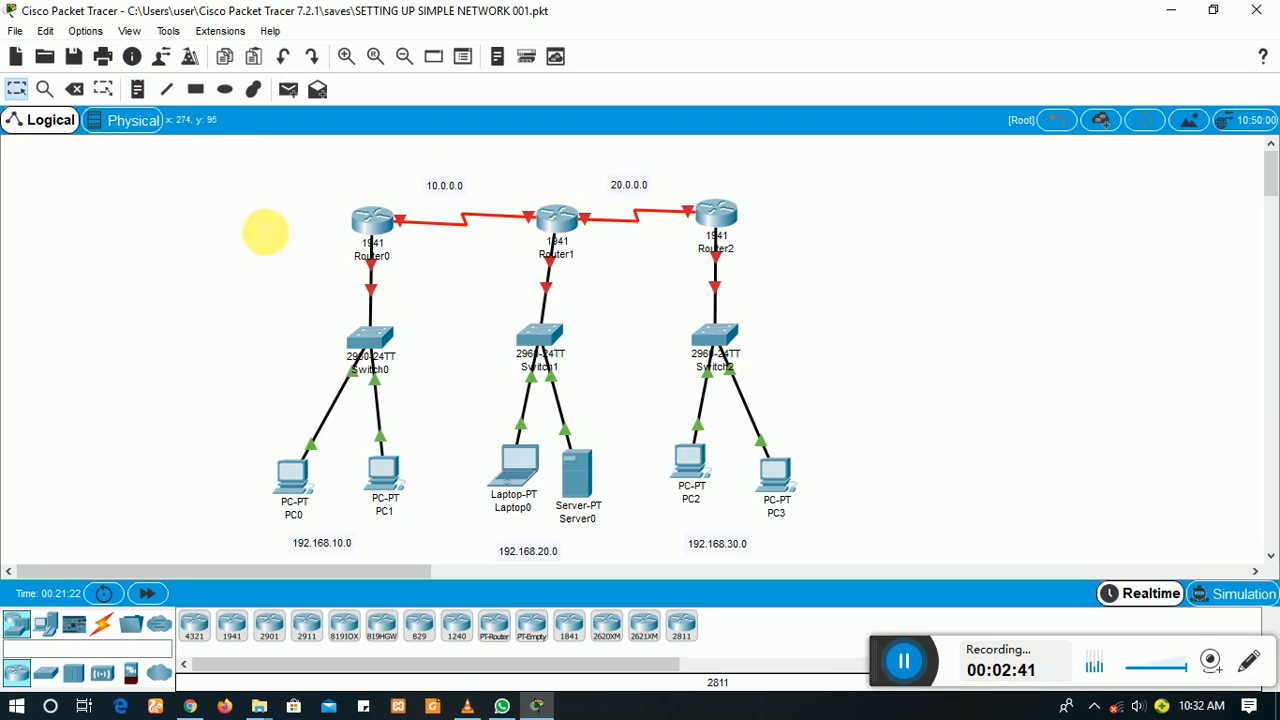
# Step: Place a note reading 10.1 beside the link from Router0 down to Switch0
pyautogui.click(138, 89)
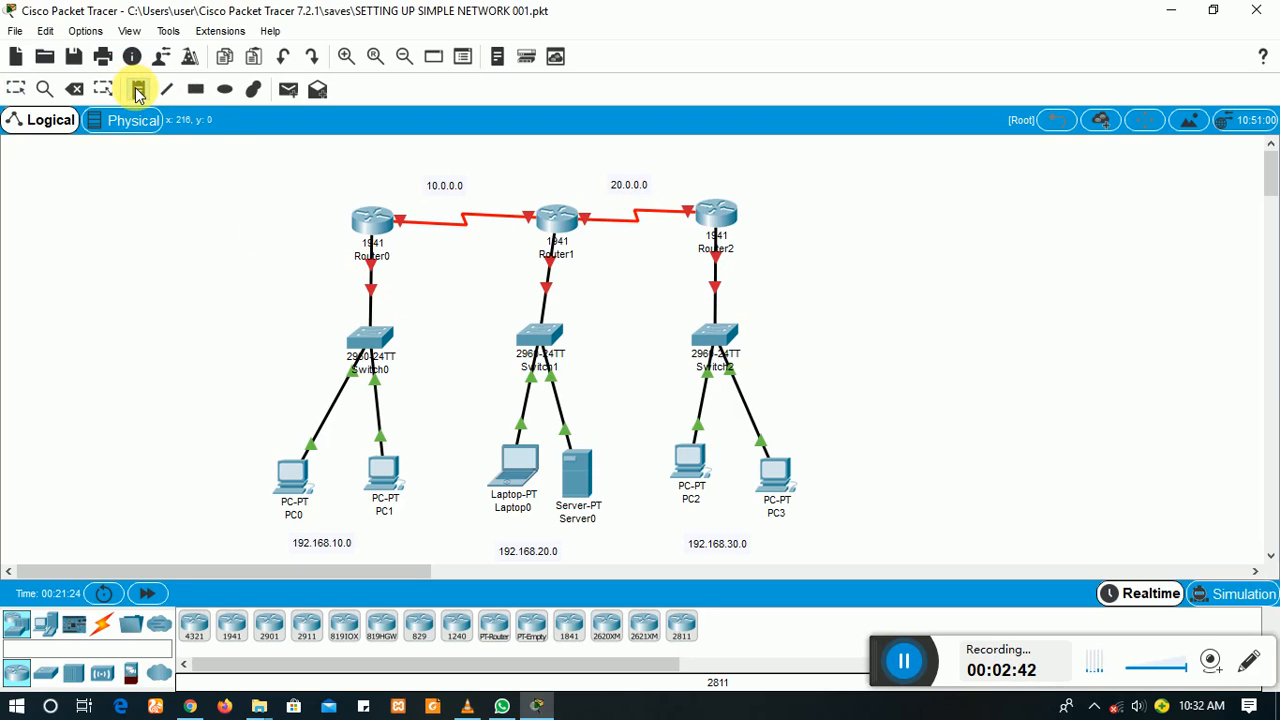
pyautogui.click(390, 276)
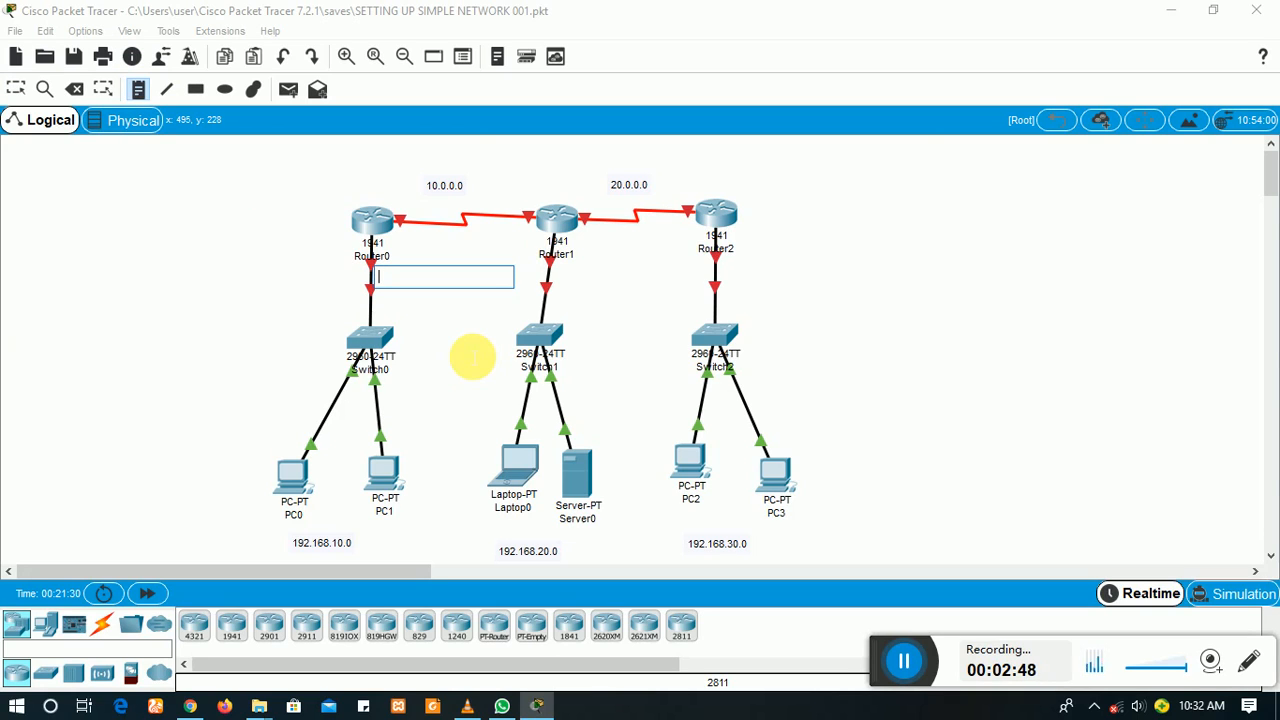
pyautogui.write('1')
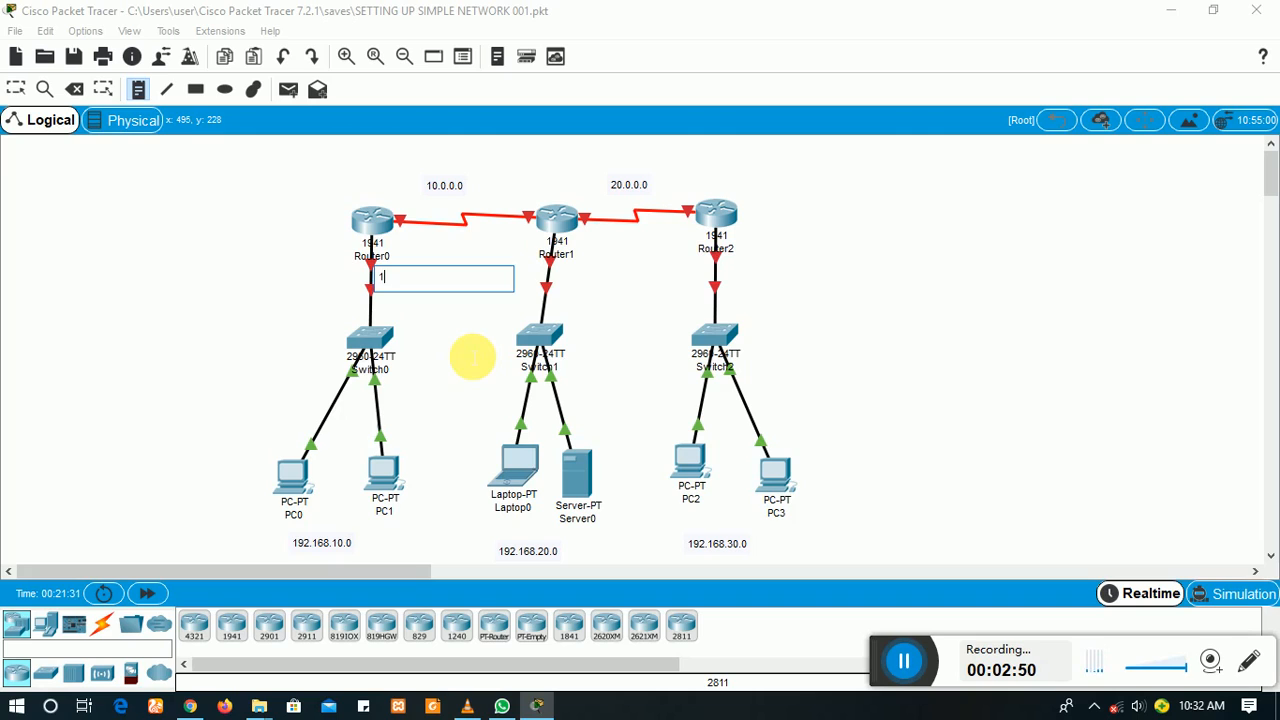
pyautogui.write('0.1')
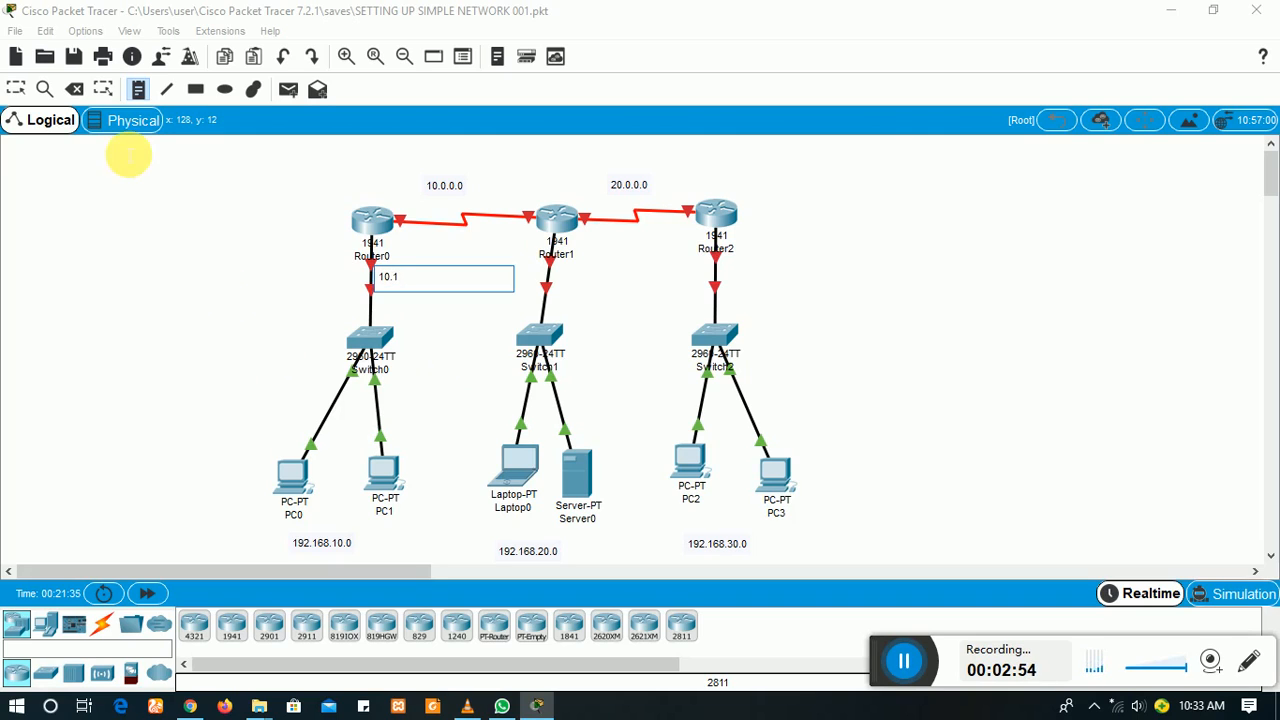
# Step: Label the first network's hosts with notes: 10.2 on PC0 and 10.3 on PC1
pyautogui.click(138, 90)
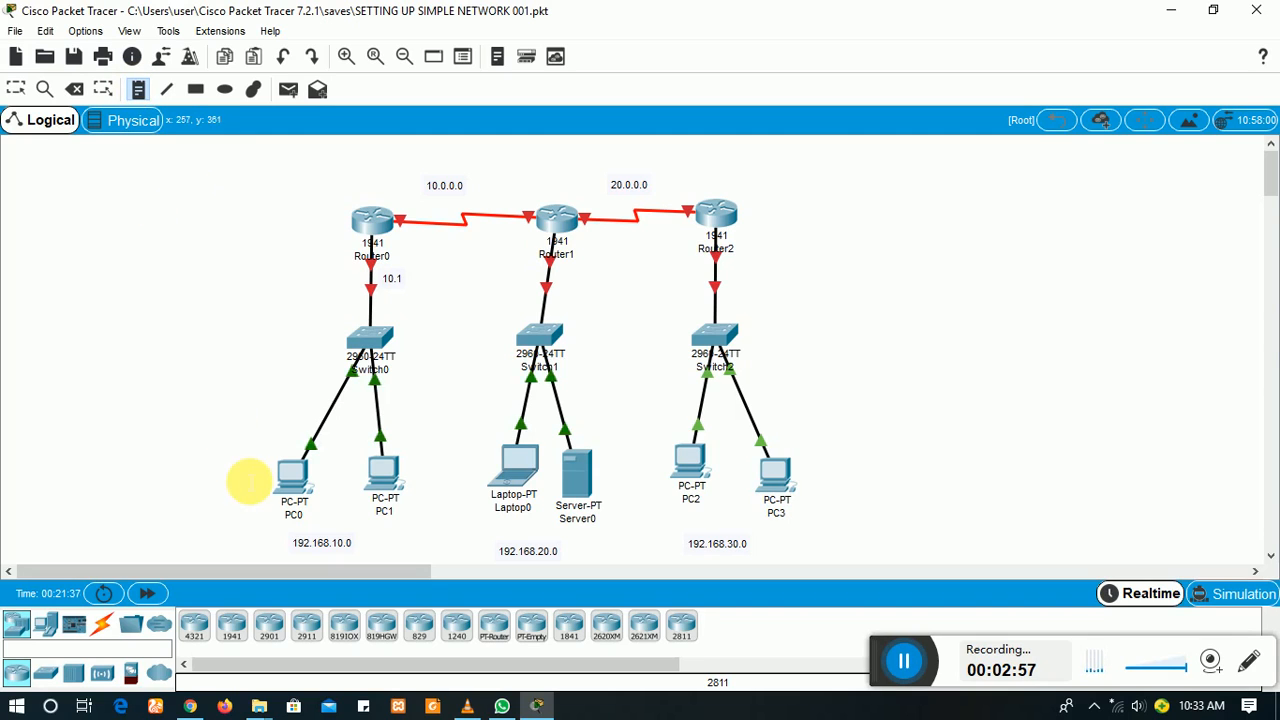
pyautogui.click(138, 90)
pyautogui.click(286, 480)
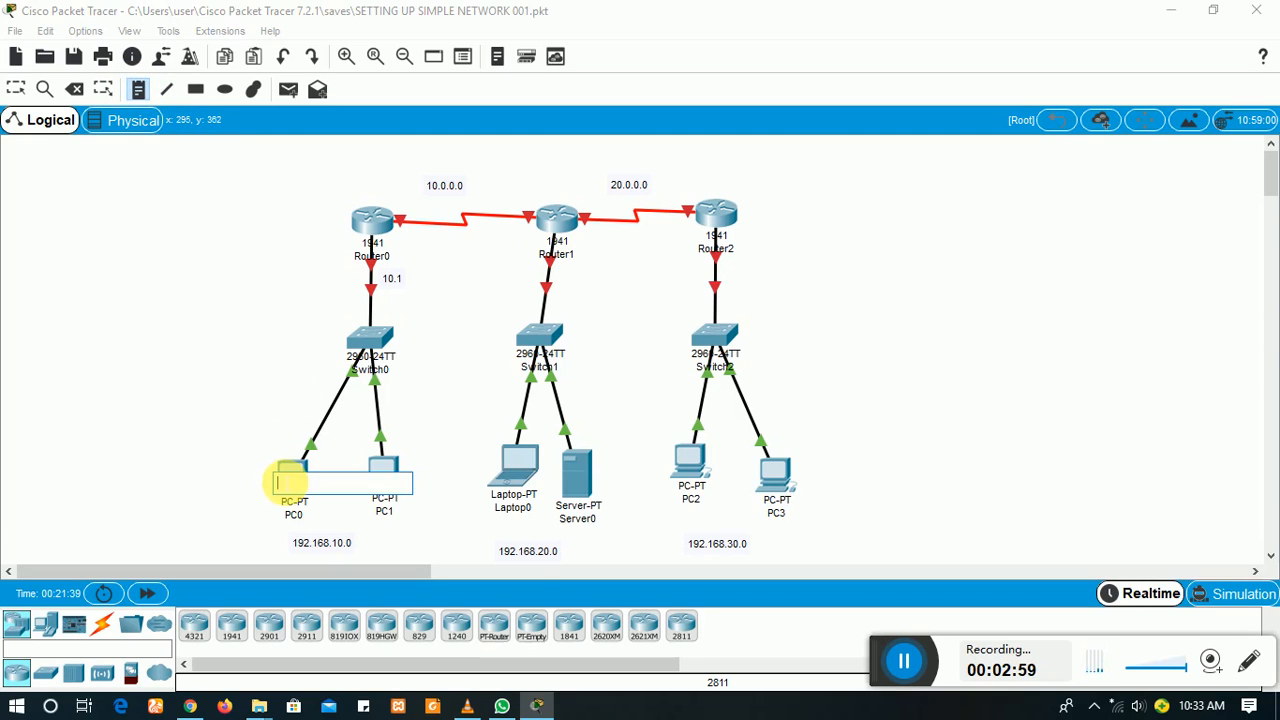
pyautogui.write('10.2')
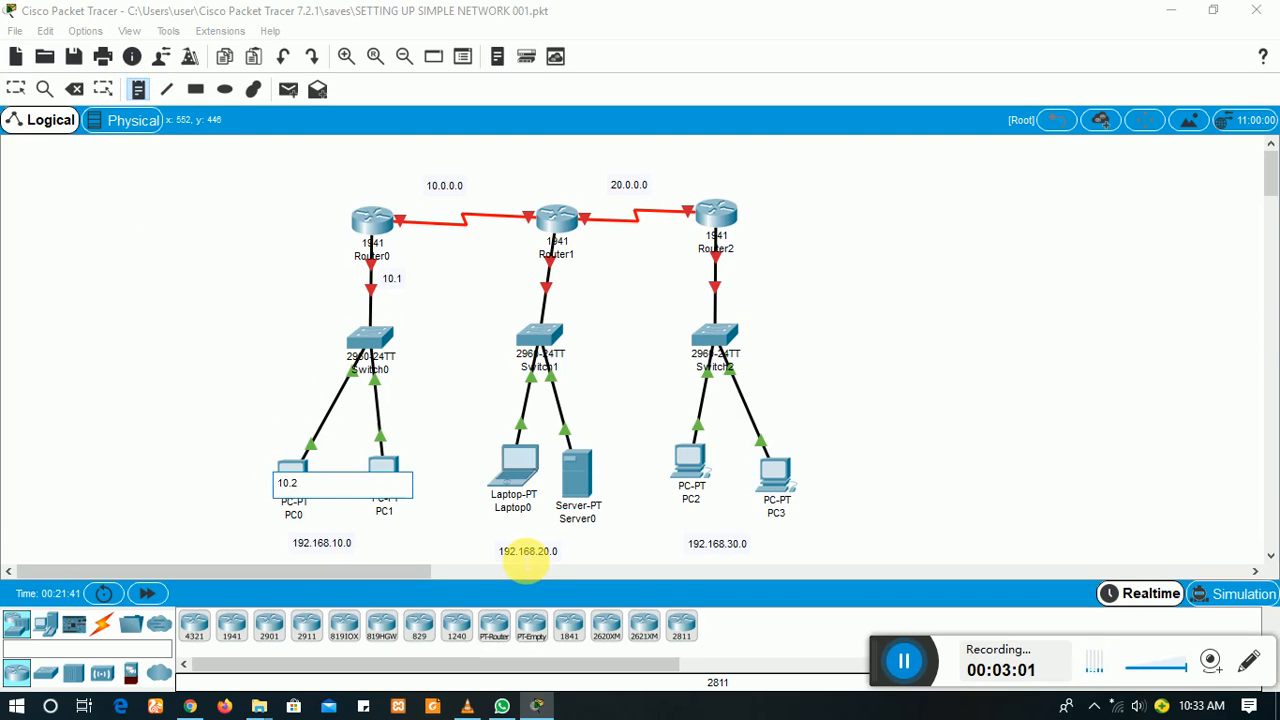
pyautogui.click(137, 81)
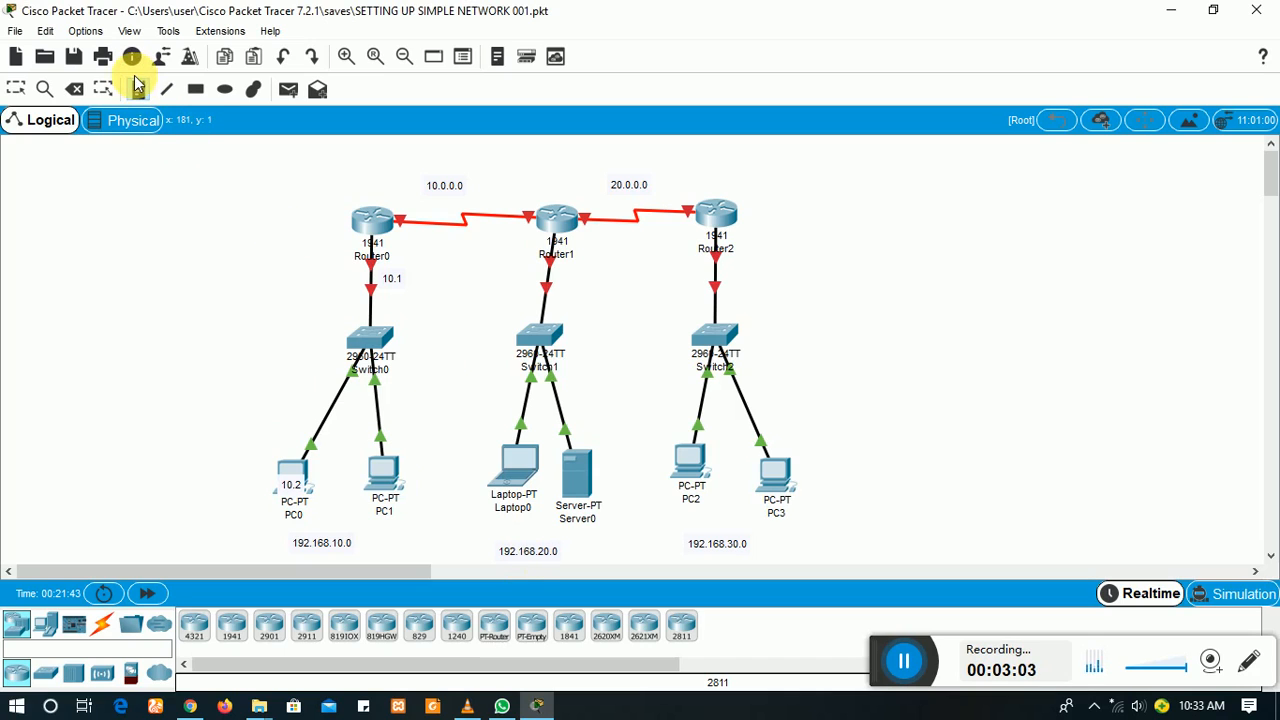
pyautogui.click(380, 478)
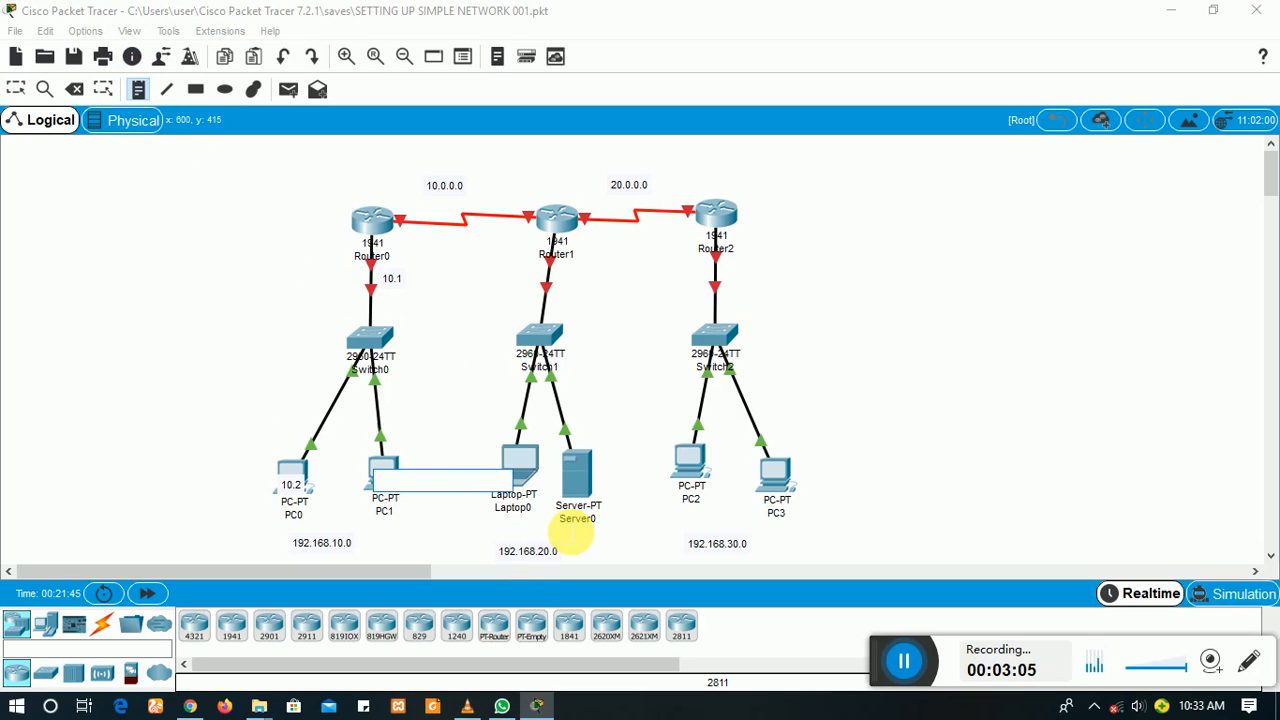
pyautogui.write('10.3')
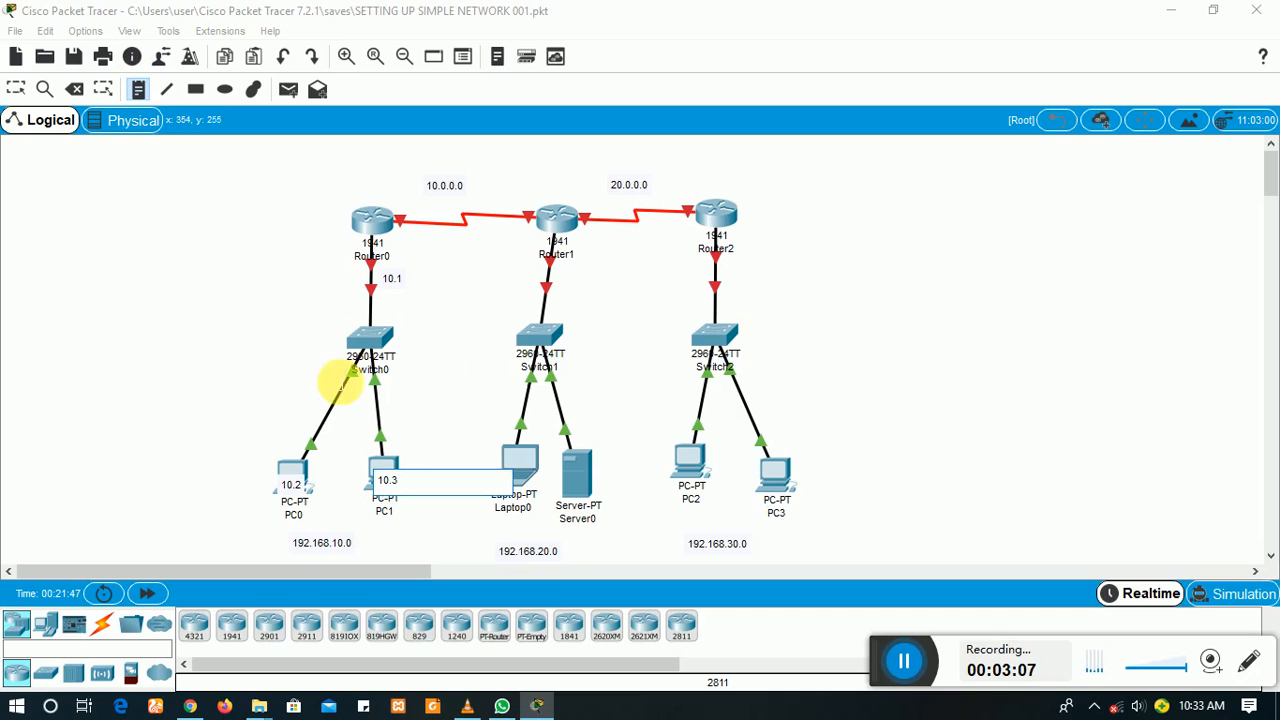
# Step: Place a note reading 20.1 beside the link from Router1 down to Switch1
pyautogui.click(139, 93)
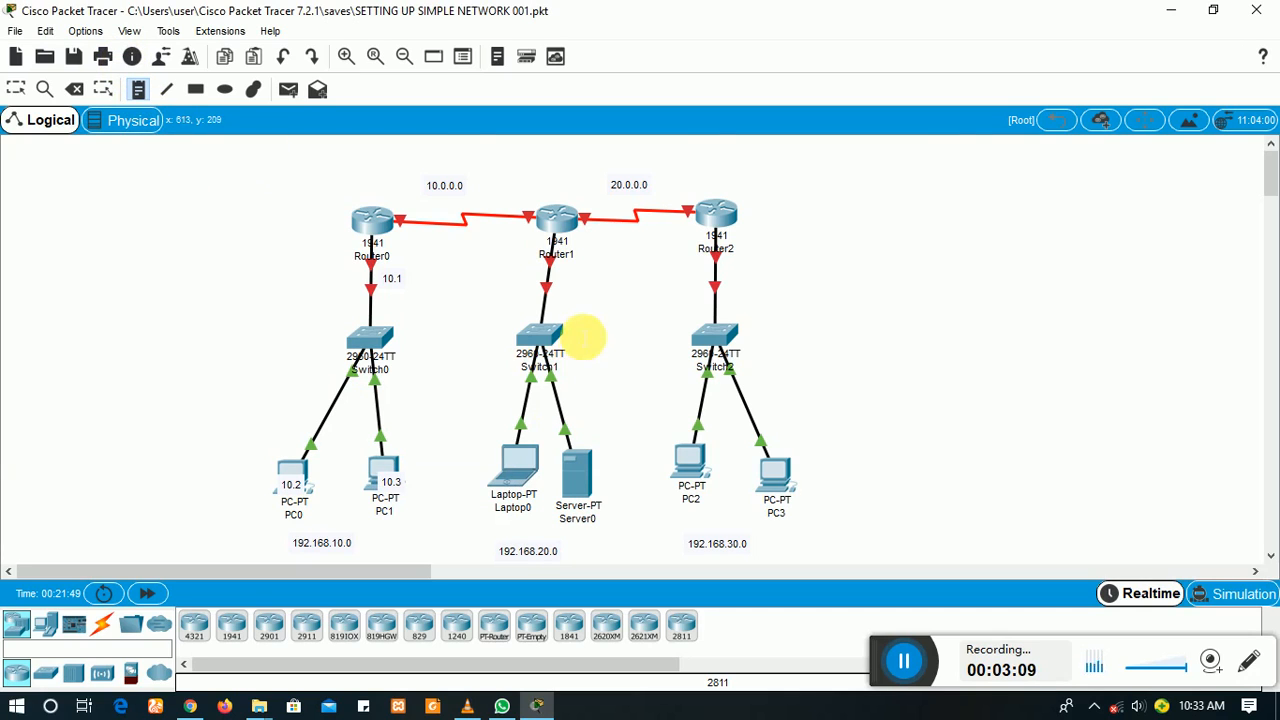
pyautogui.click(553, 288)
pyautogui.write('20.1')
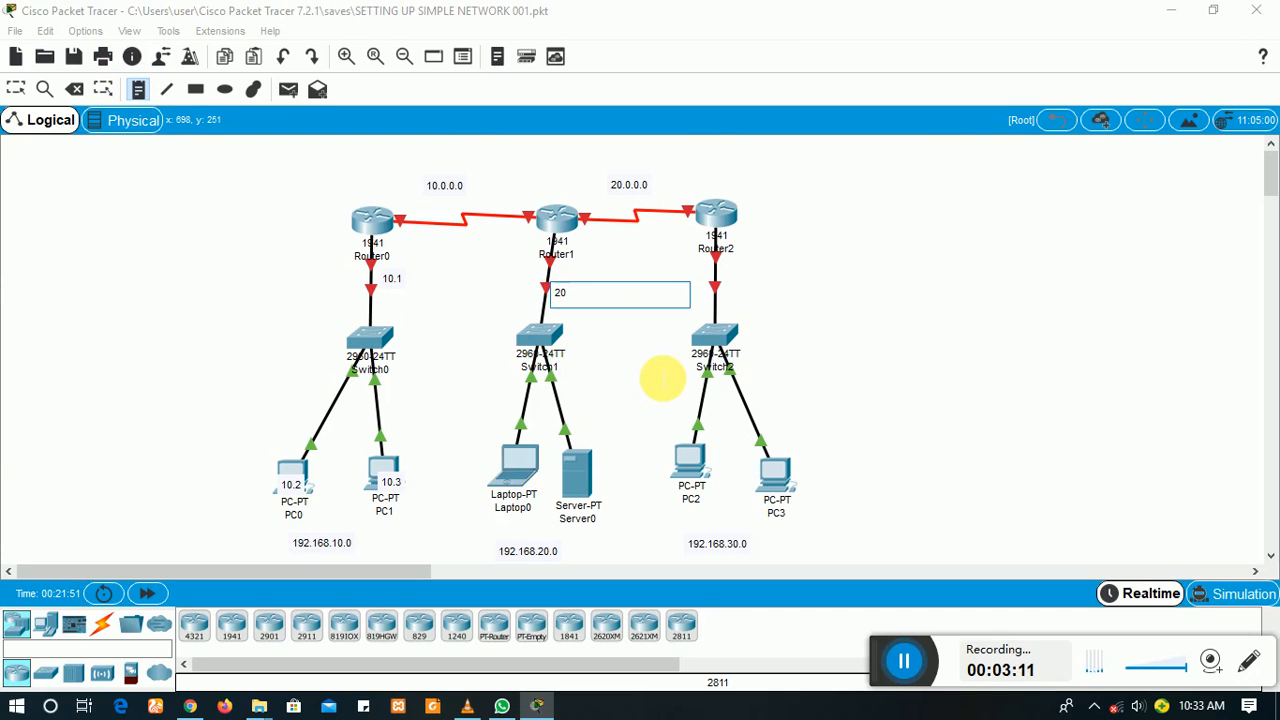
# Step: Label the second network's hosts with notes: 20.2 on Laptop0 and 20.3 on Server0
pyautogui.click(139, 91)
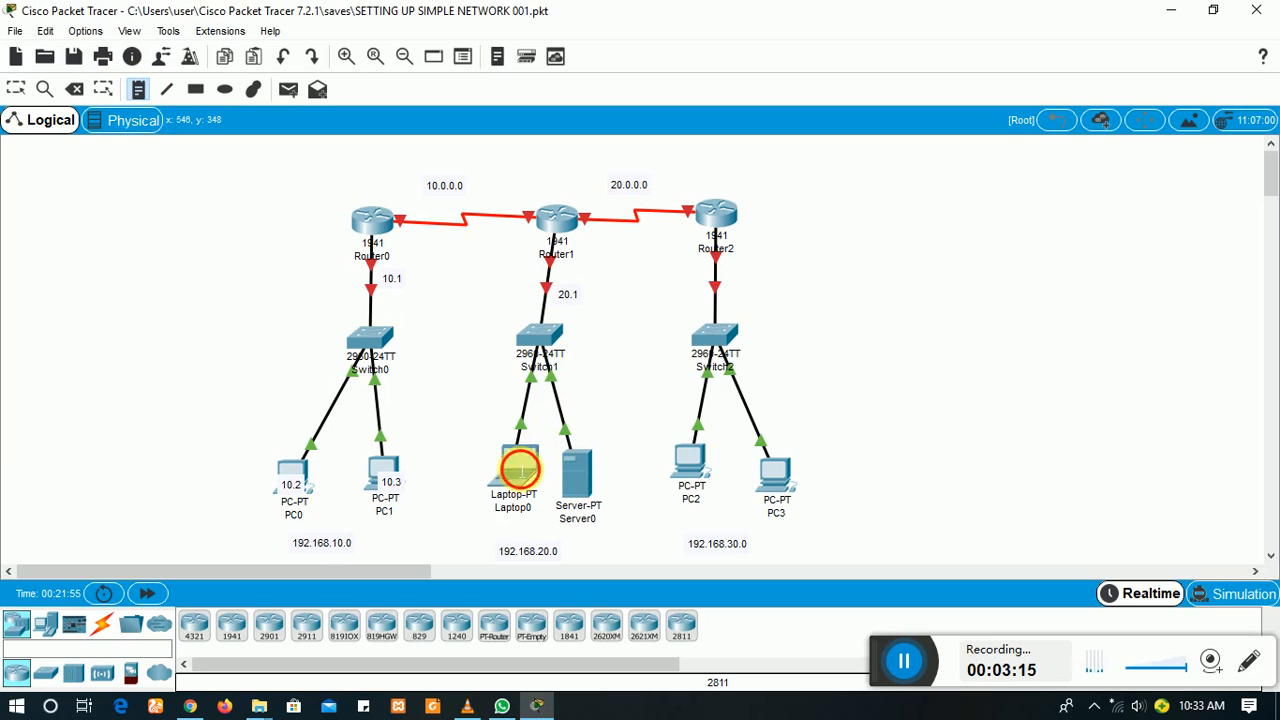
pyautogui.click(513, 468)
pyautogui.write('20.')
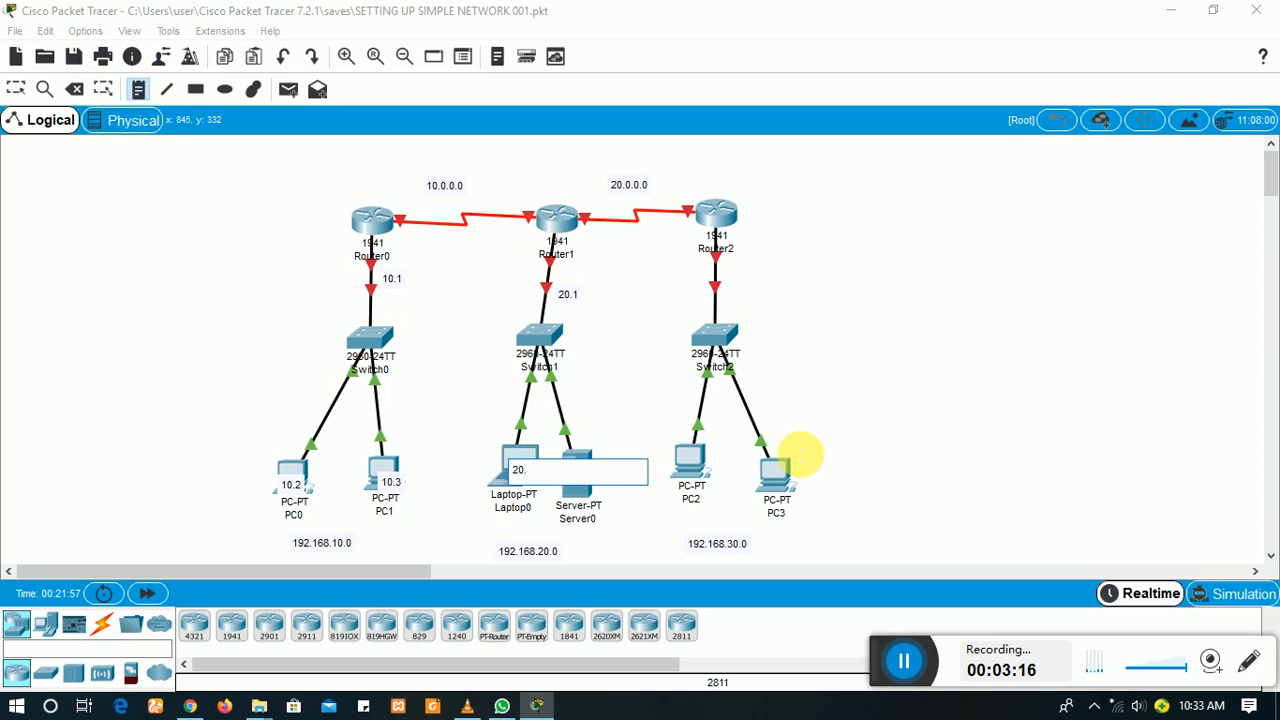
pyautogui.write('2')
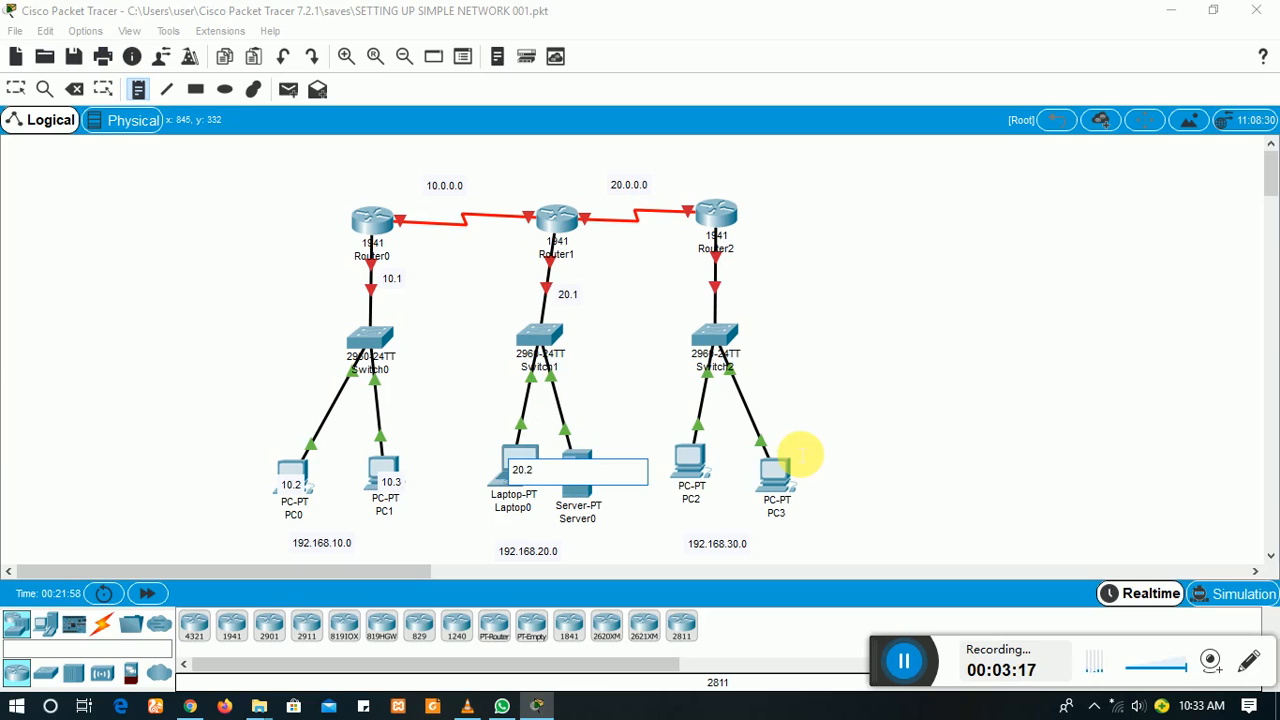
pyautogui.click(142, 88)
pyautogui.click(575, 482)
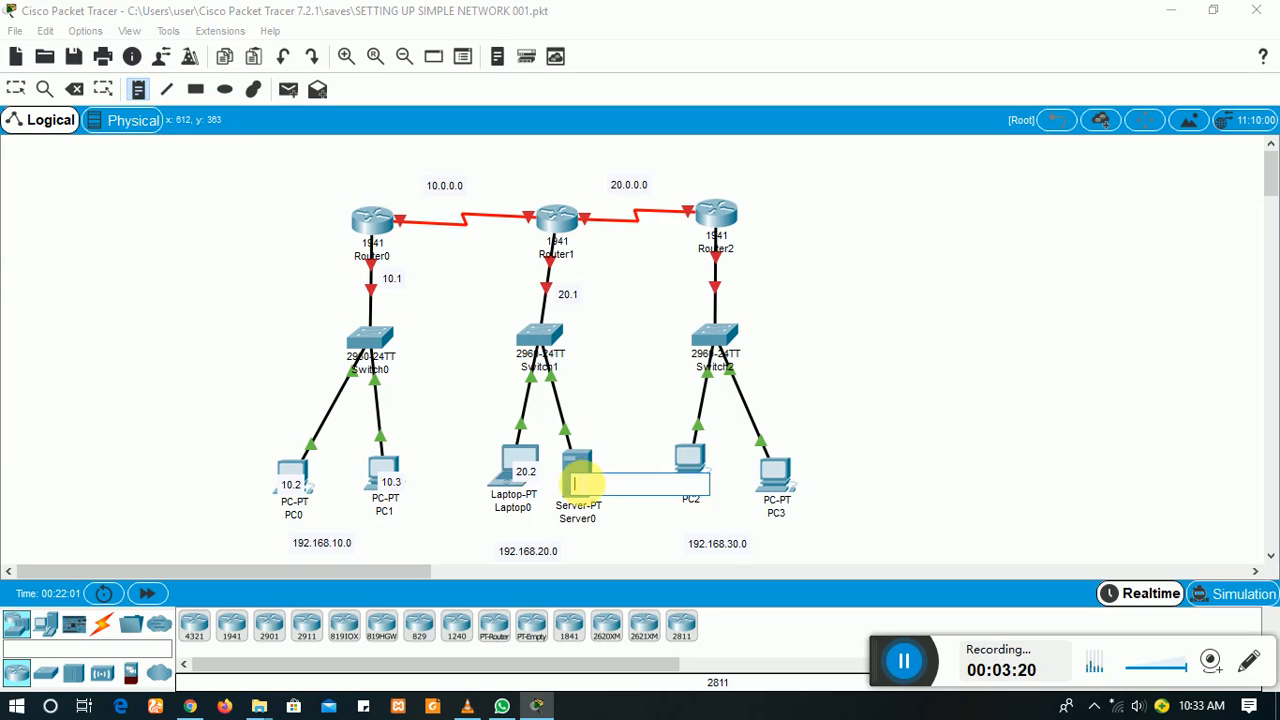
pyautogui.write('20.3')
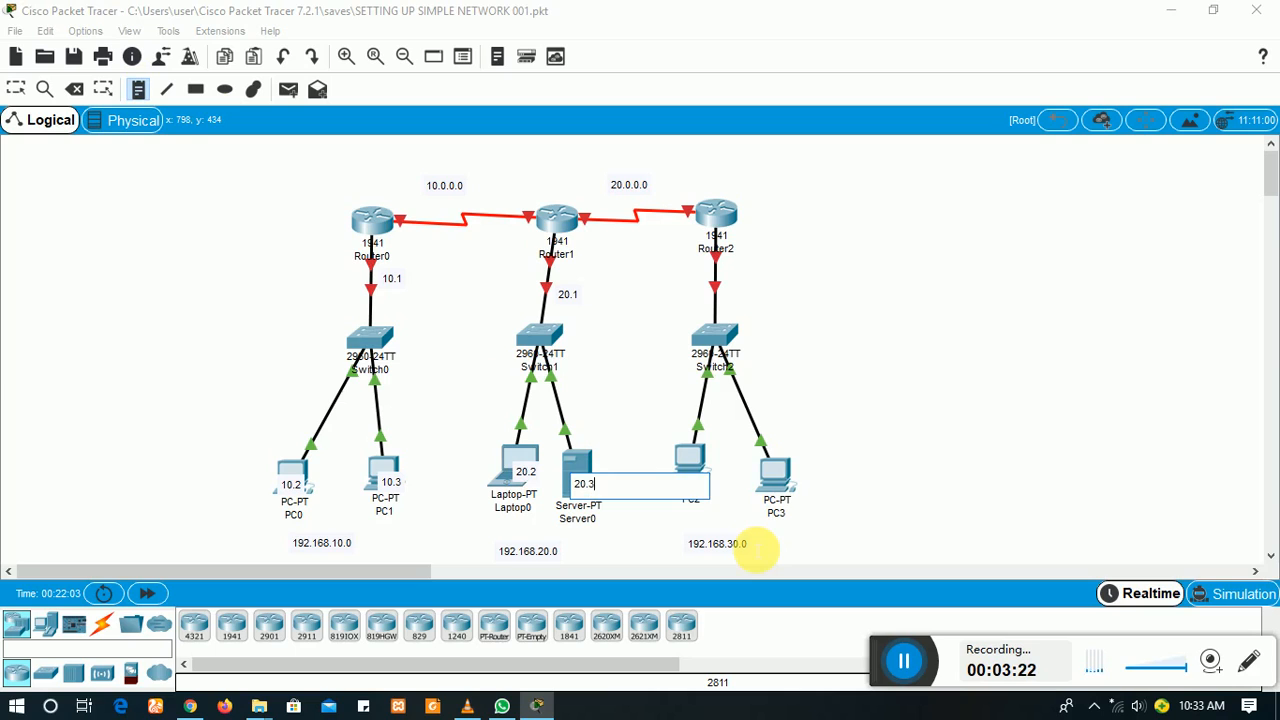
# Step: Label the third network's hosts with notes: 30.1 on PC2 and 30.2 on PC3
pyautogui.click(137, 94)
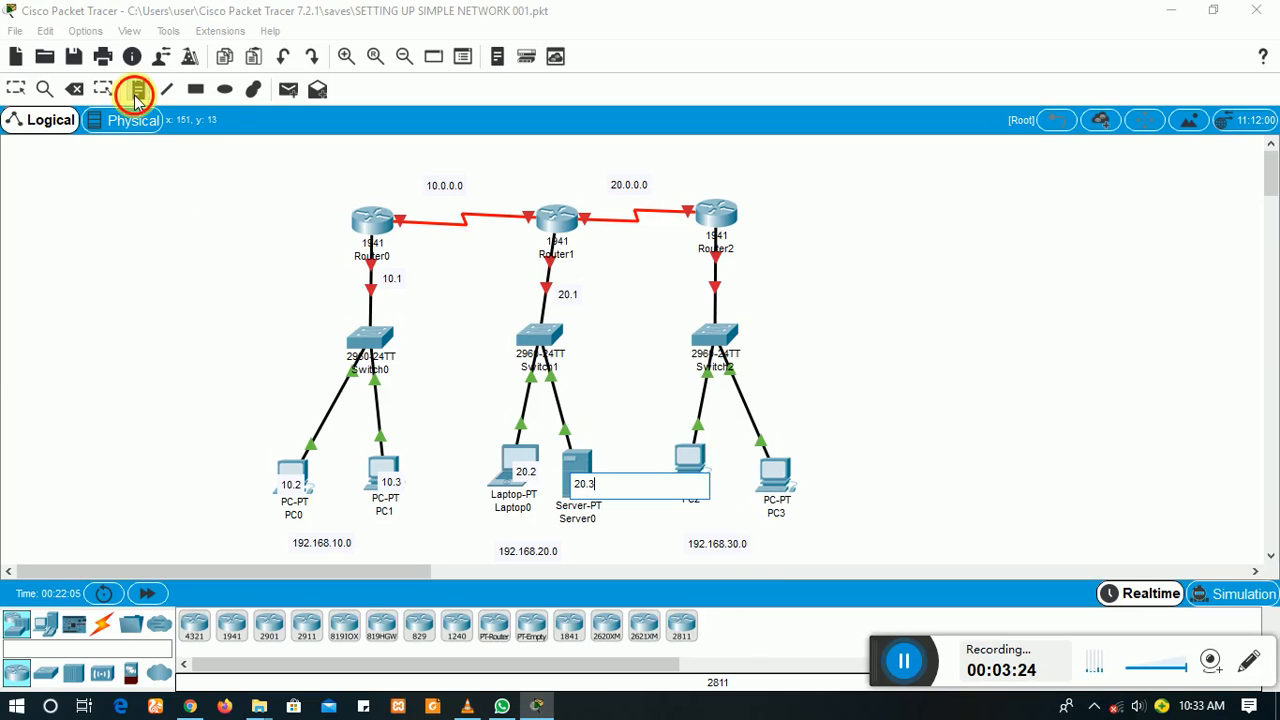
pyautogui.click(671, 471)
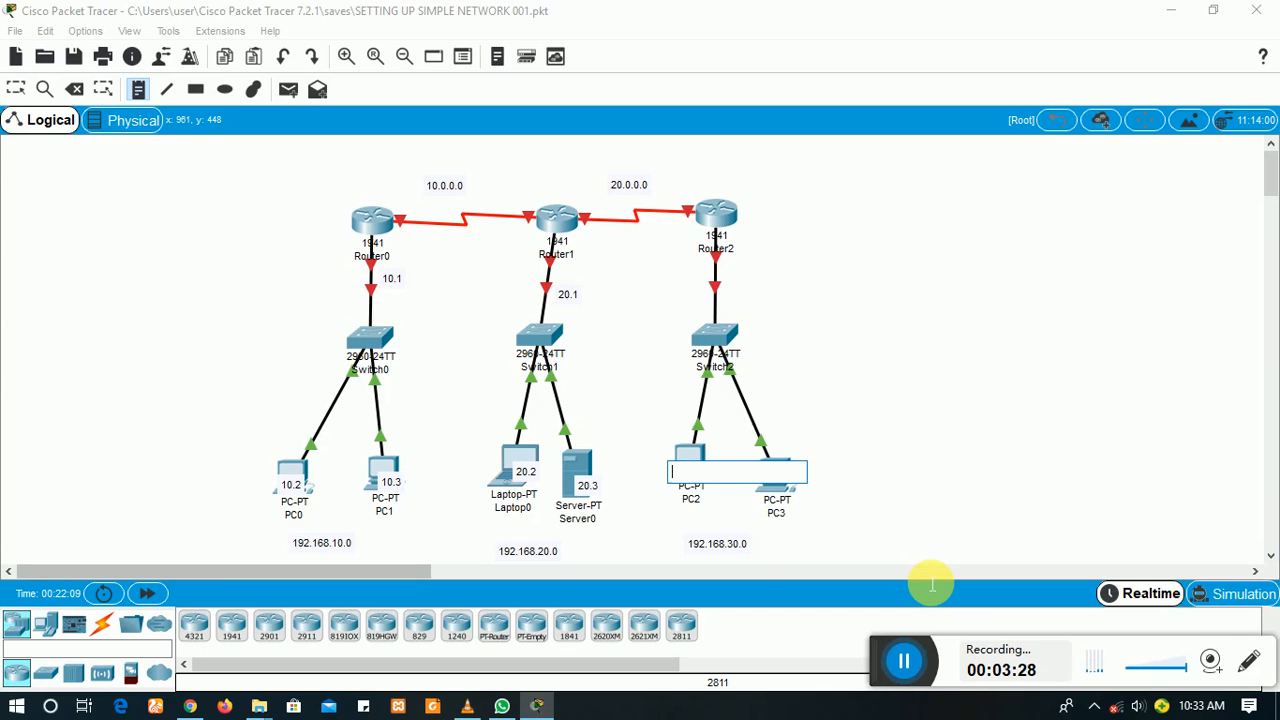
pyautogui.write('30.1')
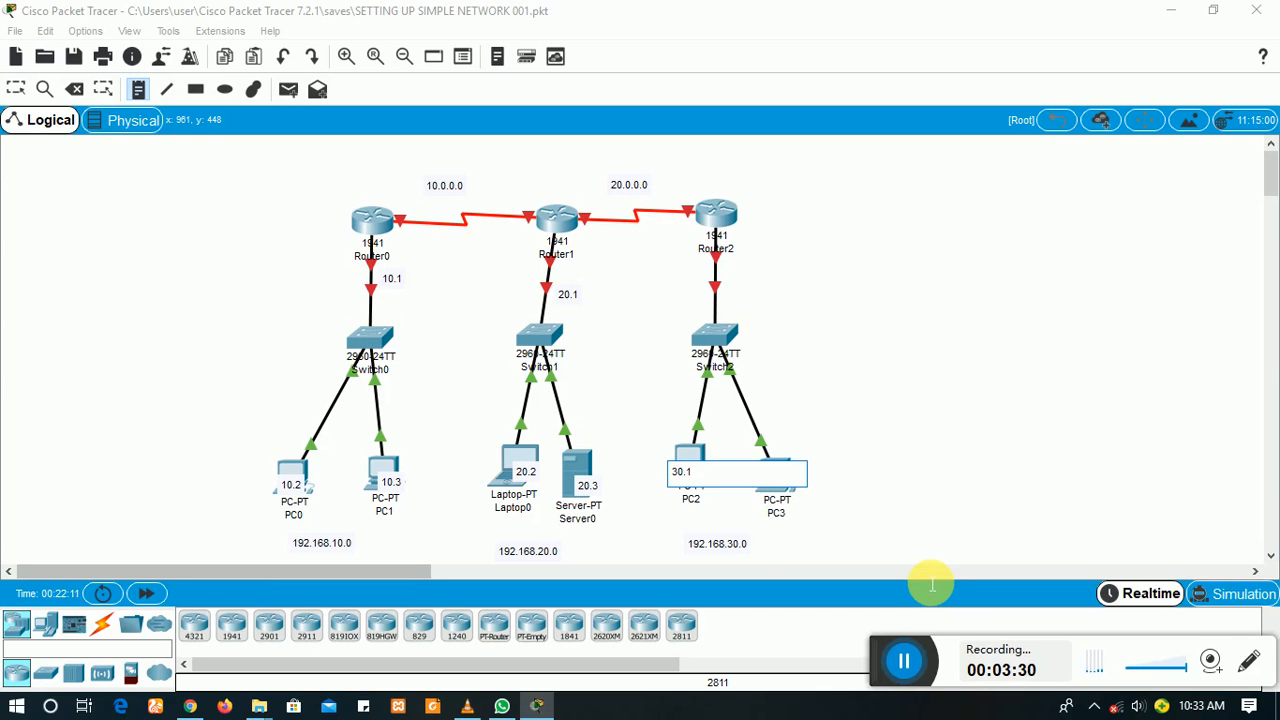
pyautogui.click(143, 97)
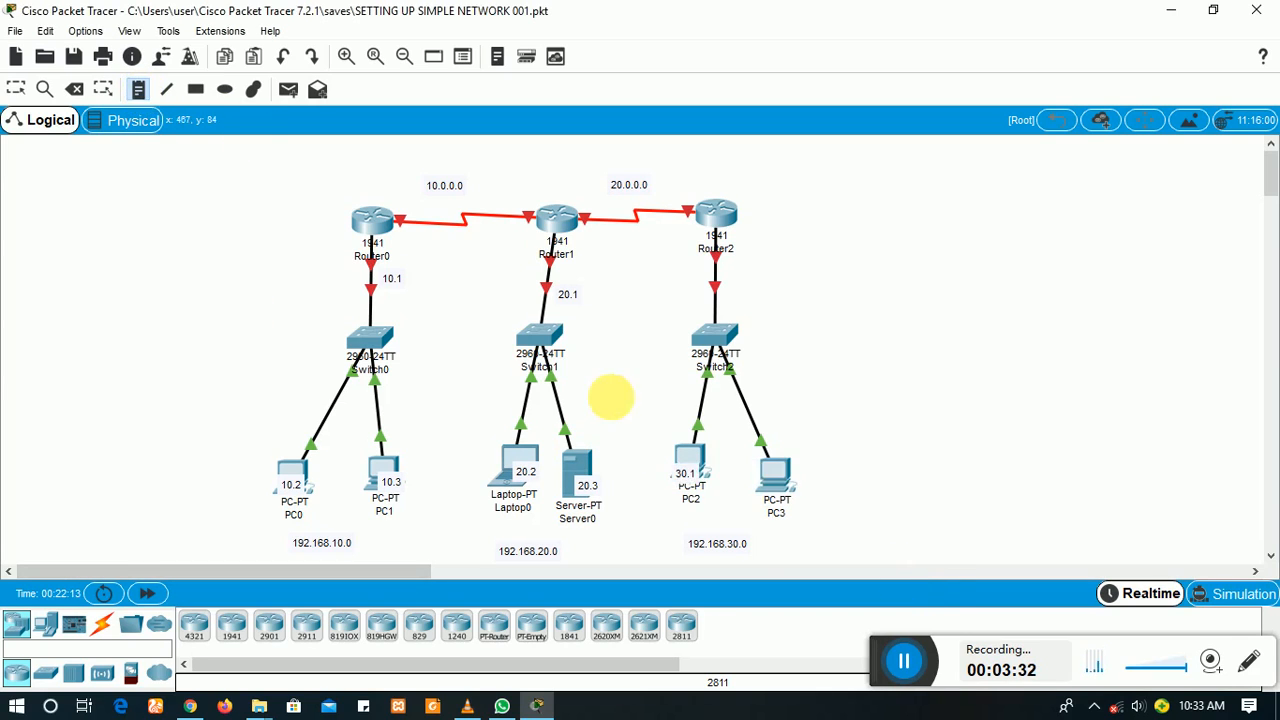
pyautogui.click(766, 487)
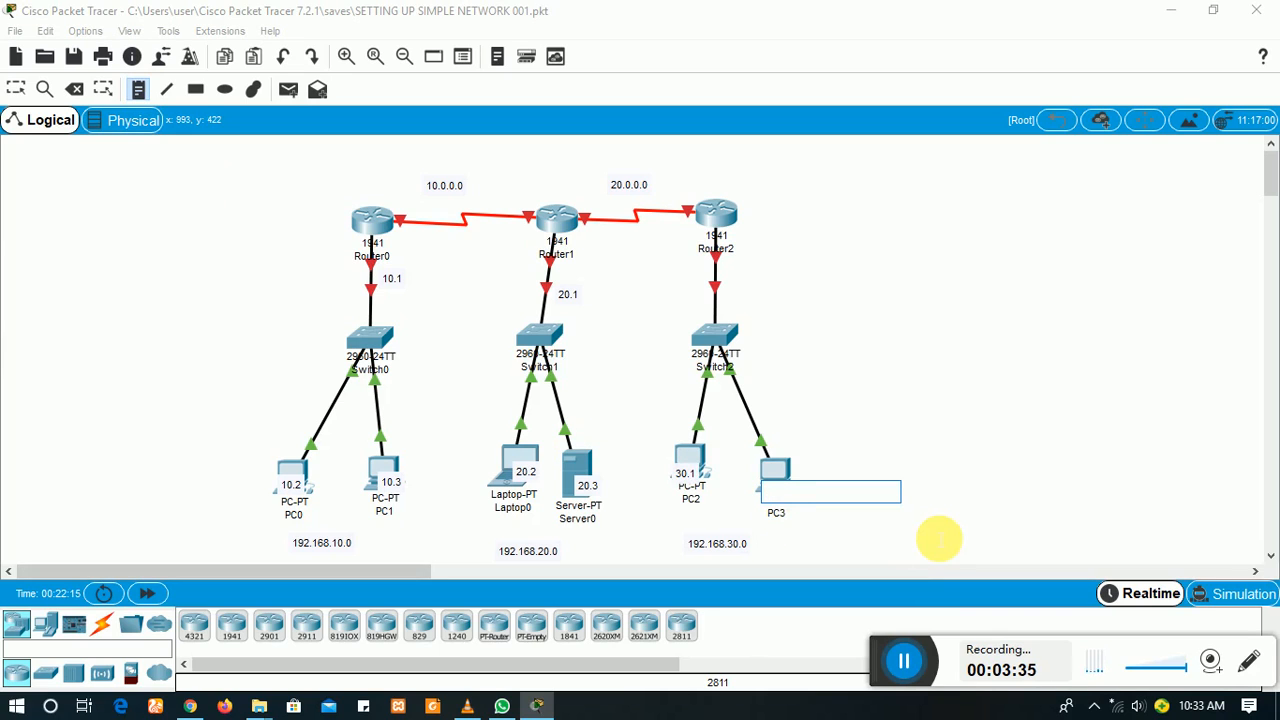
pyautogui.write('30.2')
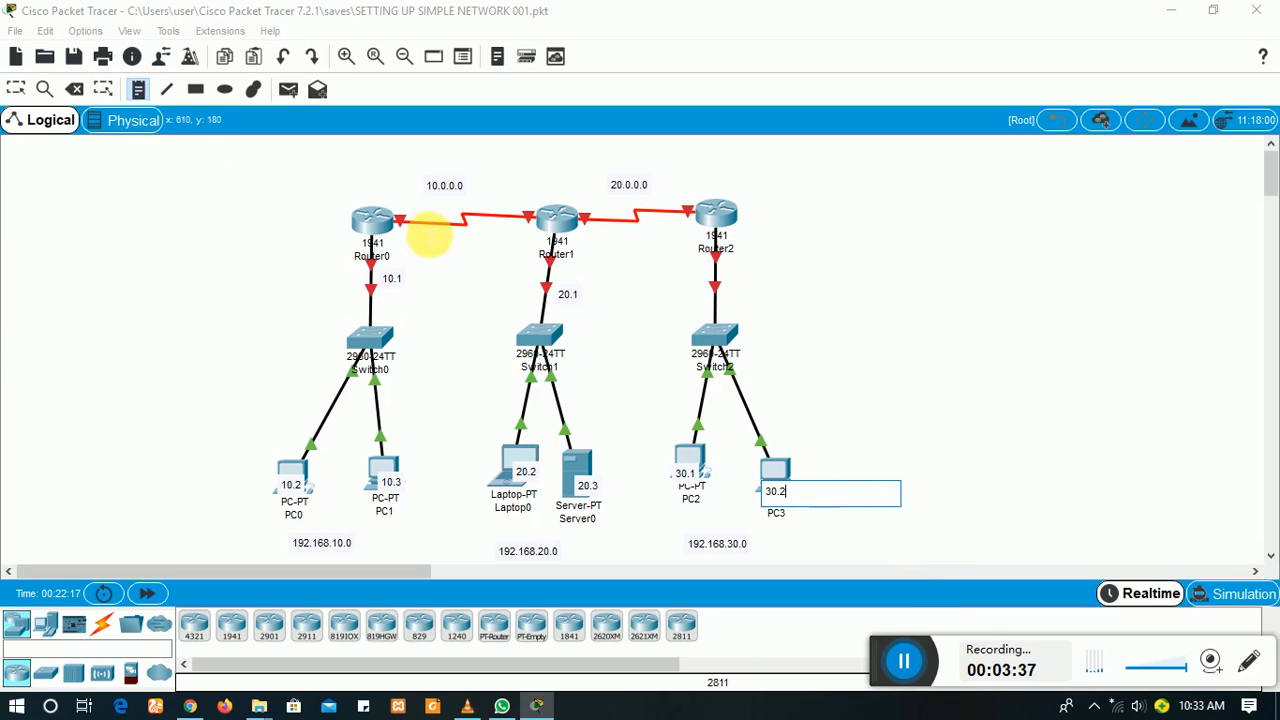
# Step: Place a note reading 30.3 beside the link from Router2 down to Switch2, and leave note placement
pyautogui.click(137, 95)
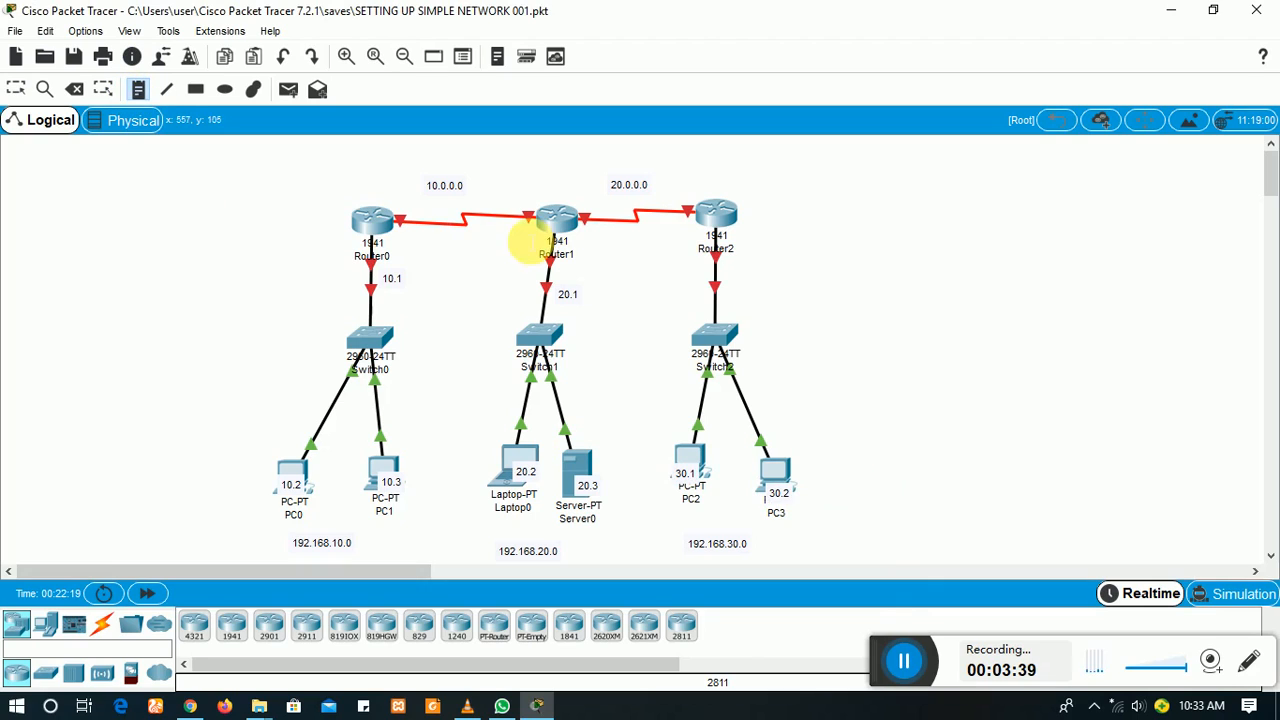
pyautogui.click(731, 283)
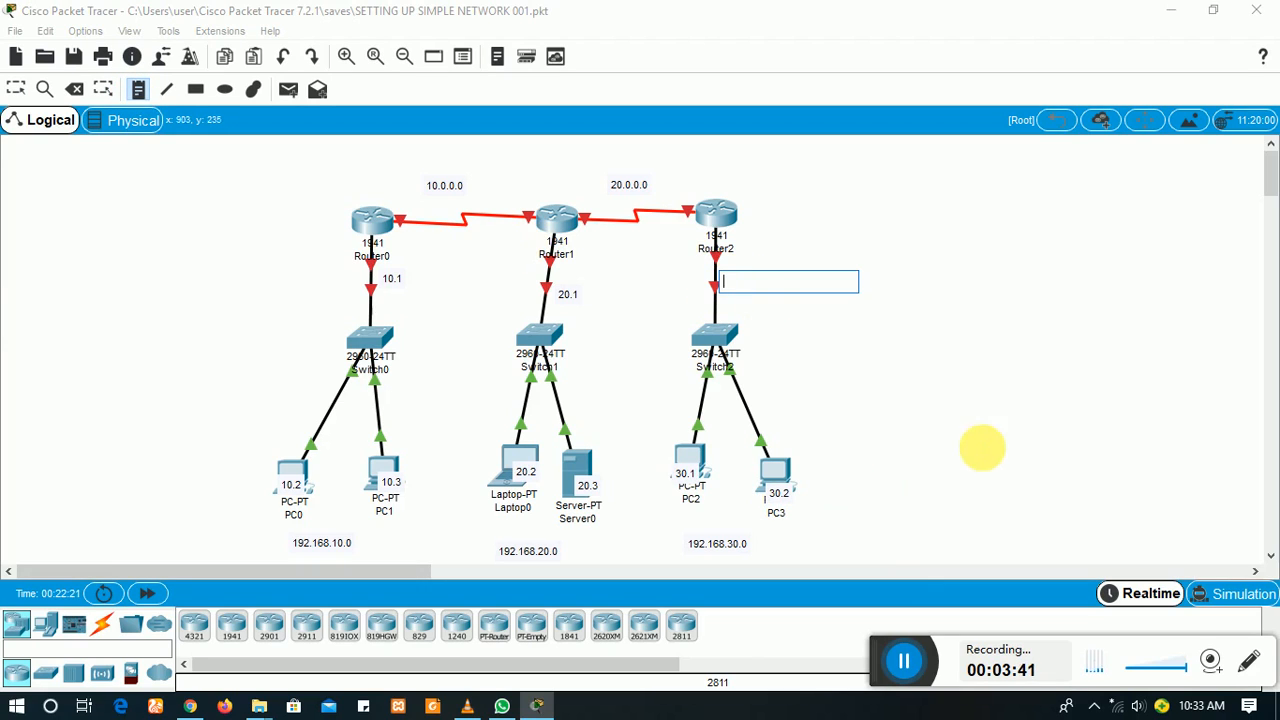
pyautogui.write('30.3')
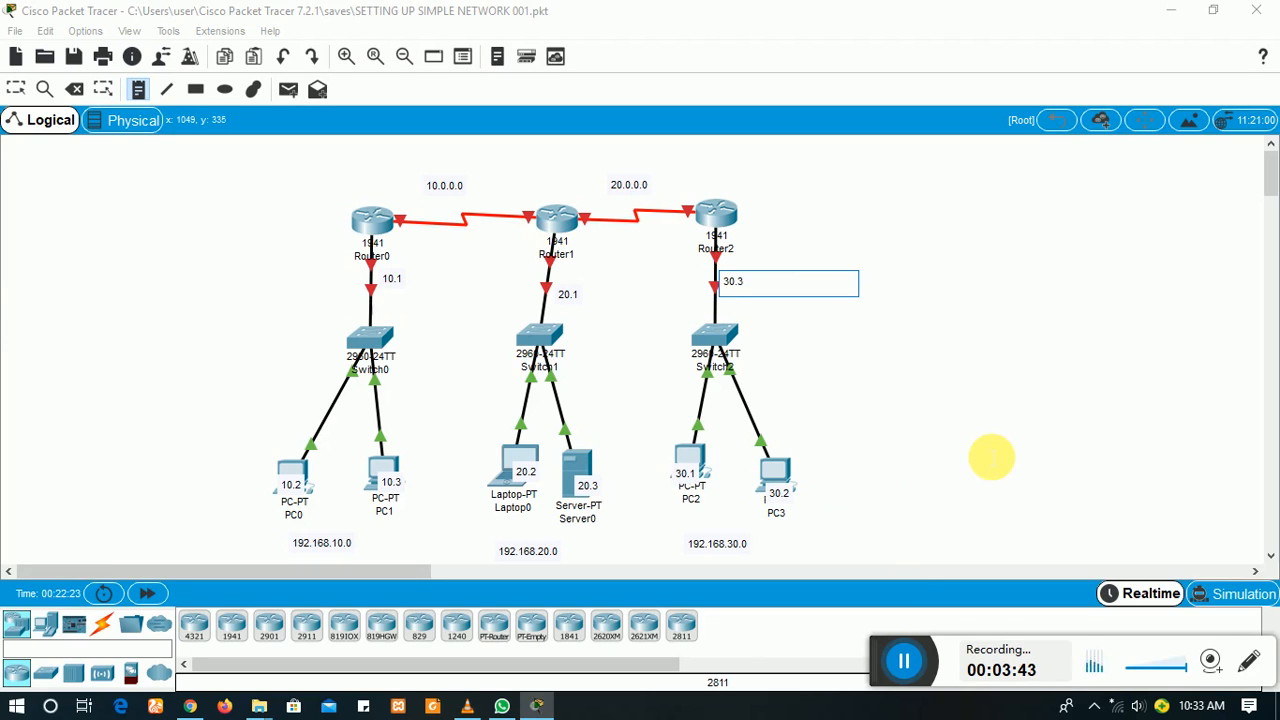
pyautogui.click(140, 90)
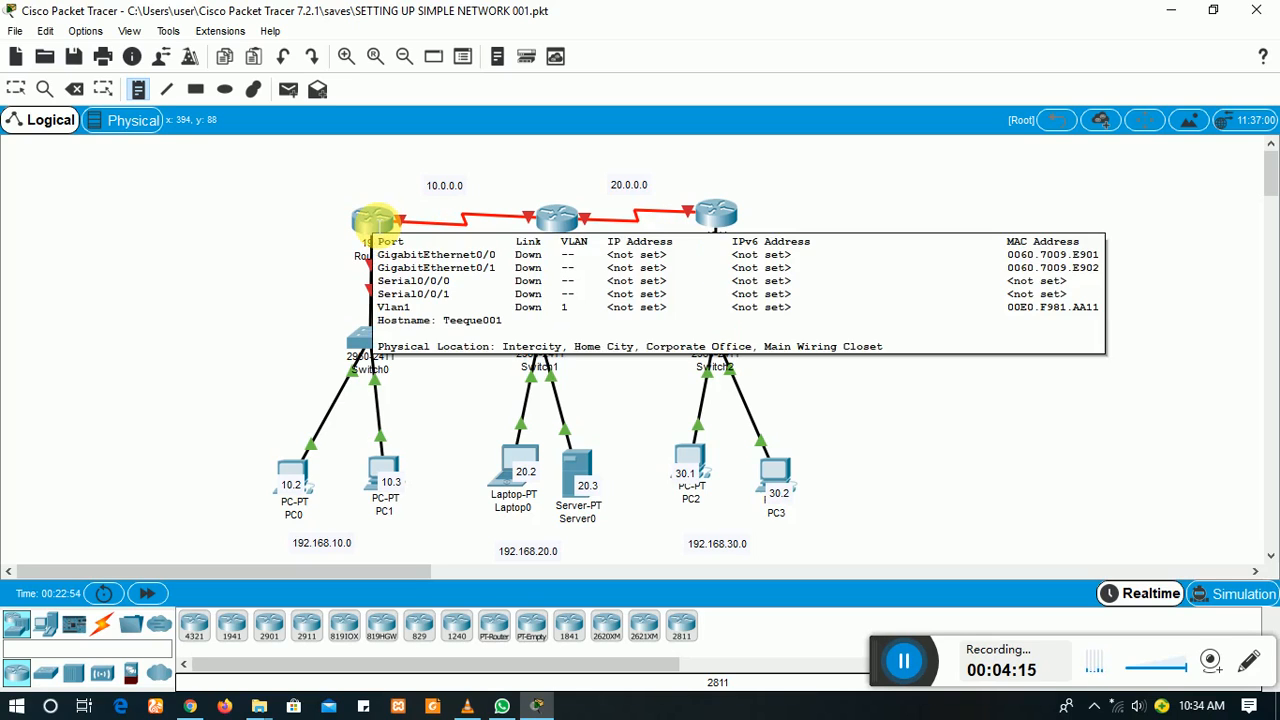
pyautogui.click(377, 226)
pyautogui.press('Escape')
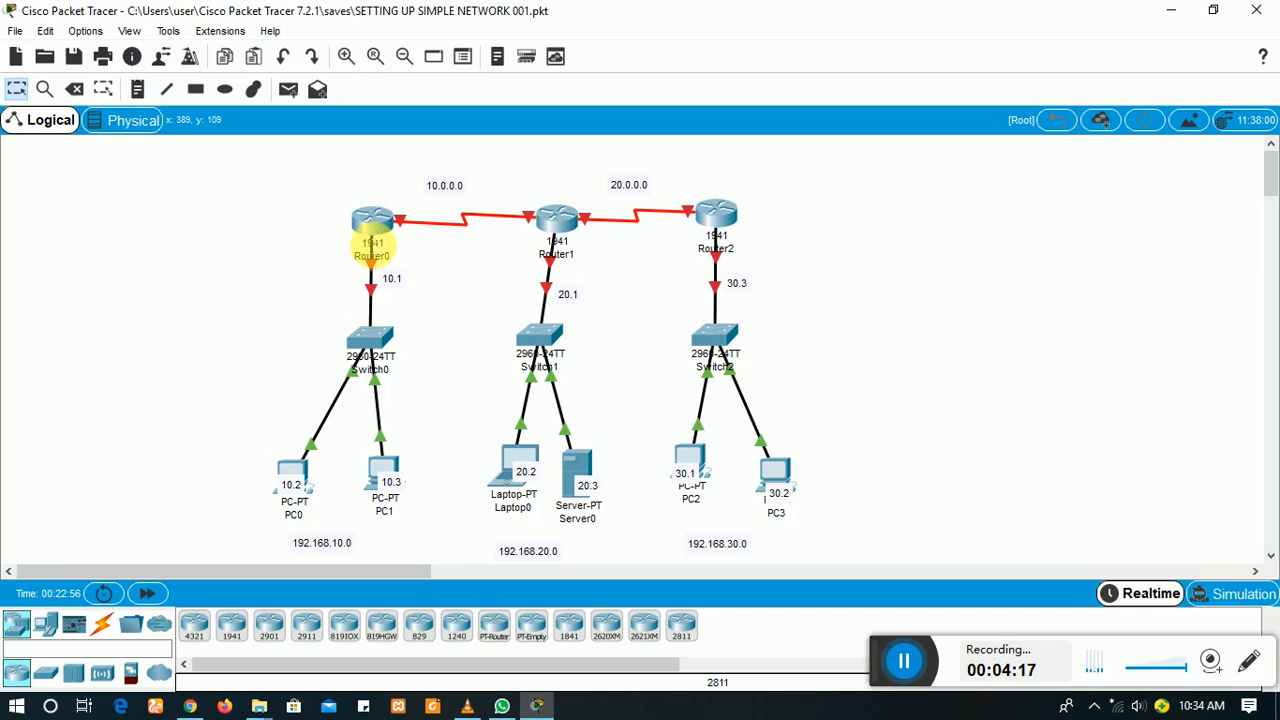
# Step: Open Router0's command line, place its window clear of the first two routers, and log in with the user access password
pyautogui.click(372, 229)
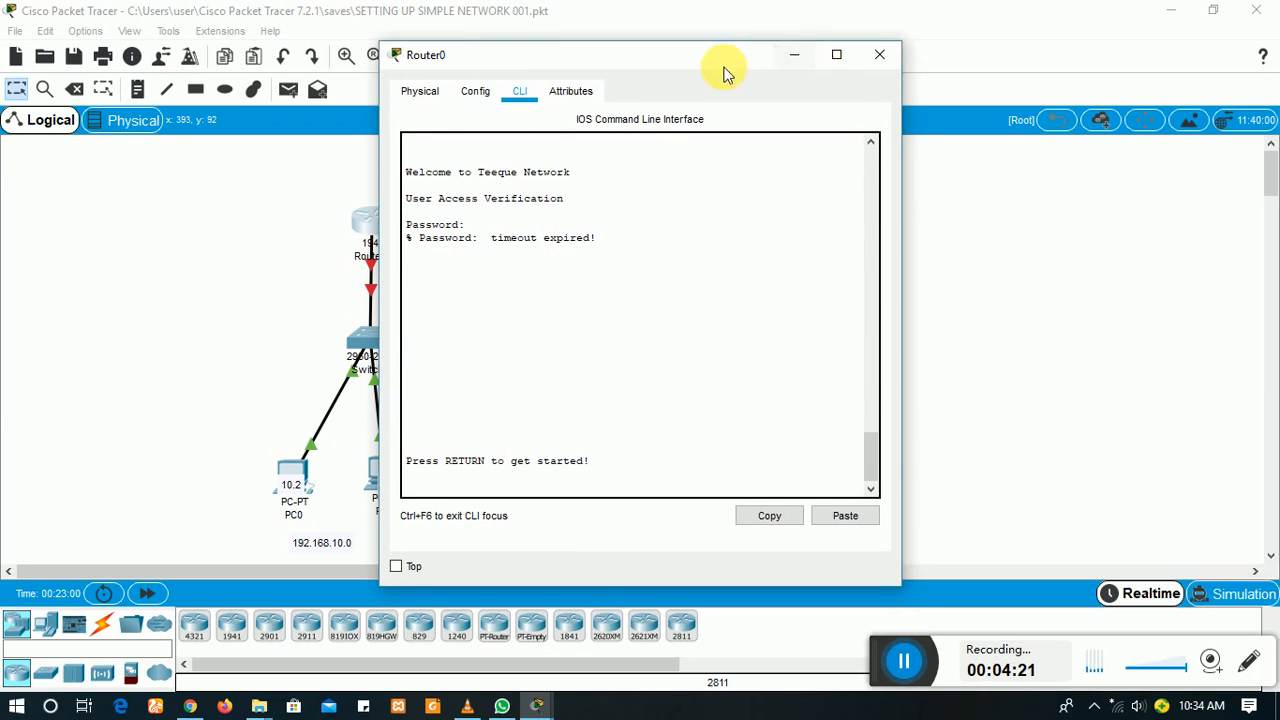
pyautogui.moveTo(705, 100); pyautogui.dragTo(1004, 42)
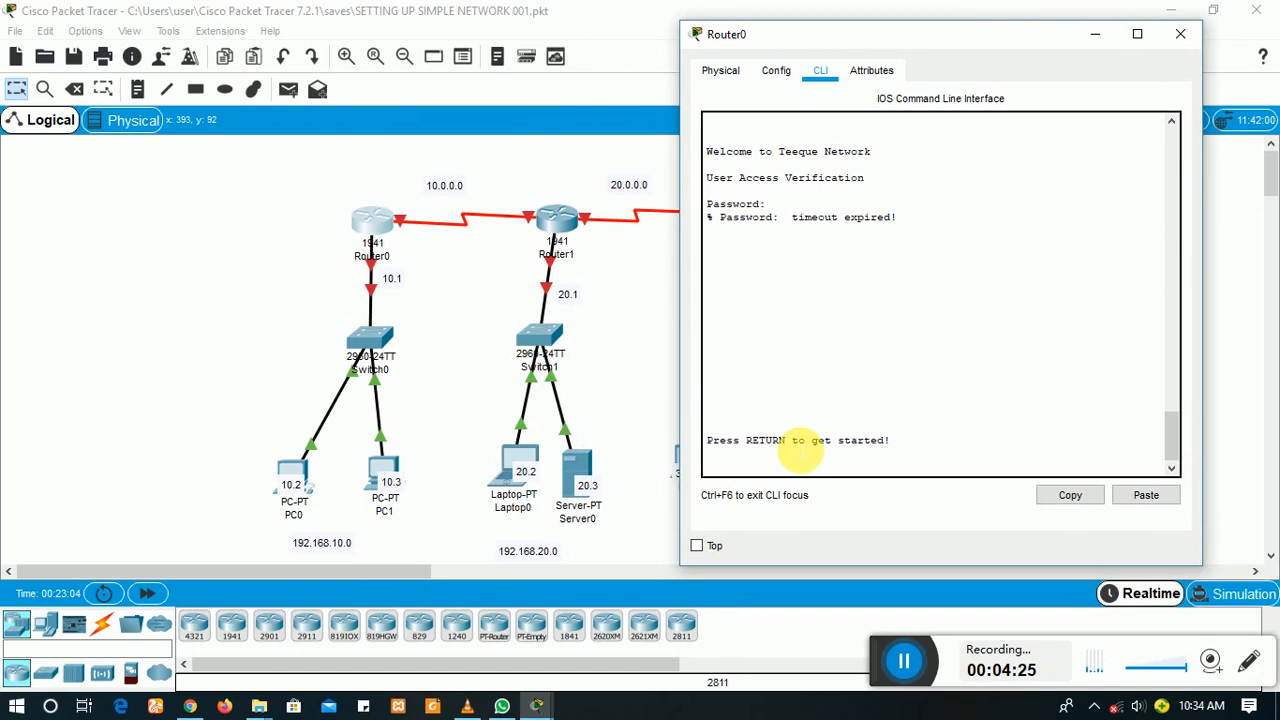
pyautogui.click(927, 455)
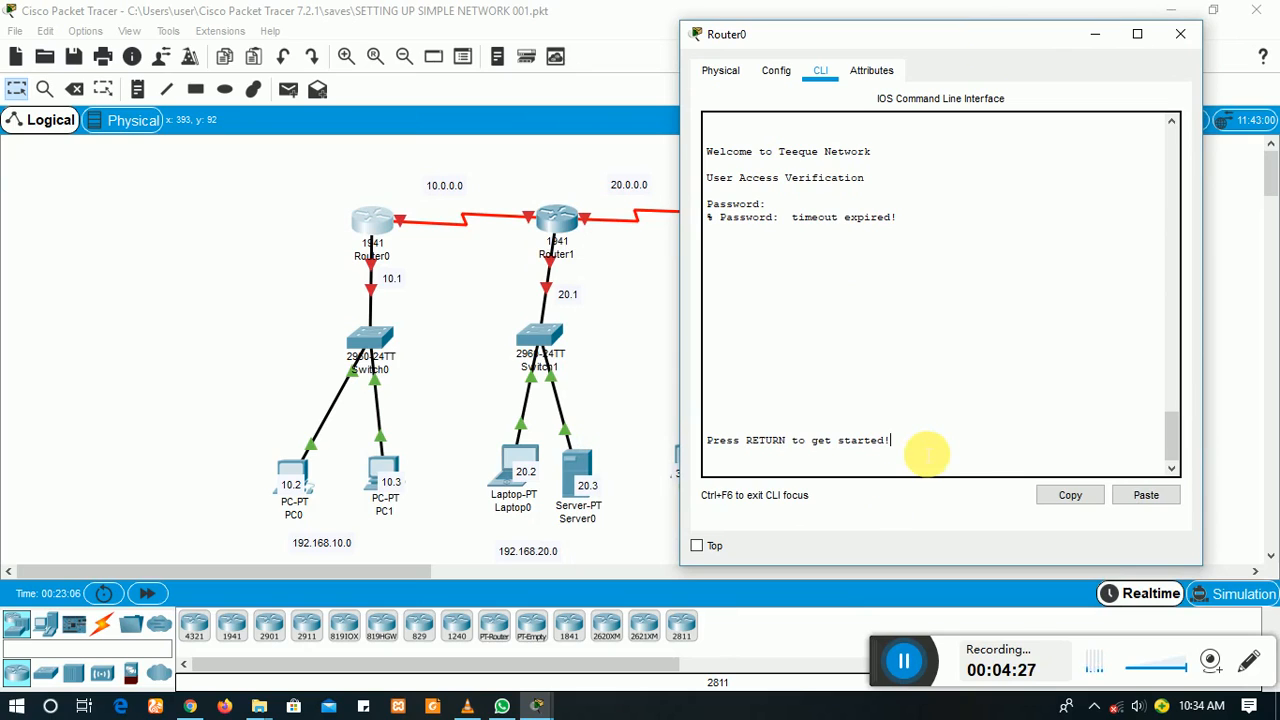
pyautogui.press('Return')
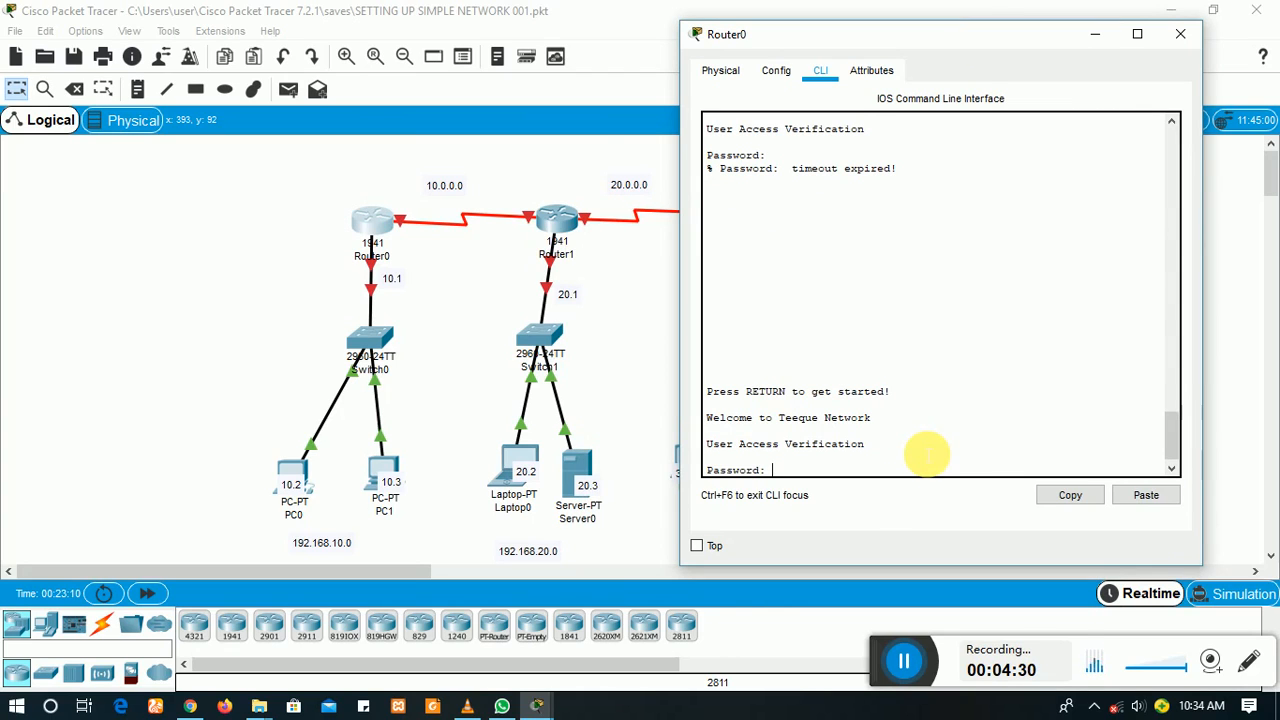
pyautogui.press('Return')
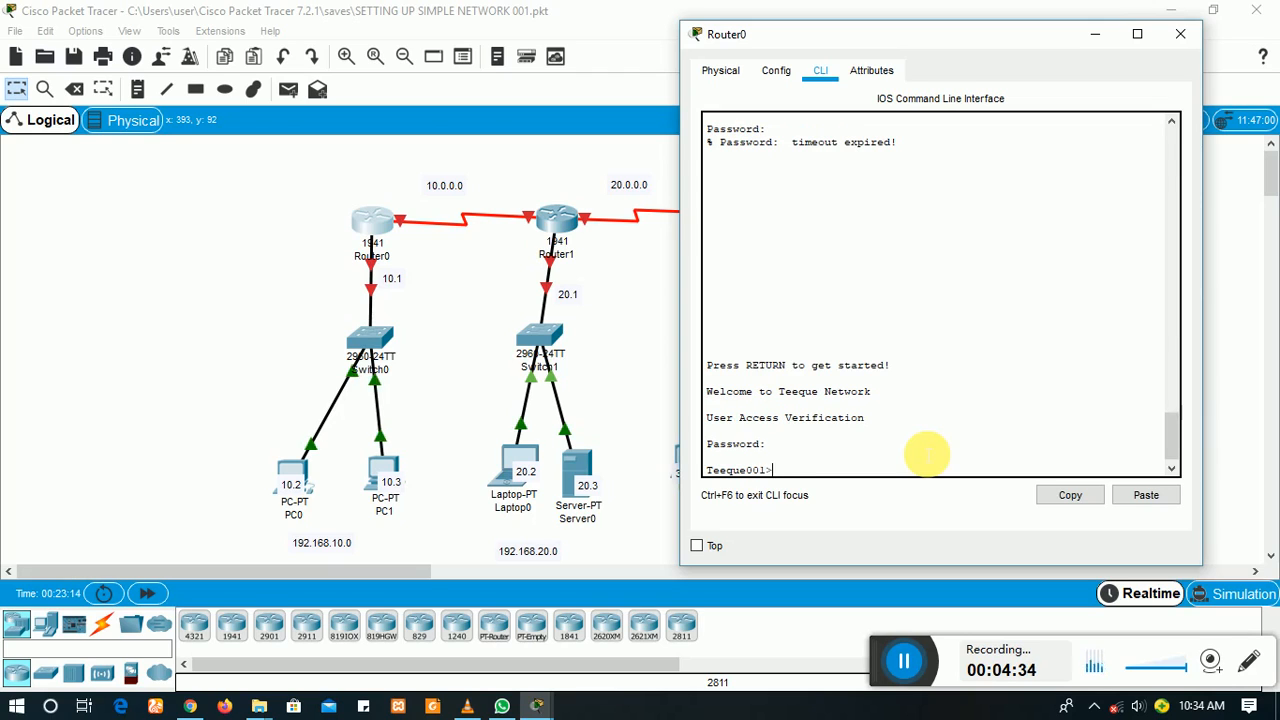
# Step: Enter privileged mode on Router0 with the enable password and start global configuration with conf t
pyautogui.write('en')
pyautogui.press('Return')
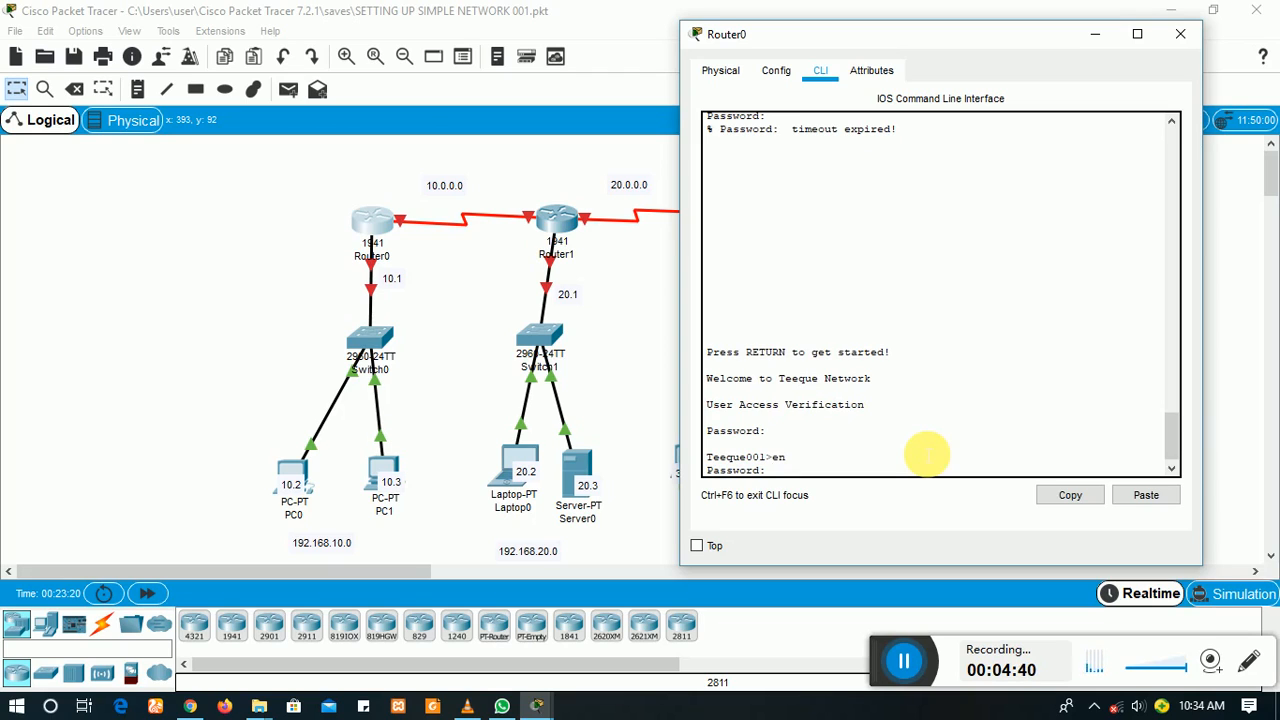
pyautogui.press('Return')
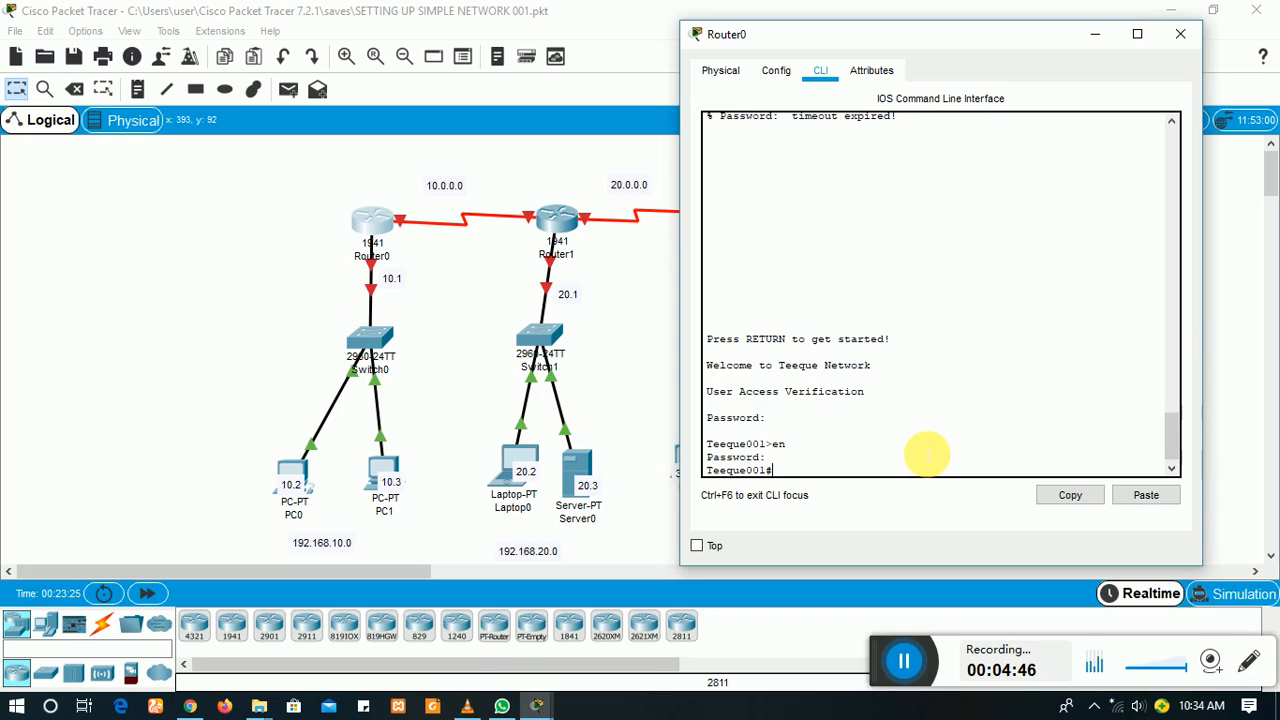
pyautogui.write('conf t')
pyautogui.press('Return')
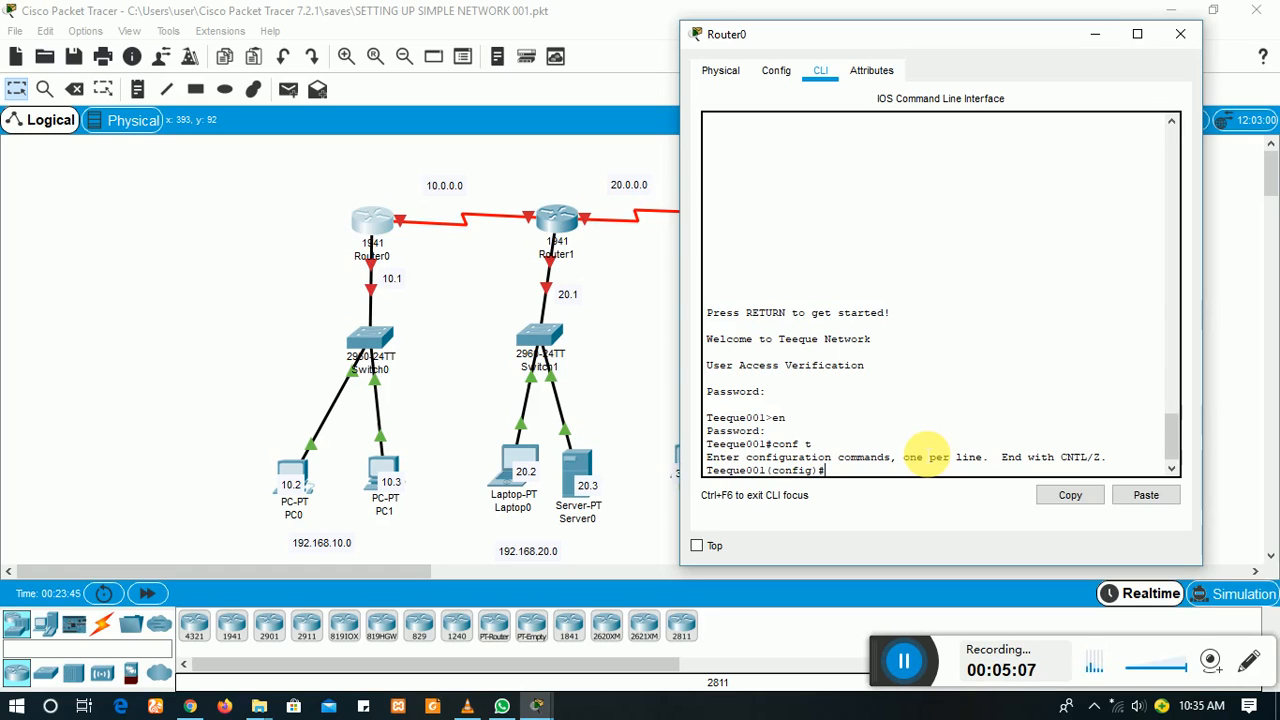
# Step: Enter interface configuration for gigabitEthernet 0/1 on Router0
pyautogui.write('int gig')
pyautogui.press('Tab')
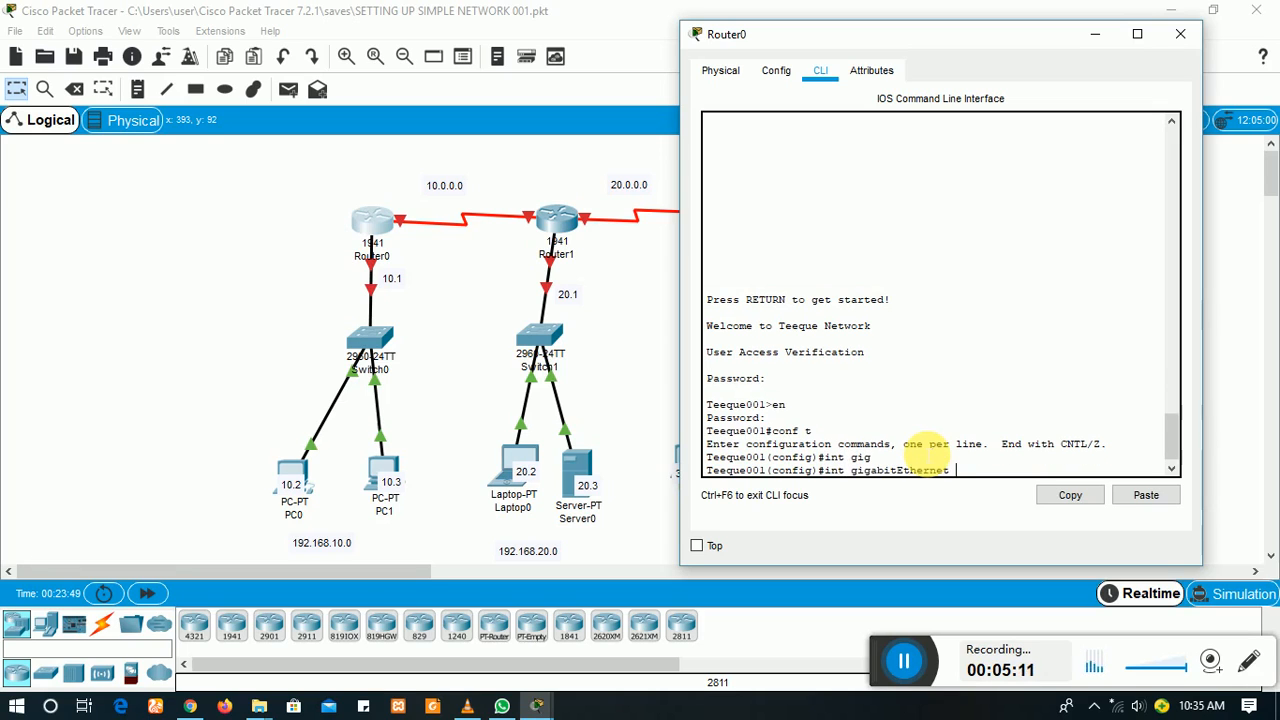
pyautogui.write('0')
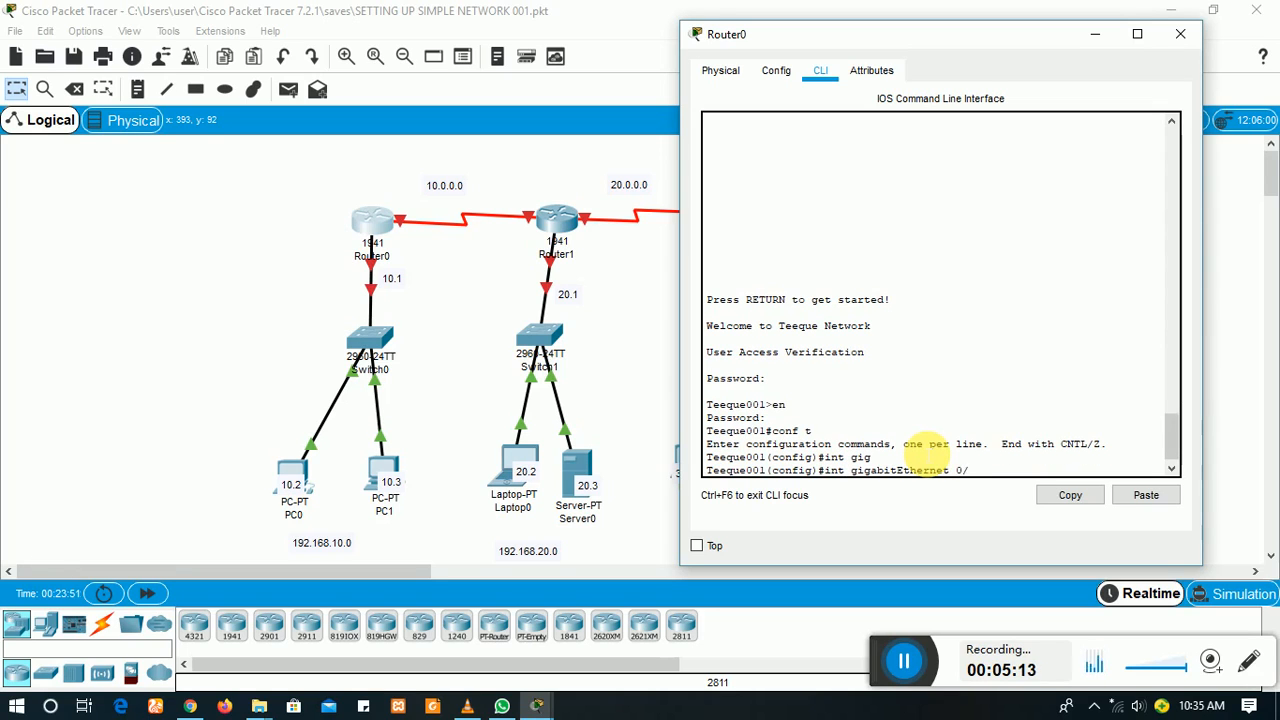
pyautogui.write('/1')
pyautogui.press('Return')
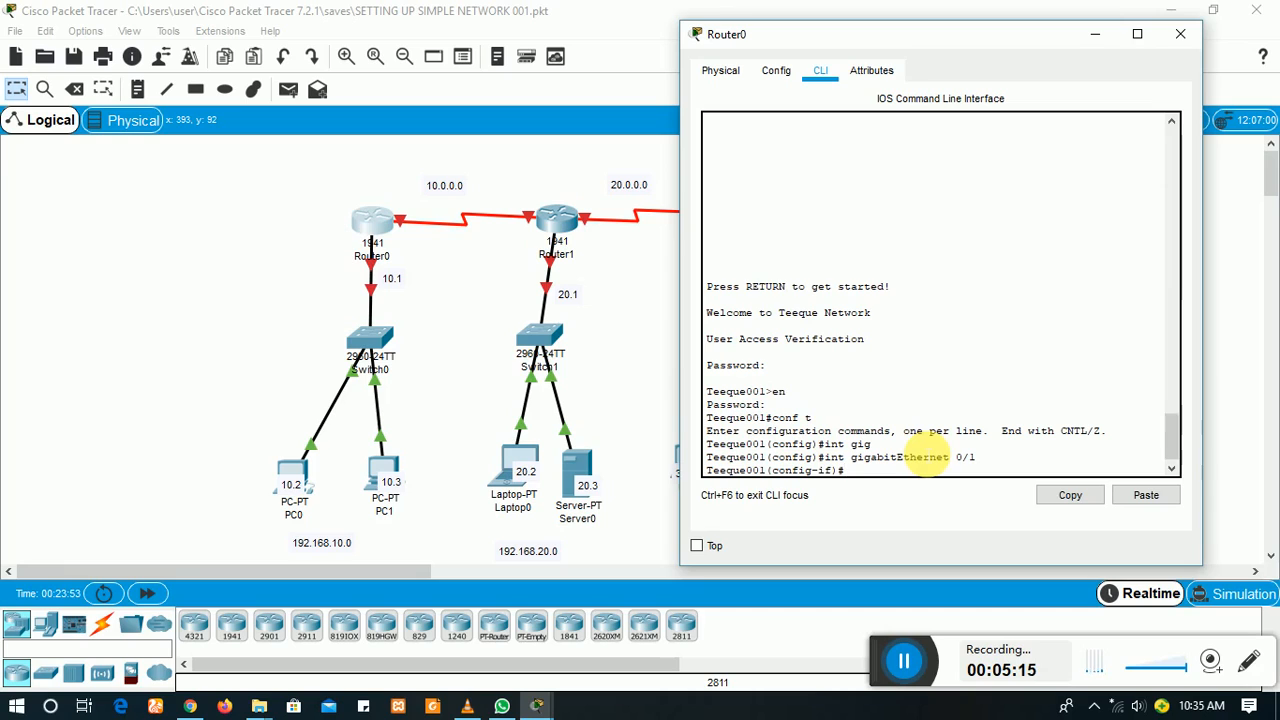
# Step: Switch to interface gigabitEthernet 0/0 on Router0 and assign it IP address 192.168.10.1 with mask 255.255.255.0
pyautogui.press('Up')
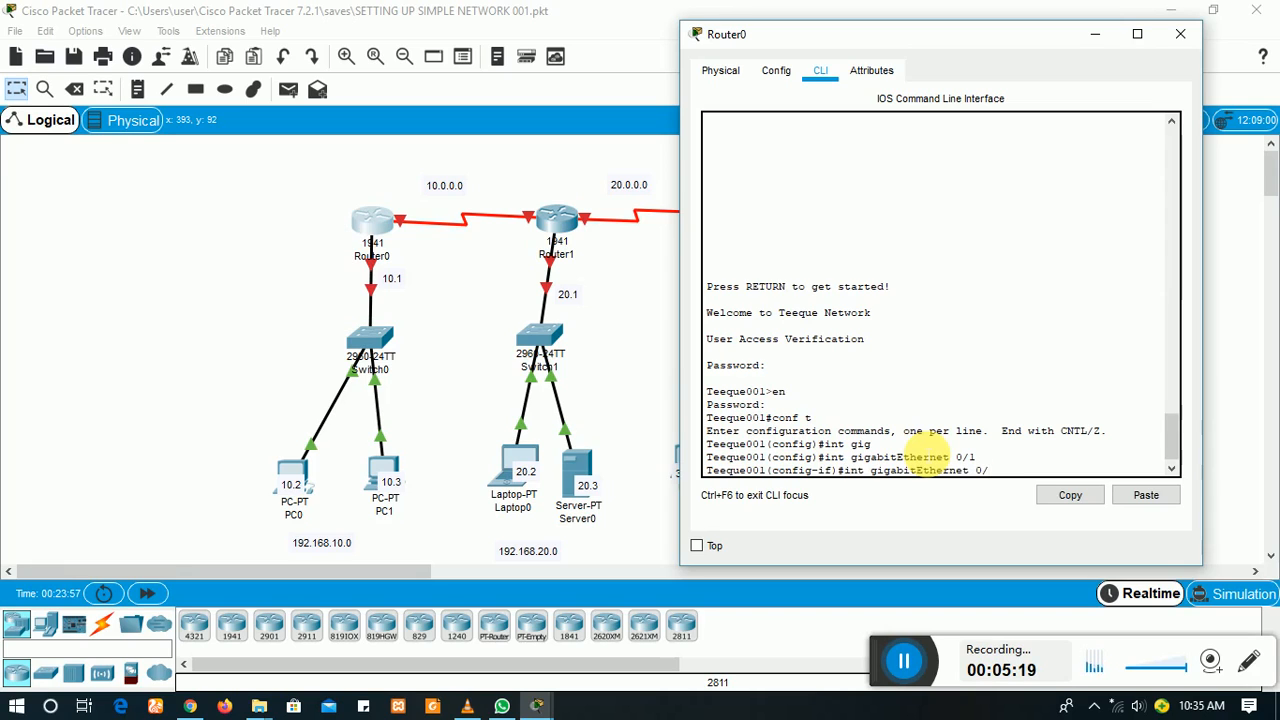
pyautogui.press('Return')
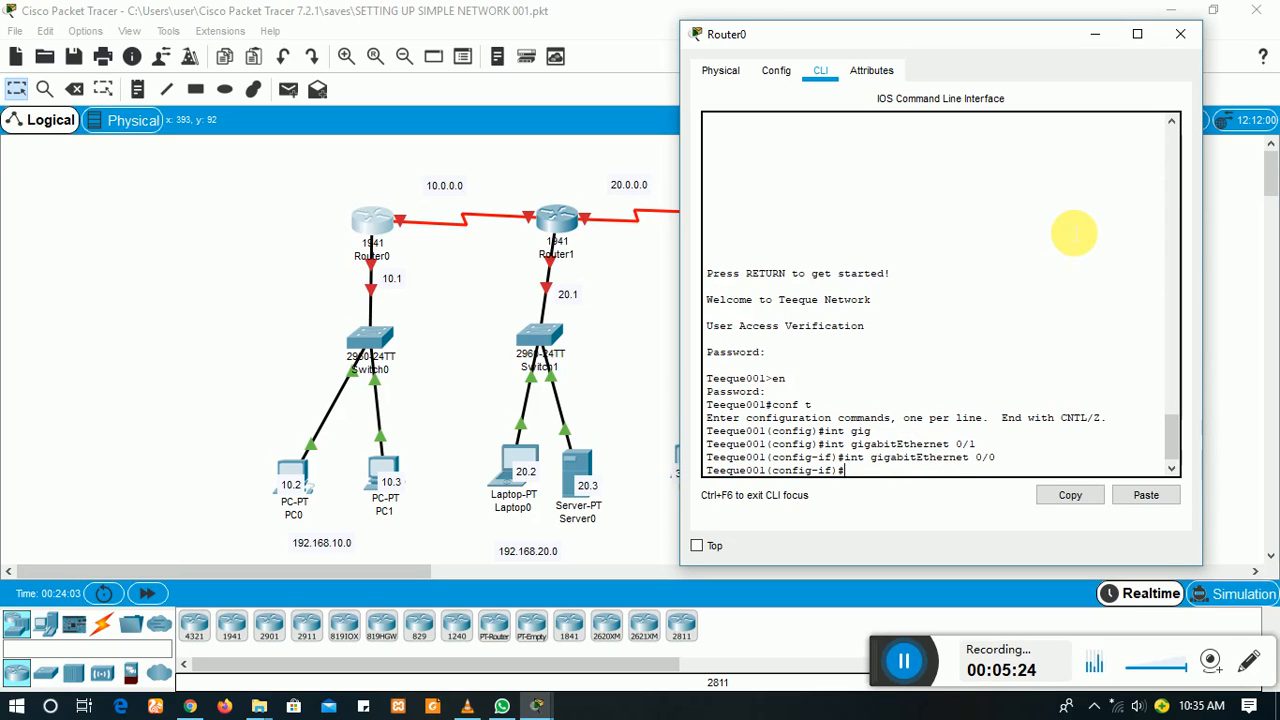
pyautogui.write('ip address ')
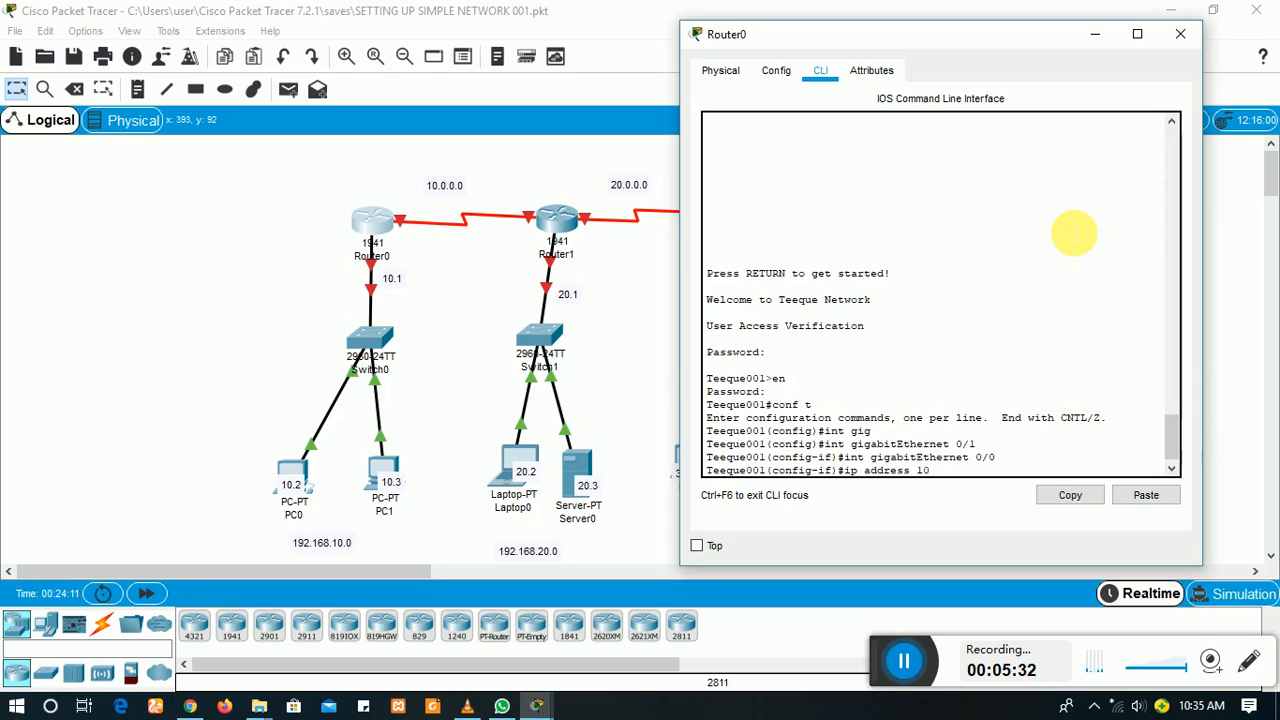
pyautogui.write('192.1')
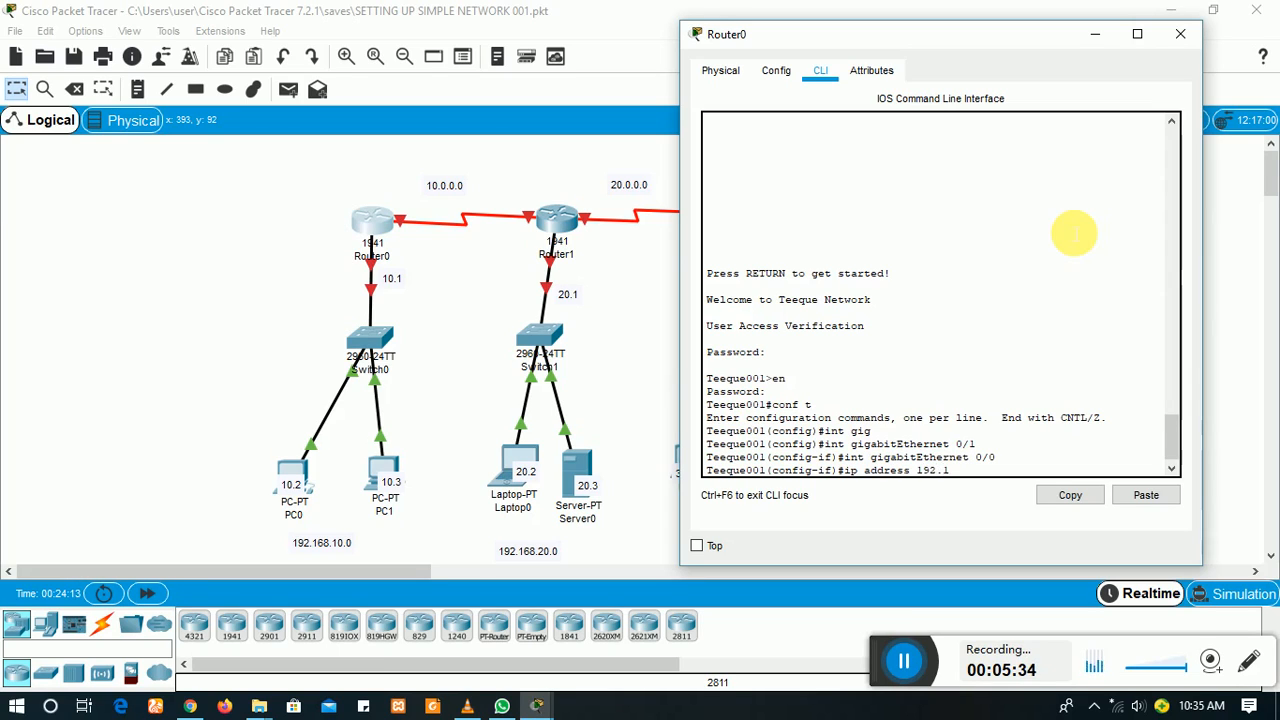
pyautogui.write('68.10.1 25')
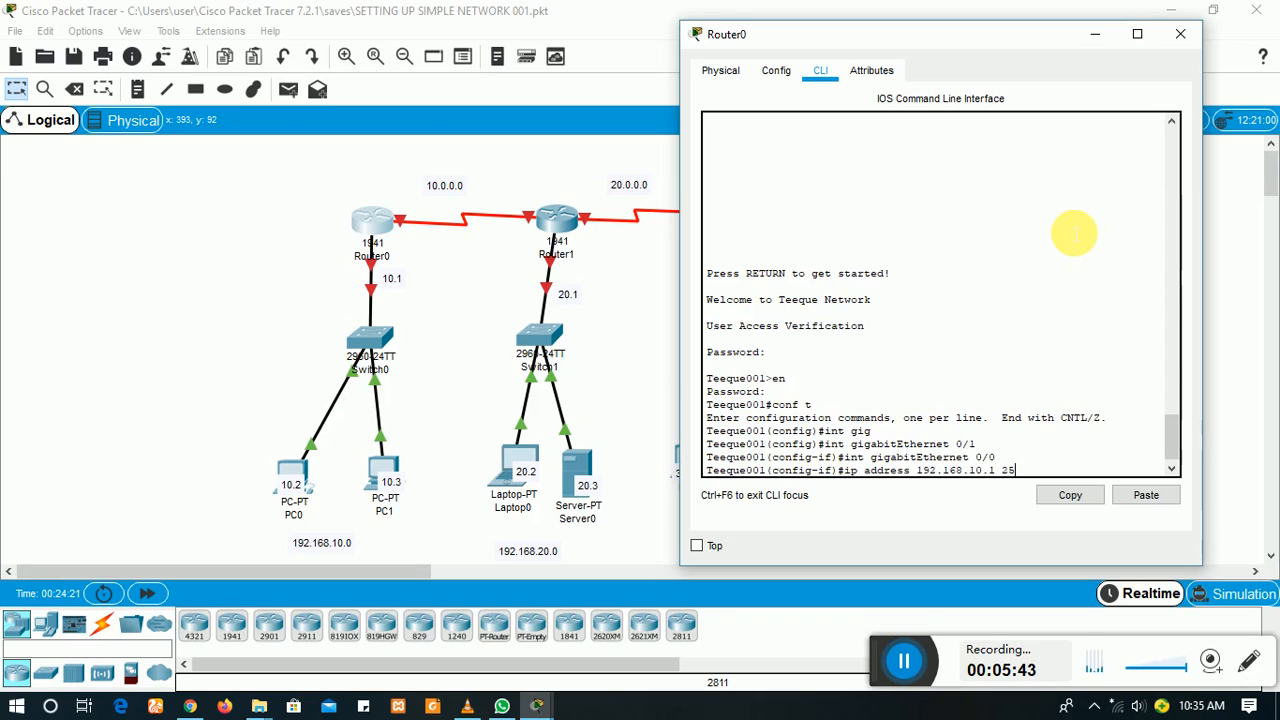
pyautogui.write('5.255')
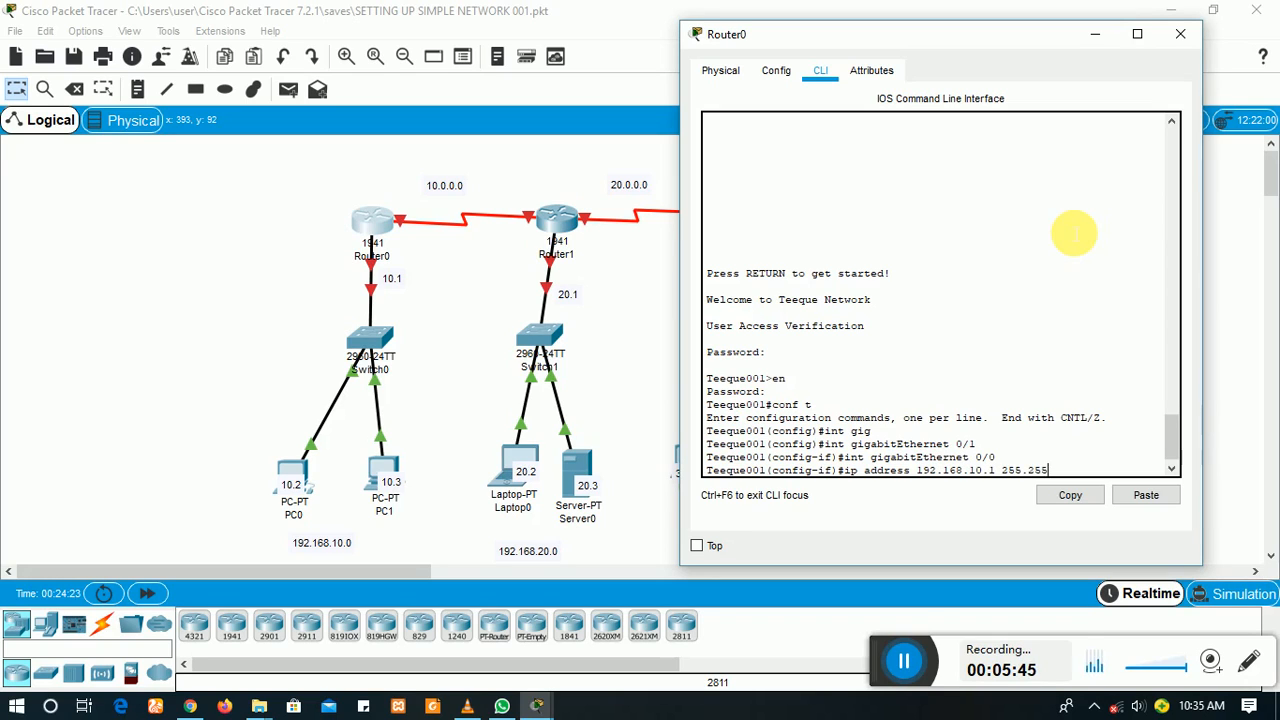
pyautogui.write('.255.255.0')
pyautogui.press('Return')
# Step: Enable Router0's gigabitEthernet 0/0 interface with no shutdown
pyautogui.write('no sh')
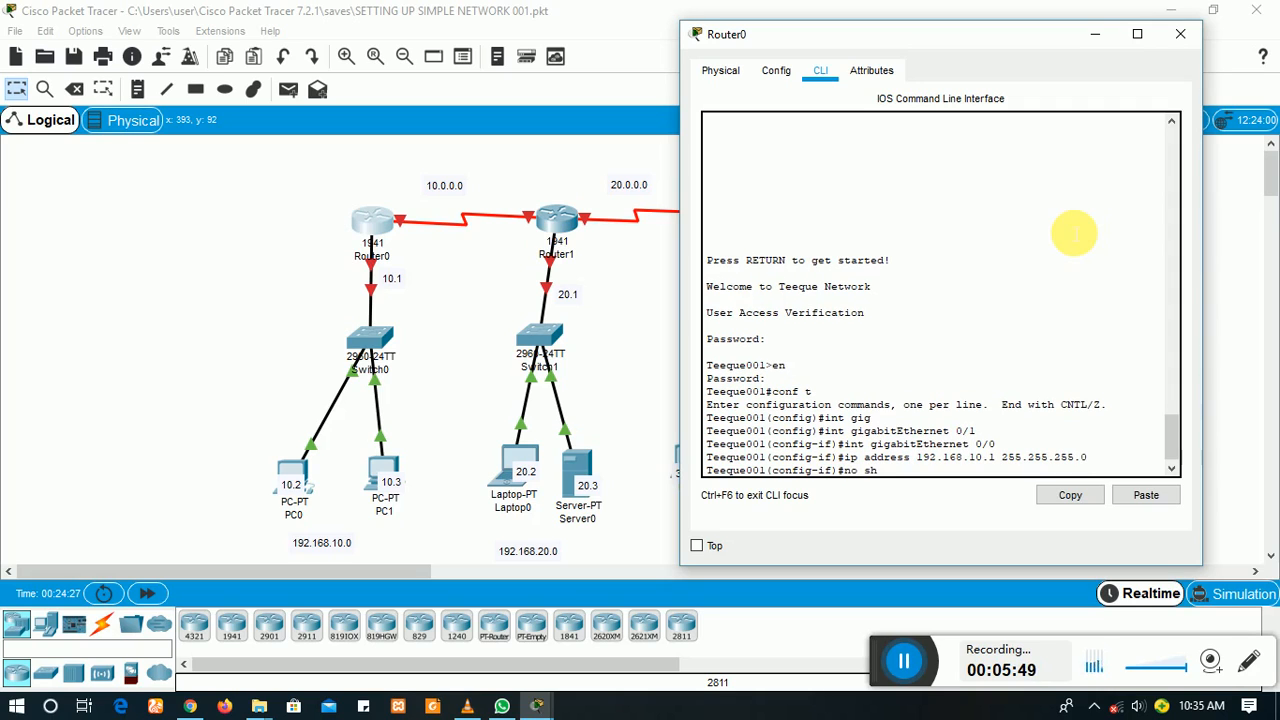
pyautogui.write('utdown')
pyautogui.press('Return')
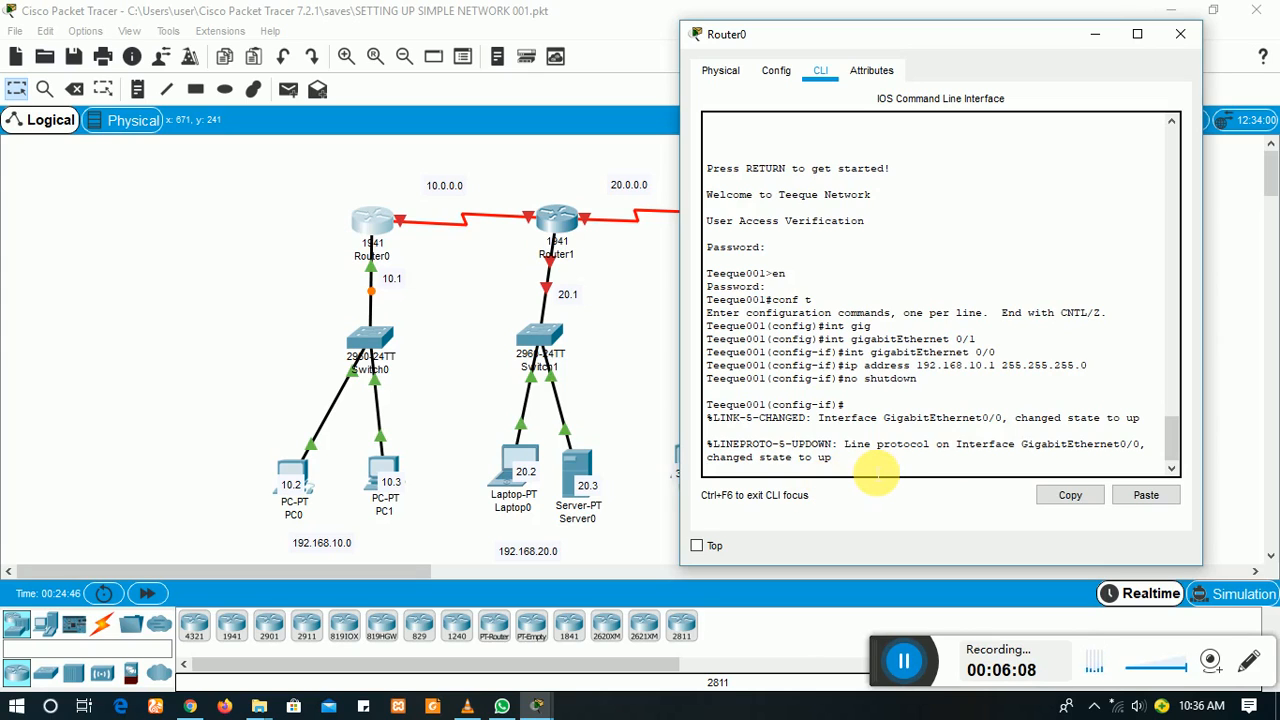
pyautogui.press('Return')
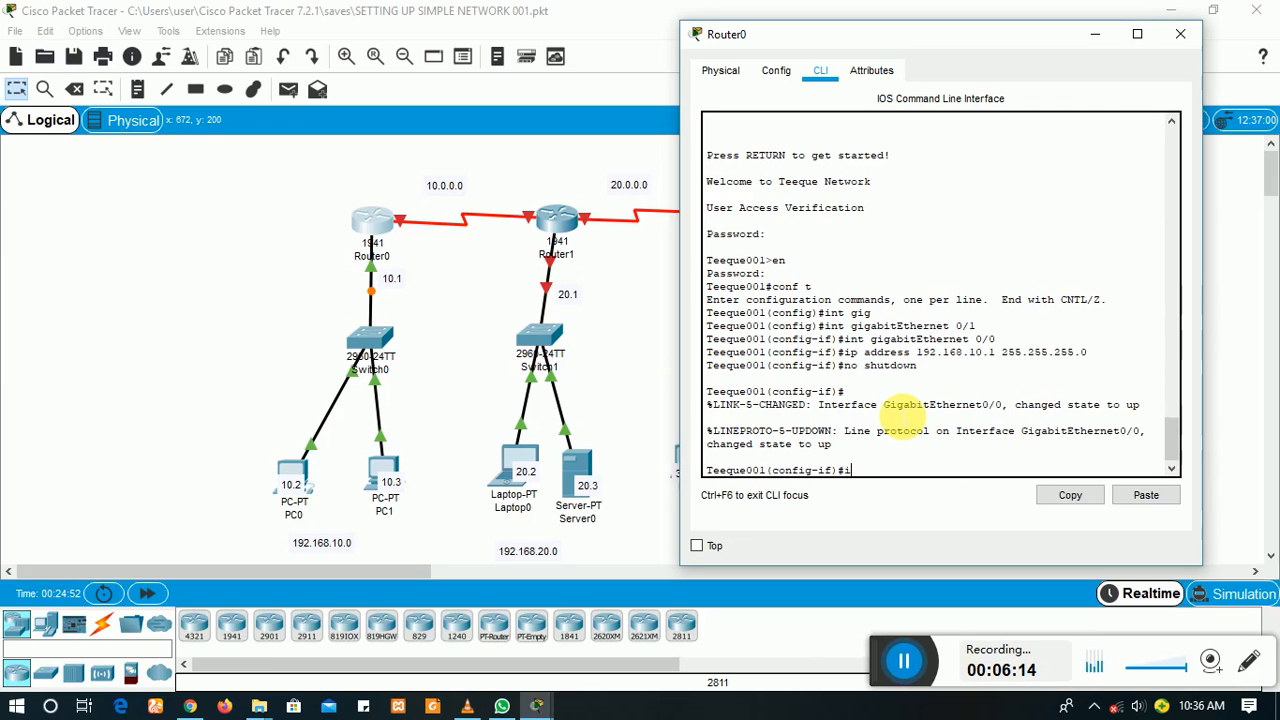
# Step: Switch Router0 to interface configuration for serial 0/0/0
pyautogui.write('int seri')
pyautogui.press('Tab')
pyautogui.write('al')
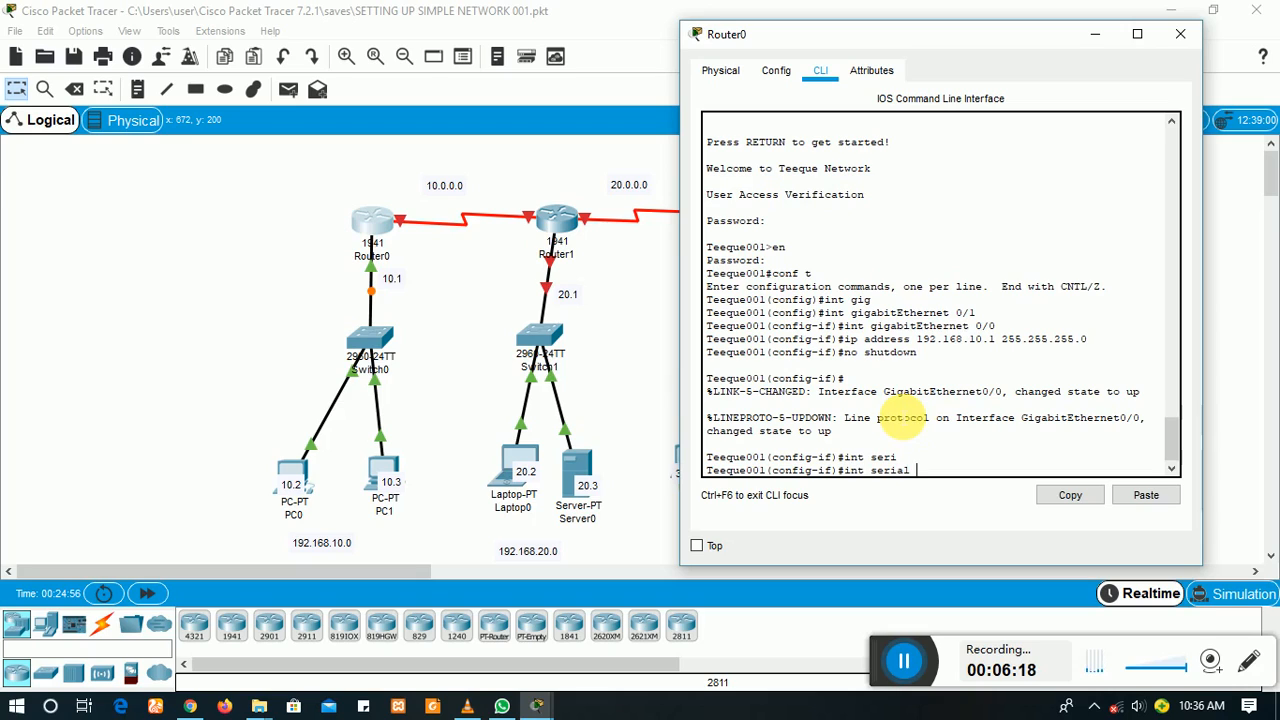
pyautogui.write(' 0/0/0')
pyautogui.press('Return')
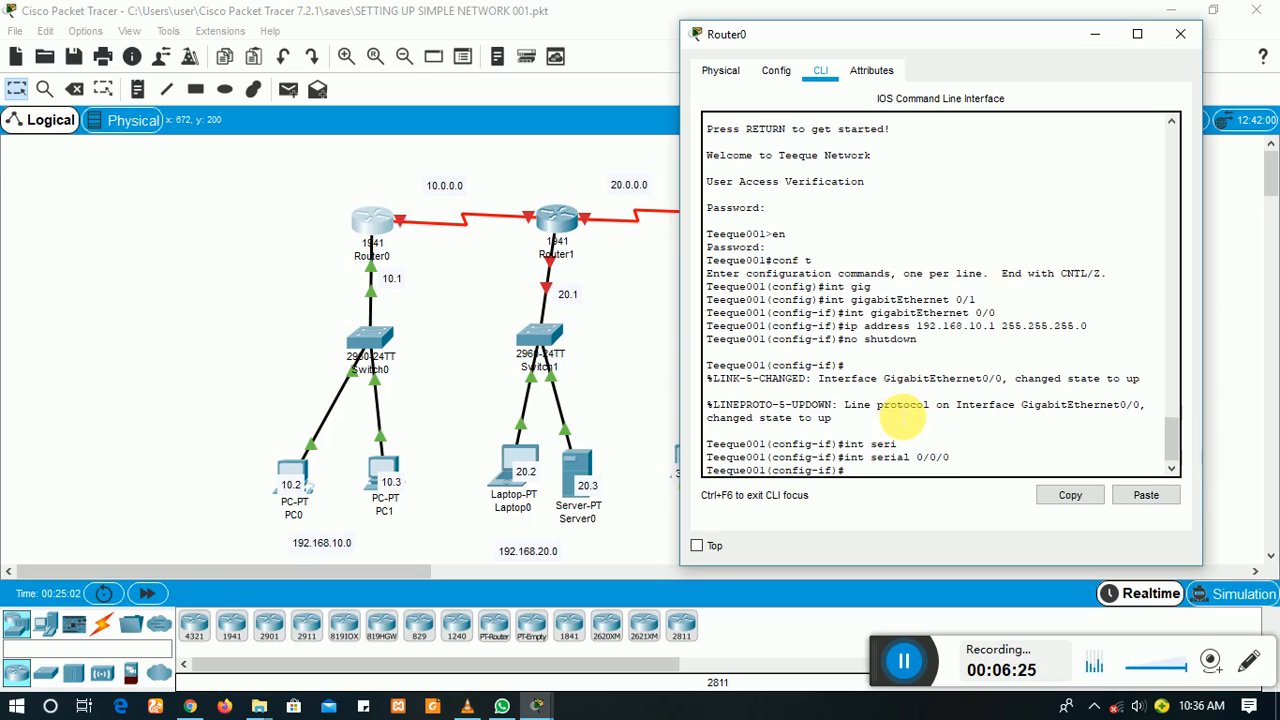
# Step: Assign IP address 10.0.0.1 with mask 255.0.0.0 to Router0's serial 0/0/0 interface
pyautogui.write('ip address 10.0.0.1')
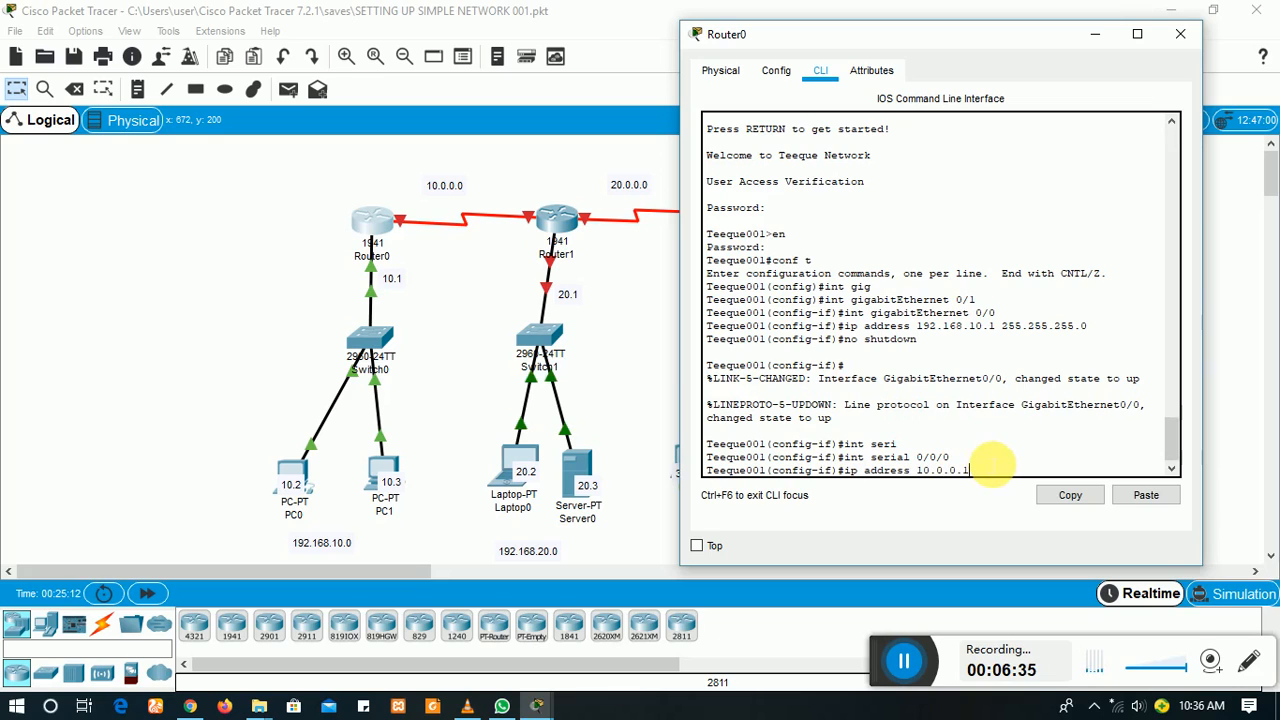
pyautogui.press('Return')
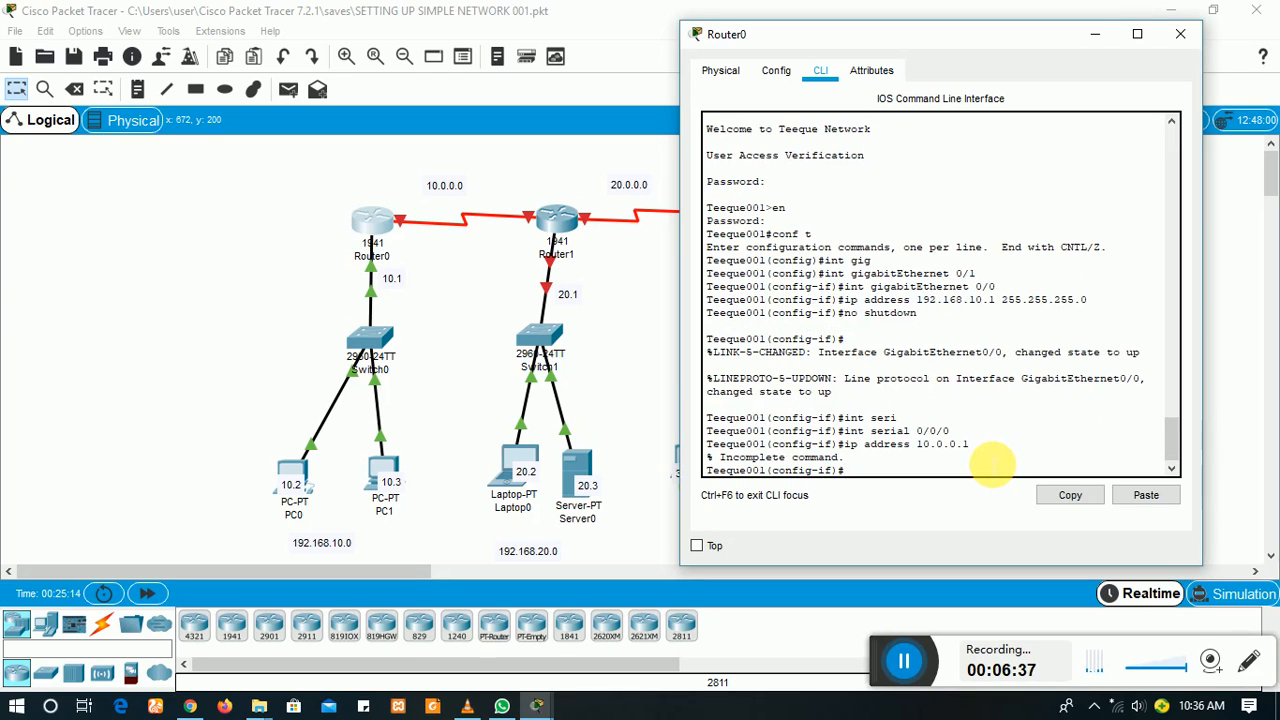
pyautogui.press('Up')
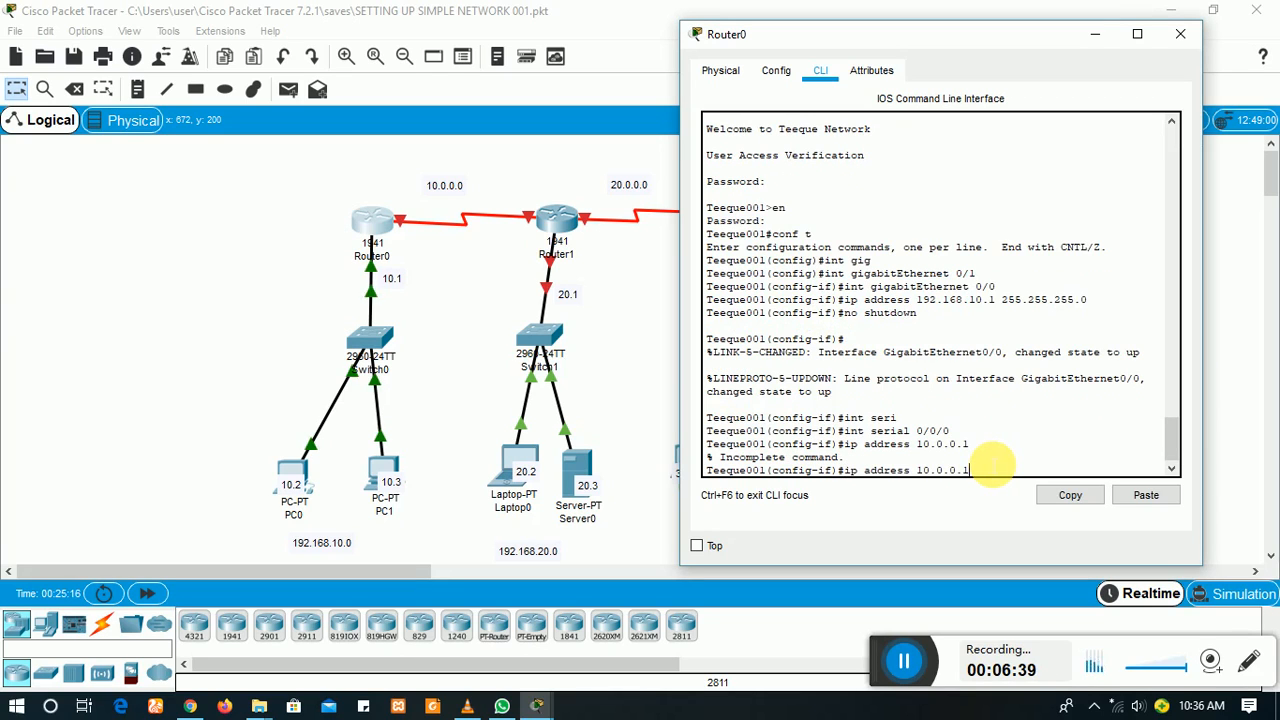
pyautogui.write('255')
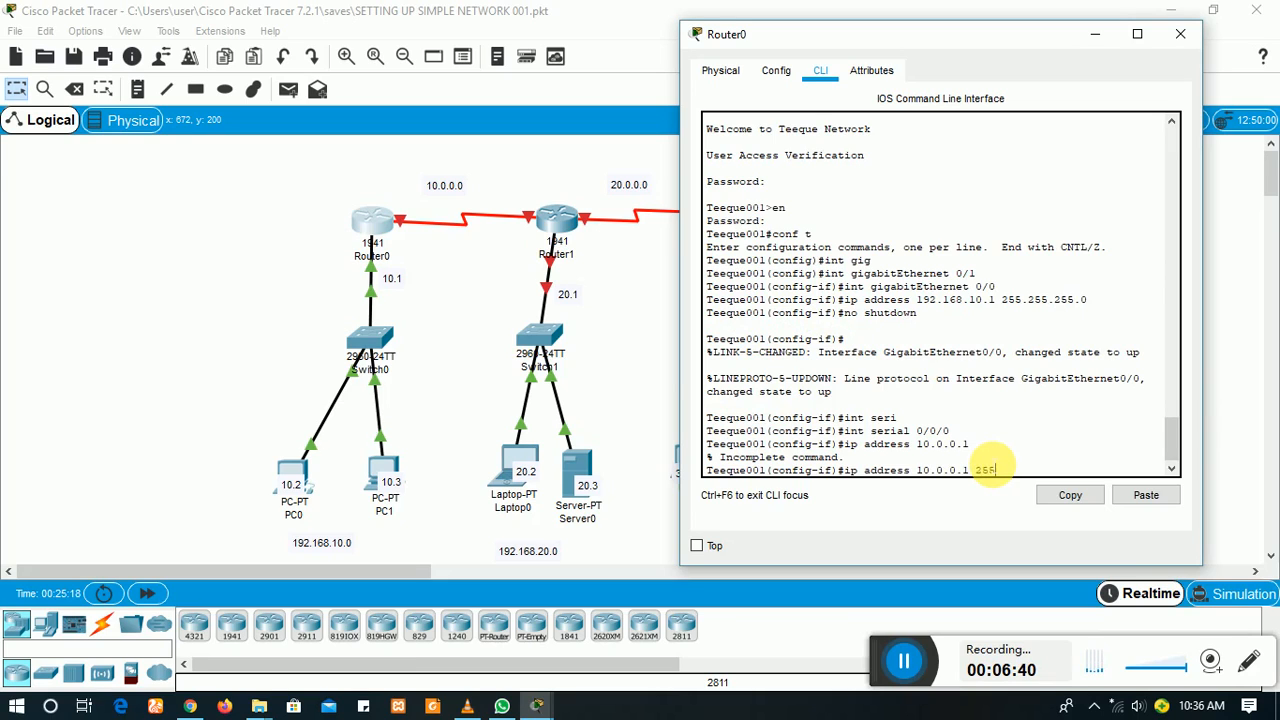
pyautogui.write('.0.0.0')
pyautogui.press('Return')
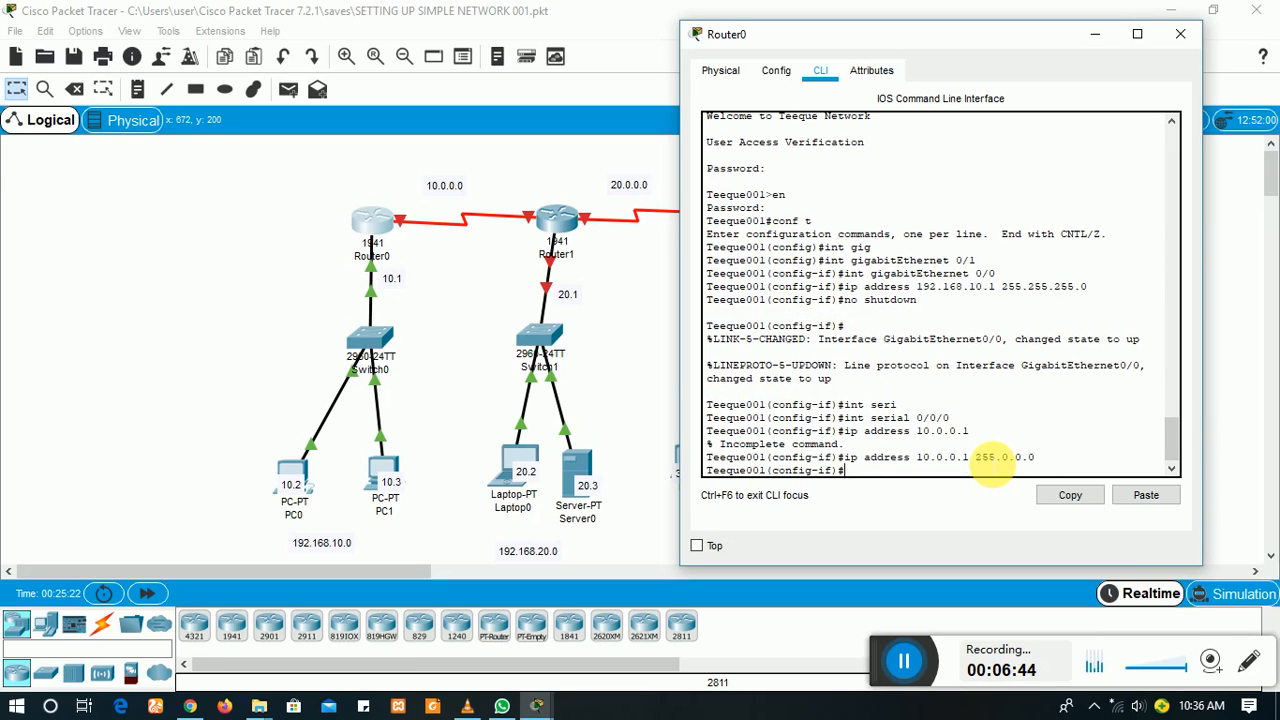
# Step: Enable Router0's serial 0/0/0 interface with no shut
pyautogui.write('no shut')
pyautogui.press('Return')
pyautogui.press('Return')
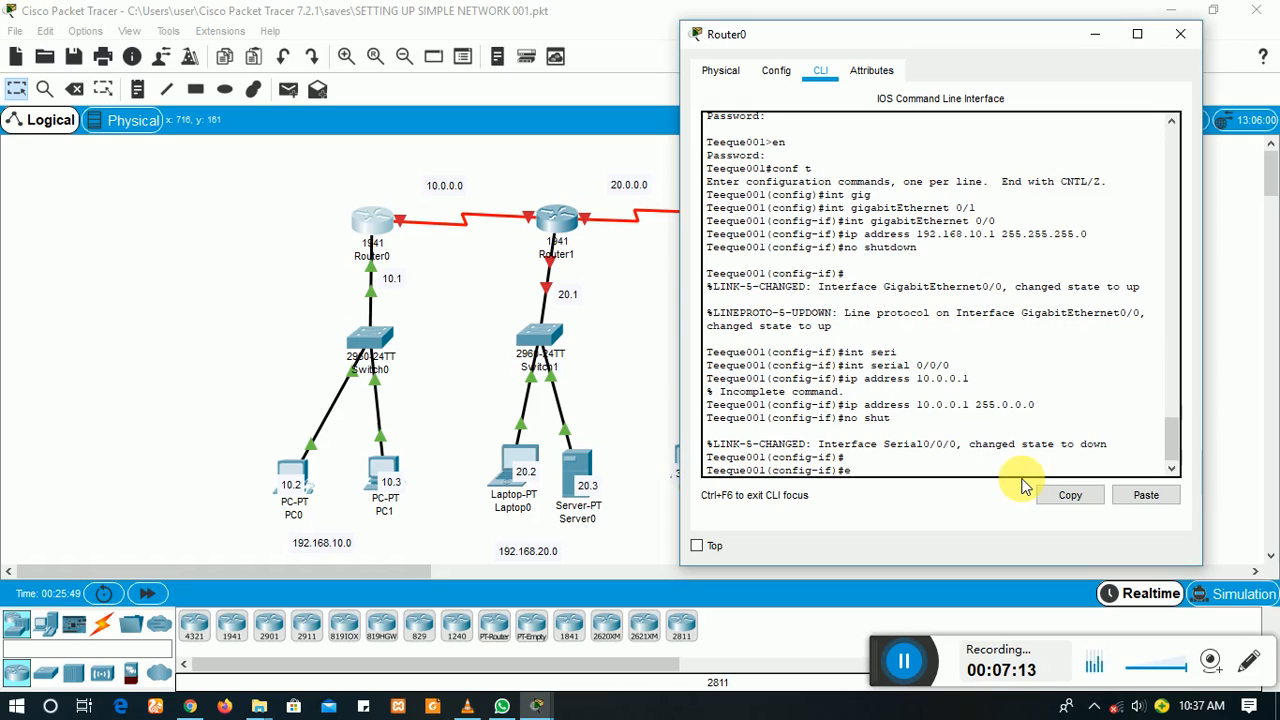
# Step: Exit interface configuration and save Router0's running configuration with do copy run start, accepting the default destination filename
pyautogui.write('xit')
pyautogui.press('Return')
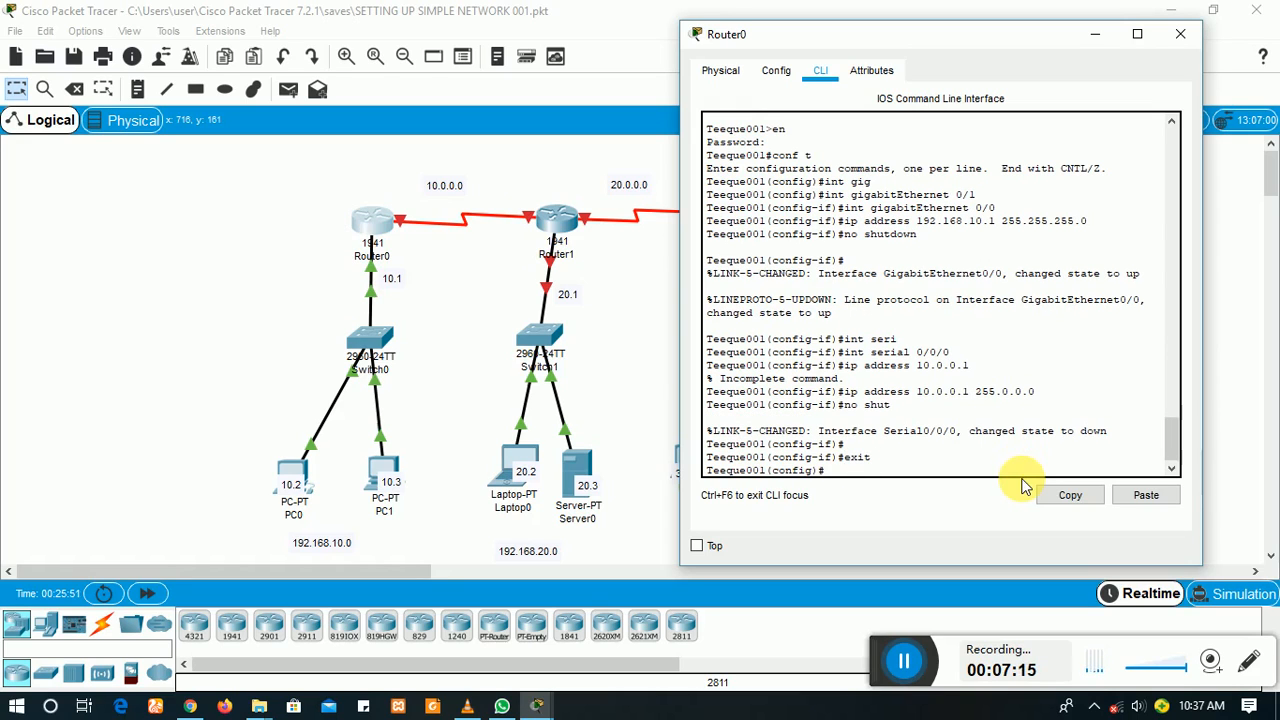
pyautogui.write('do copy run start')
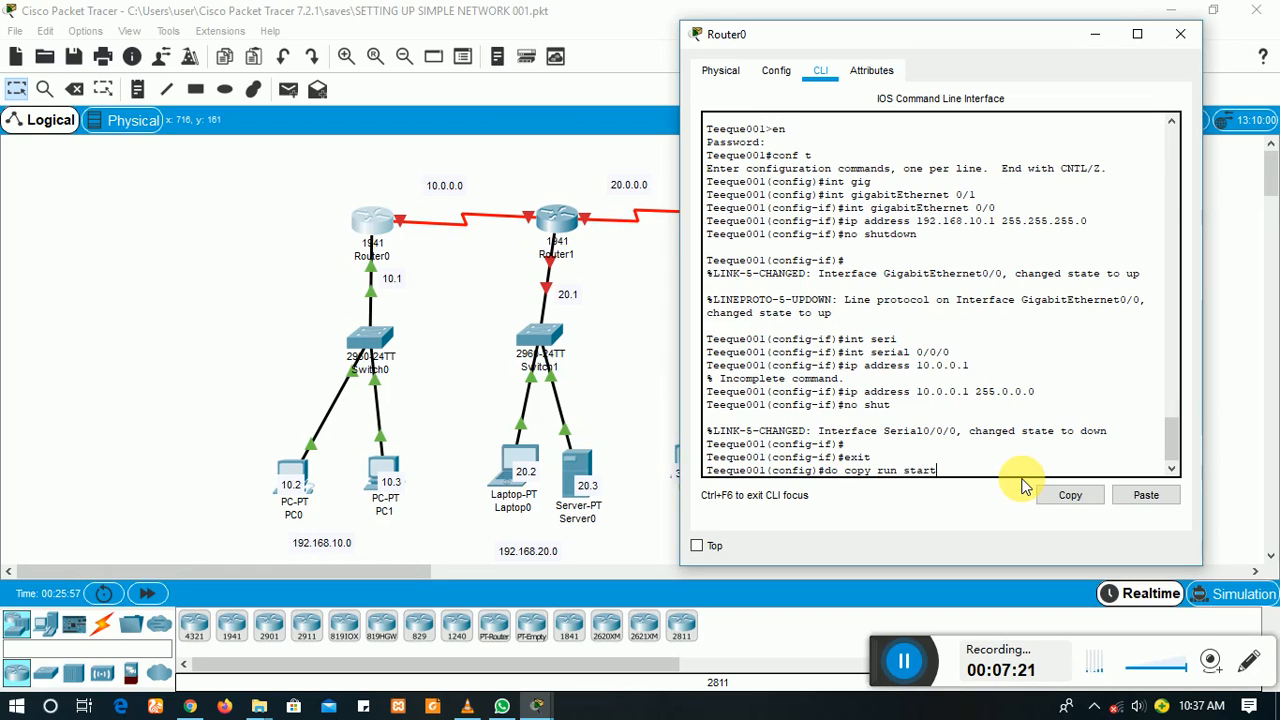
pyautogui.press('Return')
pyautogui.press('Return')
pyautogui.press('Return')
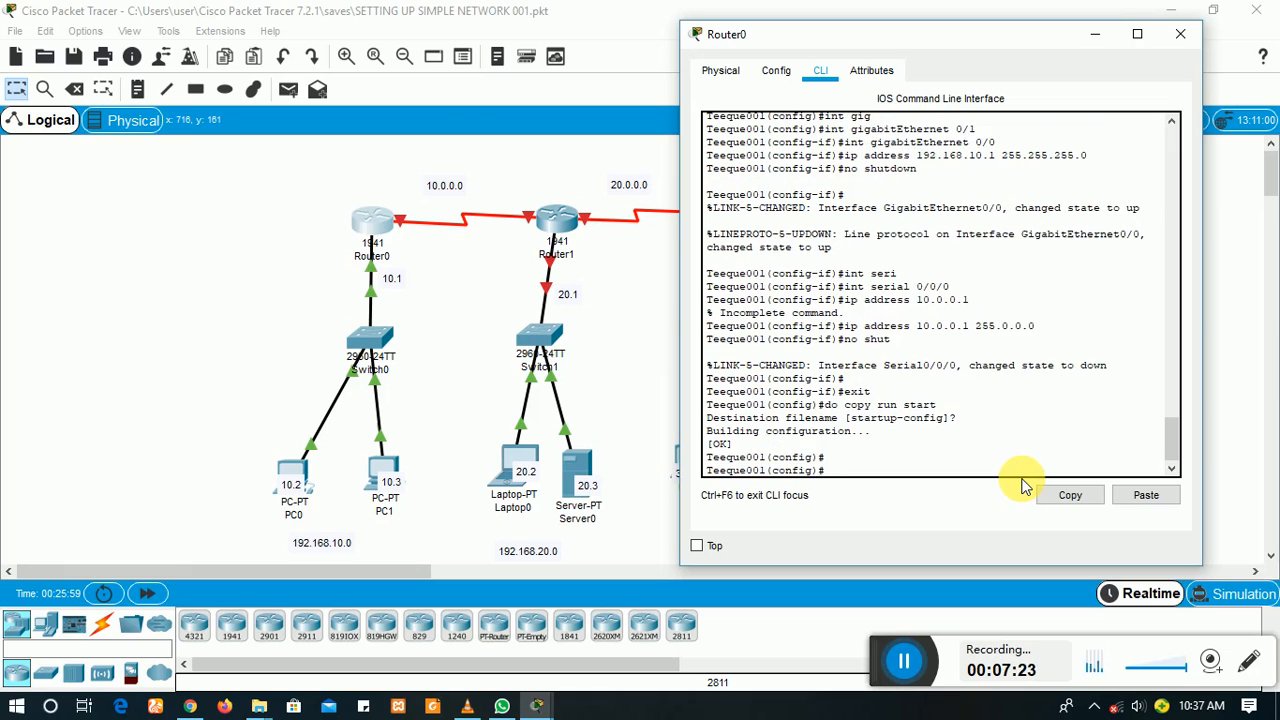
# Step: Exit configuration and privileged mode on Router0, ending the console session, and close the router's window
pyautogui.write('exit')
pyautogui.press('Return')
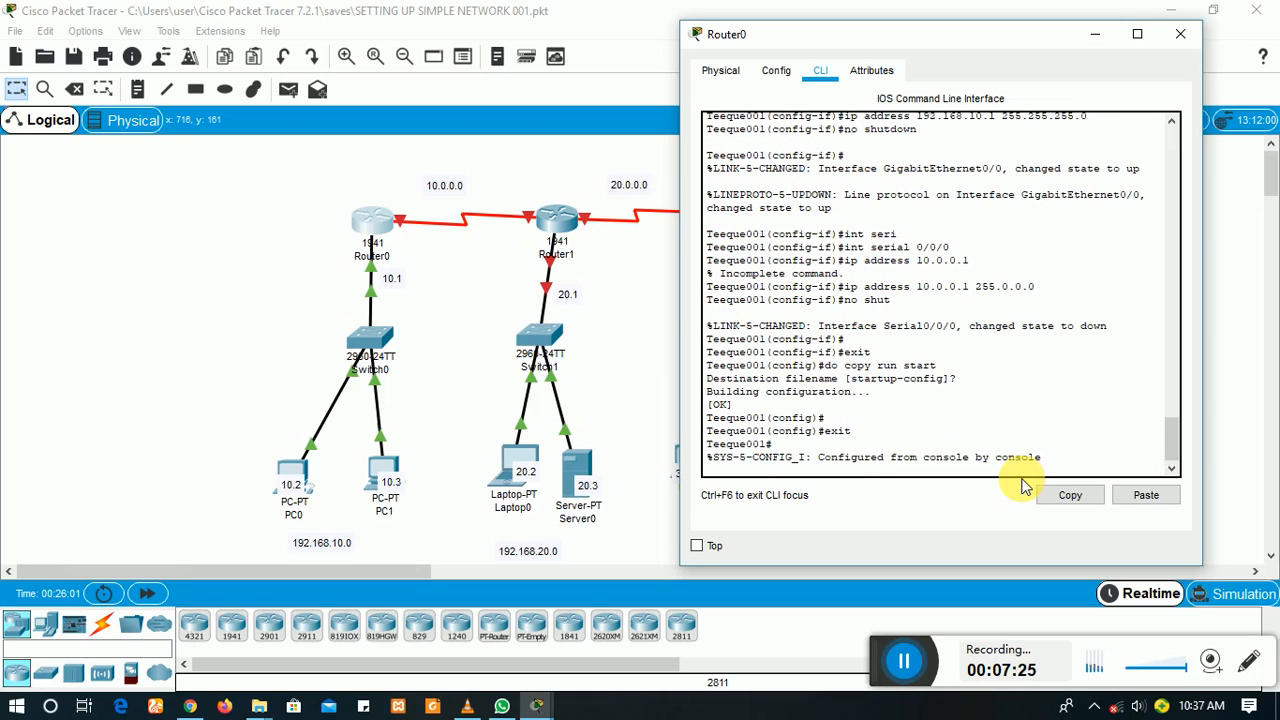
pyautogui.press('Return')
pyautogui.write('exit')
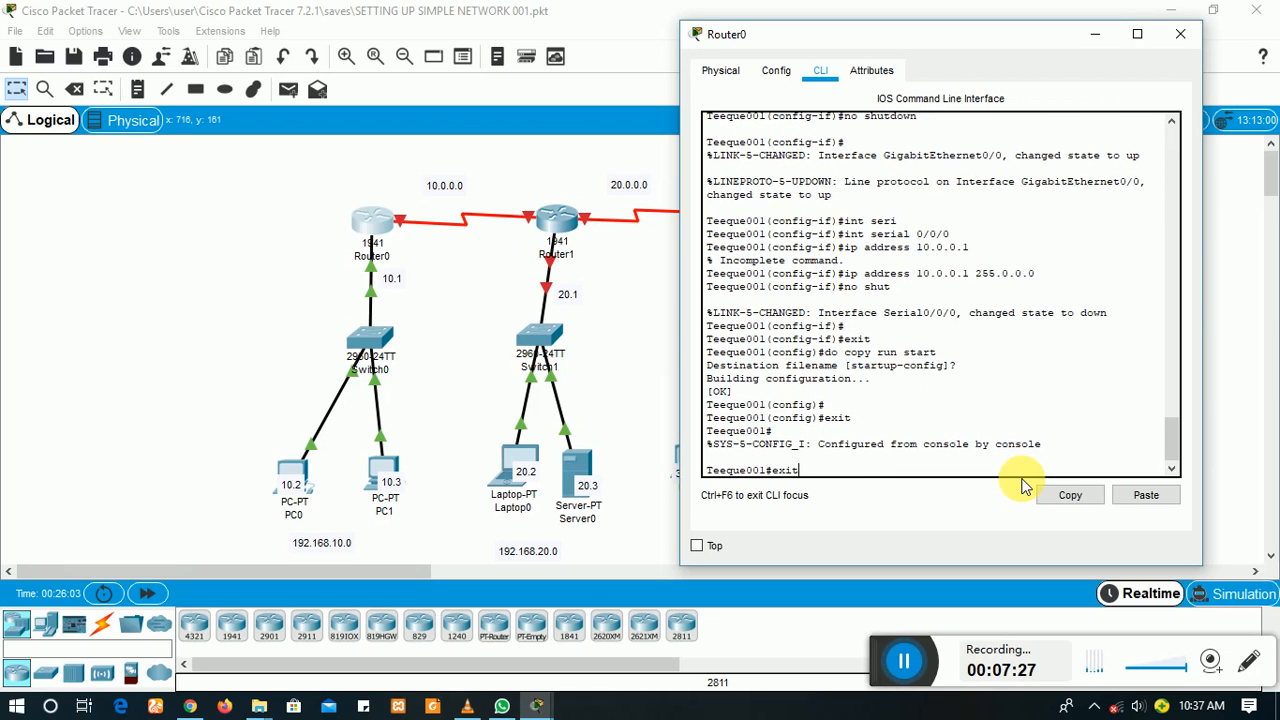
pyautogui.press('Return')
pyautogui.press('Return')
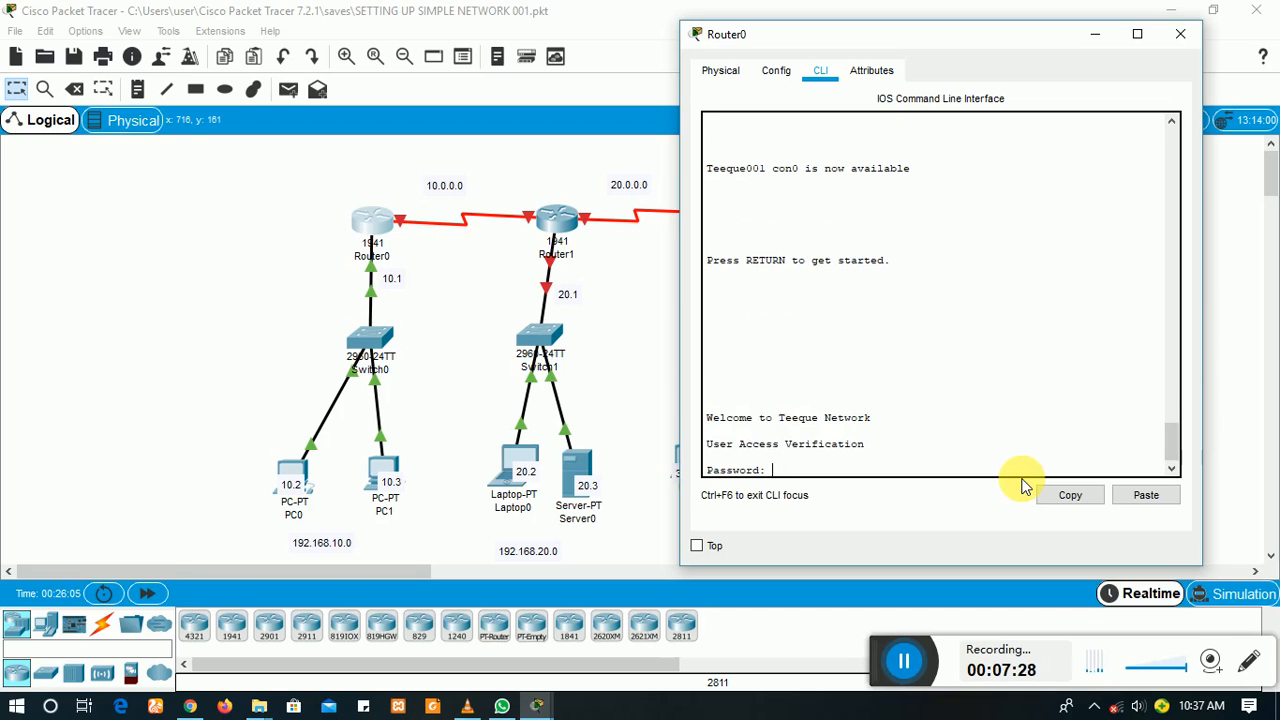
pyautogui.click(1174, 34)
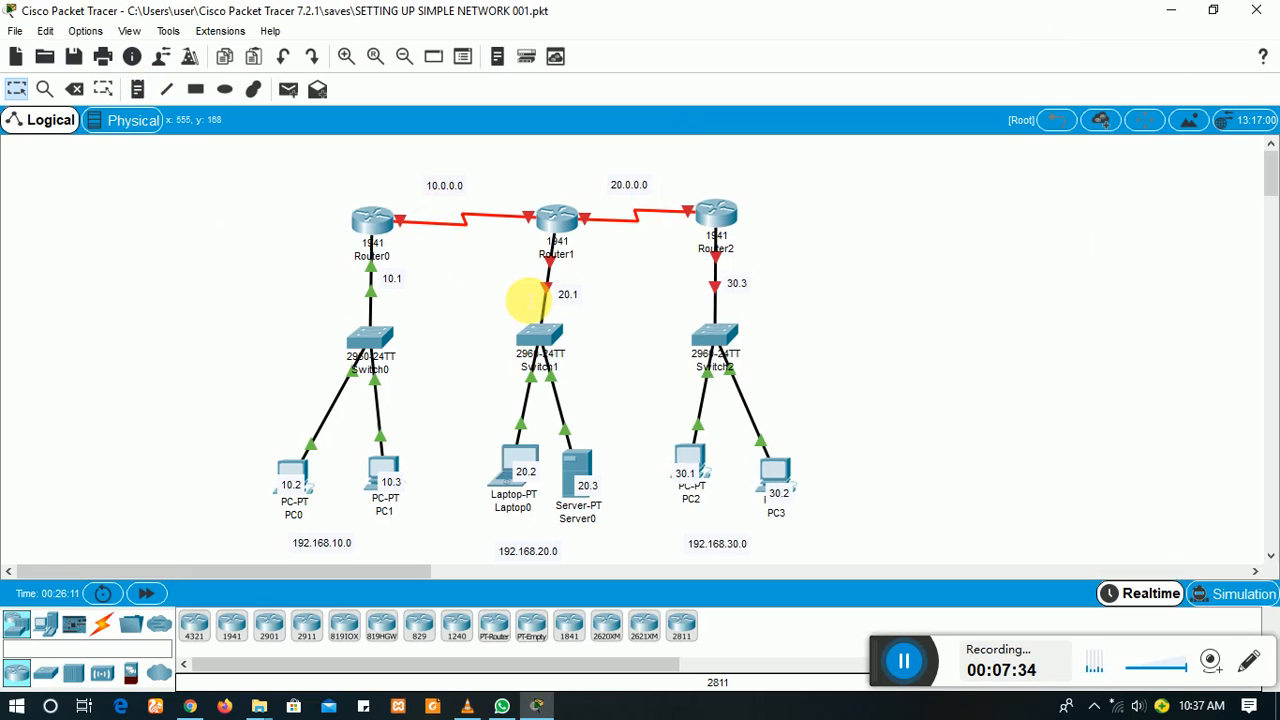
# Step: Add notes on the Router0–Router1 serial link: 10.0.0.1 beside Router0 and 10.0.0.2 beside Router1
pyautogui.click(137, 90)
pyautogui.click(415, 217)
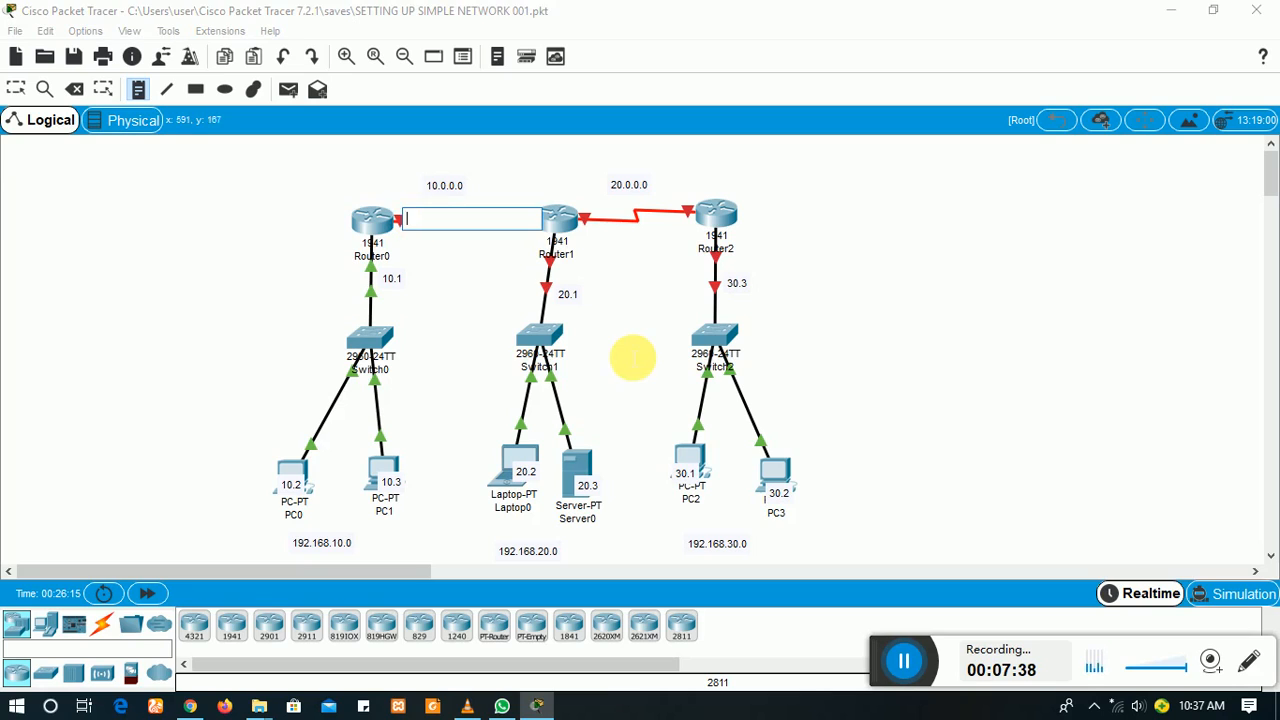
pyautogui.write('10.0')
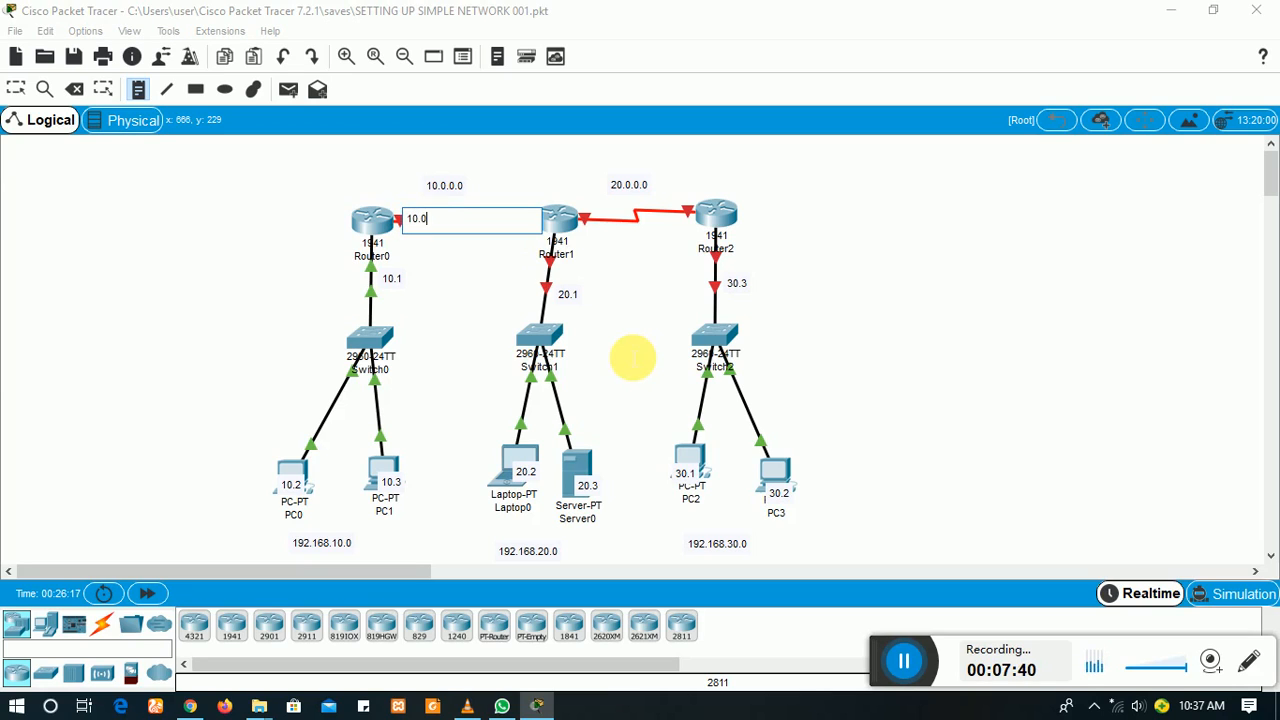
pyautogui.write('.0.1')
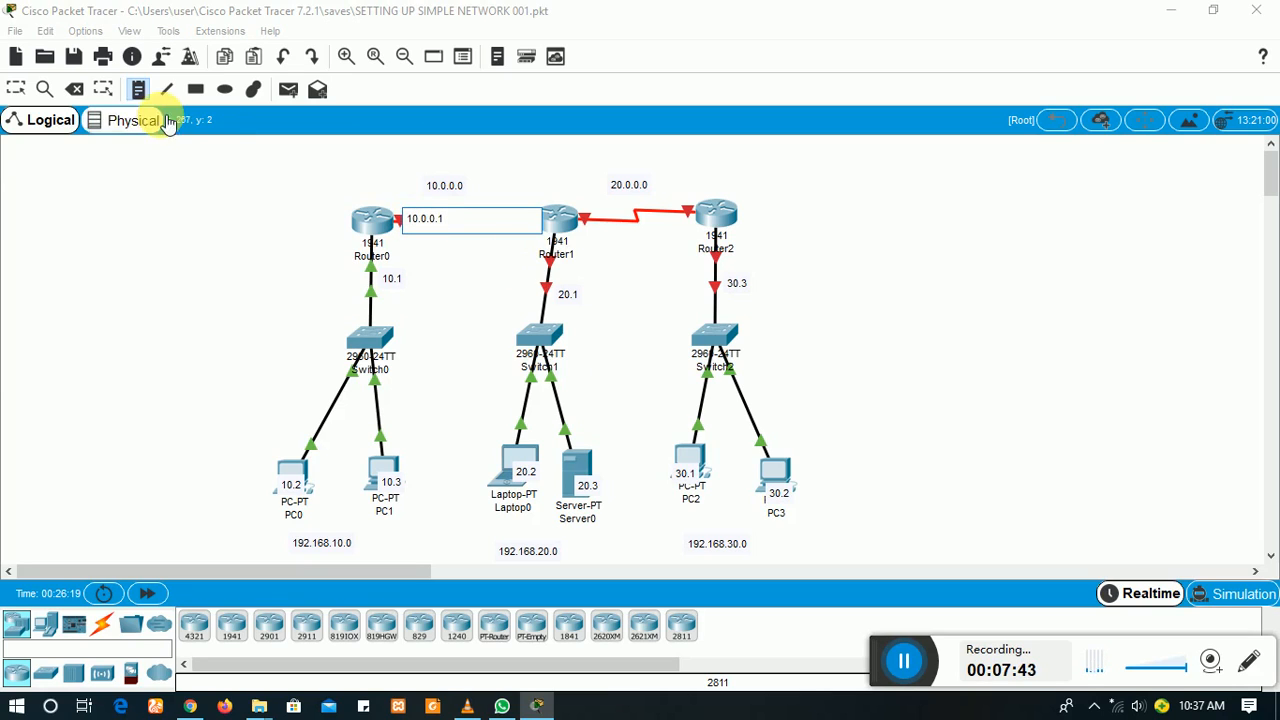
pyautogui.click(138, 89)
pyautogui.click(490, 211)
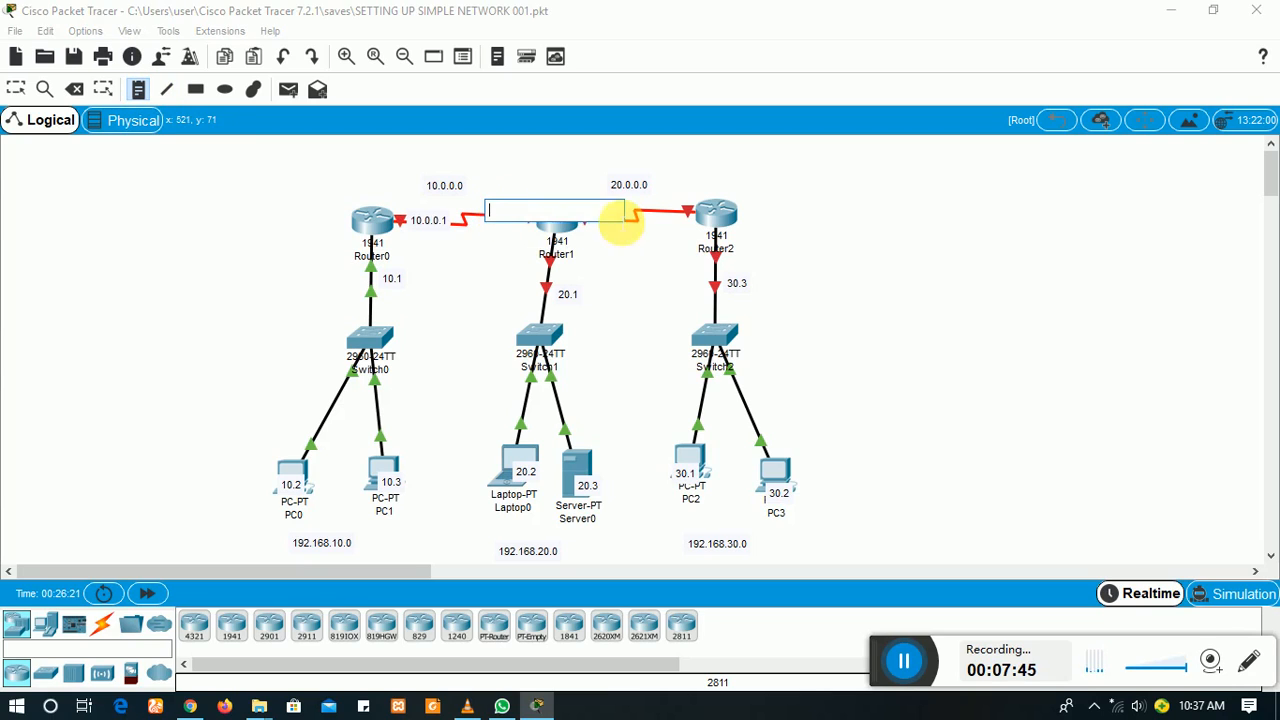
pyautogui.write('10.0.0.2')
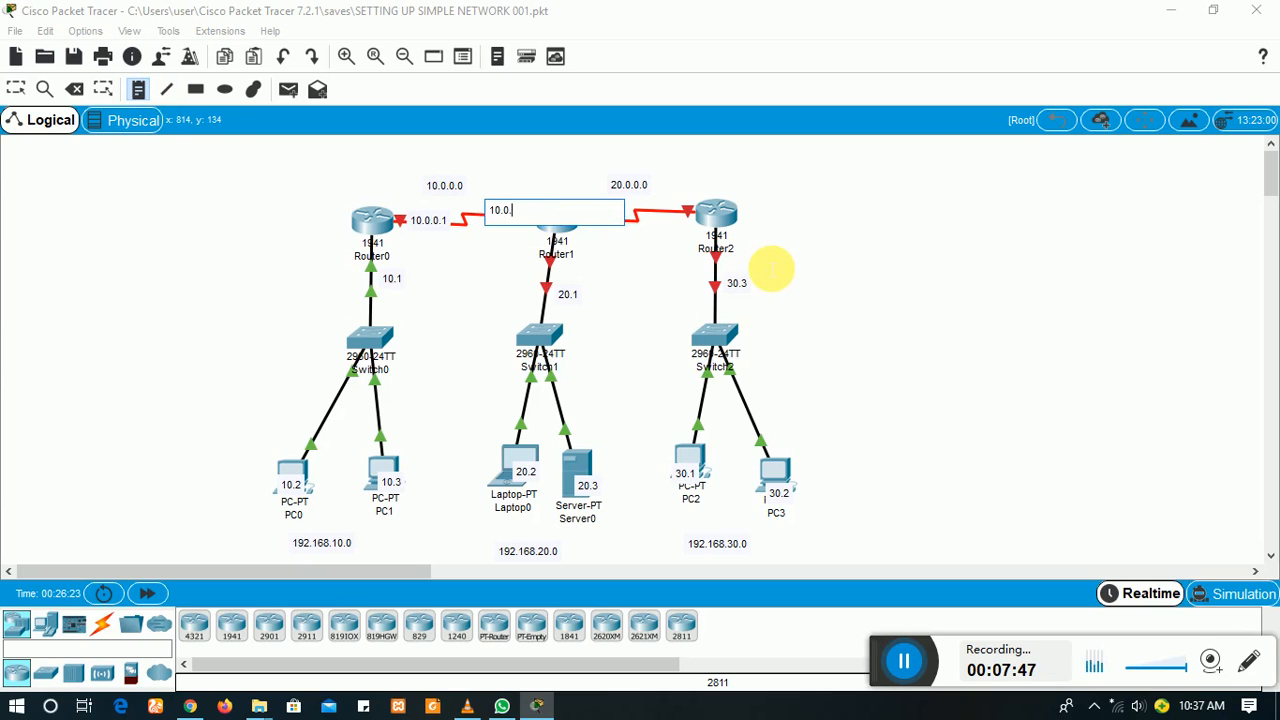
# Step: Add notes on the Router1–Router2 serial link: 20.0.0.1 beside Router1 and 20.0.0.2 beside Router2
pyautogui.click(138, 89)
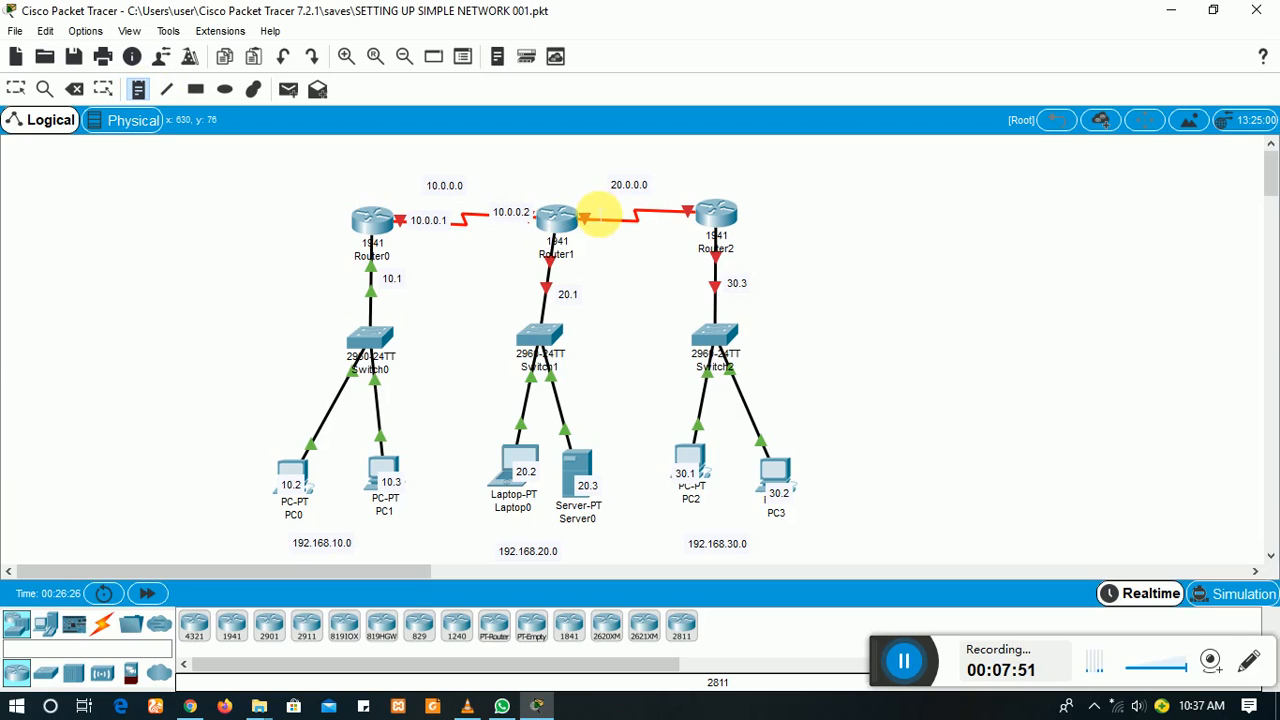
pyautogui.click(597, 215)
pyautogui.write('20.0')
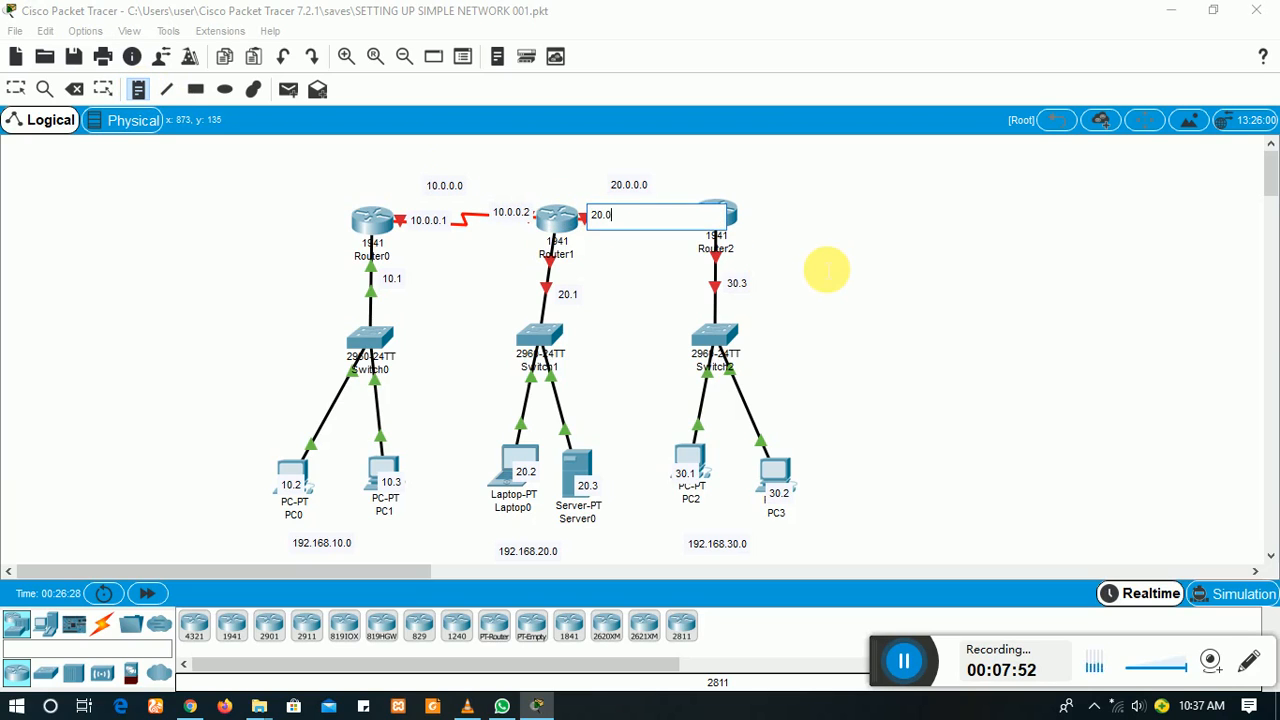
pyautogui.write('.0.1')
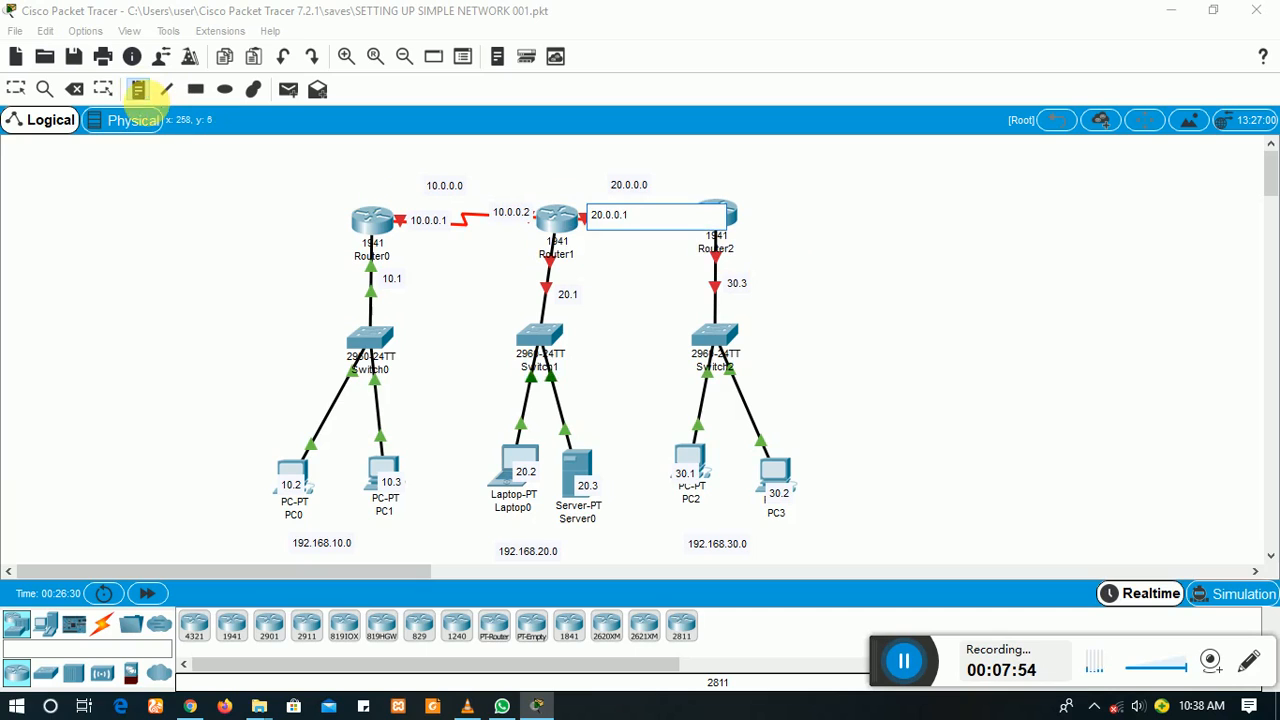
pyautogui.click(138, 89)
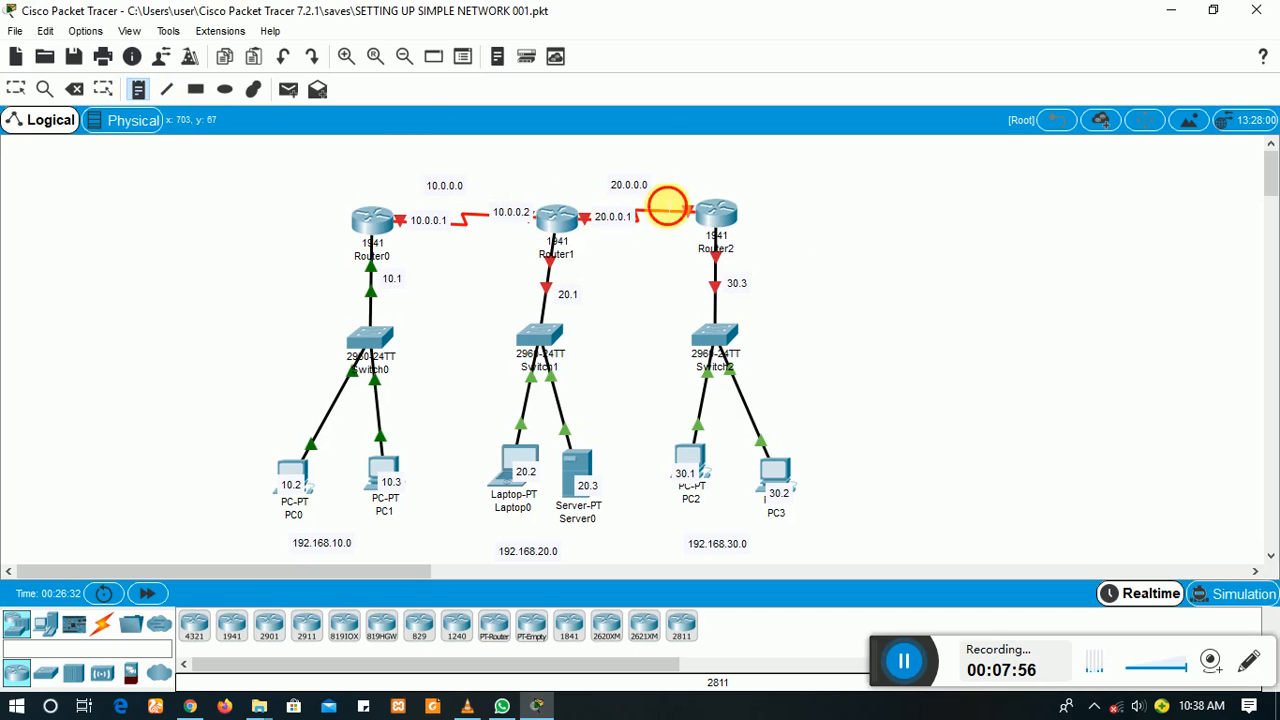
pyautogui.click(667, 207)
pyautogui.write('20.0.')
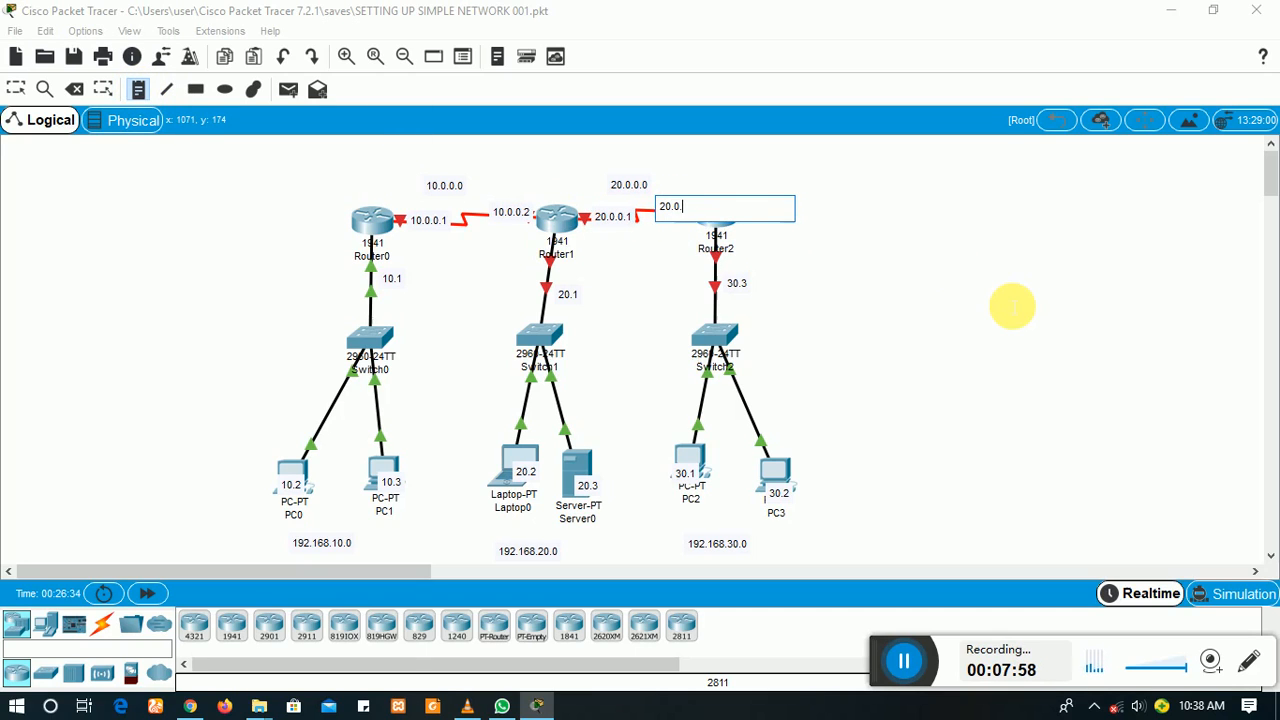
pyautogui.write('0.2')
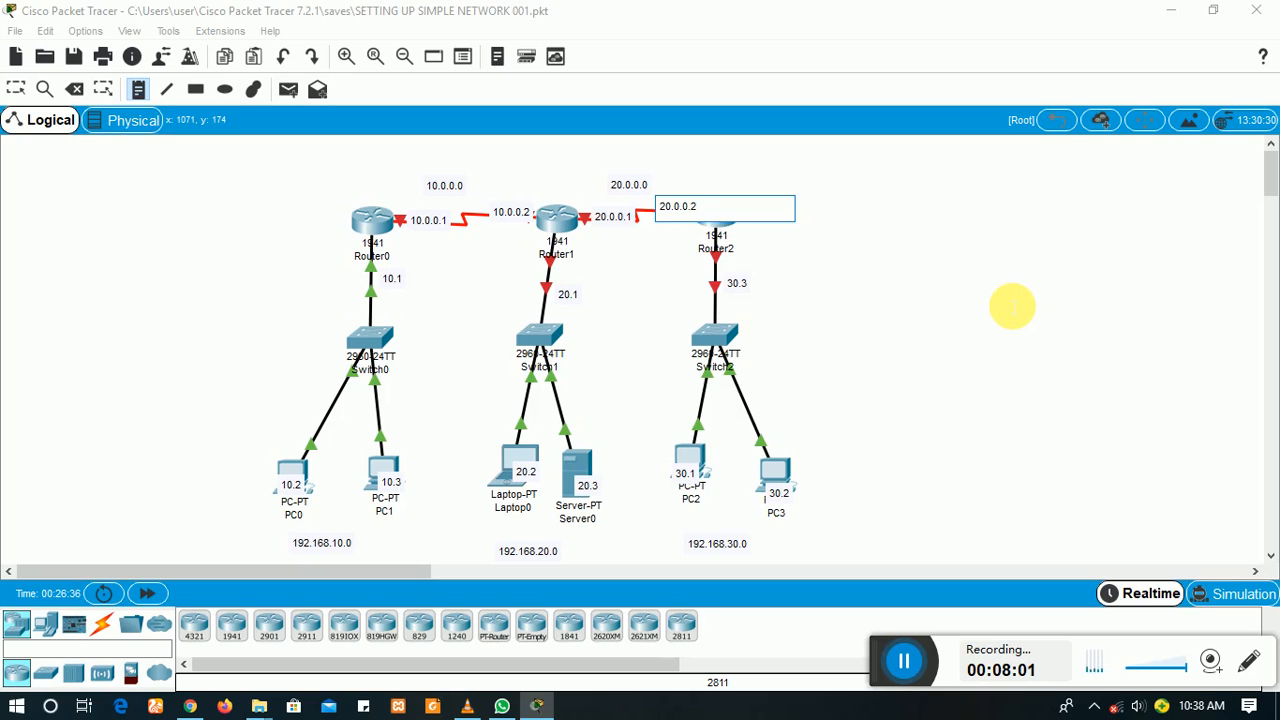
pyautogui.click(137, 92)
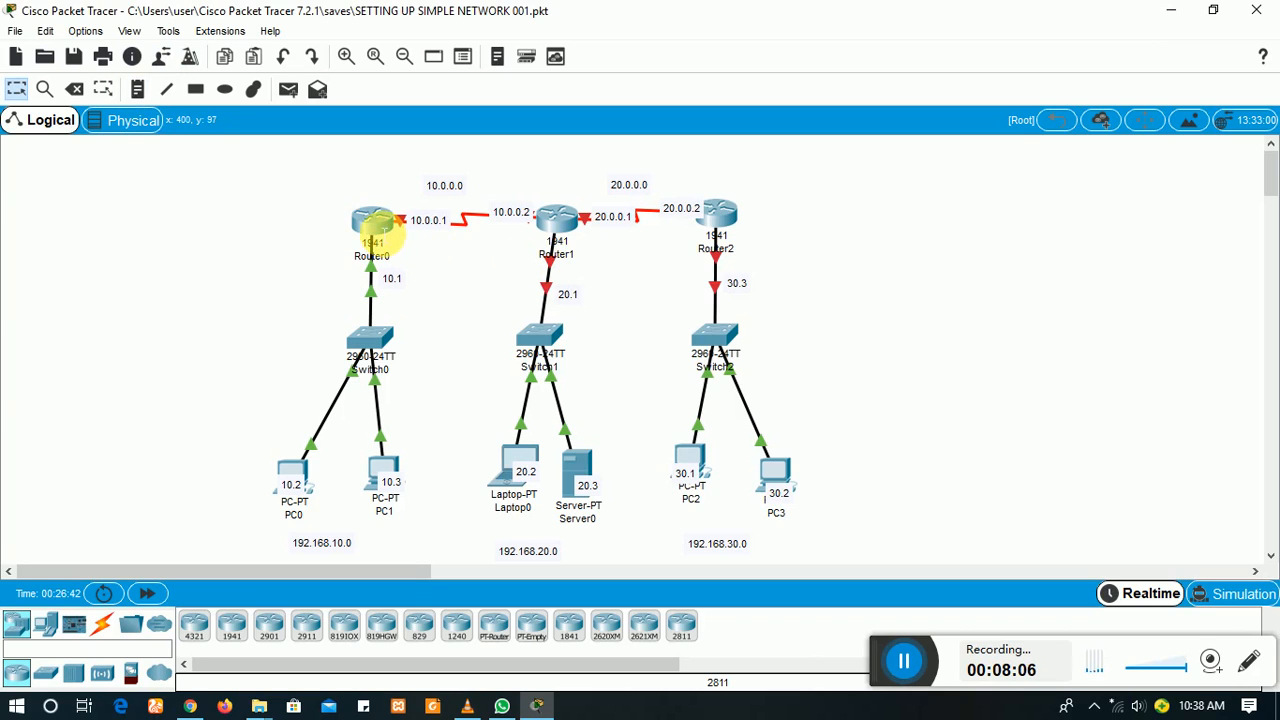
# Step: Open Router1's command line, log in with the console password and enter privileged mode with the enable password
pyautogui.click(558, 216)
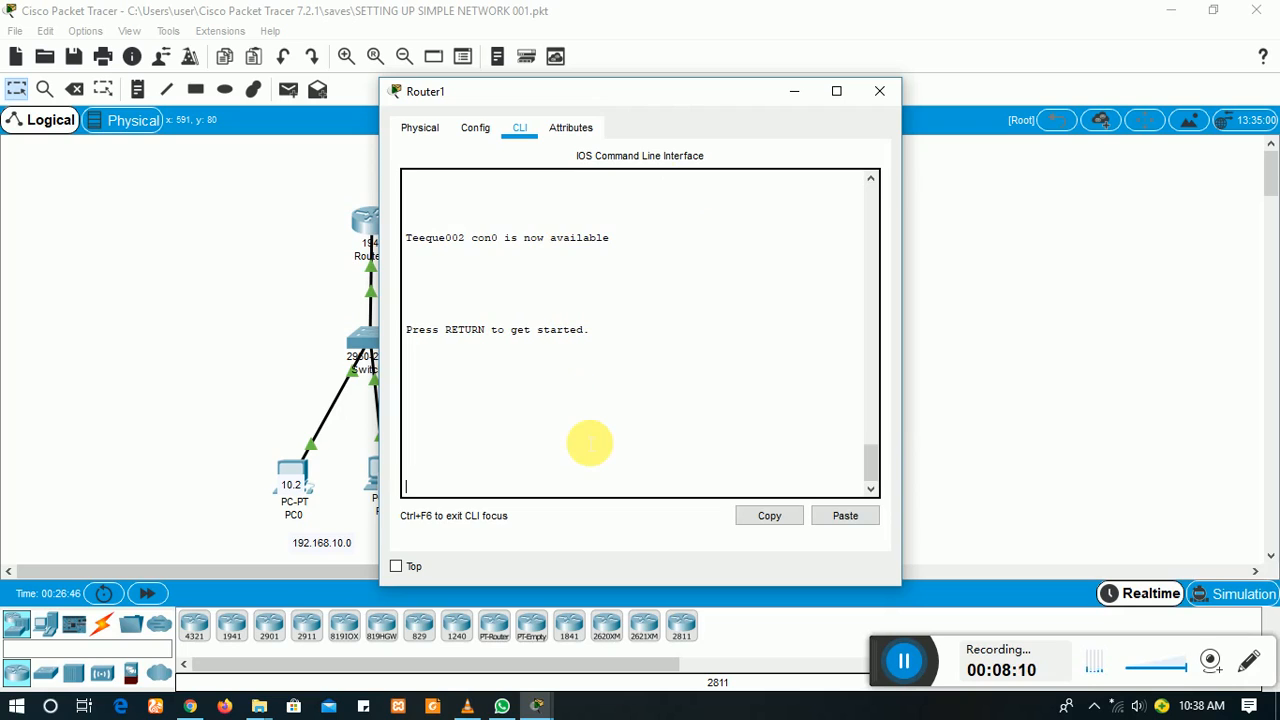
pyautogui.press('Return')
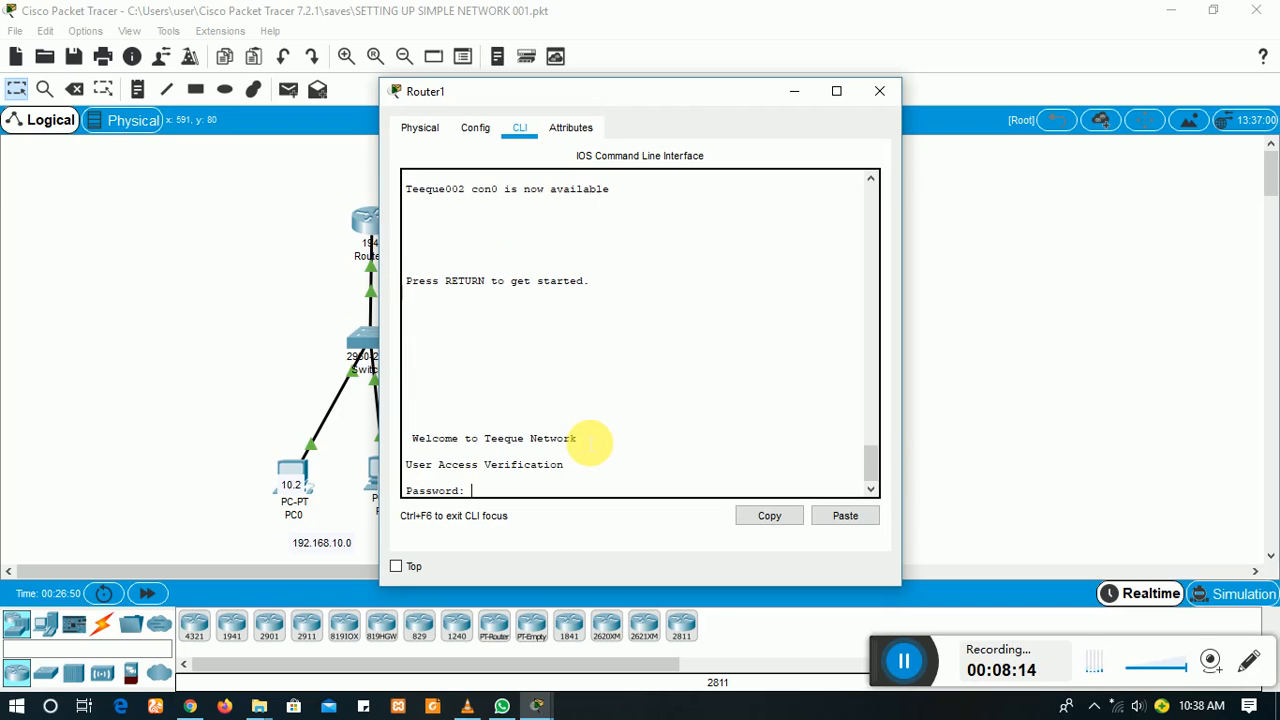
pyautogui.press('Return')
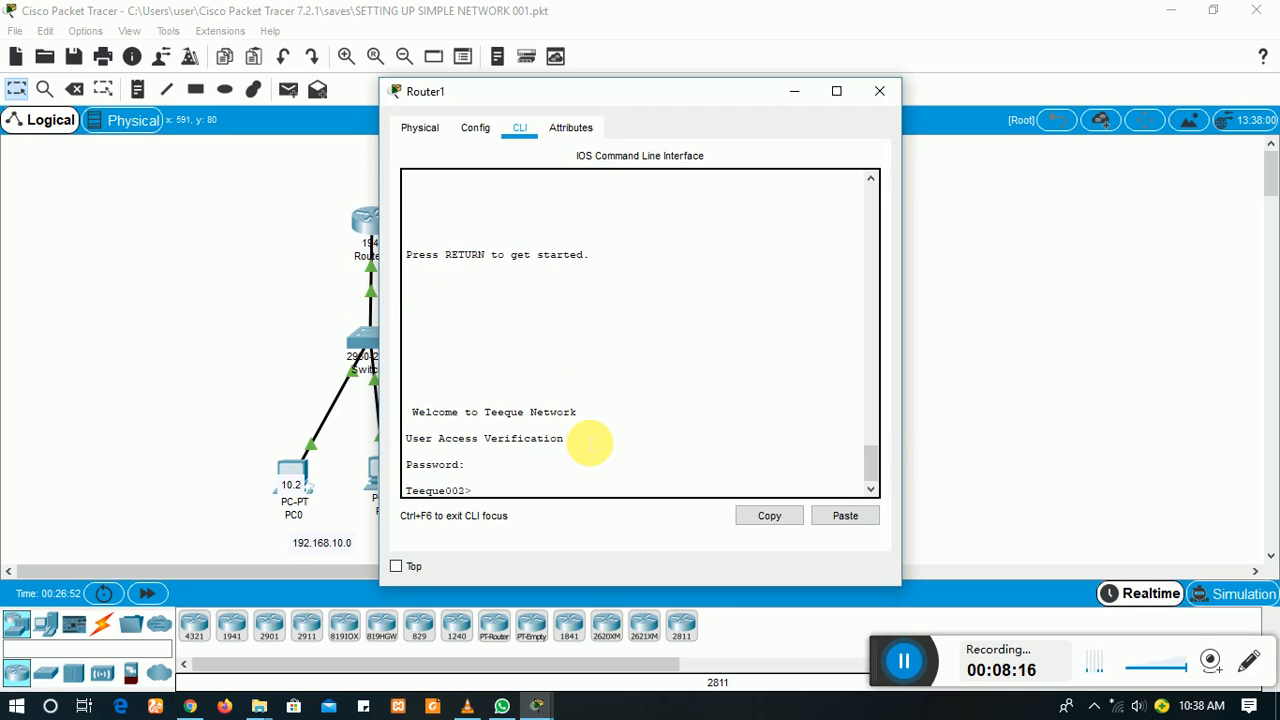
pyautogui.write('en')
pyautogui.press('Return')
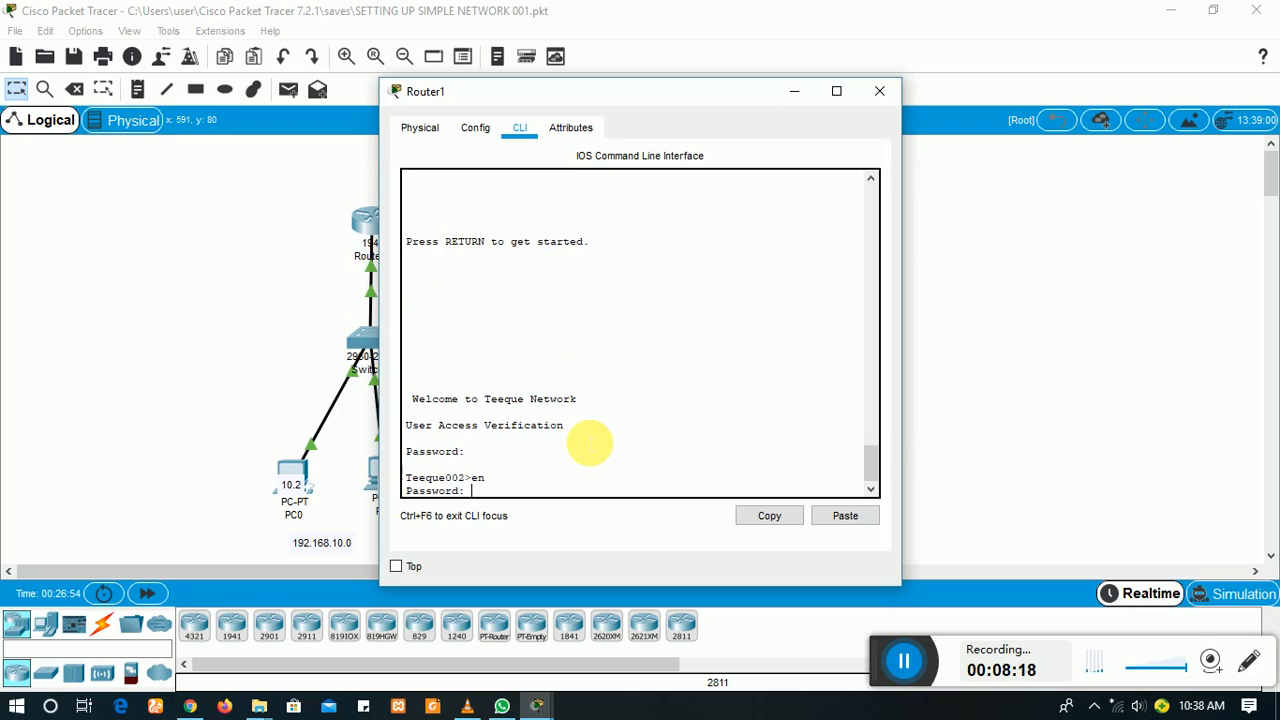
pyautogui.press('Return')
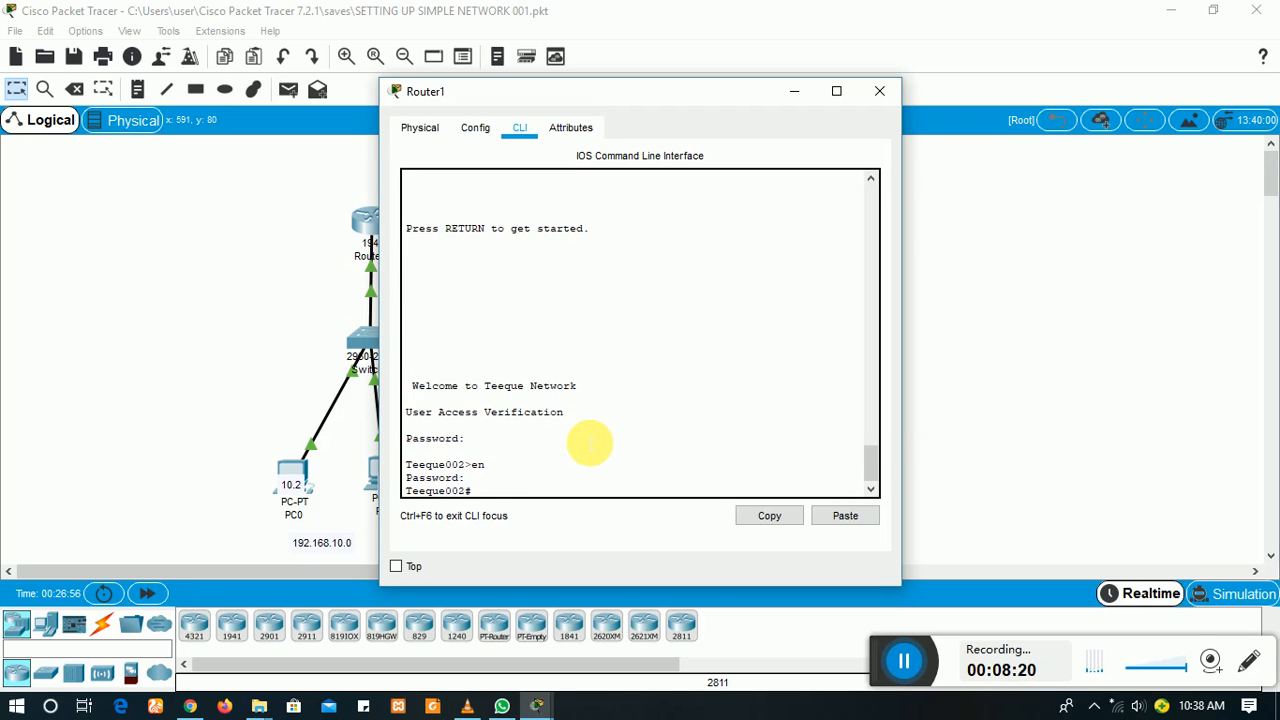
# Step: Start global configuration on Router1 with conf t and move its window clear of the topology
pyautogui.write('conf t')
pyautogui.press('Return')
pyautogui.moveTo(640, 93); pyautogui.dragTo(1049, 51)
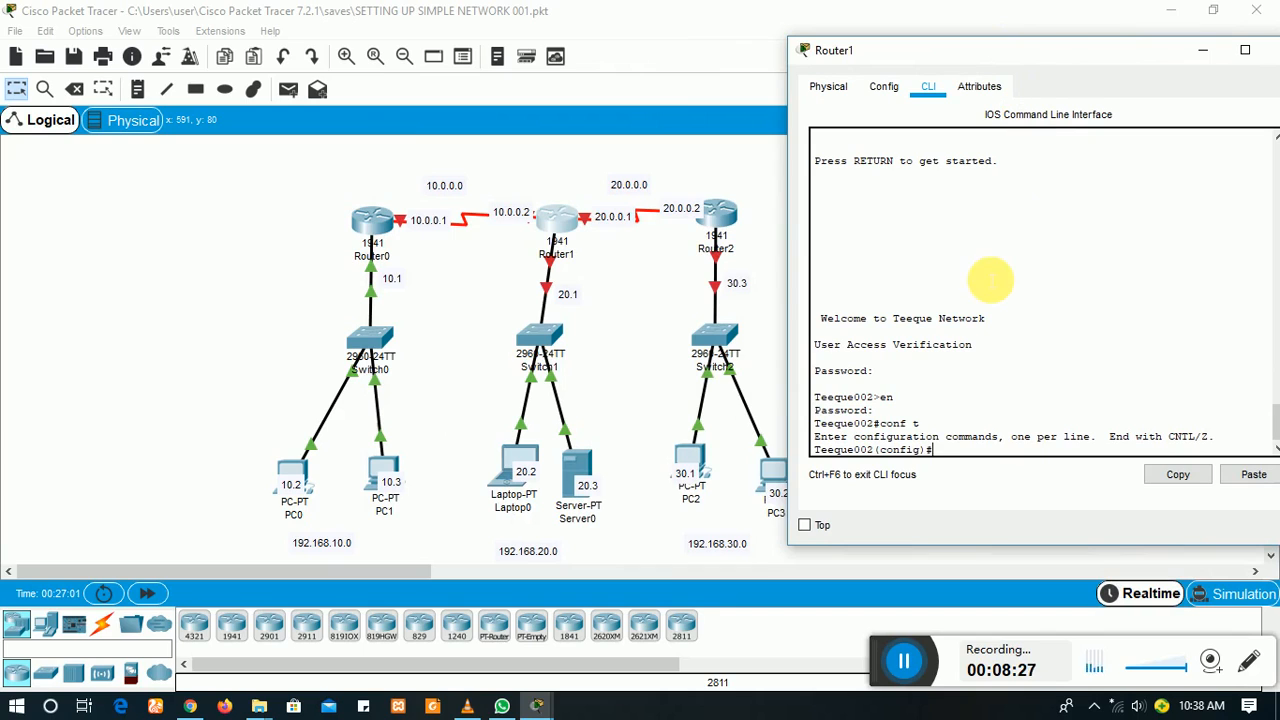
# Step: Configure Router1's g0/0 interface with IP address 192.168.20.1, mask 255.255.255.0, and enable it with no shut
pyautogui.write('in')
pyautogui.write('t g0/0')
pyautogui.press('Return')
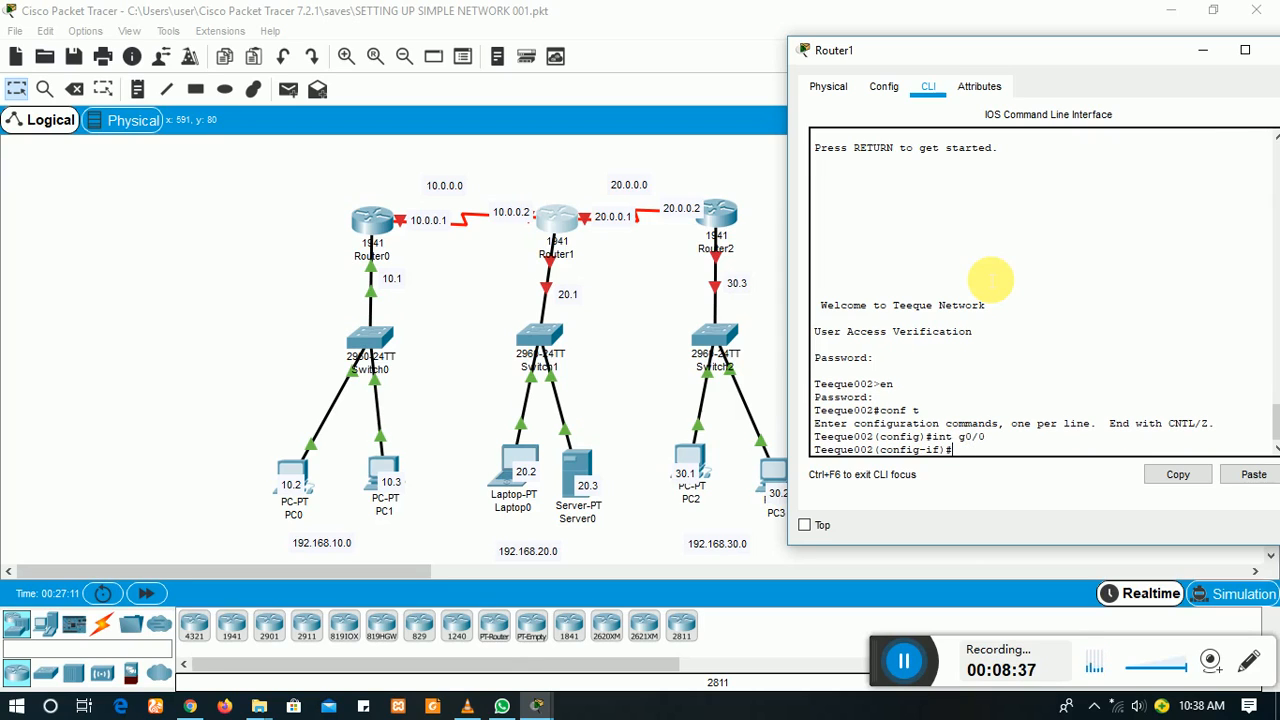
pyautogui.write('ip add')
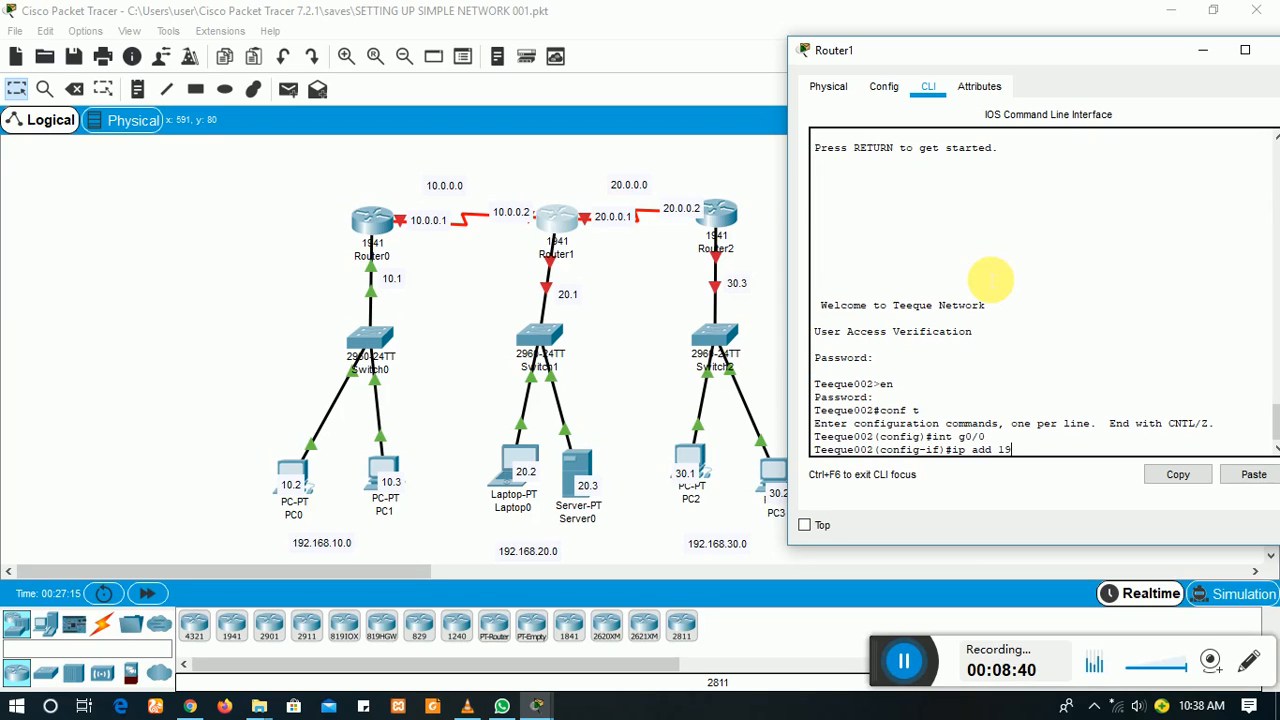
pyautogui.write(' 192.168.20.1 255.255.255.0')
pyautogui.press('Return')
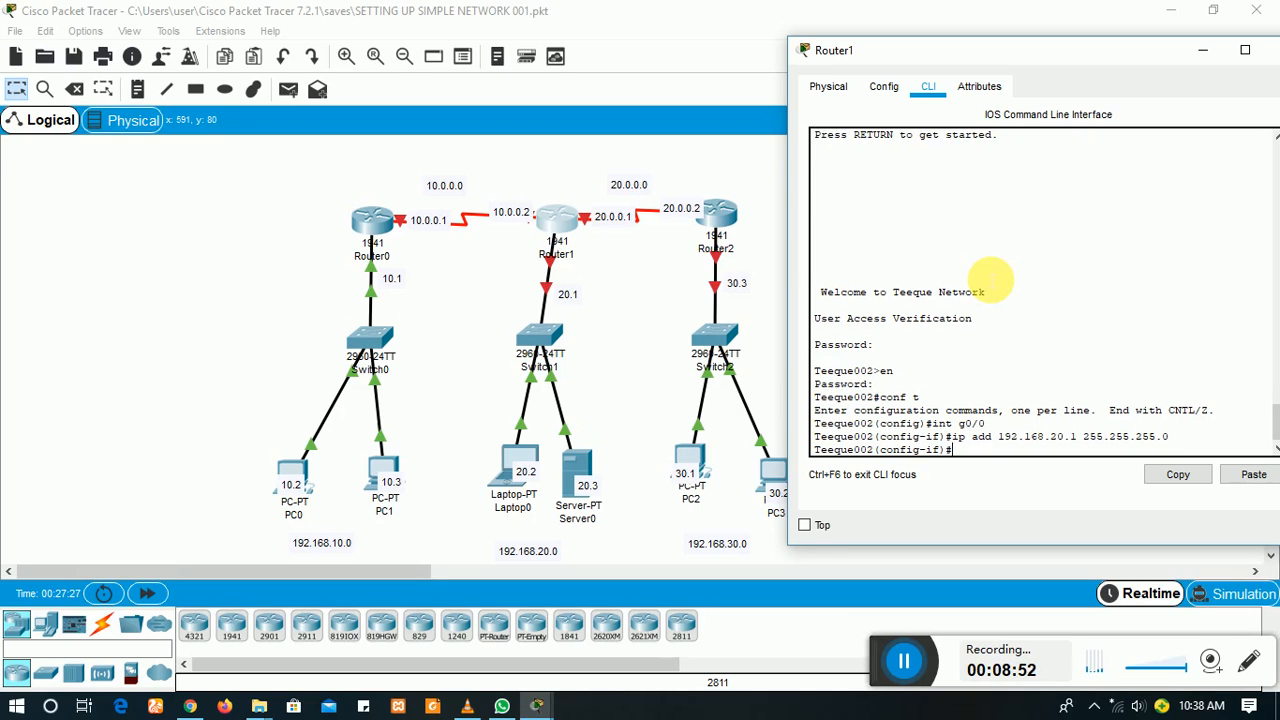
pyautogui.write('no shut')
pyautogui.press('Return')
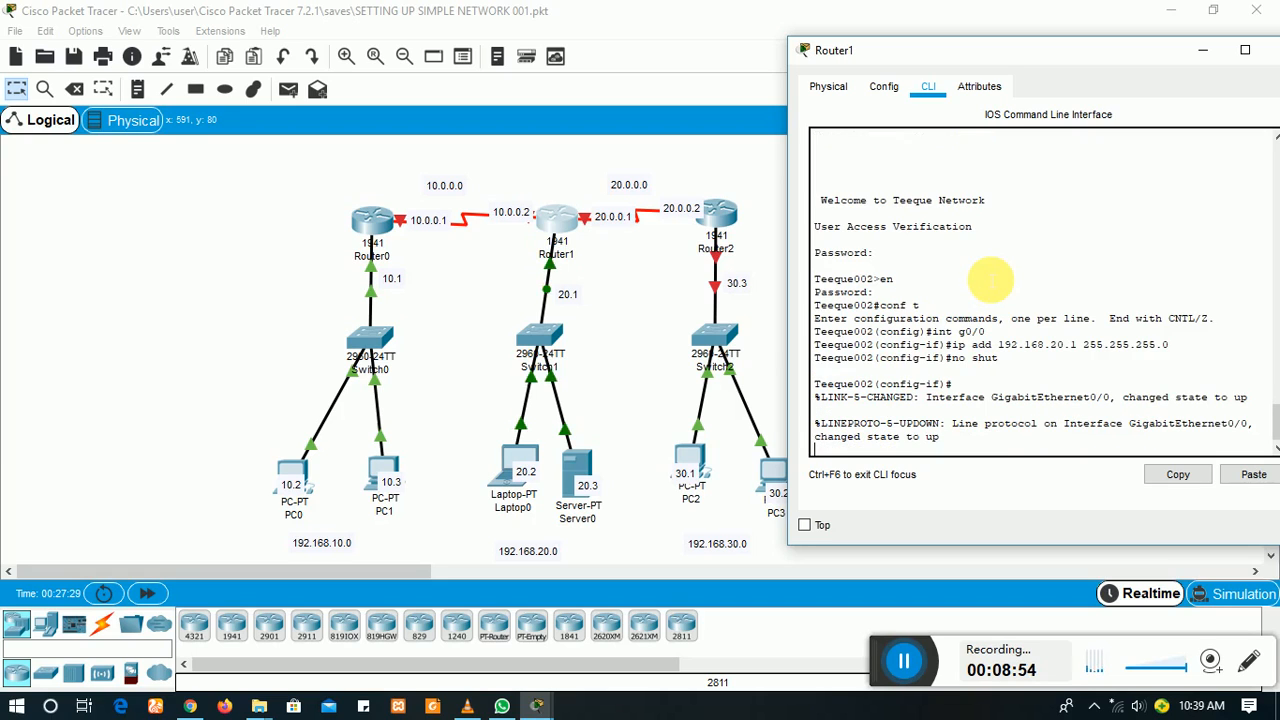
pyautogui.press('Return')
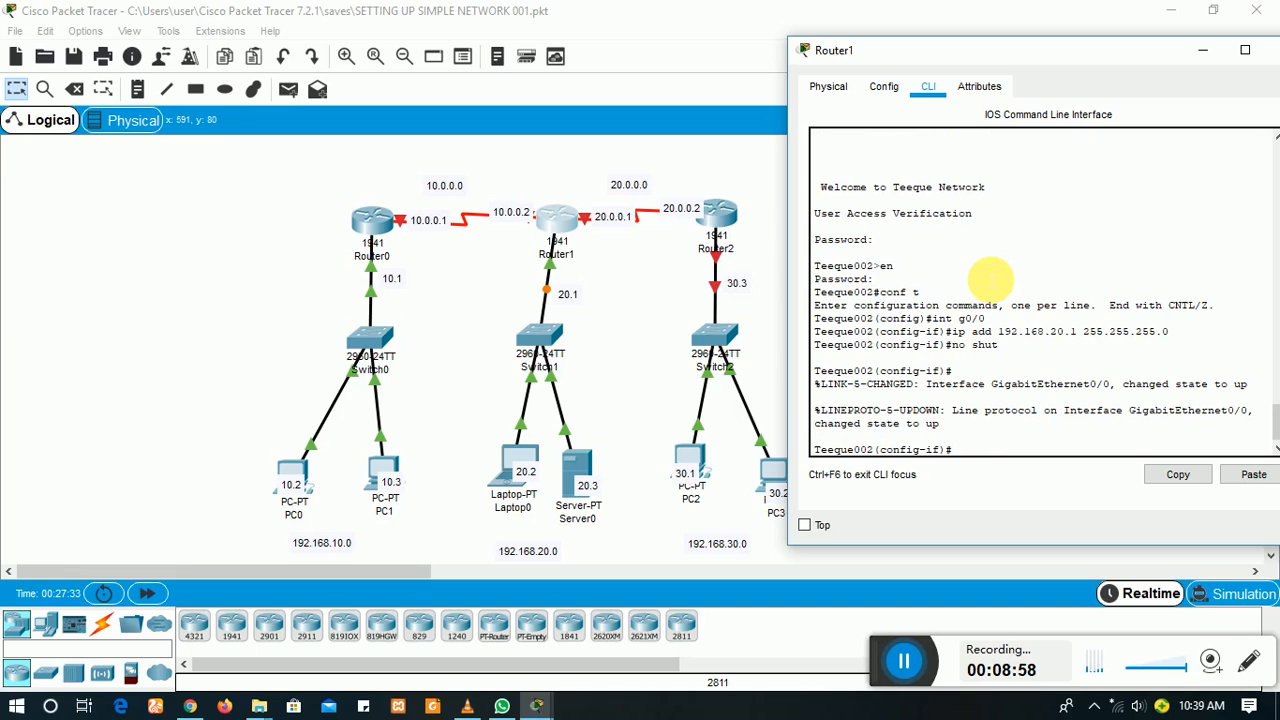
# Step: Configure Router1's s0/0/0 interface with IP address 10.0.0.2, mask 255.0.0.0, and enable it with no shut
pyautogui.write('int s0/0/0/0')
pyautogui.press('BackSpace')
pyautogui.press('Return')
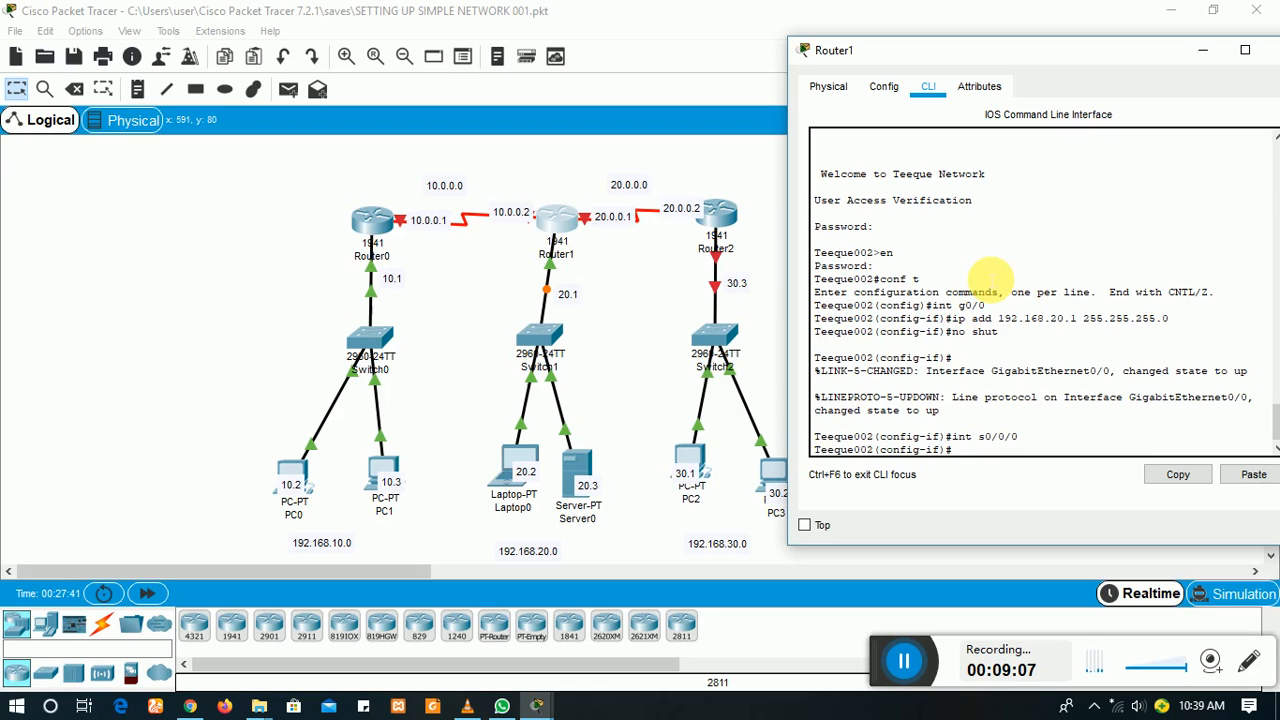
pyautogui.write('ip add')
pyautogui.write(' 1')
pyautogui.write(' 10')
pyautogui.write('.')
pyautogui.write('0.0.')
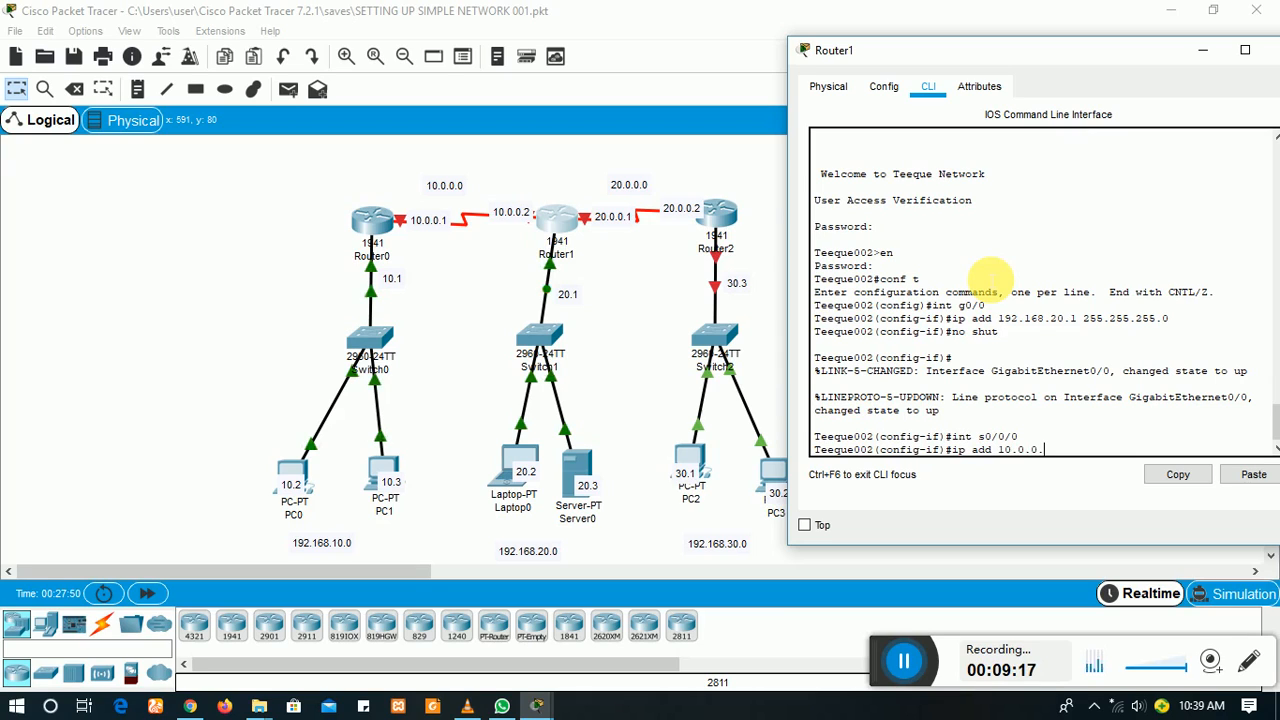
pyautogui.write('2 255')
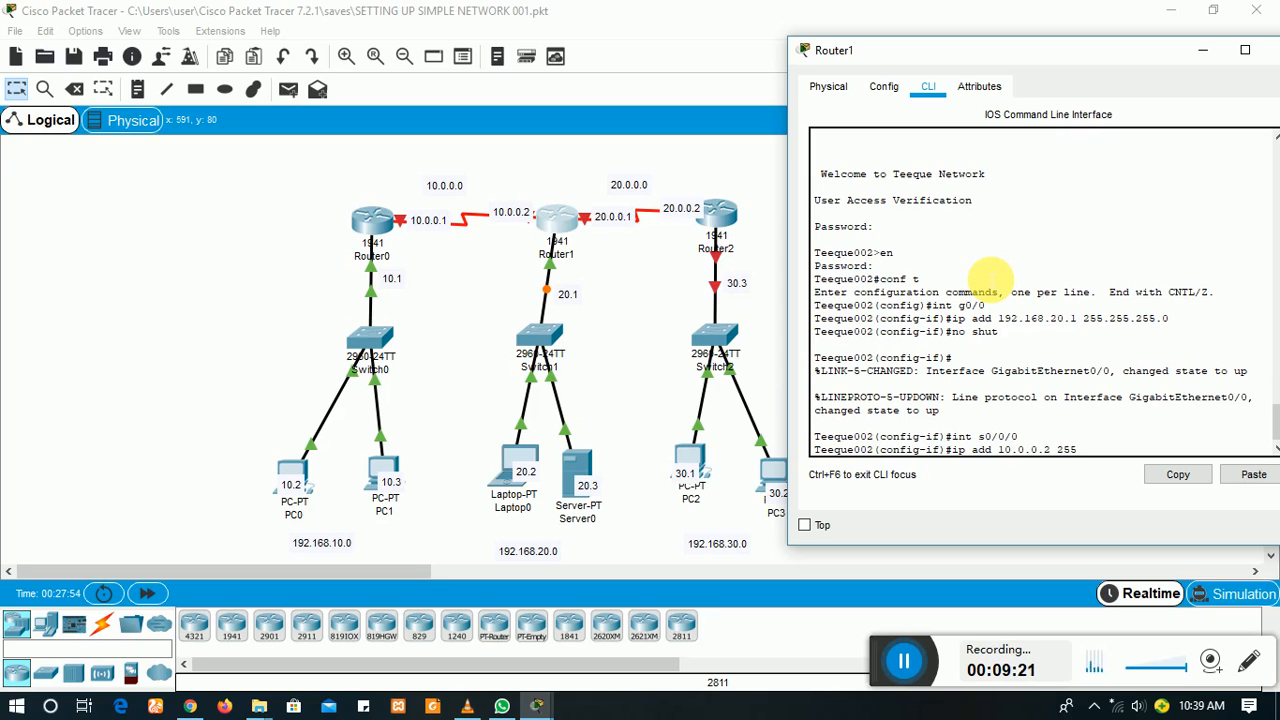
pyautogui.write('.0.0.0')
pyautogui.press('Return')
pyautogui.write('nfig-if)#n')
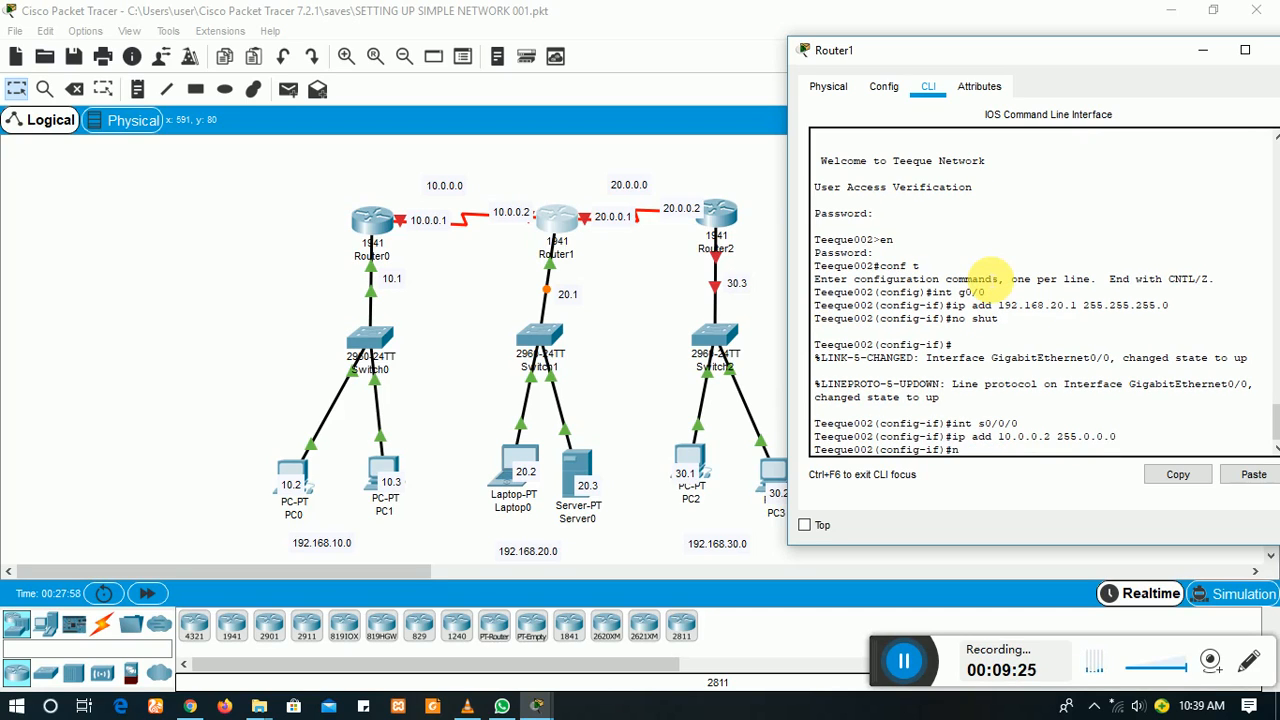
pyautogui.write('o shut')
pyautogui.press('Return')
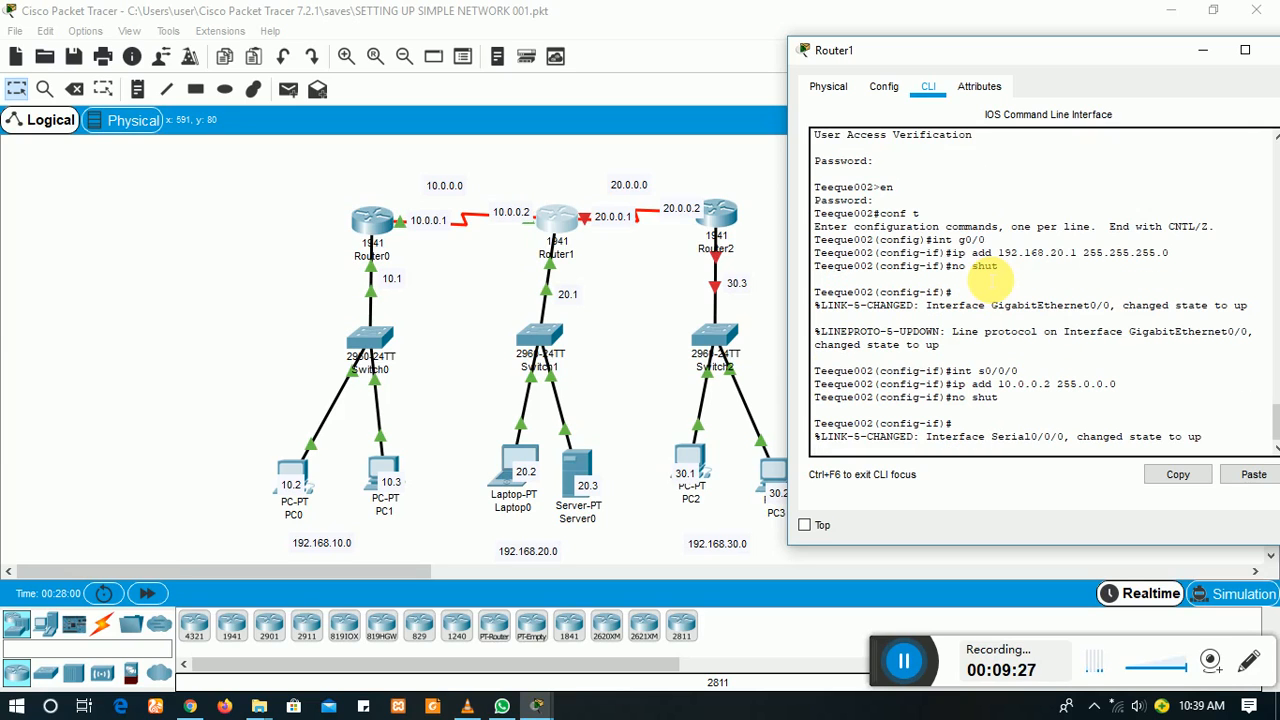
# Step: Shift the 10.0.0.2 note clear of the Router0–Router1 serial link and return to Router1's command line
pyautogui.click(508, 212)
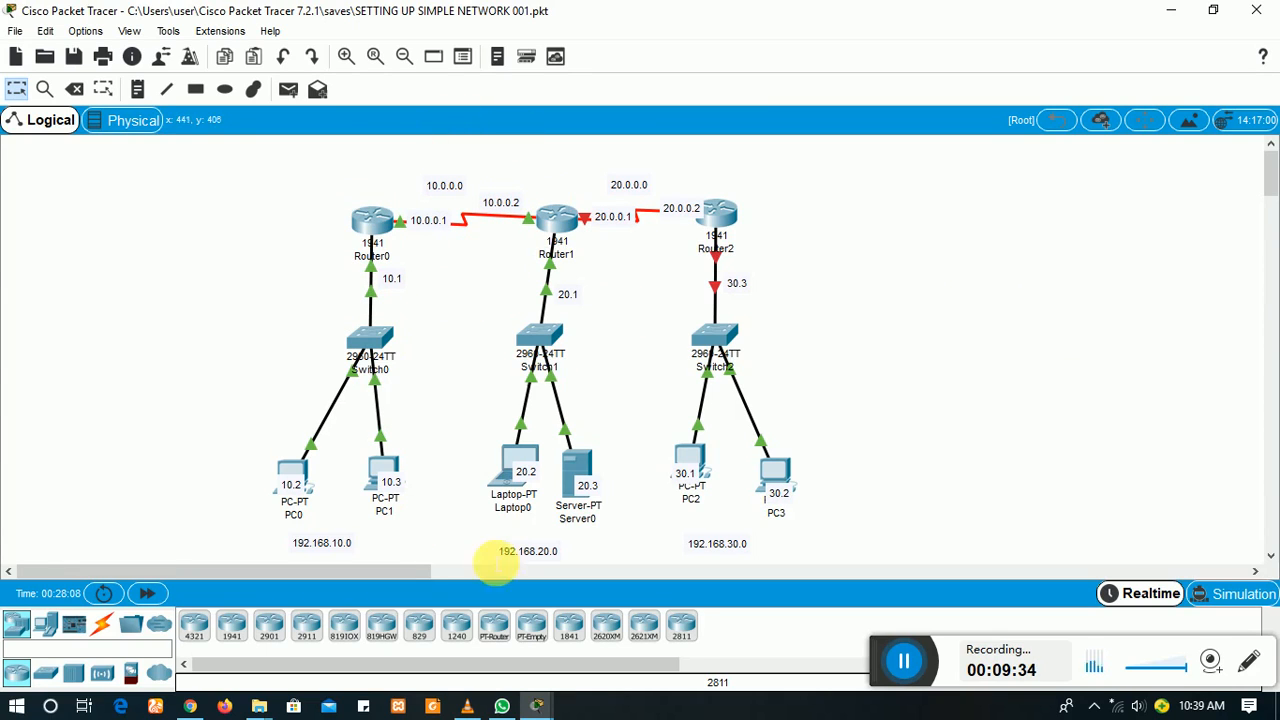
pyautogui.moveTo(532, 706)
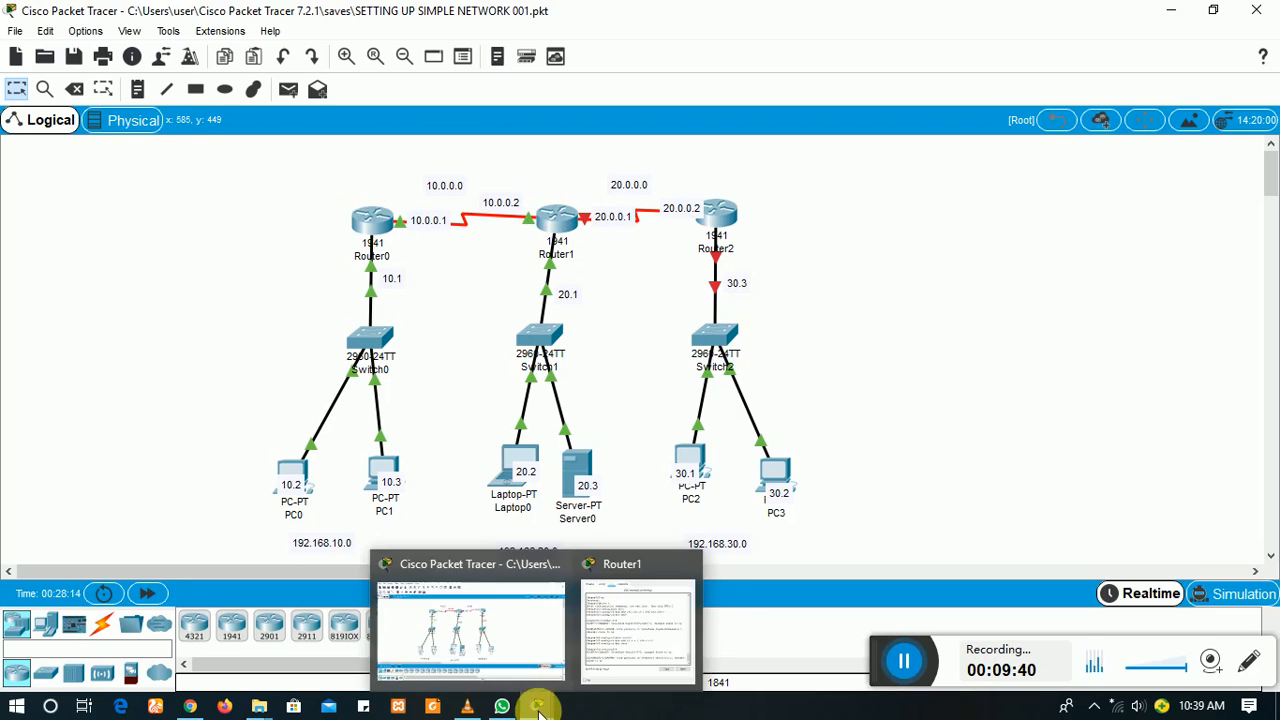
pyautogui.click(612, 626)
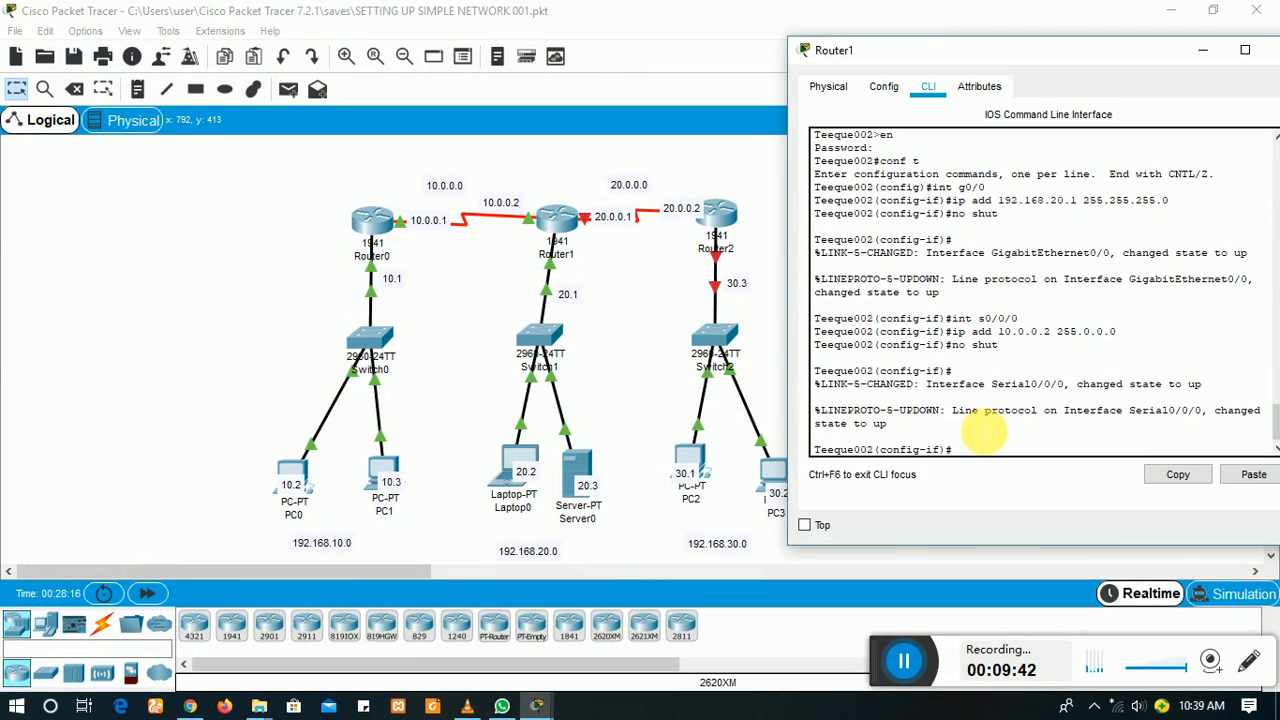
# Step: Save Router1's running configuration to startup-config with do copy run start, accepting the default destination filename
pyautogui.write('do copy run start')
pyautogui.press('Return')
pyautogui.press('Return')
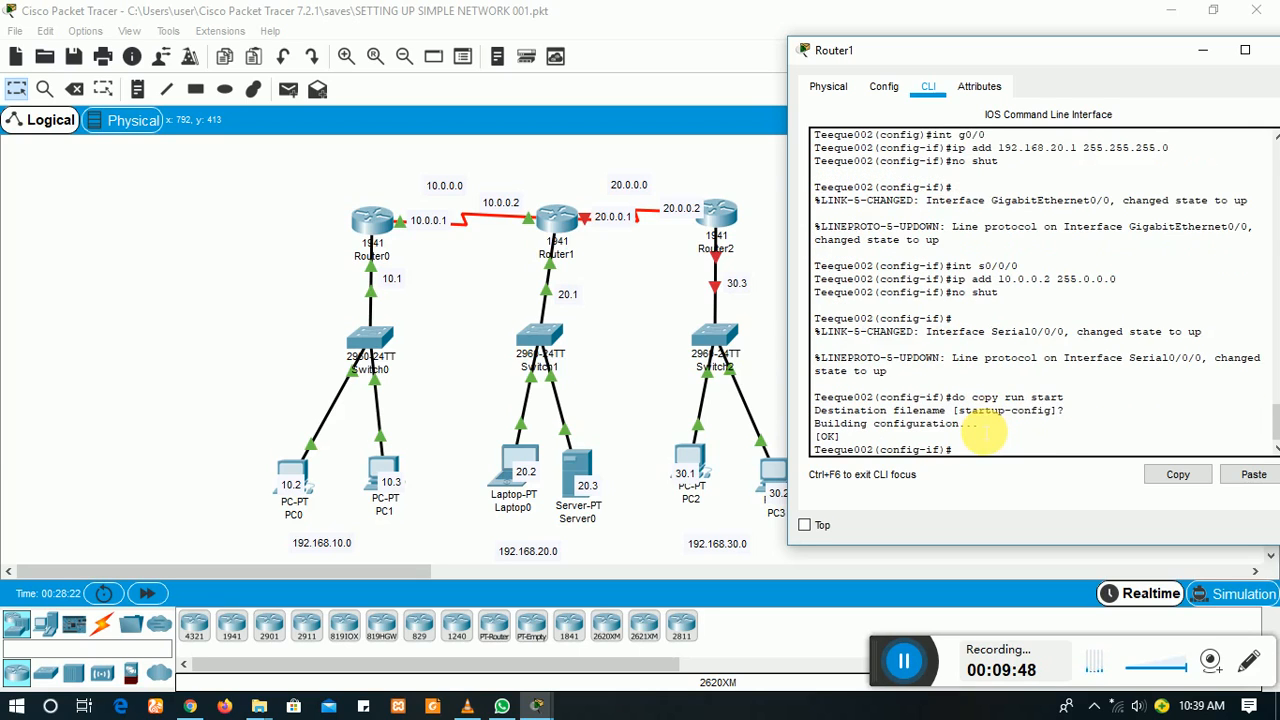
# Step: Leave configuration mode with end, exit Router1's console session and bring up its login prompt
pyautogui.press('Return')
pyautogui.write('ex')
pyautogui.press('BackSpace')
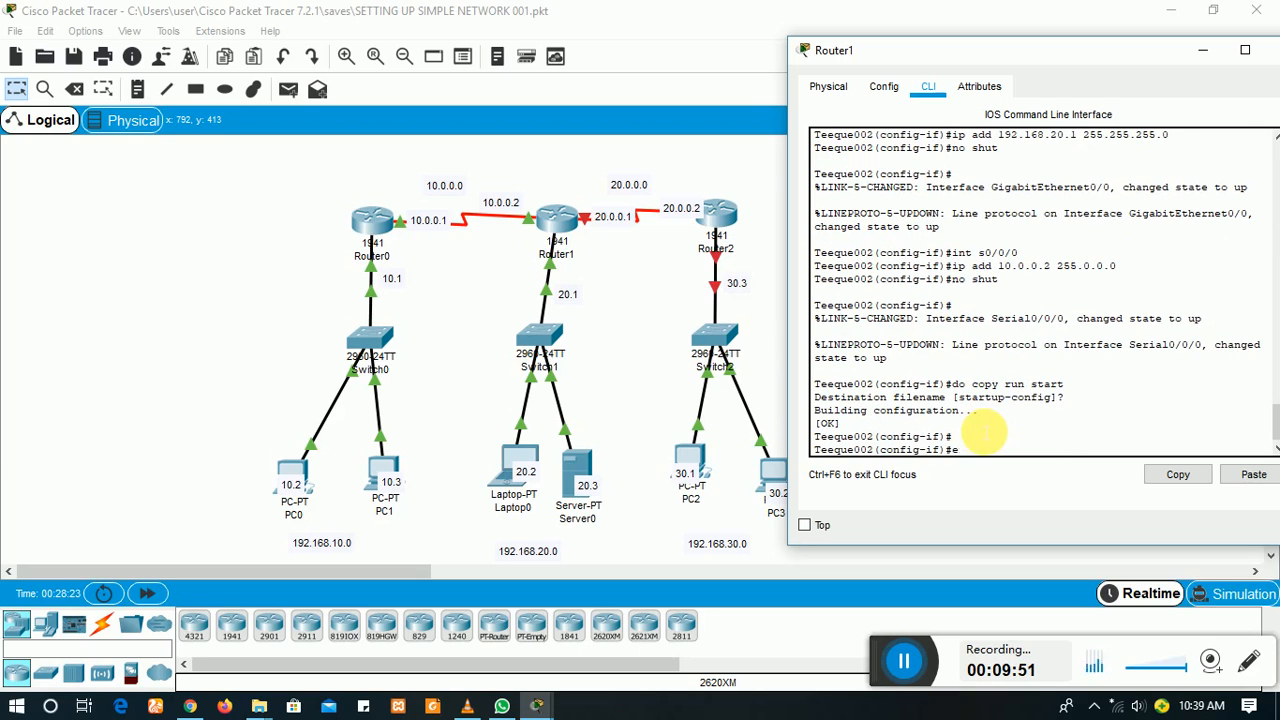
pyautogui.write('nd')
pyautogui.press('Return')
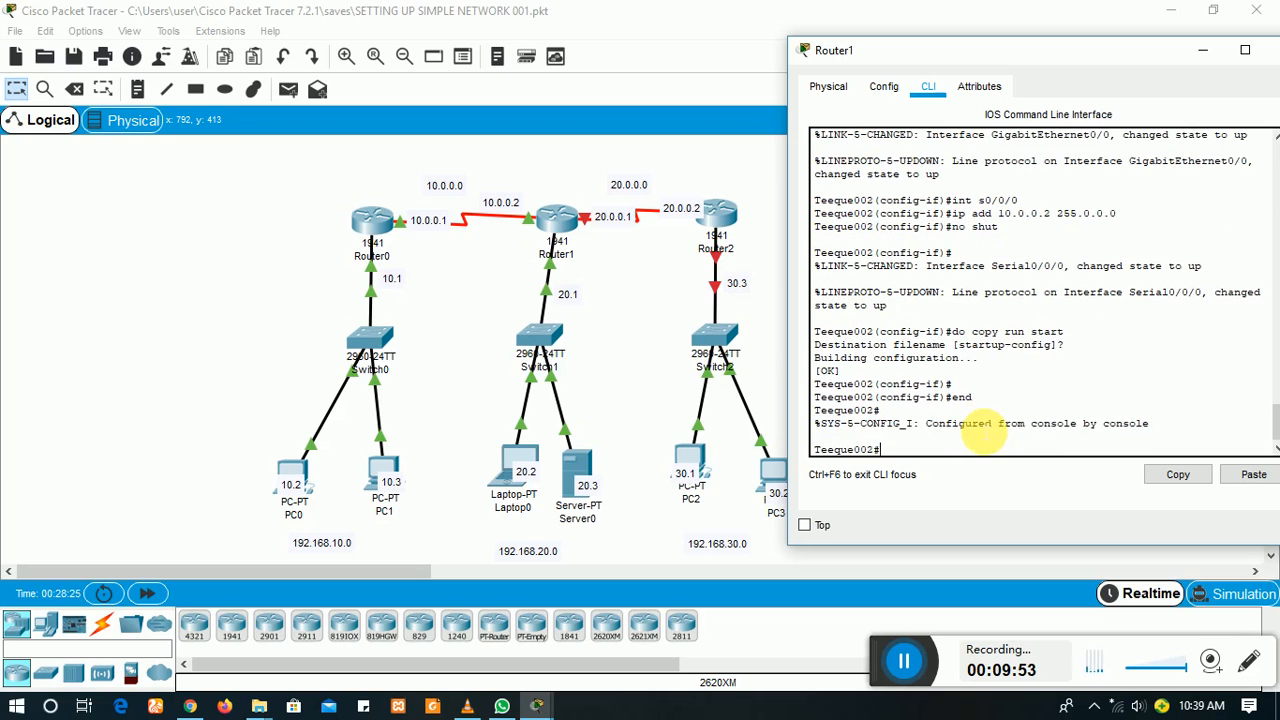
pyautogui.write('exit')
pyautogui.press('Return')
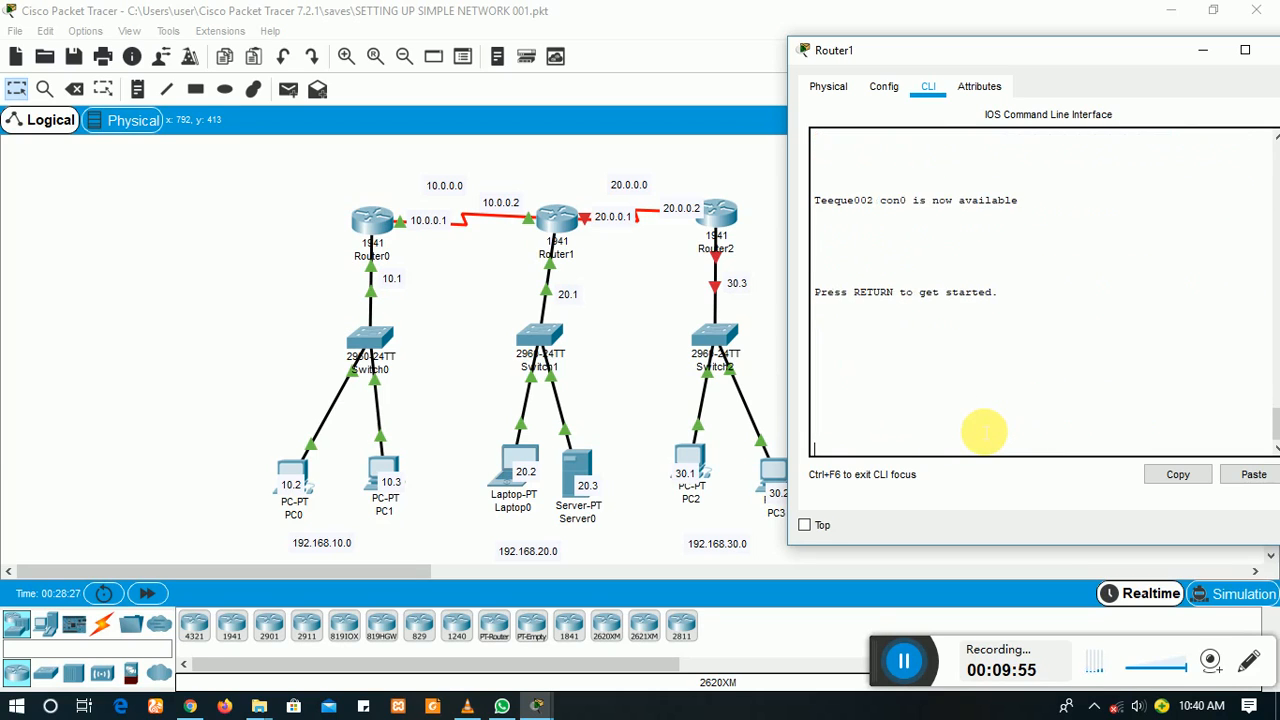
pyautogui.press('Return')
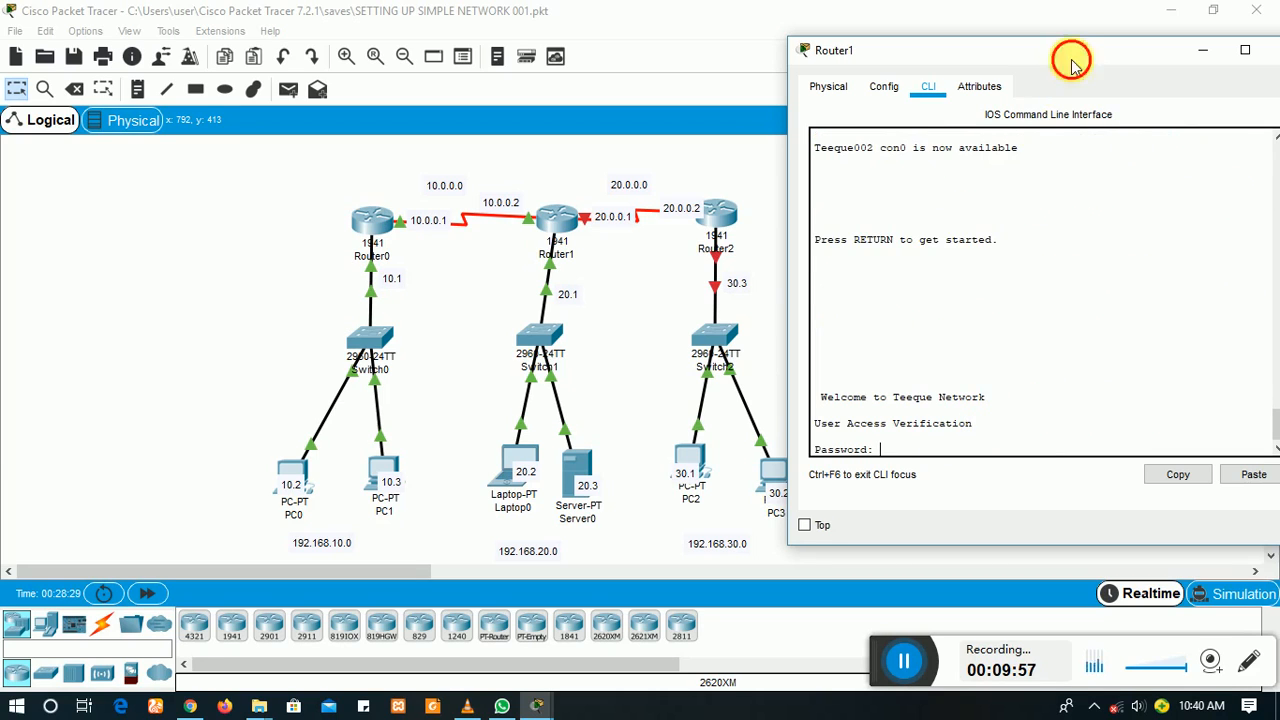
pyautogui.moveTo(1071, 57); pyautogui.dragTo(965, 36)
pyautogui.click(1172, 29)
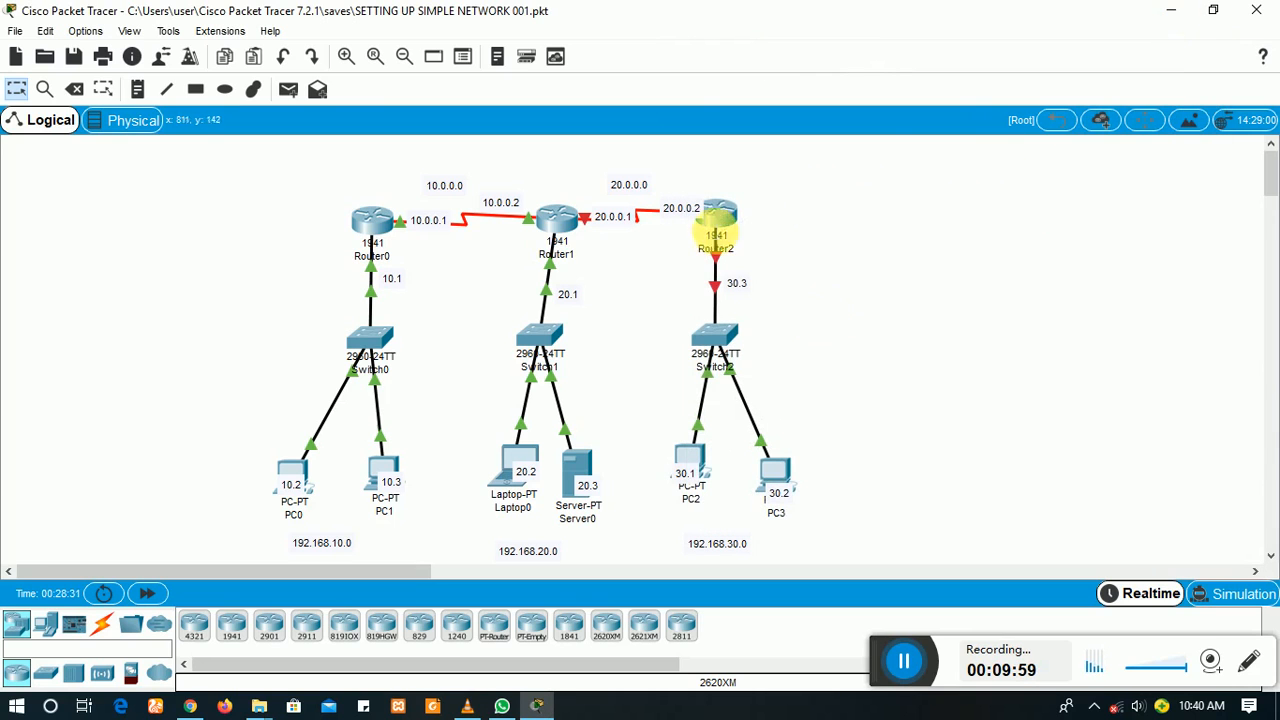
pyautogui.click(720, 215)
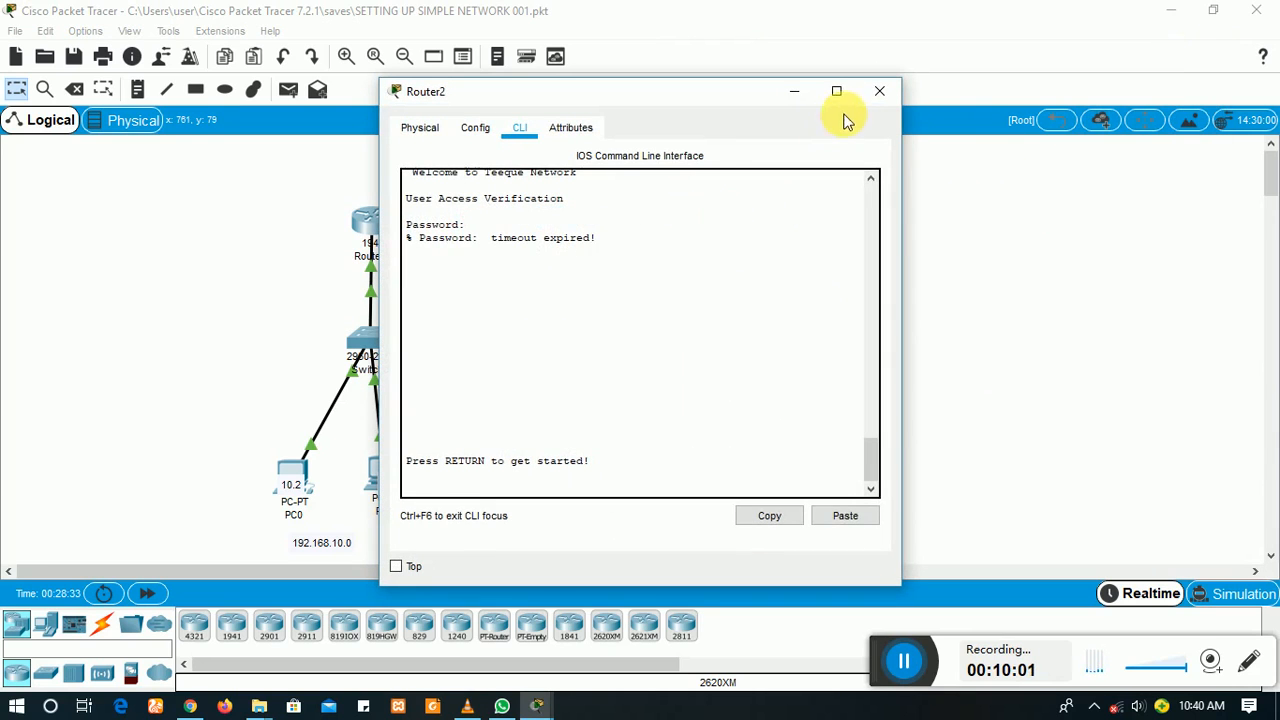
pyautogui.click(879, 97)
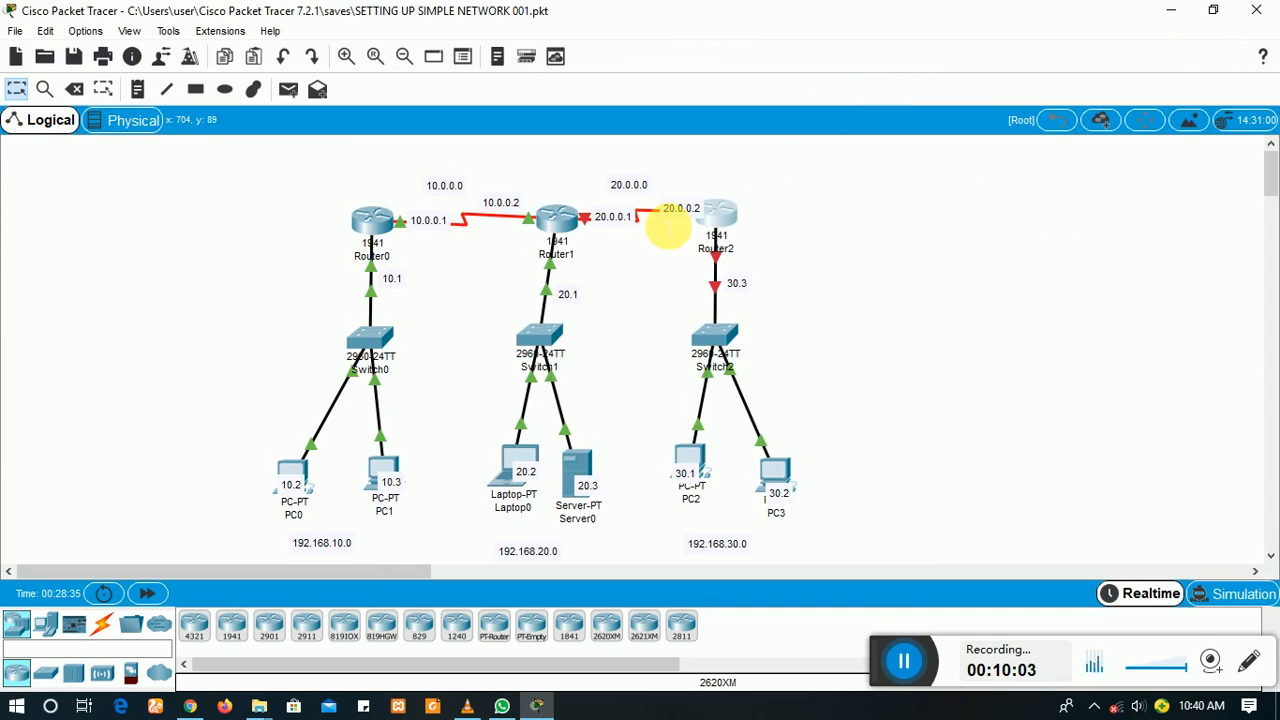
# Step: Reopen Router1's command line beside the topology, log in with the console password and enter privileged mode with the enable password
pyautogui.click(555, 224)
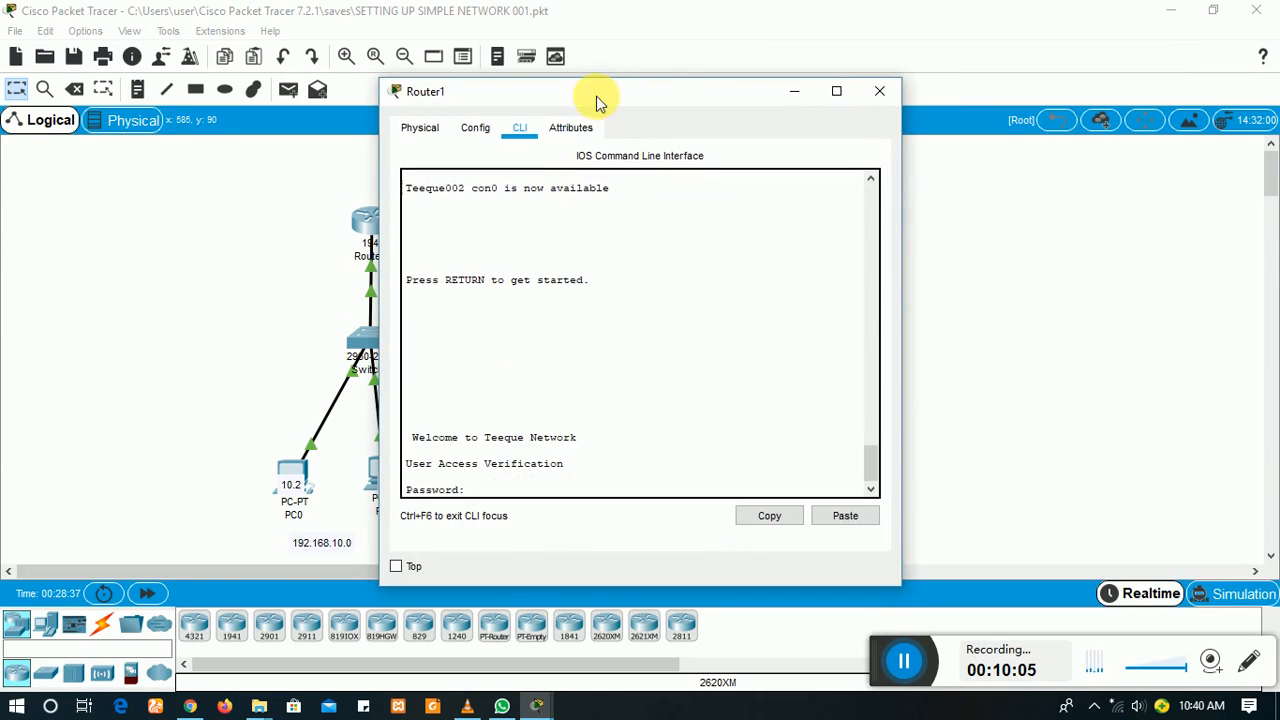
pyautogui.moveTo(651, 86); pyautogui.dragTo(1014, 64)
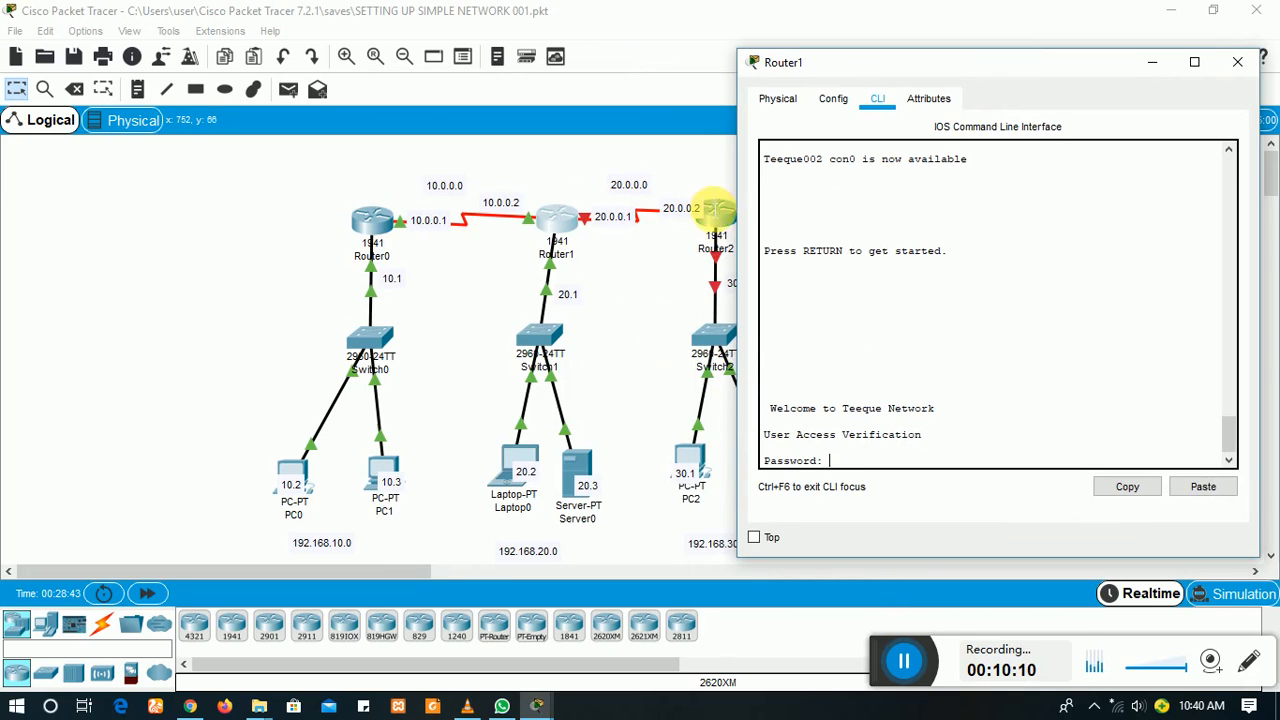
pyautogui.click(878, 468)
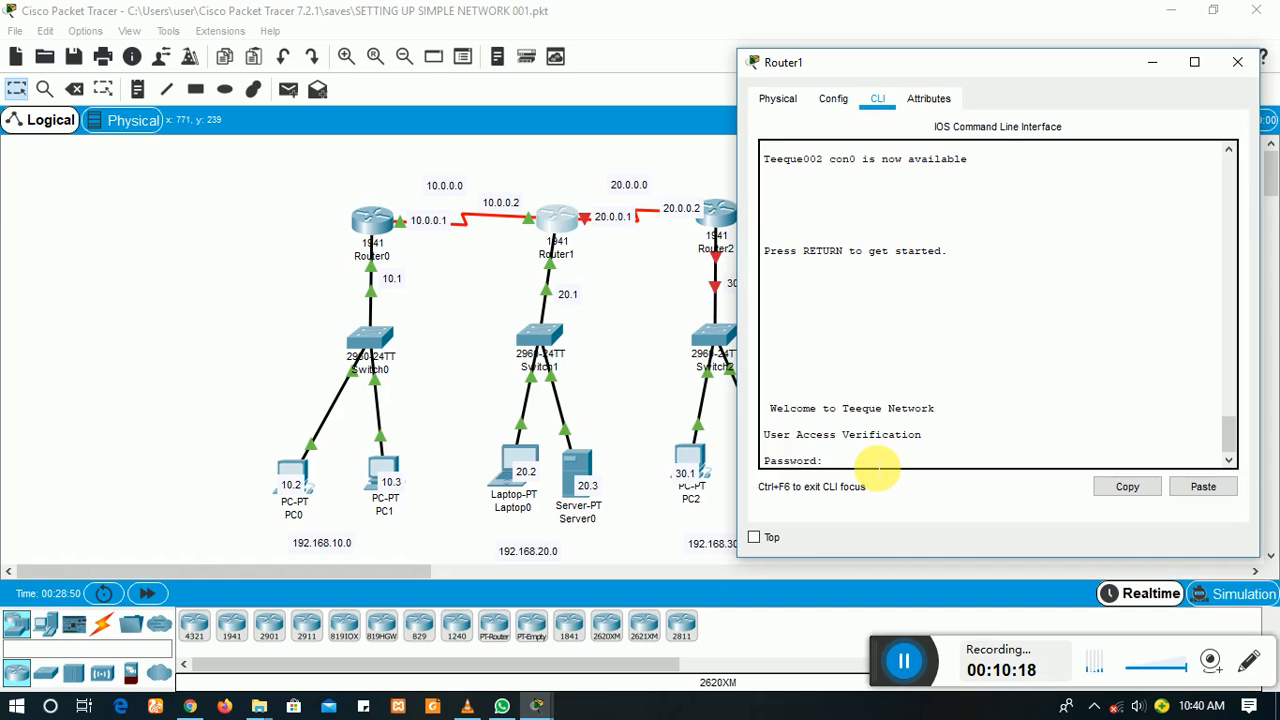
pyautogui.press('Return')
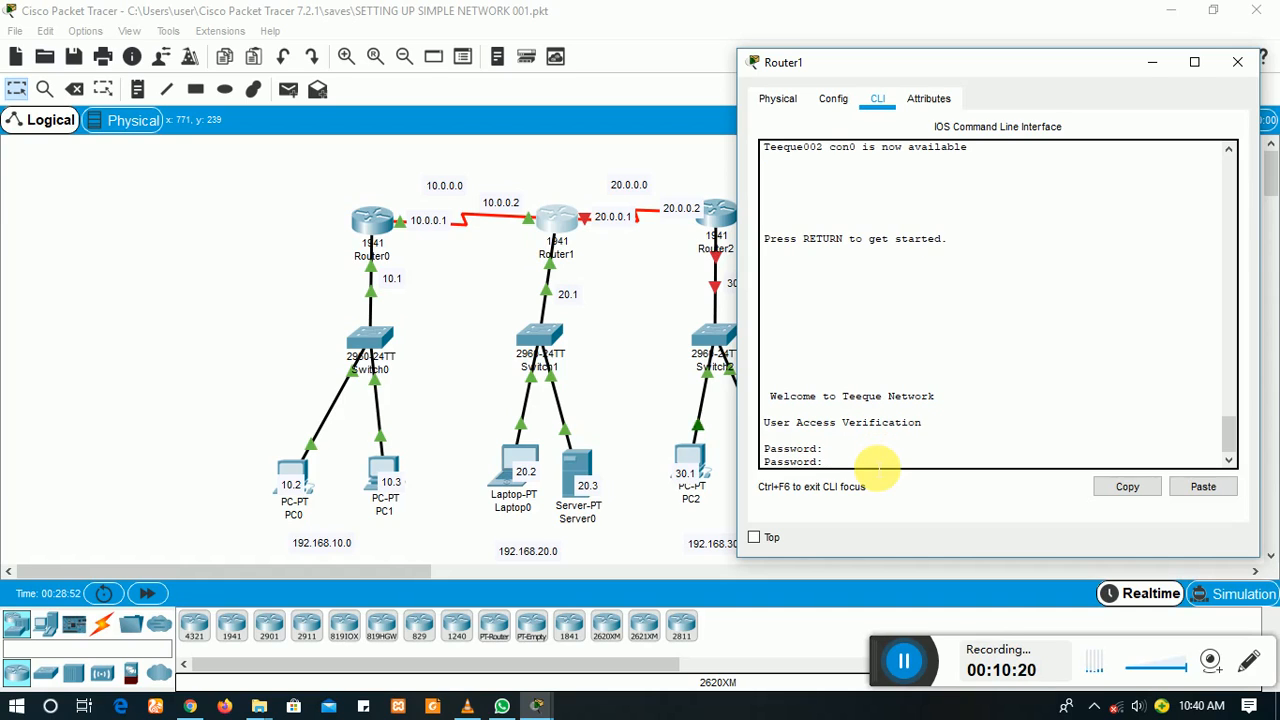
pyautogui.press('Return')
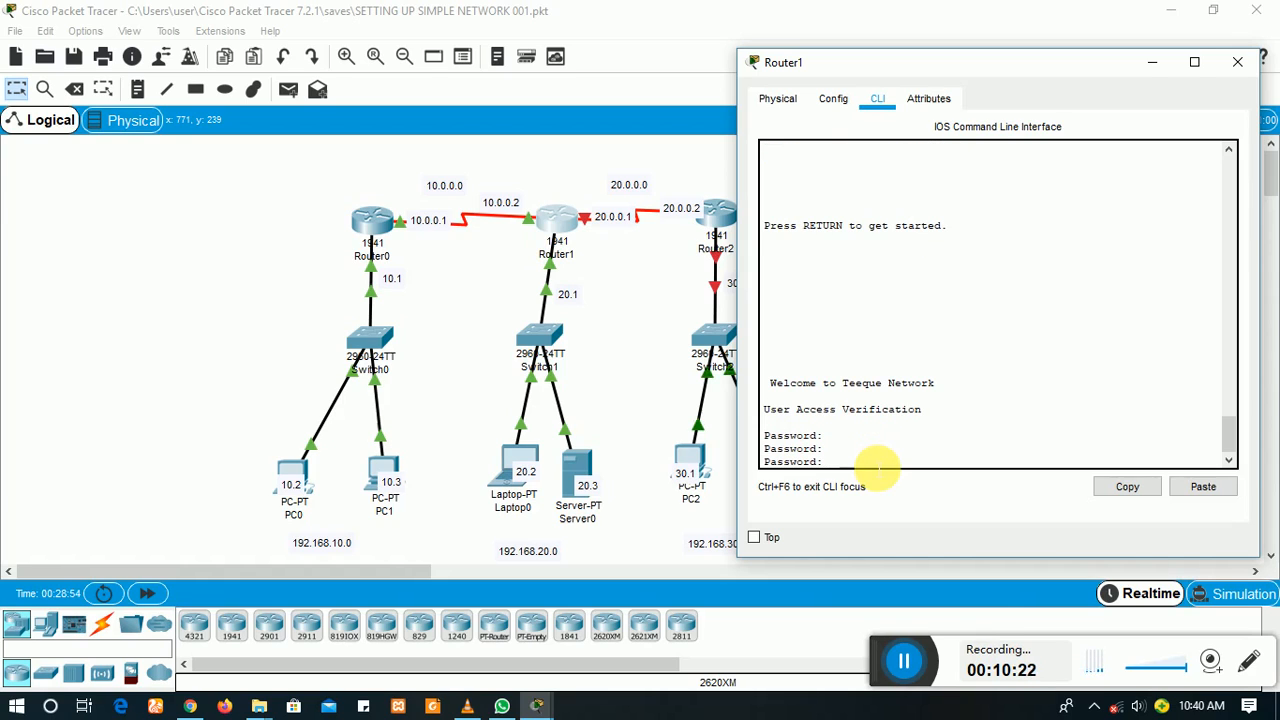
pyautogui.press('Return')
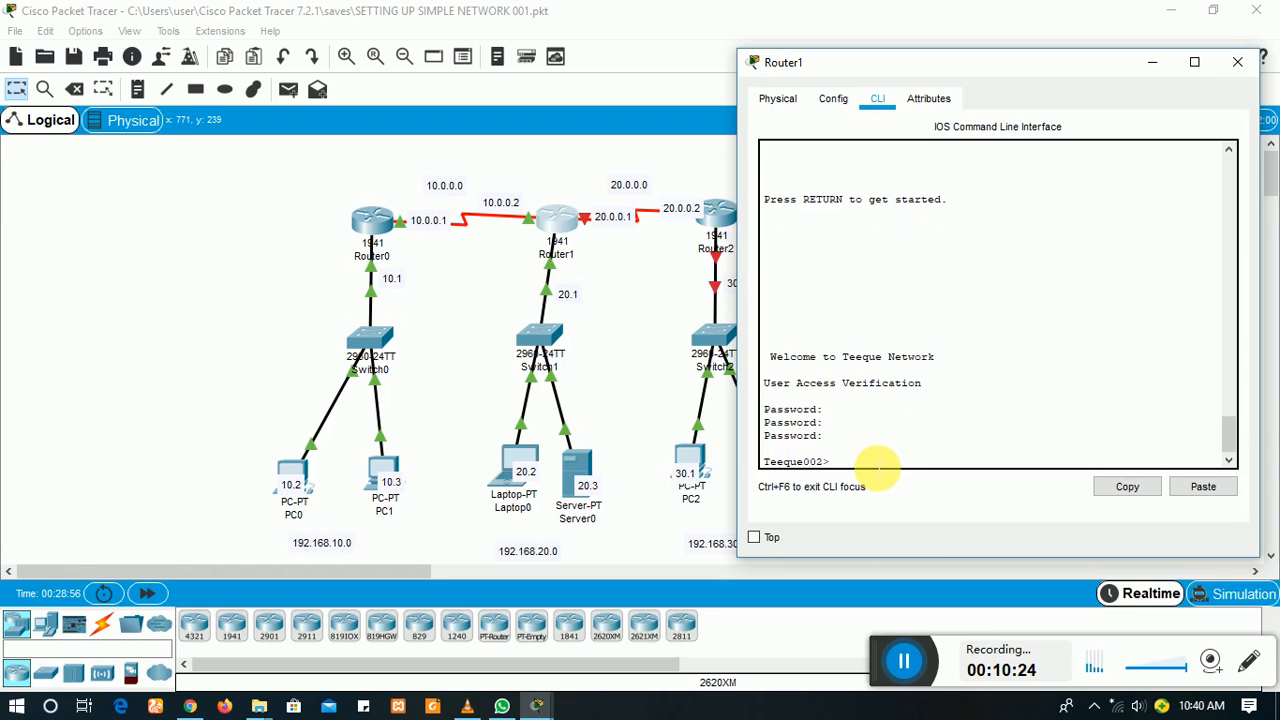
pyautogui.write('en')
pyautogui.press('Return')
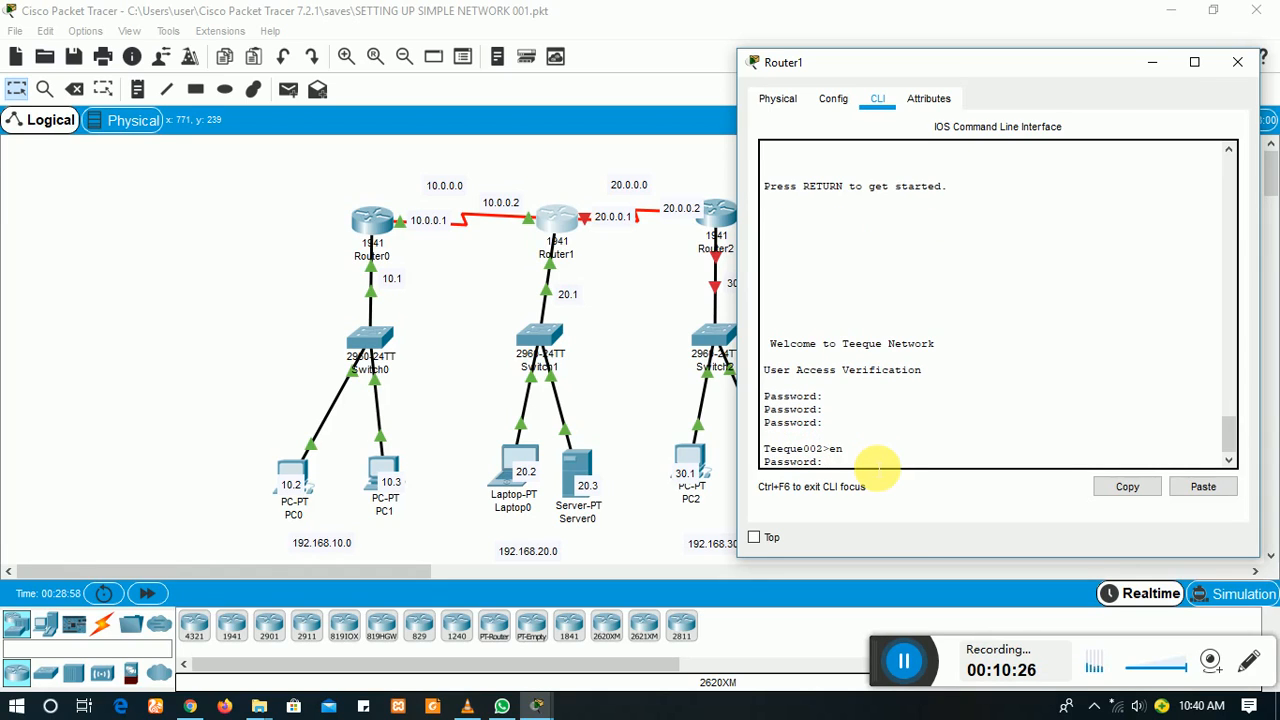
pyautogui.press('Return')
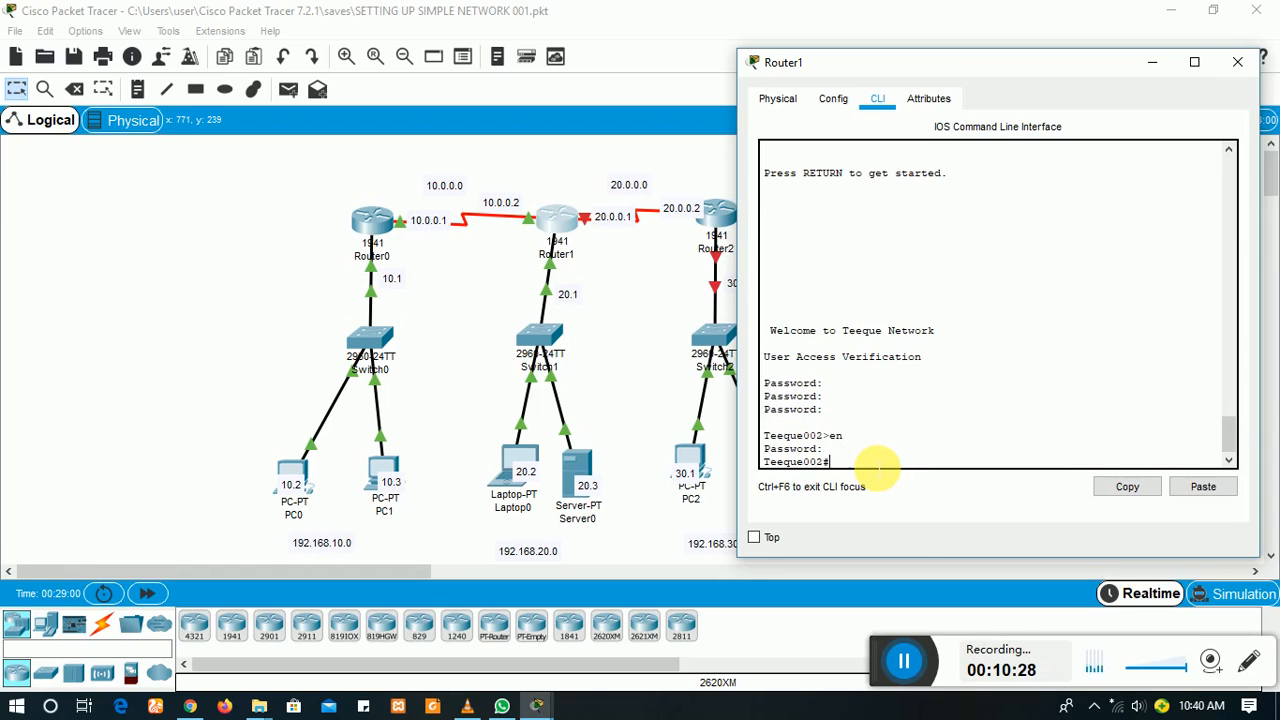
# Step: In global configuration, give Router1's s0/0/1 interface IP address 20.0.0.1 with mask 255.0.0.0 and enable it with no shut
pyautogui.write('v')
pyautogui.press('BackSpace')
pyautogui.write('conf t')
pyautogui.press('Return')
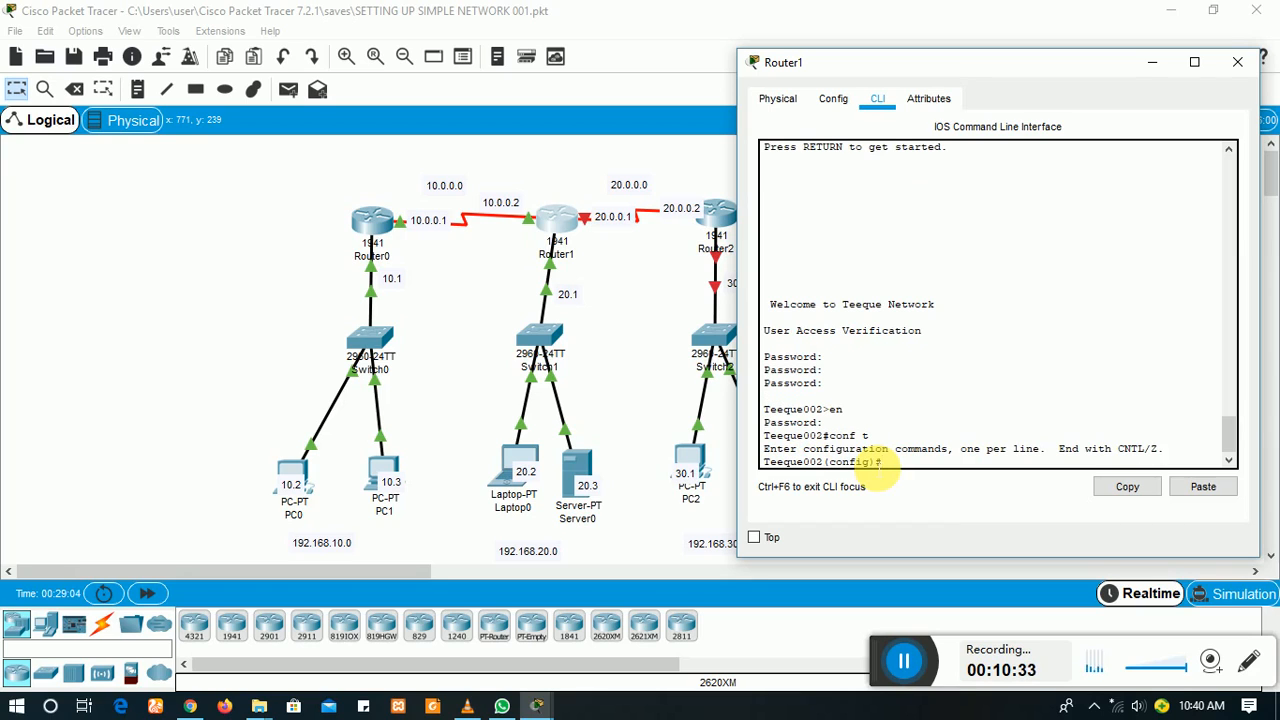
pyautogui.write('int s0/0/1')
pyautogui.press('Return')
pyautogui.write('ip')
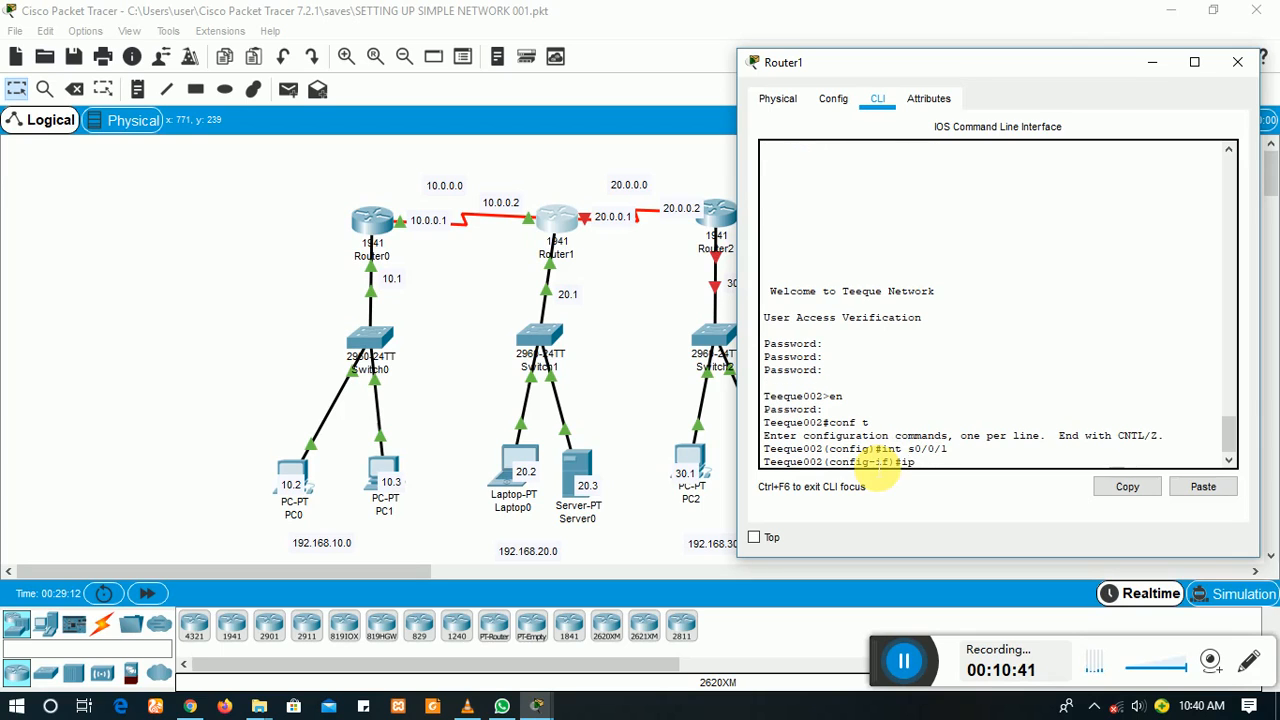
pyautogui.write(' add 20.0.0.1 255.0.0.0')
pyautogui.press('Return')
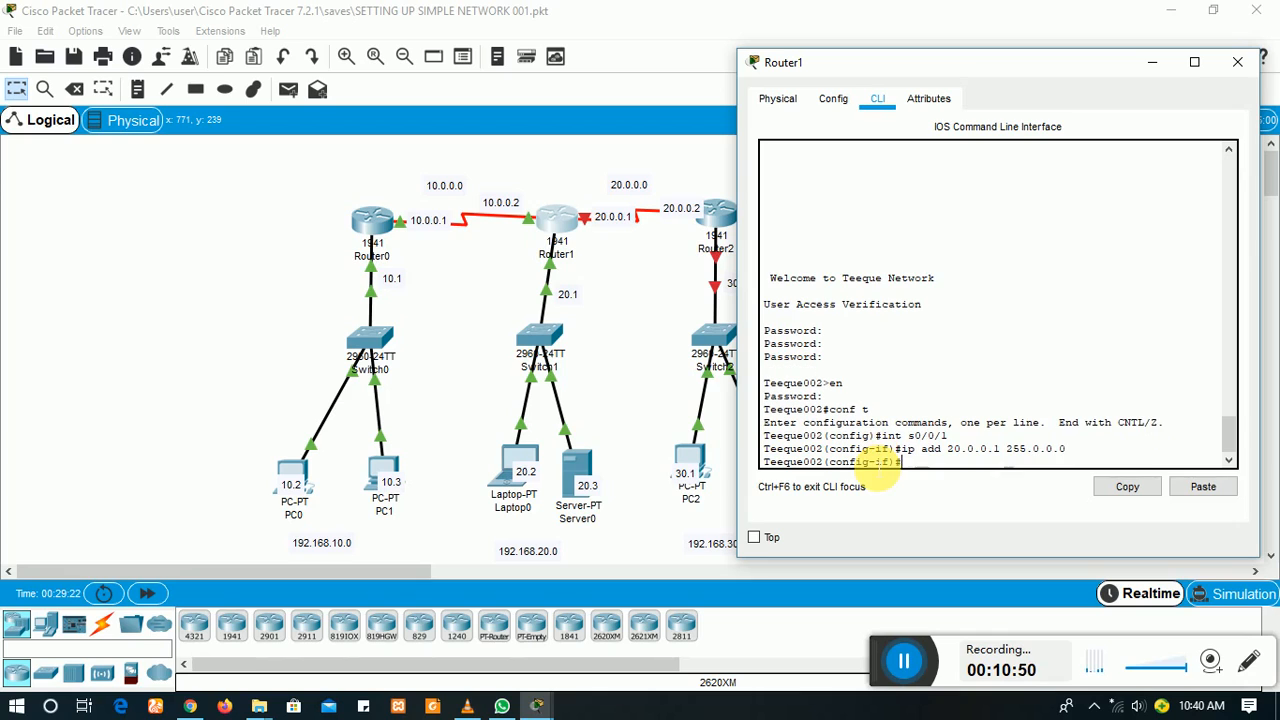
pyautogui.write('no shut')
pyautogui.press('Return')
pyautogui.press('Return')
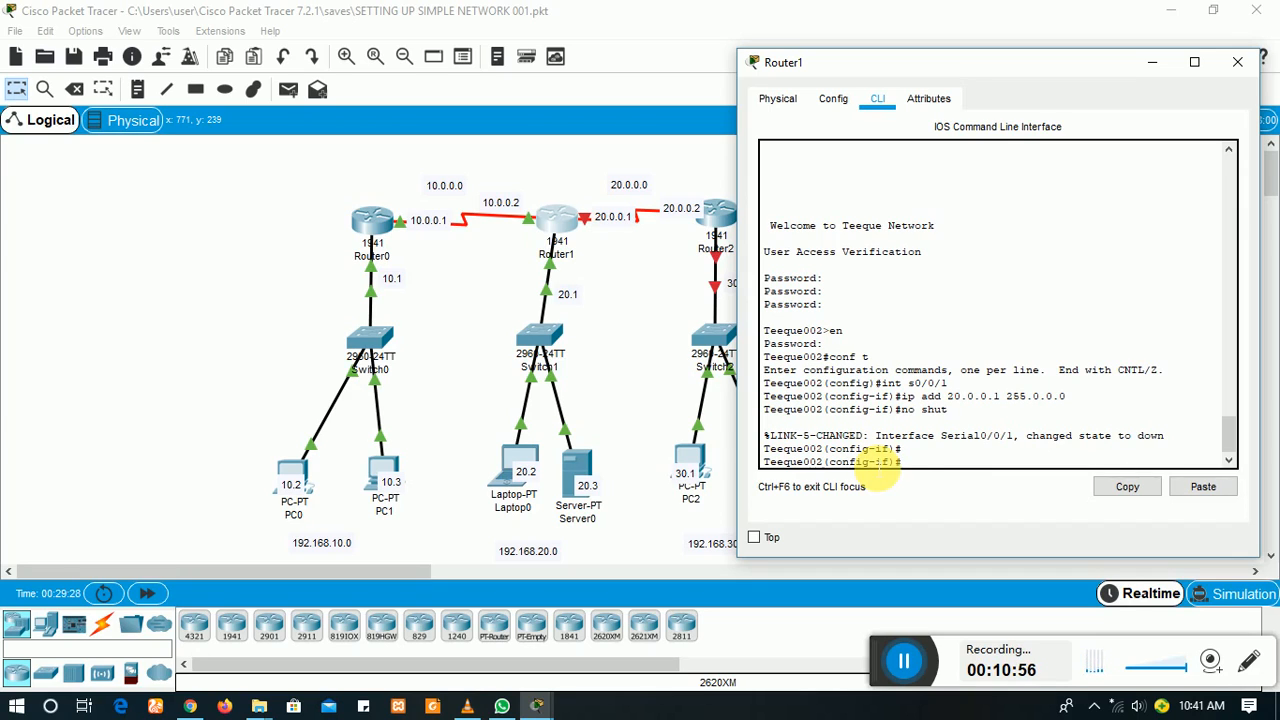
# Step: Save the configuration including s0/0/1 to startup-config with do copy run start, accepting the default destination filename
pyautogui.write('do copy run start')
pyautogui.press('Return')
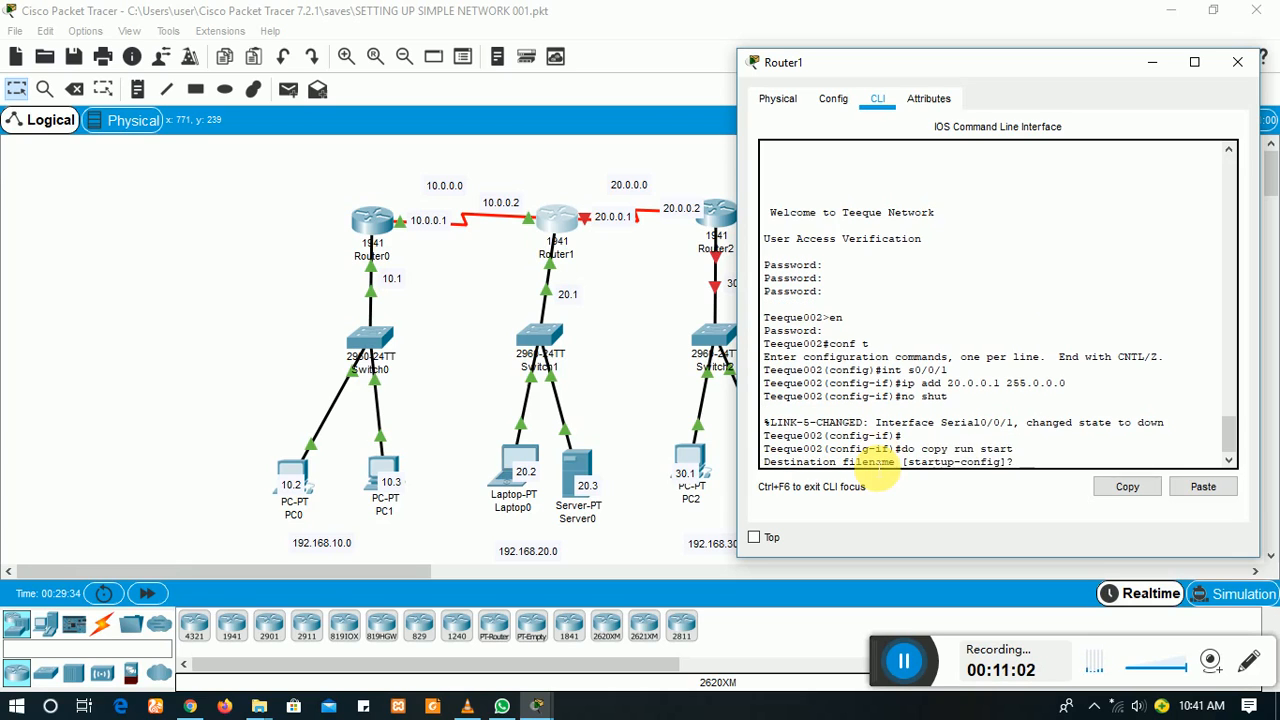
pyautogui.press('Return')
# Step: Accept the default startup-config filename, leave configuration mode with end, and exit and close Router1's console session
pyautogui.press('Return')
pyautogui.press('Return')
pyautogui.write('en')
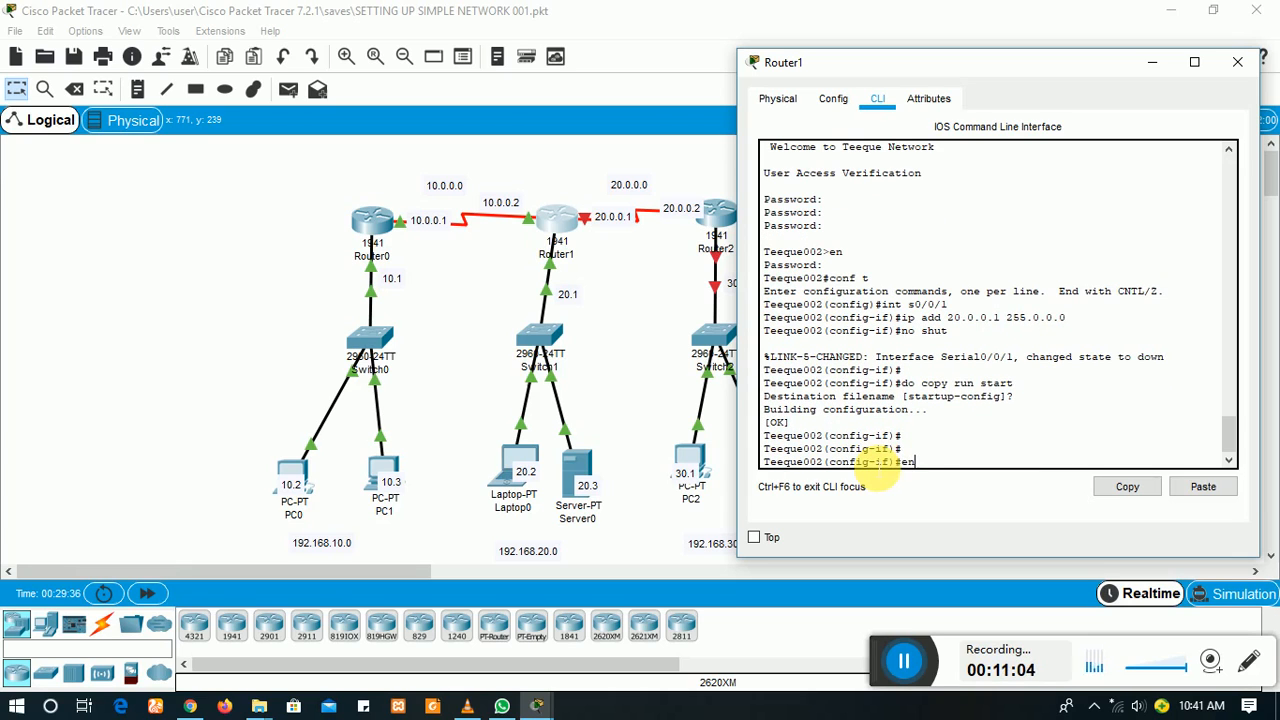
pyautogui.write('d')
pyautogui.press('Return')
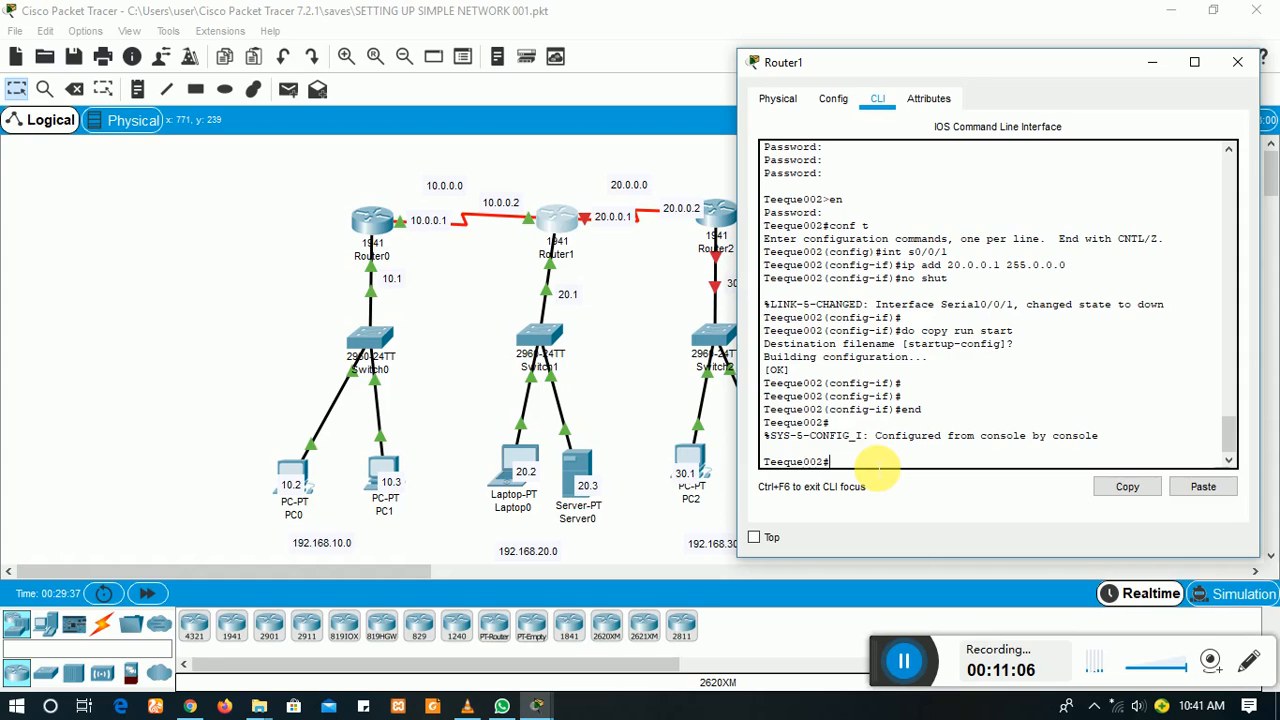
pyautogui.write('exit')
pyautogui.press('Return')
pyautogui.press('Return')
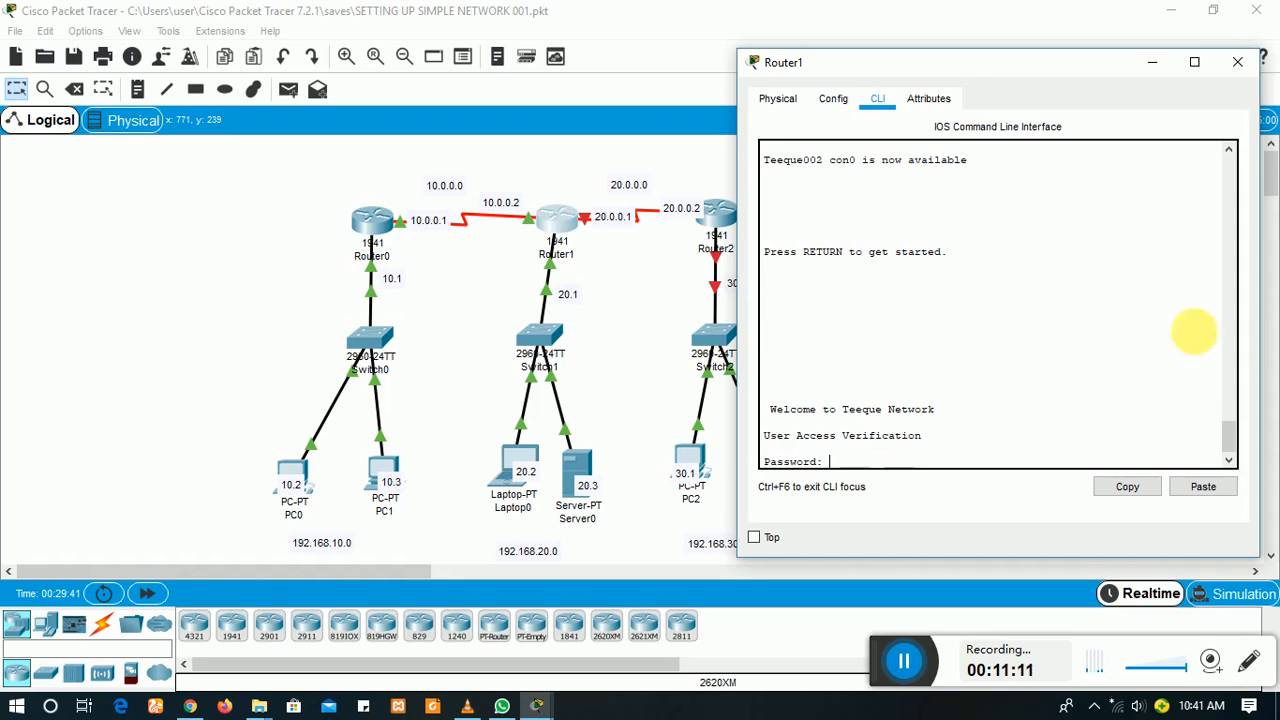
pyautogui.click(1237, 62)
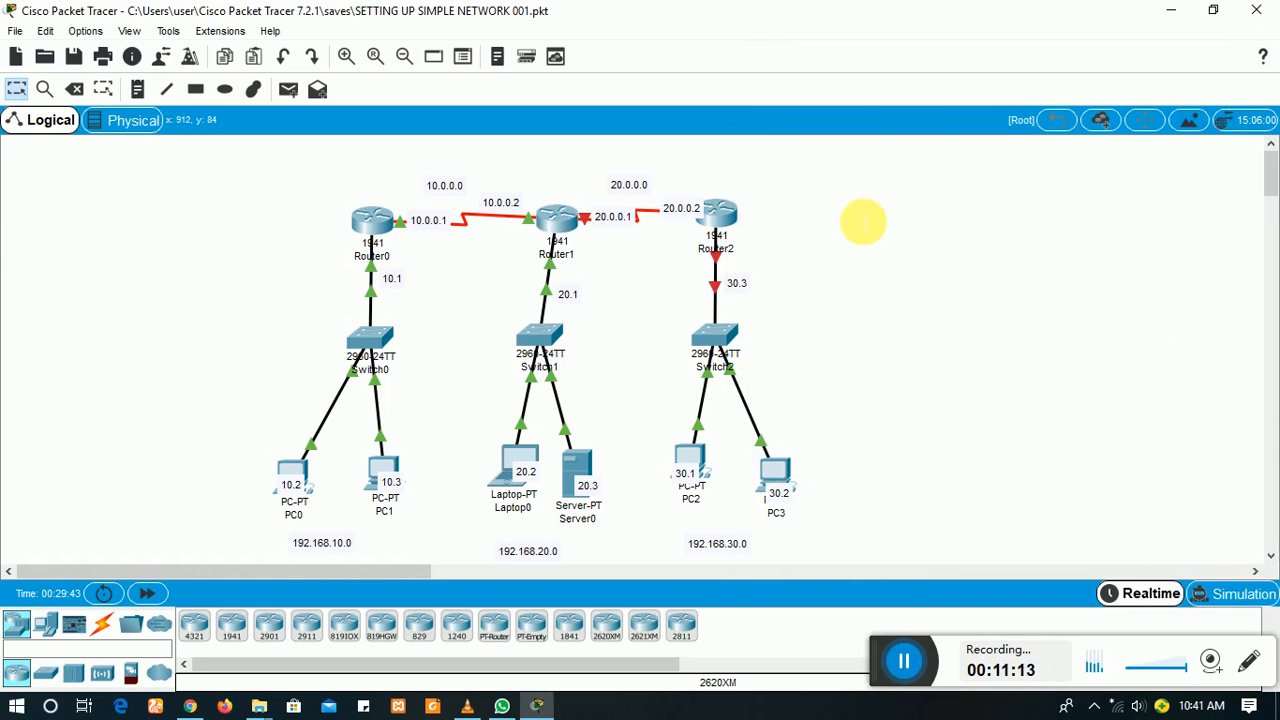
# Step: Open Router2's command line beside its part of the topology, log in with the console password and enter privileged mode with the enable password
pyautogui.click(731, 217)
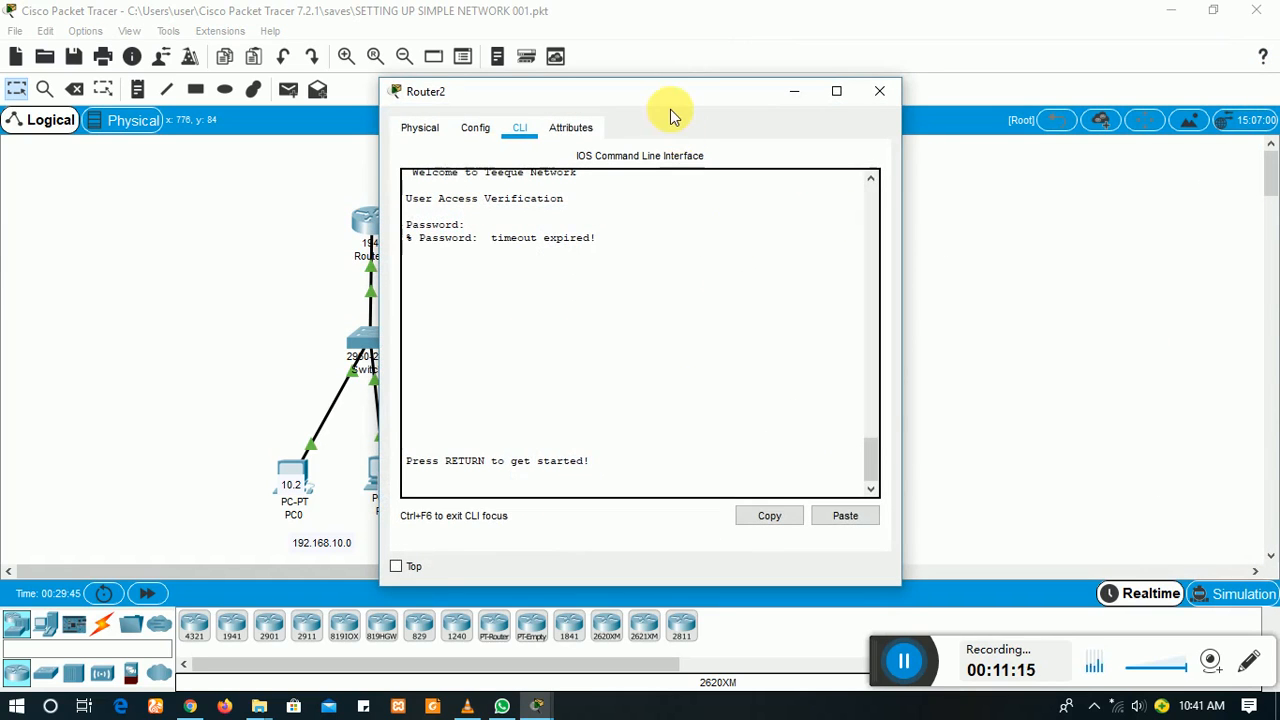
pyautogui.moveTo(660, 100); pyautogui.dragTo(374, 77)
pyautogui.press('Return')
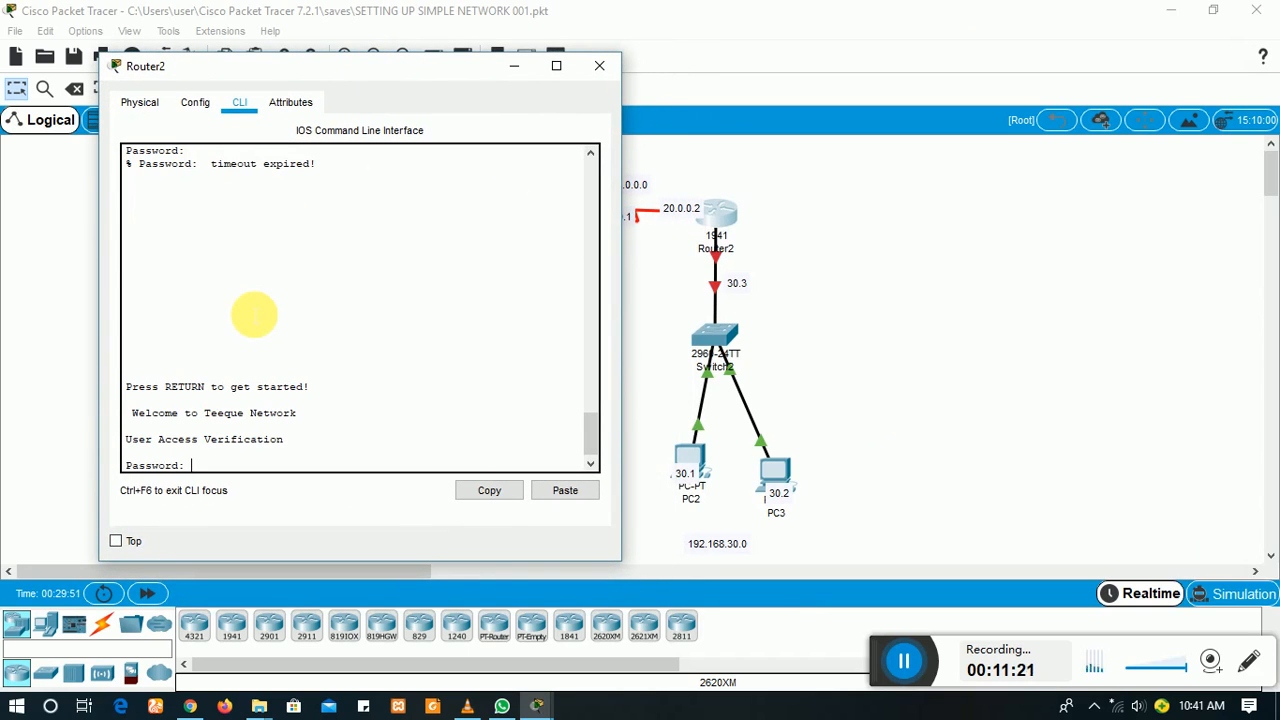
pyautogui.press('Return')
pyautogui.write('en')
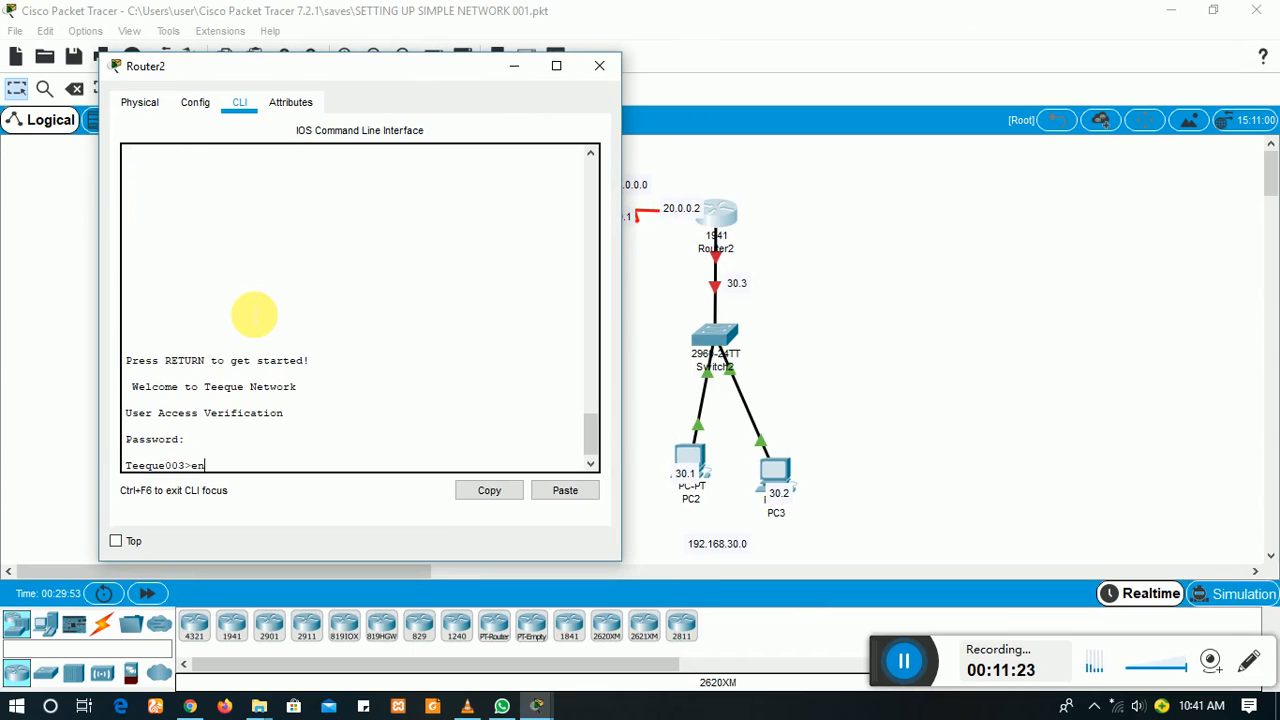
pyautogui.press('Return')
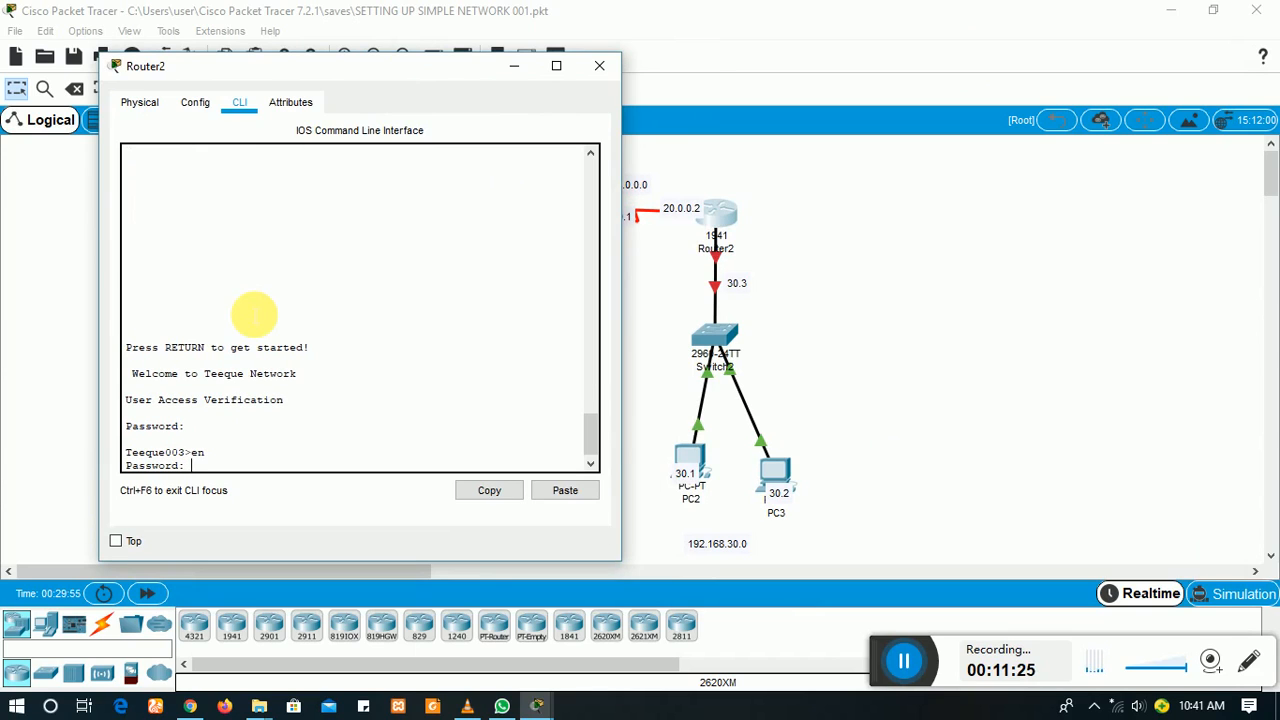
pyautogui.press('Return')
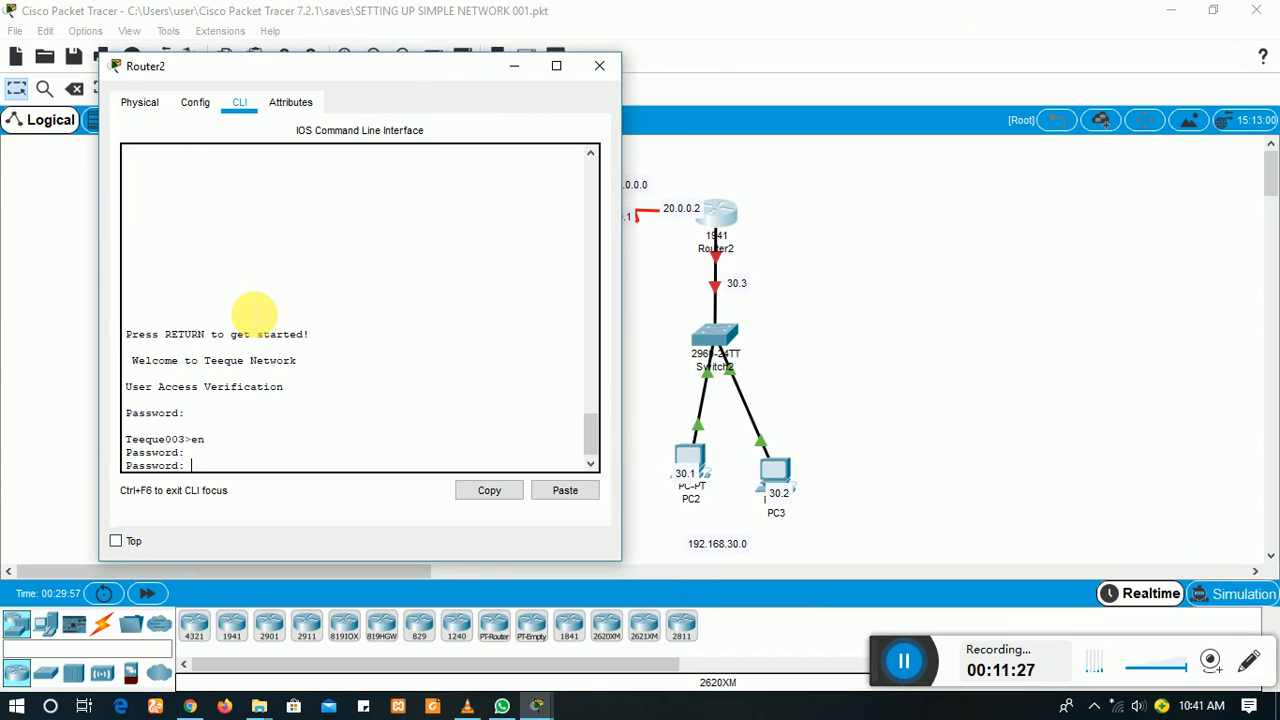
pyautogui.press('Return')
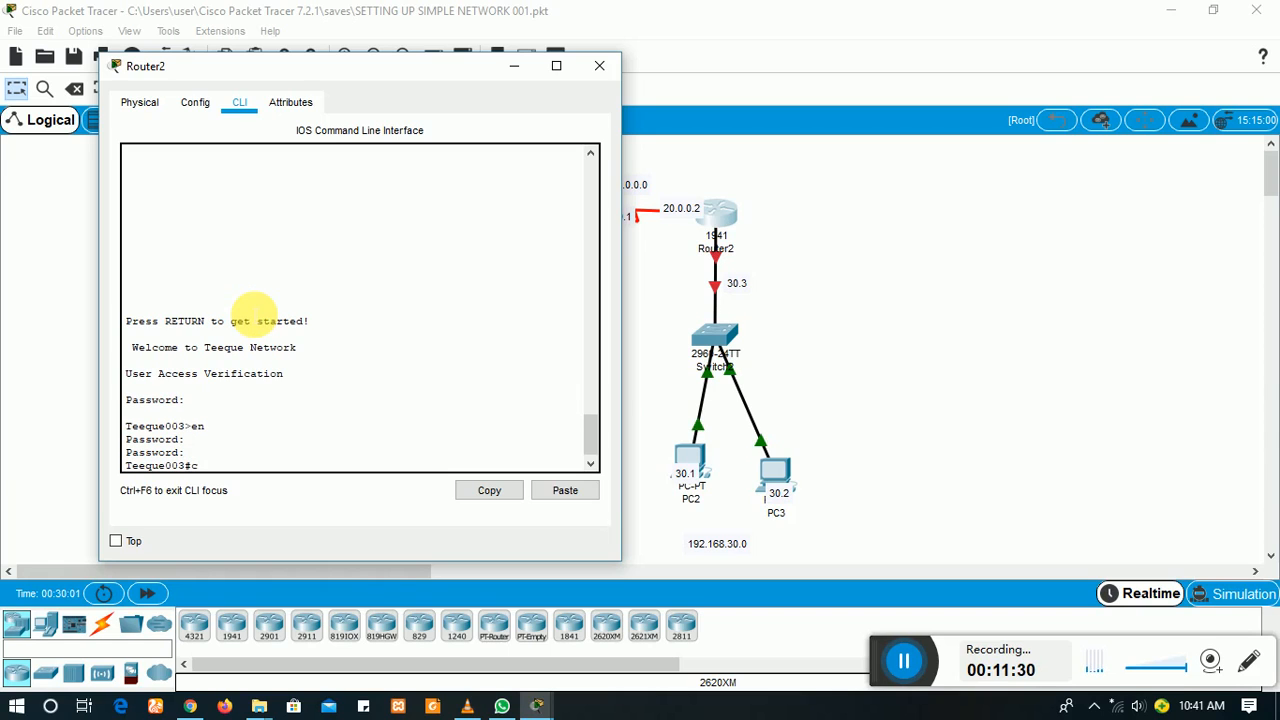
# Step: In global configuration, give Router2's g0/0 interface IP address 192.168.30.3 with mask 255.255.255.0 and enable it with no shut
pyautogui.write('conf t')
pyautogui.press('Return')
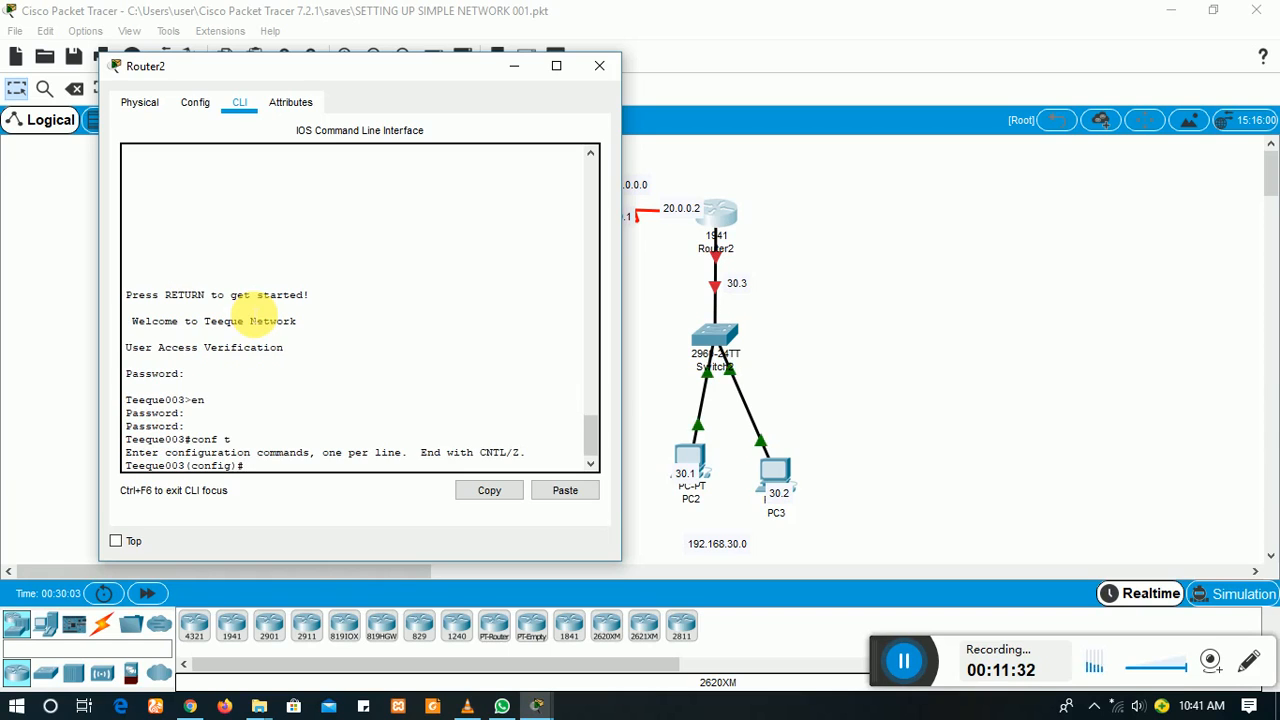
pyautogui.write('int g0/0')
pyautogui.press('Return')
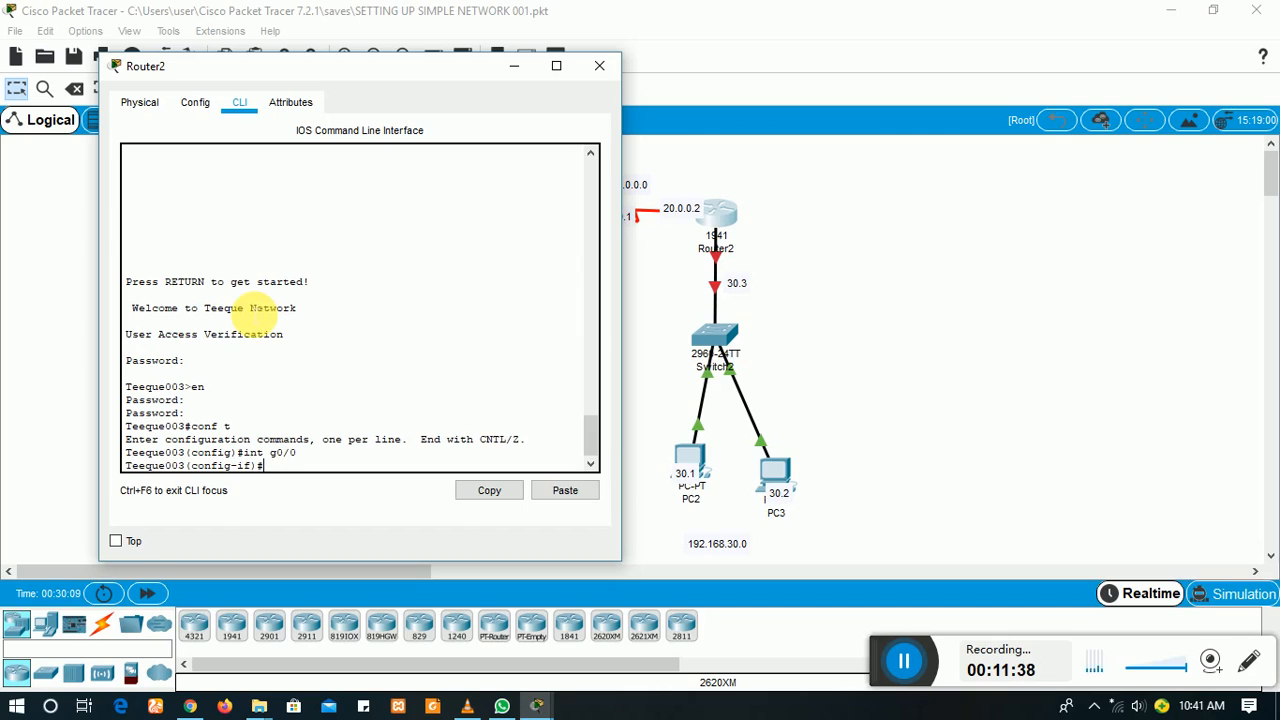
pyautogui.write('ip add ')
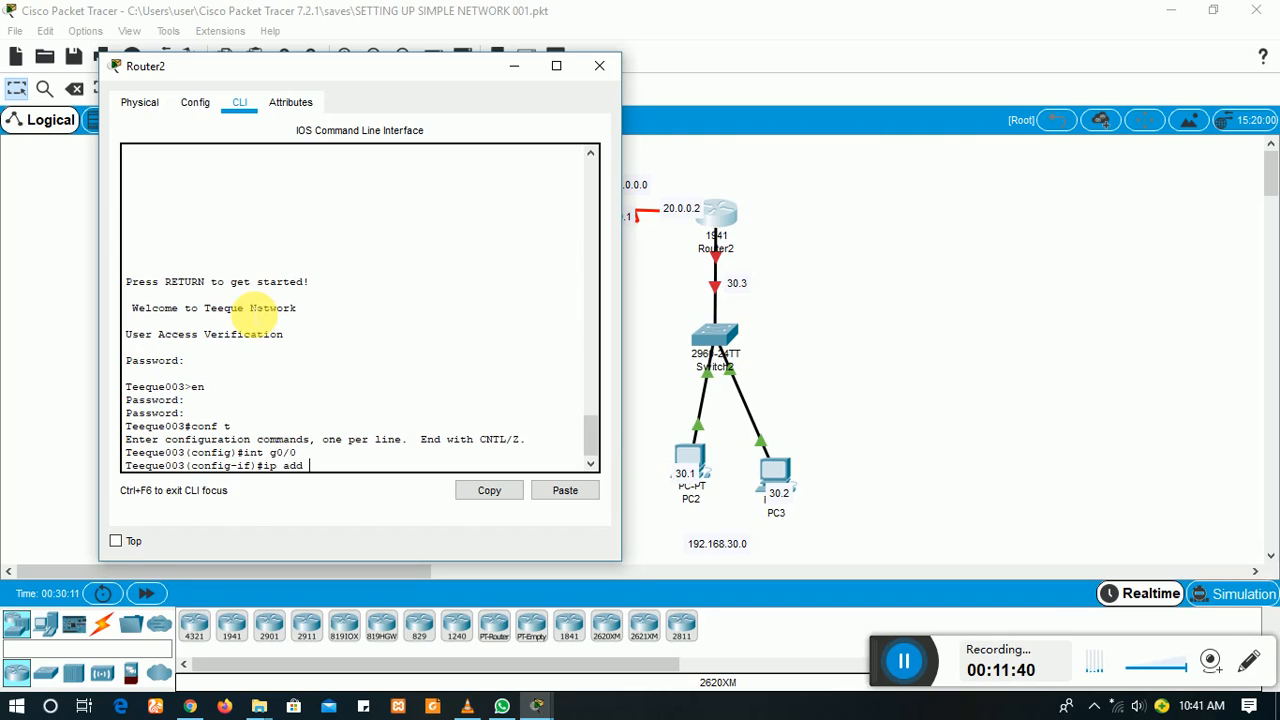
pyautogui.write('192.168.30.3 255.2')
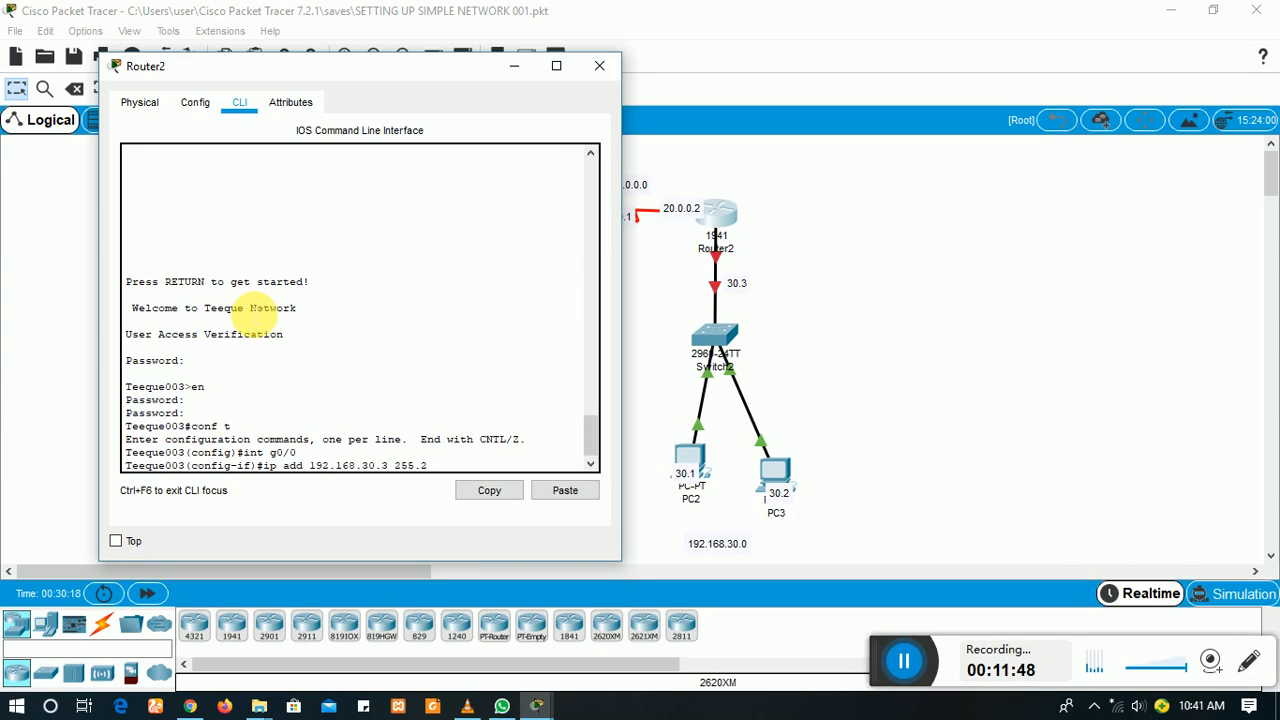
pyautogui.write('55.255.0')
pyautogui.press('Return')
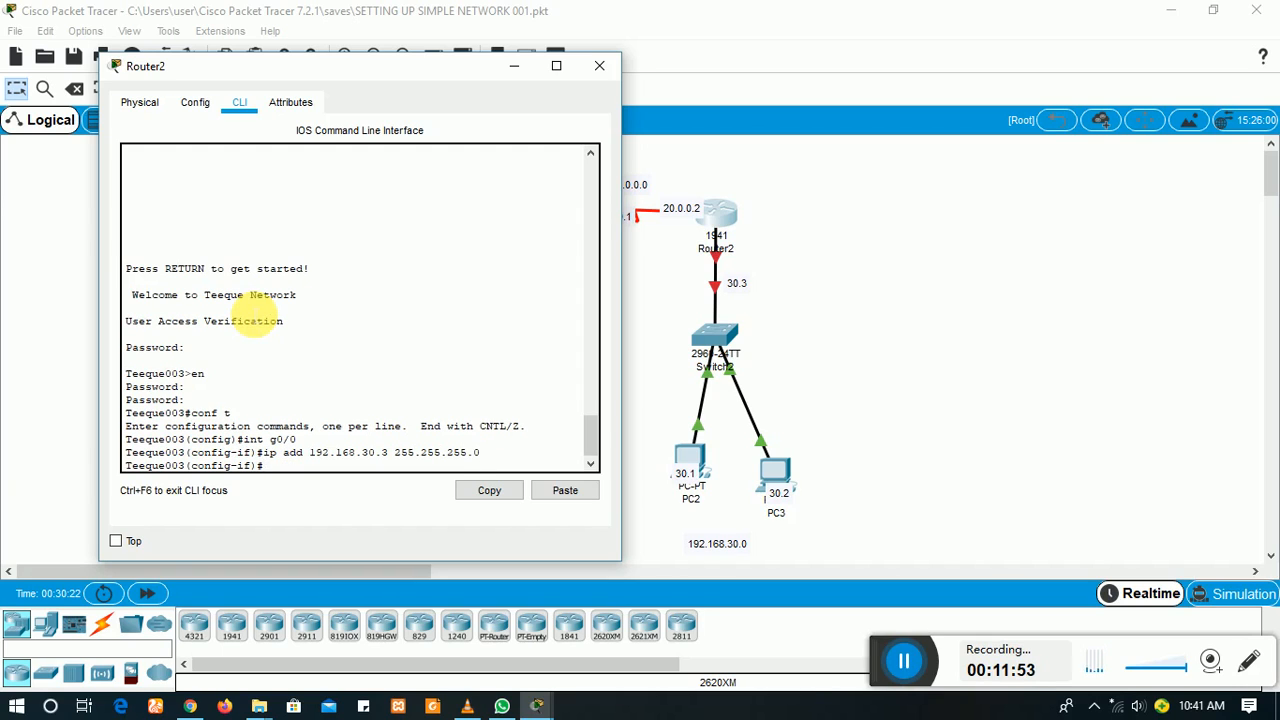
pyautogui.write('no shut')
pyautogui.press('Return')
pyautogui.press('Return')
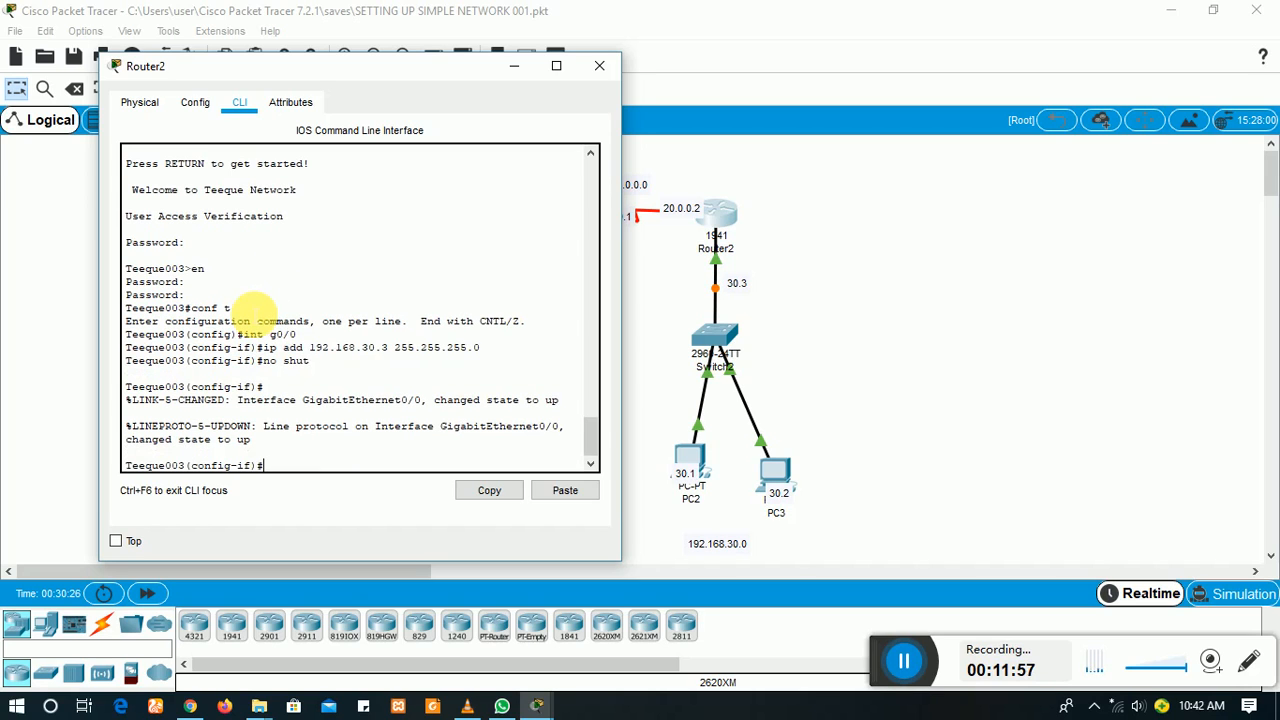
# Step: Give Router2's s0/0/0 interface IP address 20.0.0.2 with mask 255.0.0.0 and enable it with no shut
pyautogui.write('int s0/0/0')
pyautogui.press('Return')
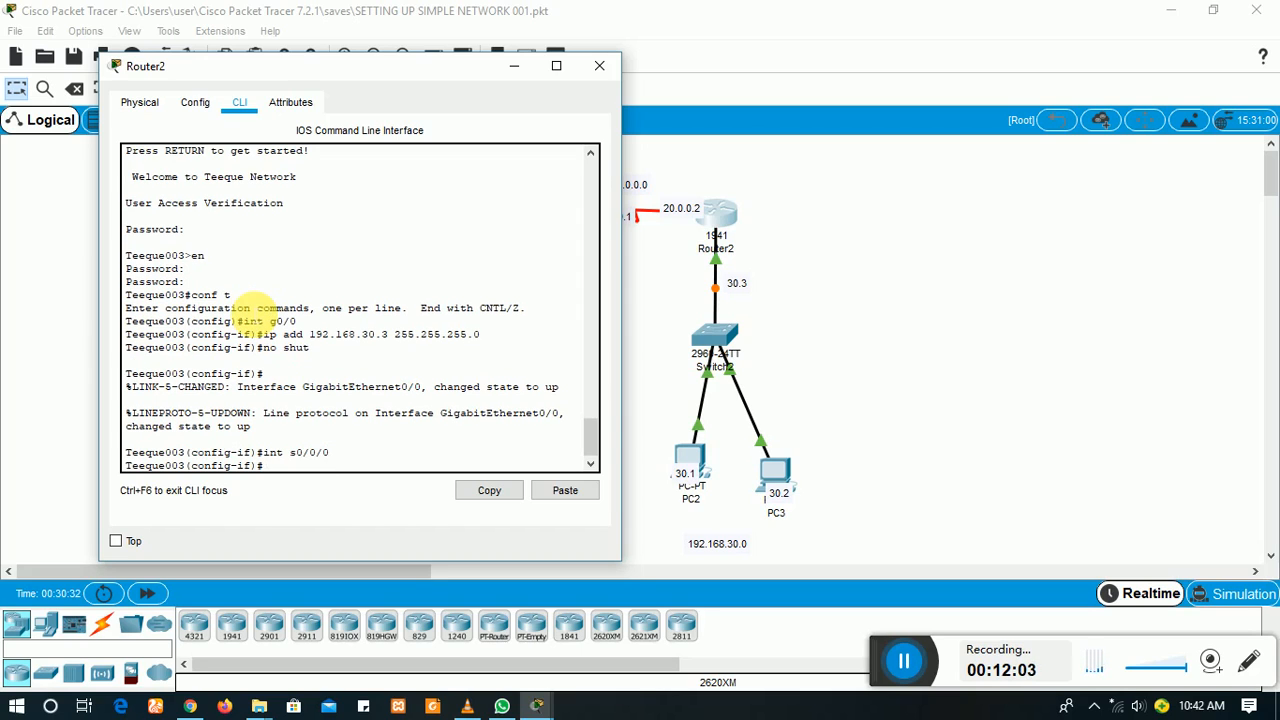
pyautogui.write('ip add 20.0.0.2 255.0.0.0')
pyautogui.press('Return')
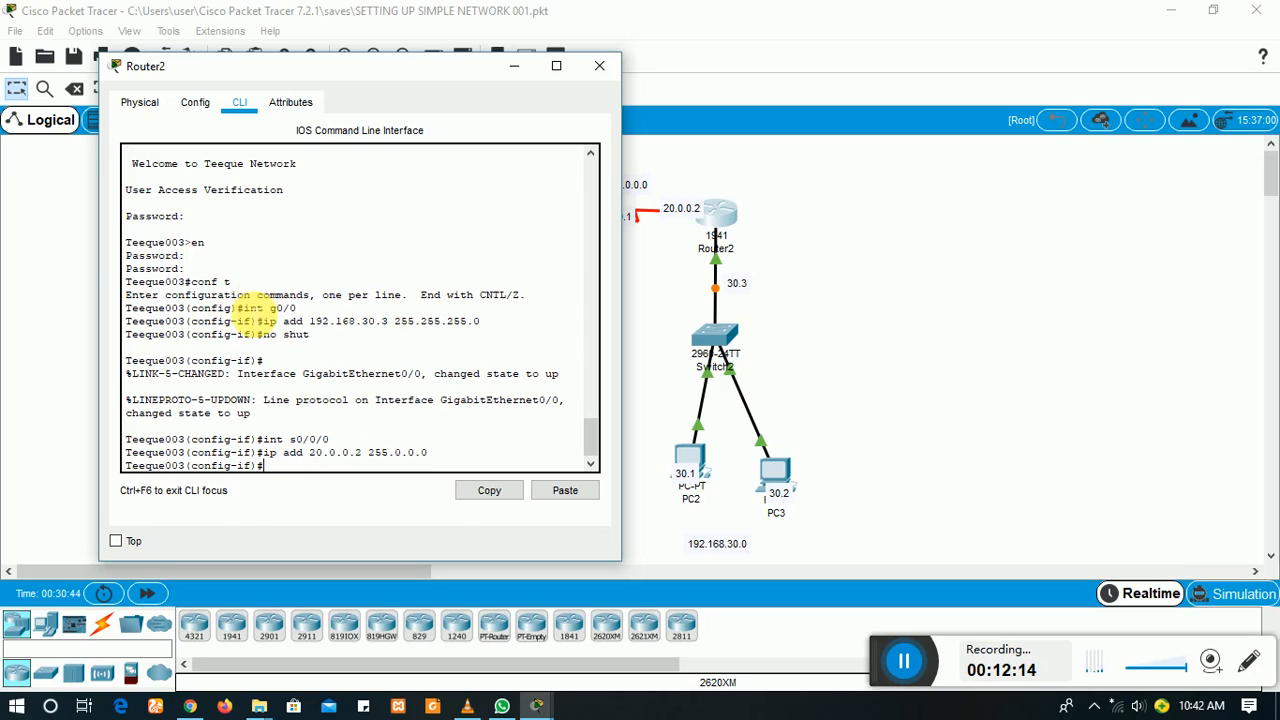
pyautogui.write('no shut')
pyautogui.press('Return')
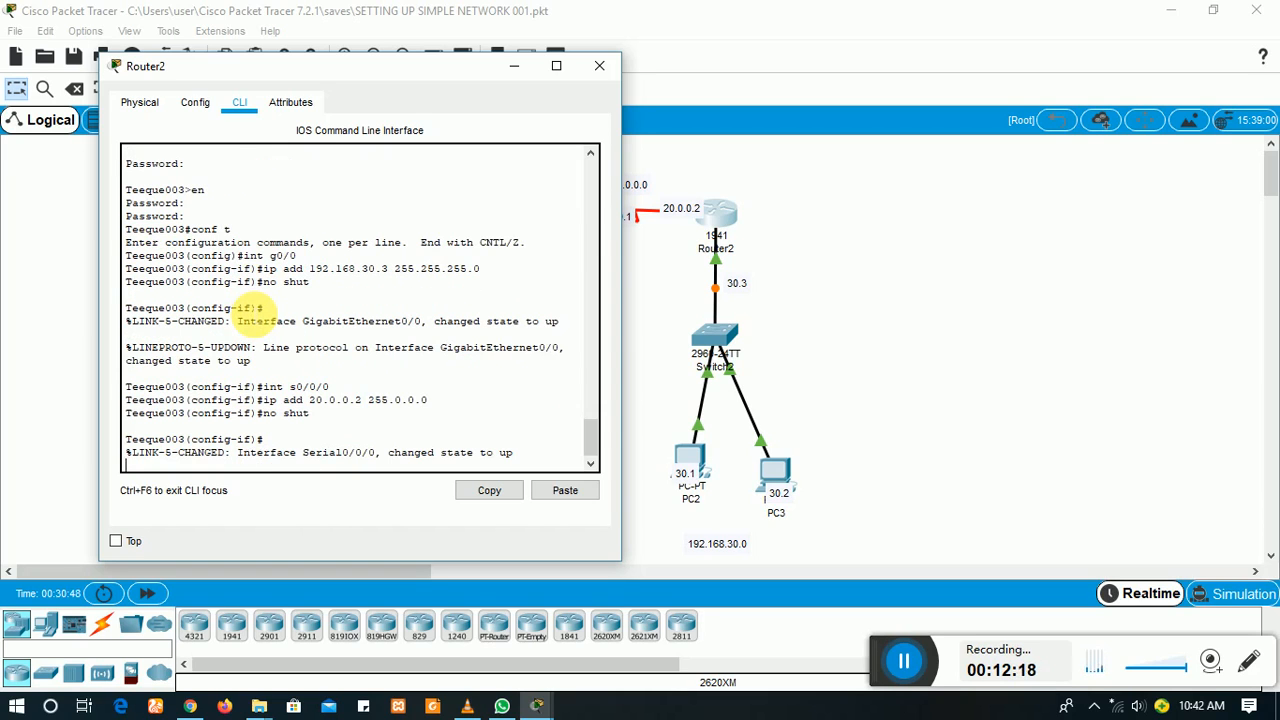
pyautogui.press('Return')
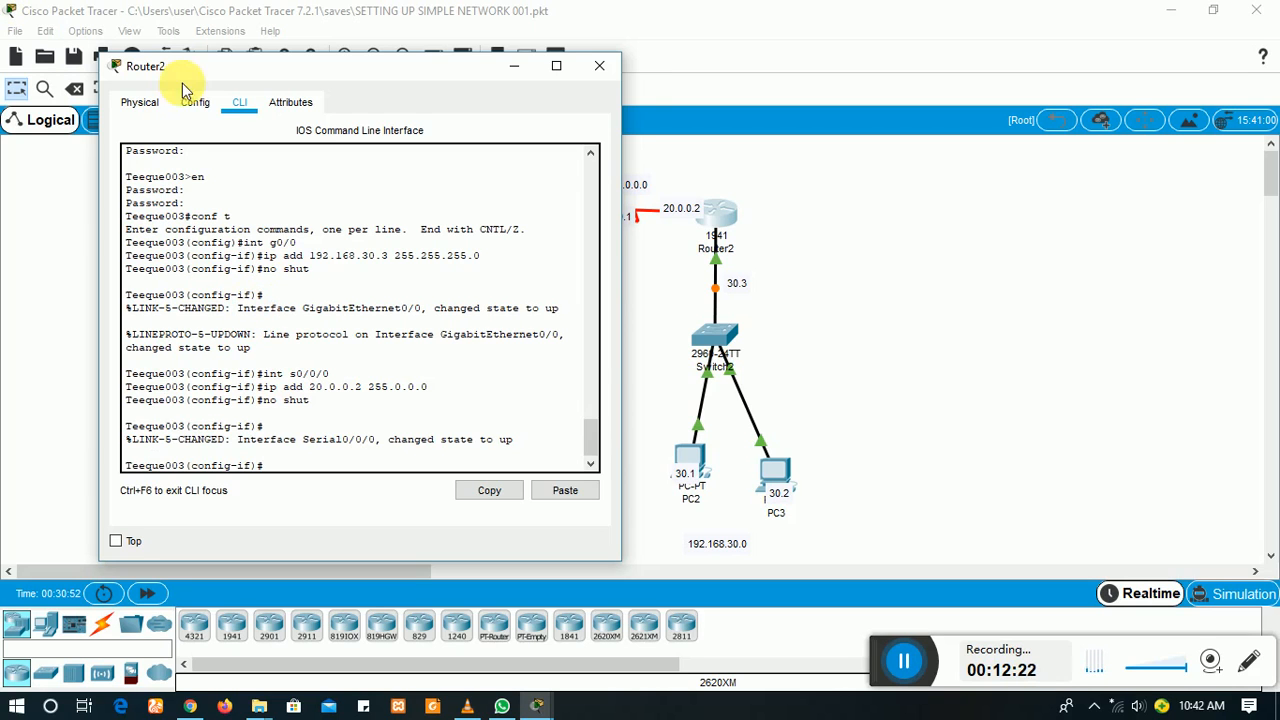
pyautogui.moveTo(241, 71)
pyautogui.mouseDown()
pyautogui.moveTo(113, 101)
pyautogui.moveTo(251, 49)
pyautogui.mouseUp()
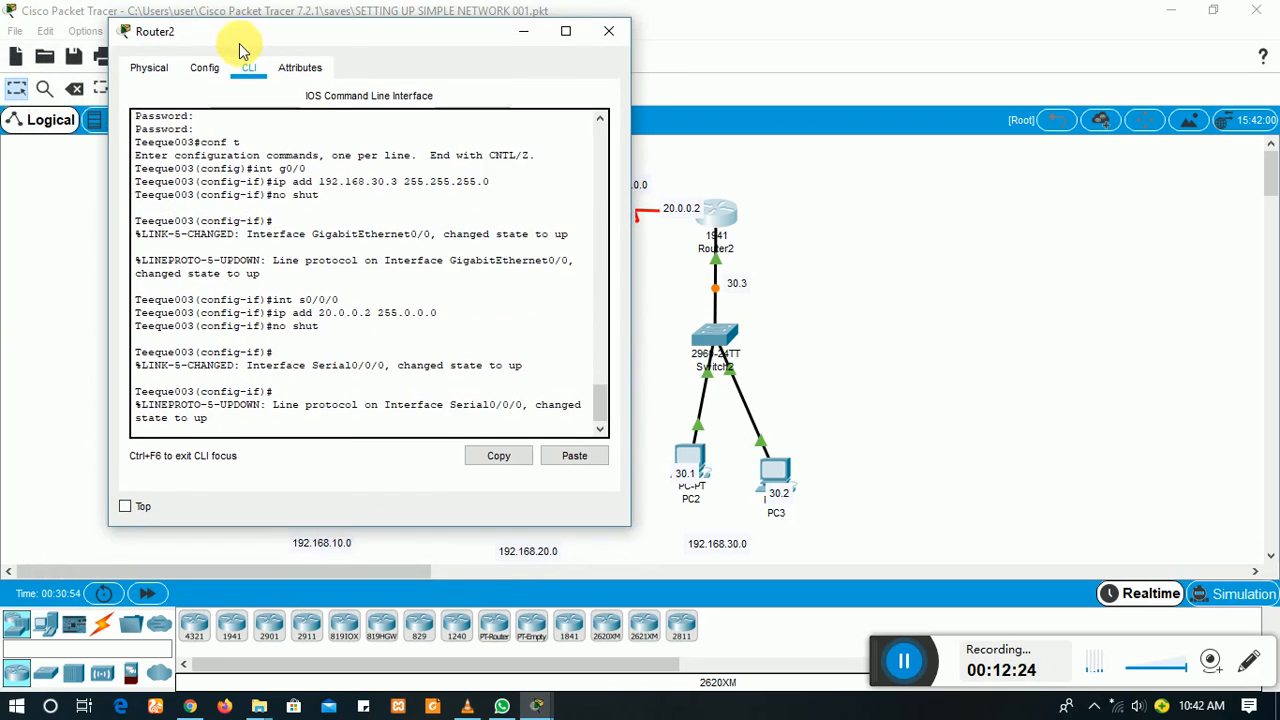
pyautogui.press('Return')
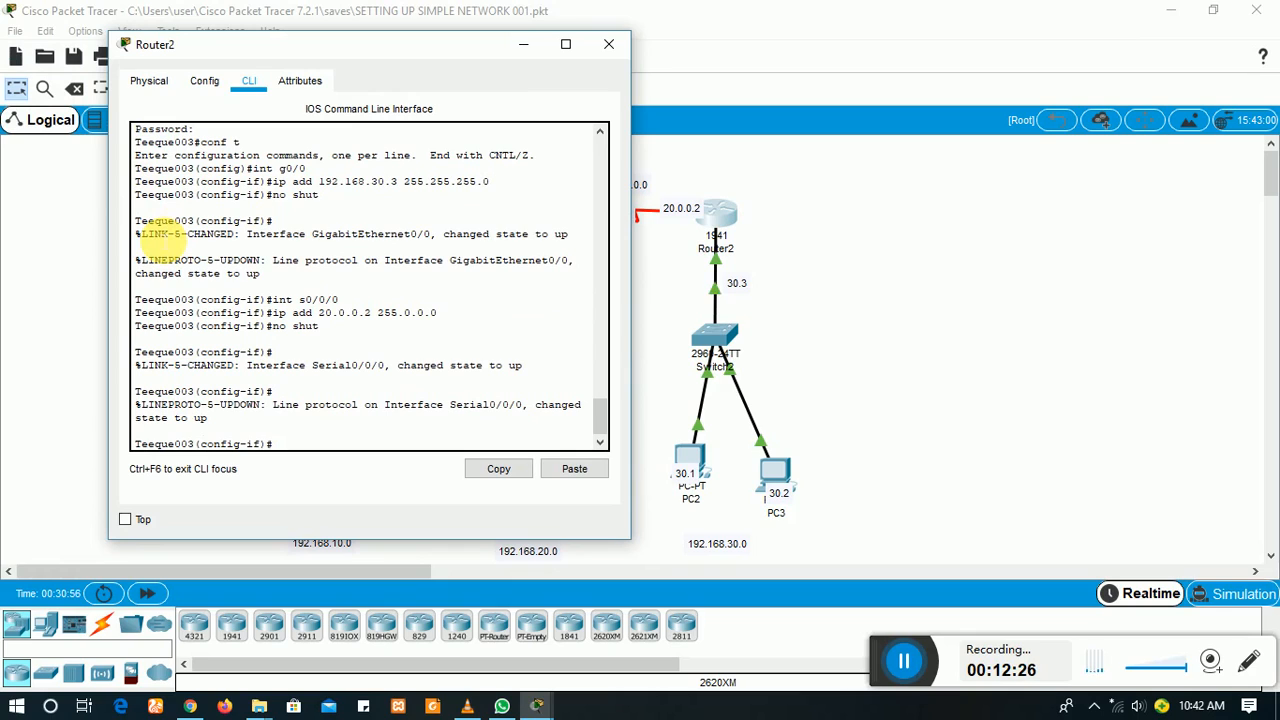
# Step: Save Router2's running configuration to startup-config with do copy run start, accepting the default destination filename
pyautogui.write('do copy run start')
pyautogui.press('Return')
pyautogui.press('Return')
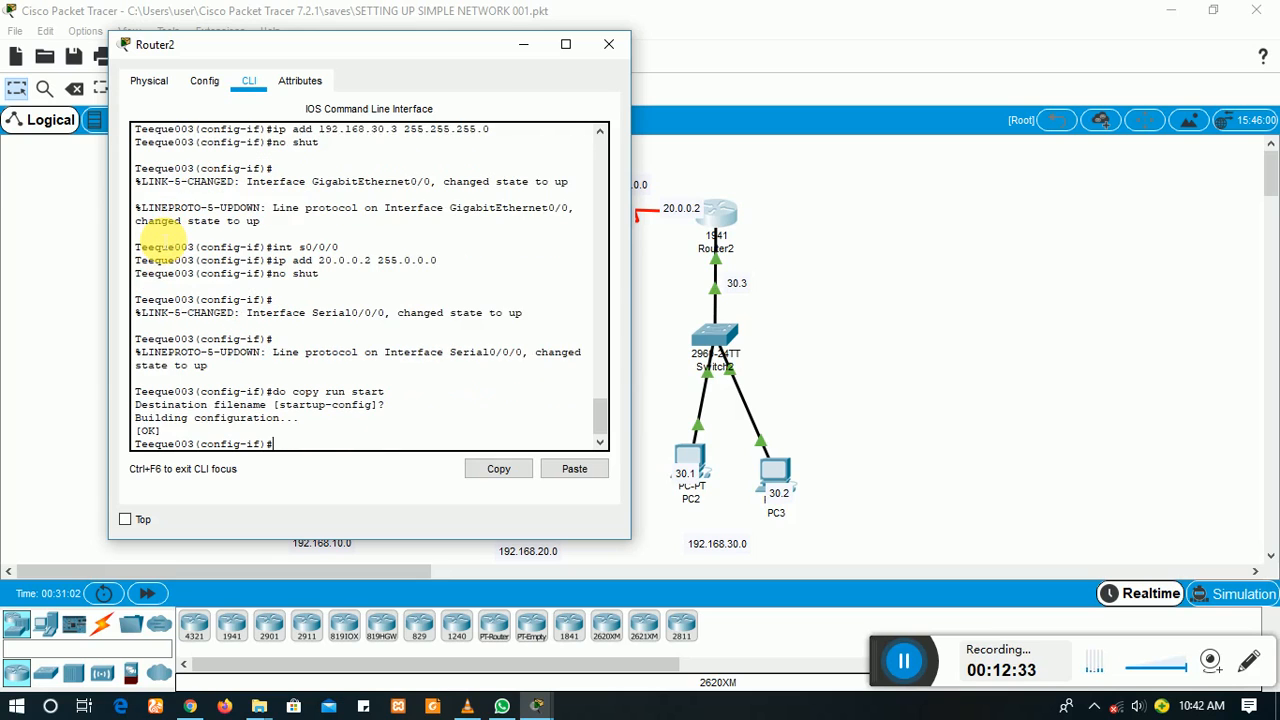
pyautogui.press('Return')
# Step: Leave configuration mode on Router2 with end, exit its console session and close its window
pyautogui.write('end')
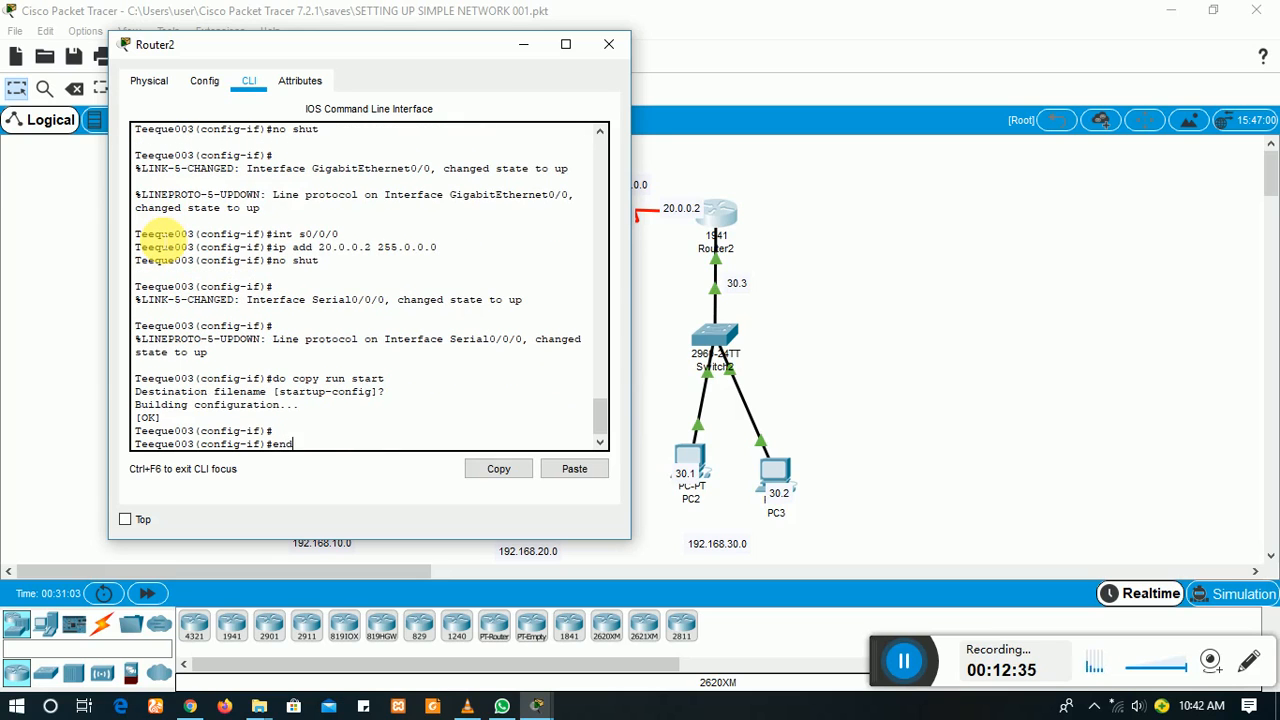
pyautogui.press('Return')
pyautogui.press('Return')
pyautogui.write('exit')
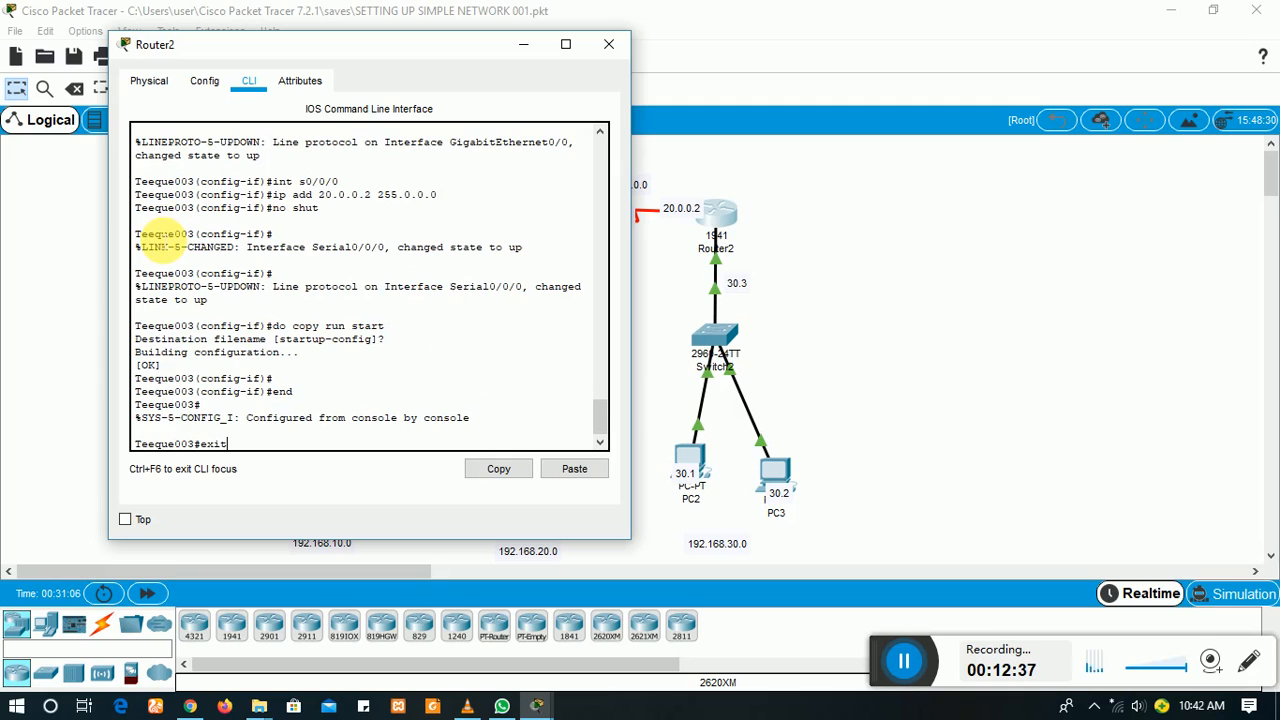
pyautogui.press('Return')
pyautogui.press('Return')
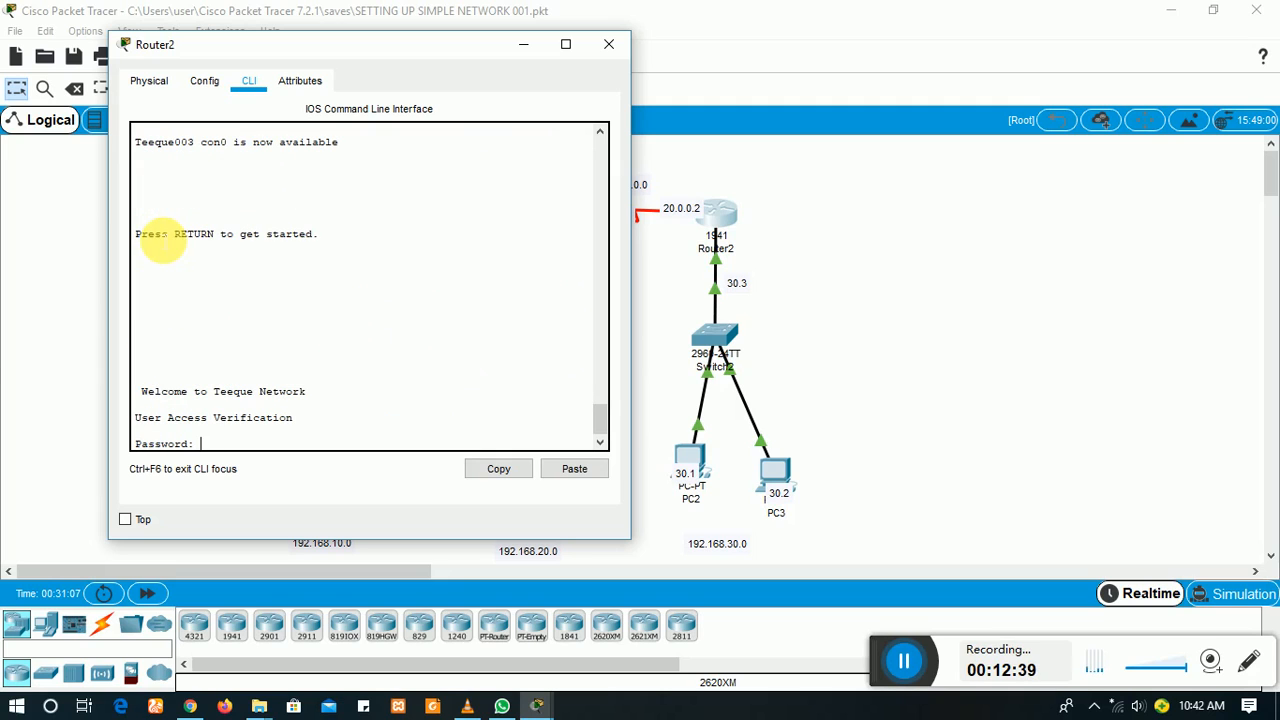
pyautogui.click(609, 50)
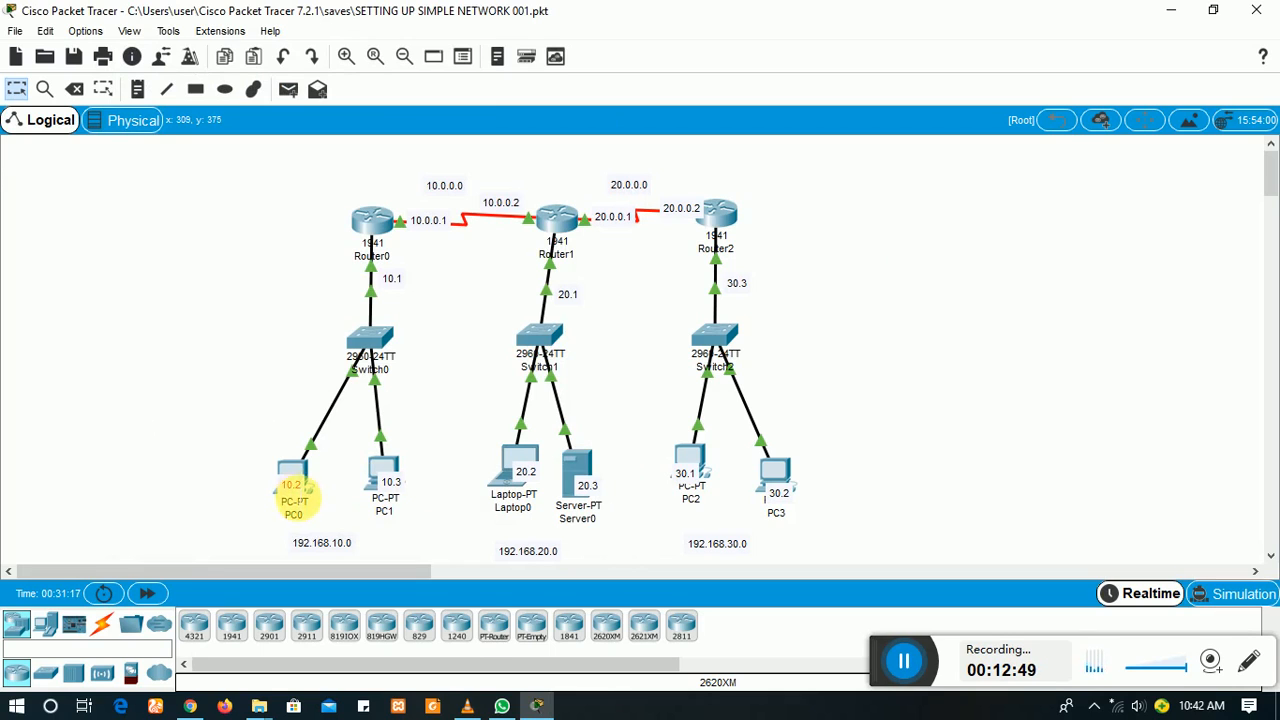
# Step: Move the 10.2 and 10.3 labels off the PC0 and PC1 icons and open PC0's IP Configuration beside the topology
pyautogui.moveTo(288, 490); pyautogui.dragTo(262, 476)
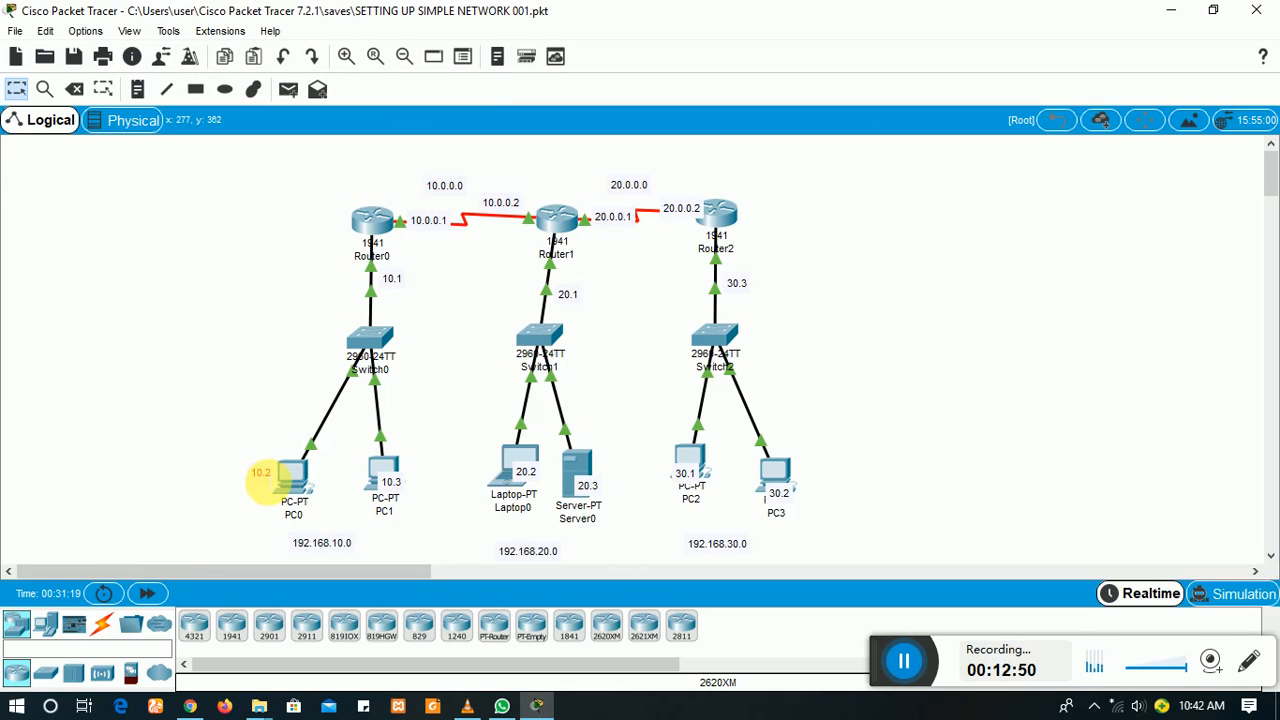
pyautogui.moveTo(390, 483); pyautogui.dragTo(412, 480)
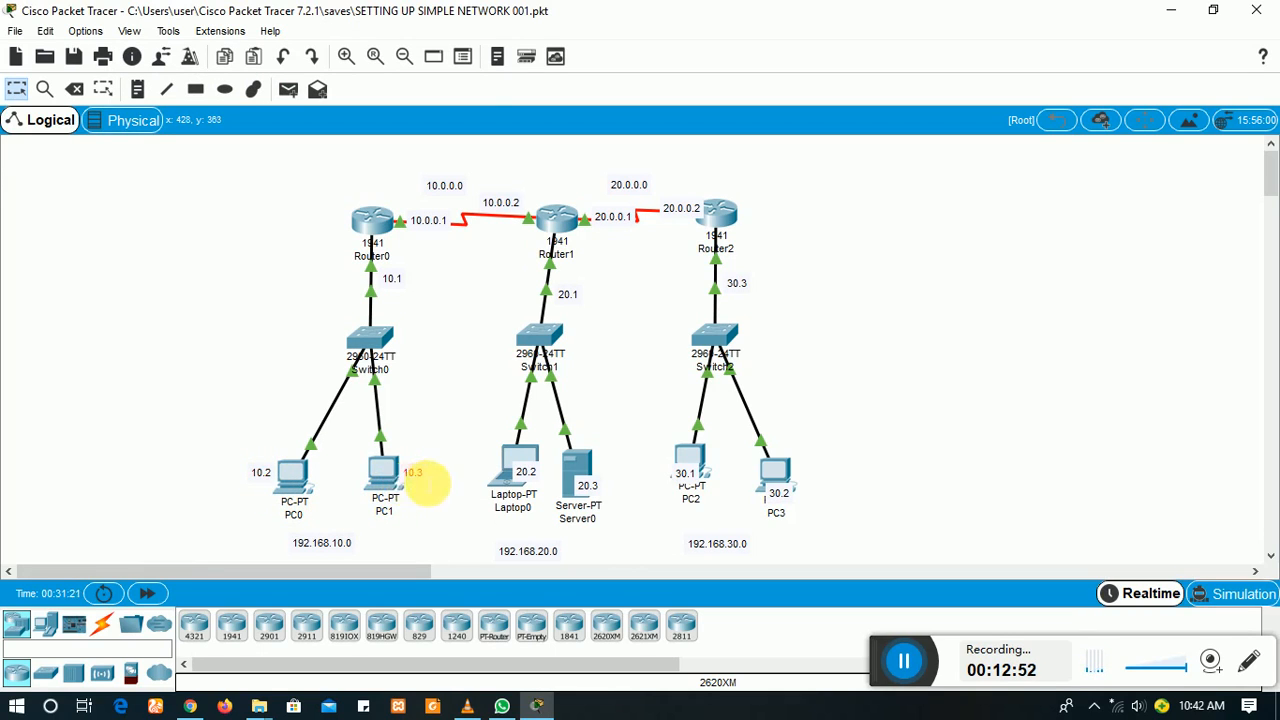
pyautogui.click(300, 484)
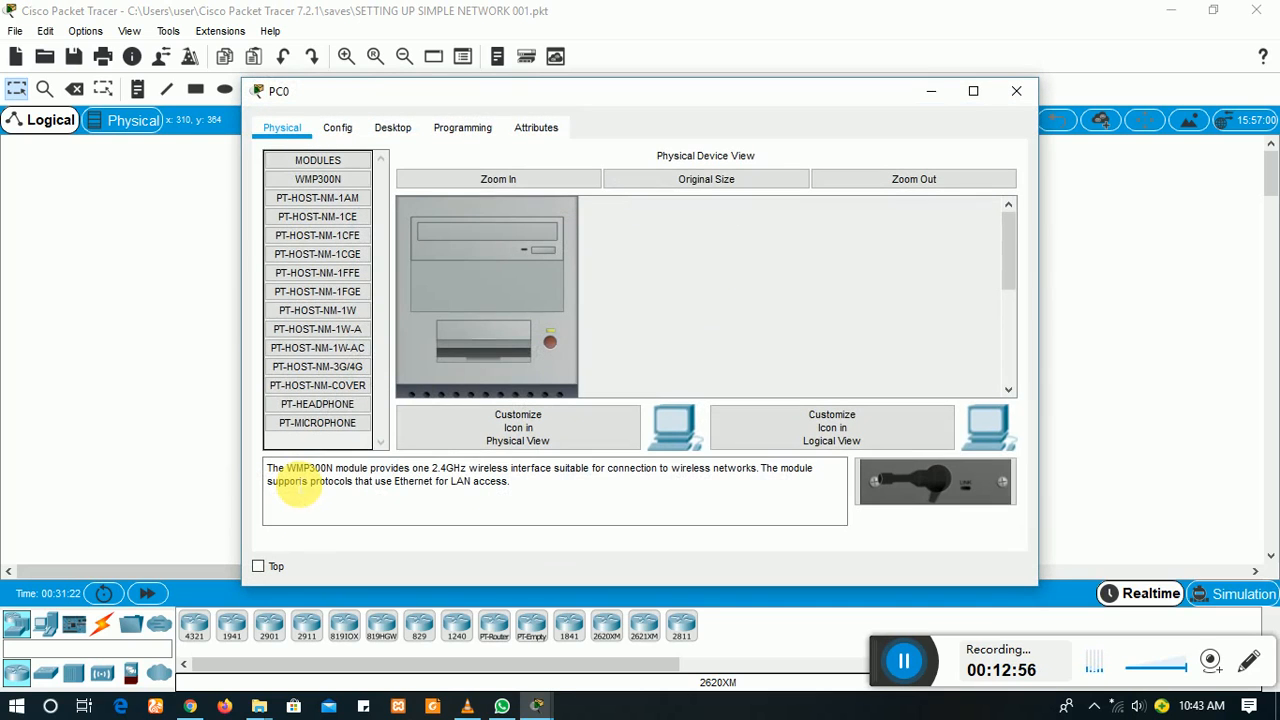
pyautogui.click(392, 128)
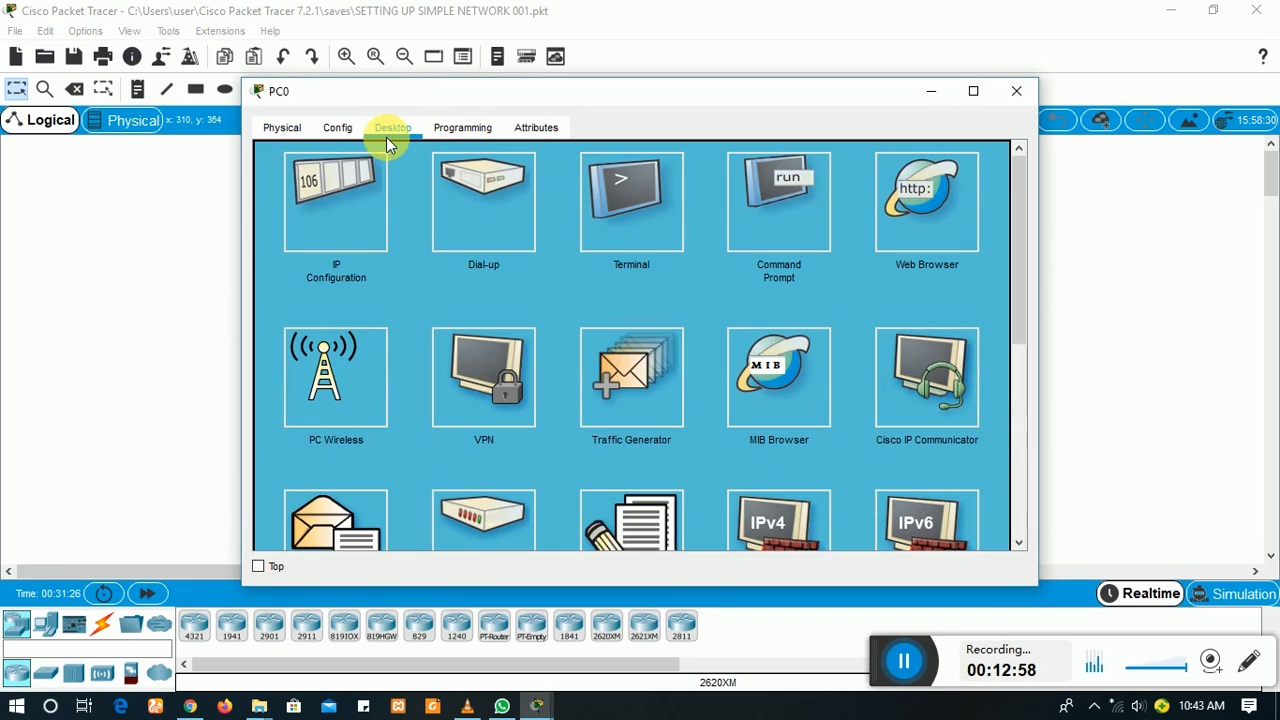
pyautogui.click(354, 232)
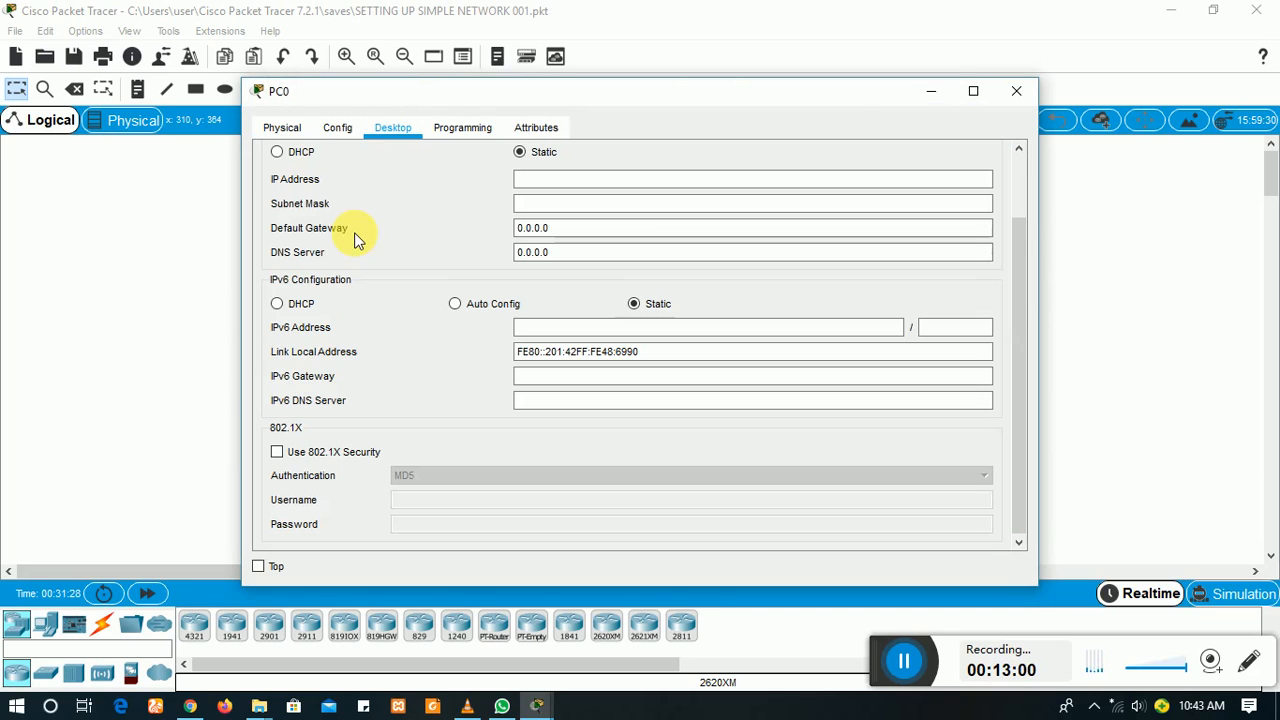
pyautogui.moveTo(710, 82); pyautogui.dragTo(960, 60)
# Step: Give PC0 the static IP address 192.168.10.2 with mask 255.255.255.0 and default gateway 192.168.10.1, and close its window
pyautogui.click(905, 154)
pyautogui.click(887, 157)
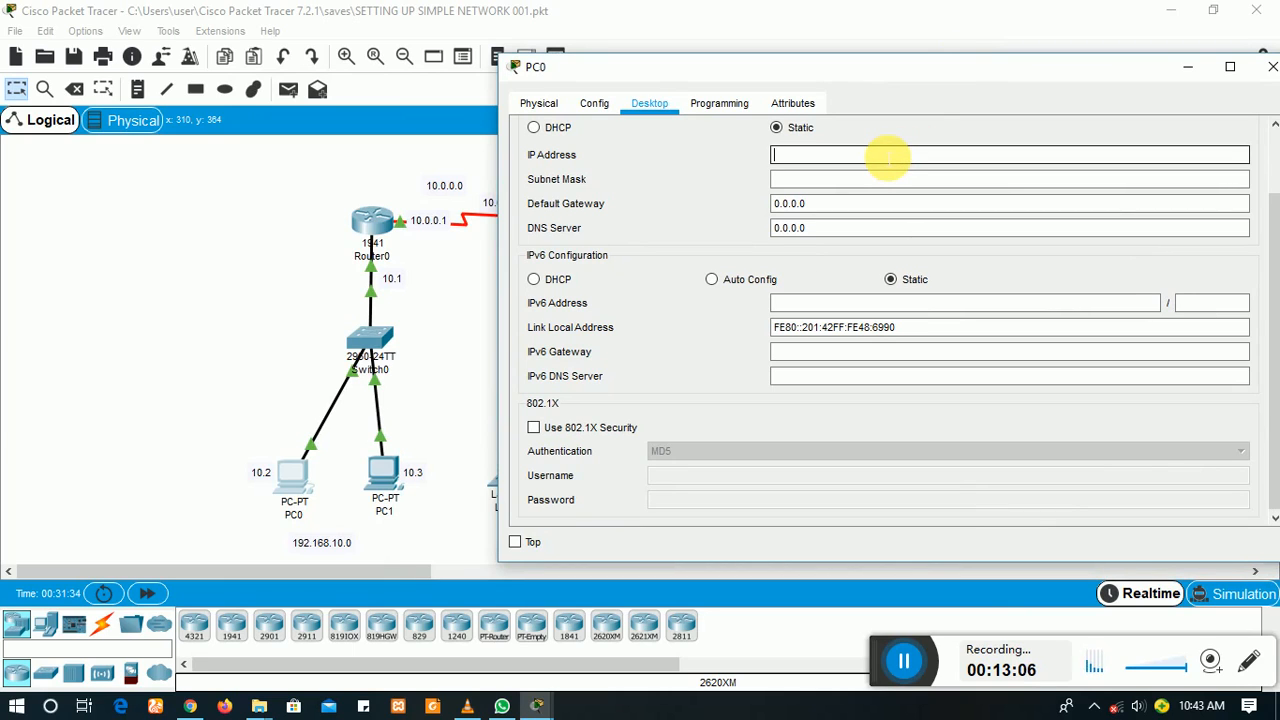
pyautogui.write('192.168.10.2')
pyautogui.press('Tab')
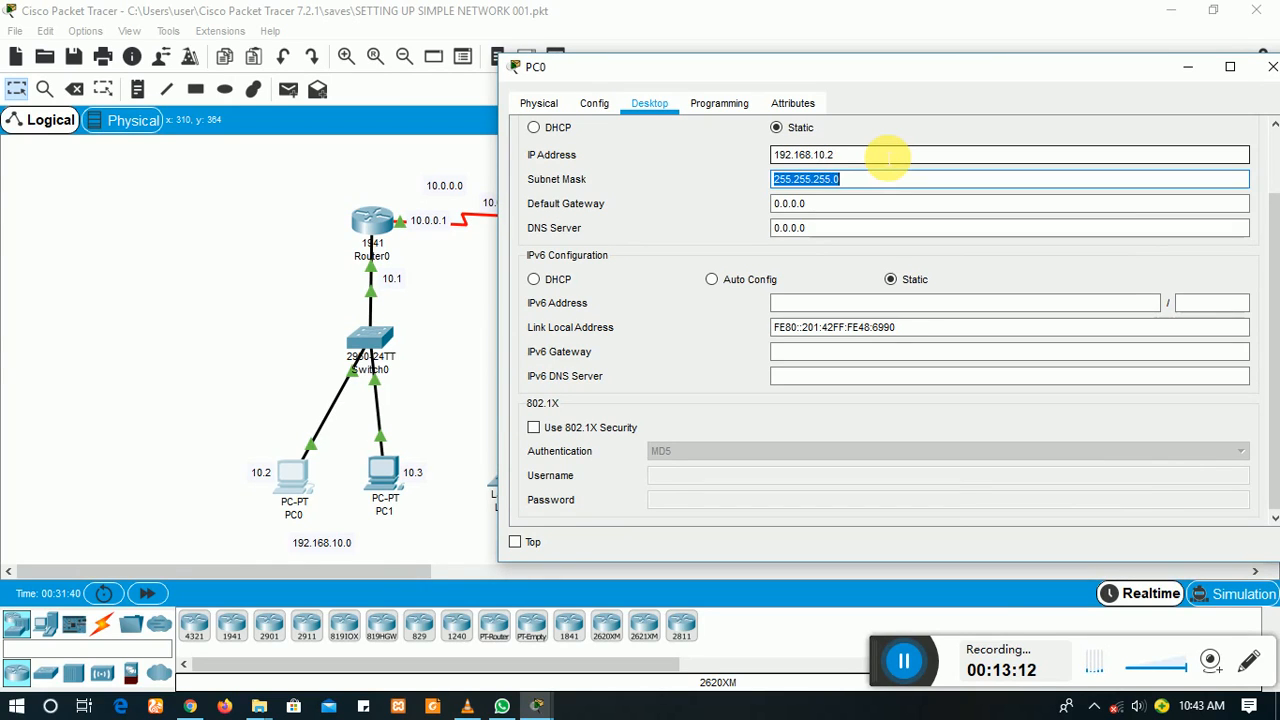
pyautogui.click(829, 207)
pyautogui.moveTo(829, 207); pyautogui.dragTo(771, 208)
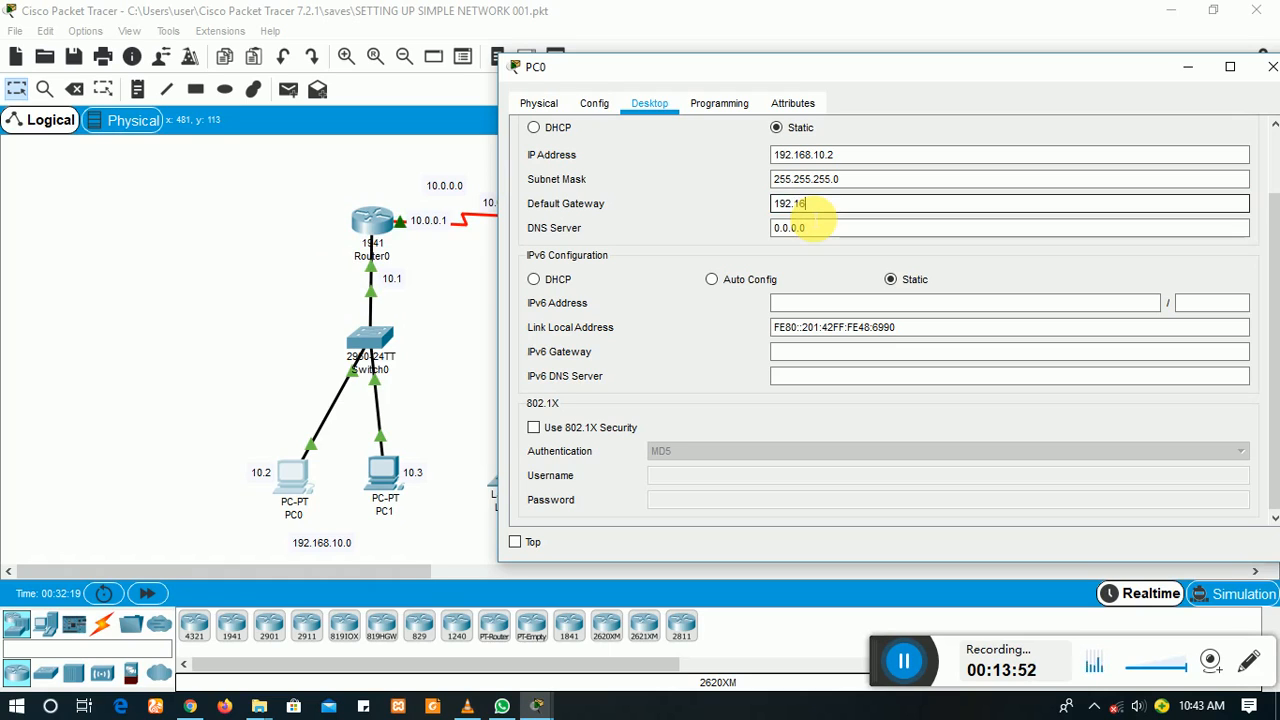
pyautogui.write('8.10')
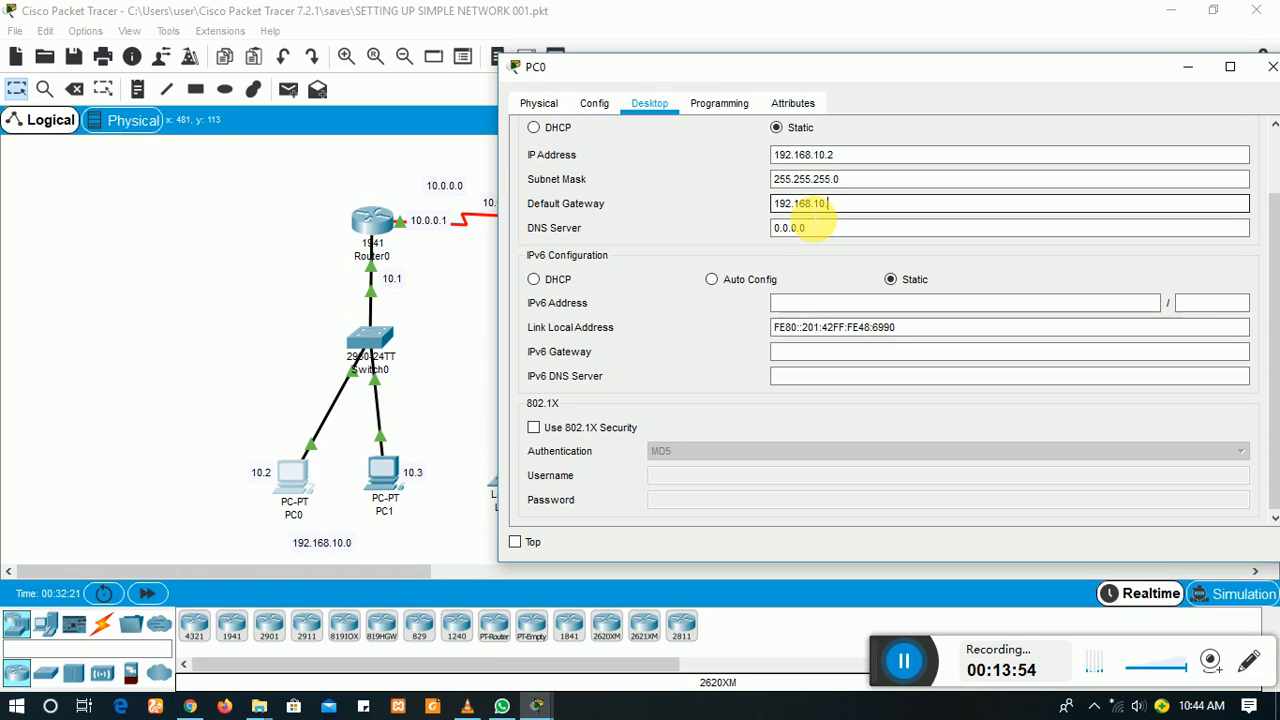
pyautogui.write('.1')
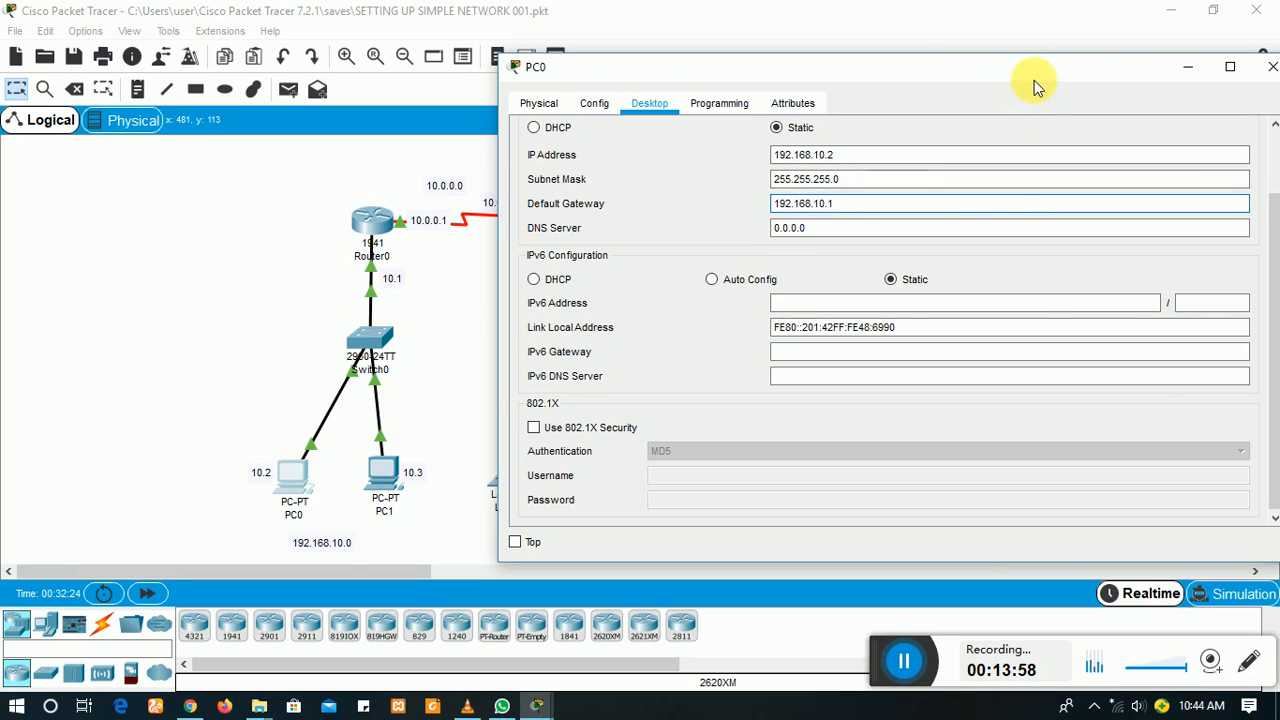
pyautogui.moveTo(1034, 80); pyautogui.dragTo(867, 50)
pyautogui.click(1102, 47)
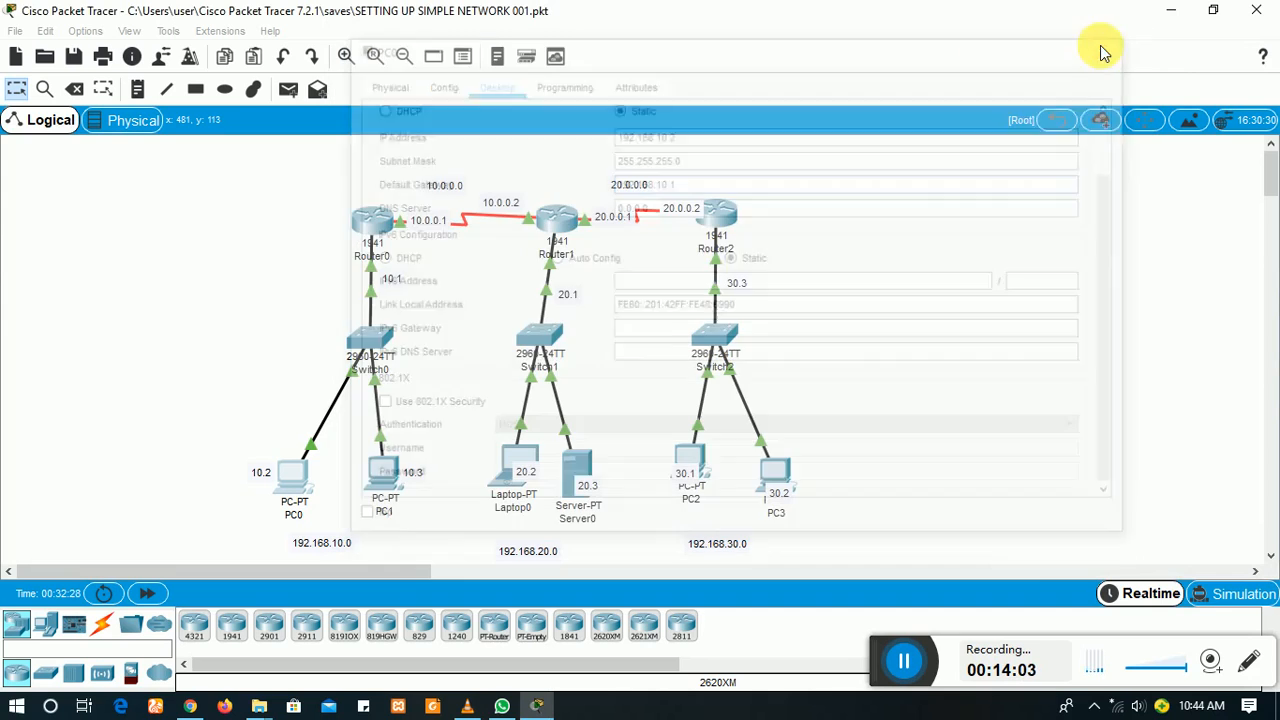
# Step: Open PC1's IP Configuration and place its window beside the left branch of the topology
pyautogui.click(382, 470)
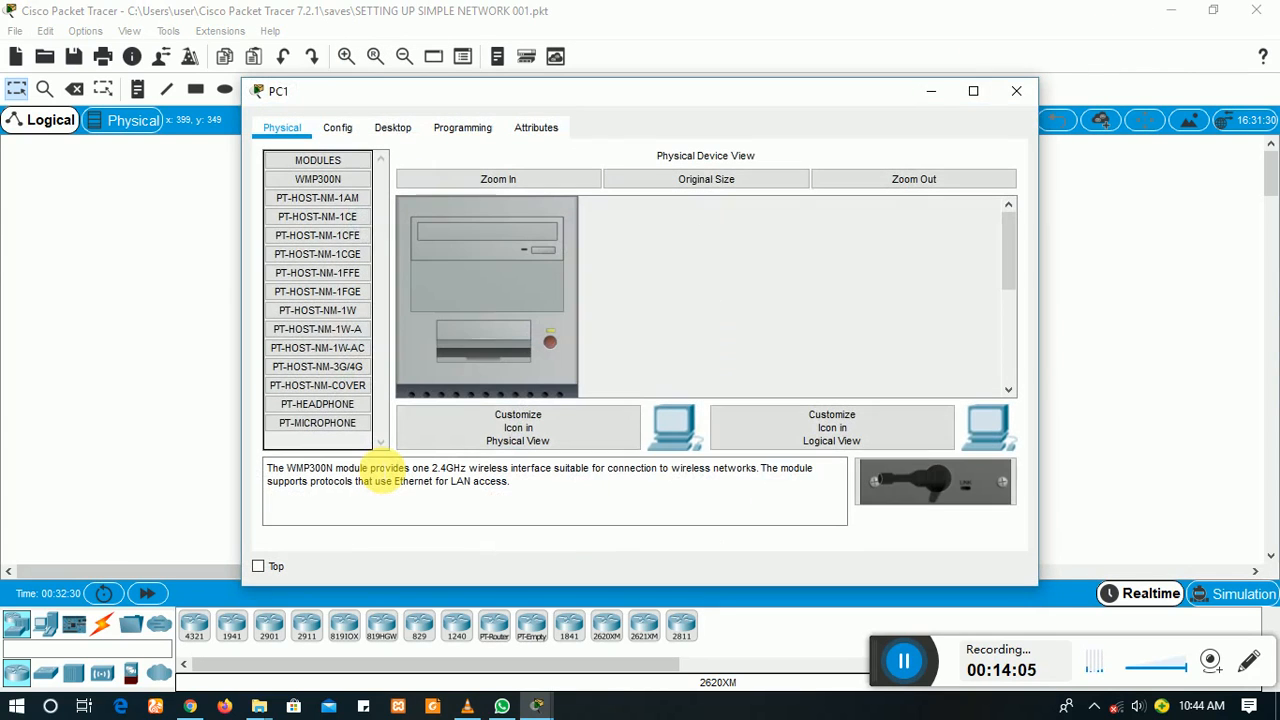
pyautogui.click(390, 128)
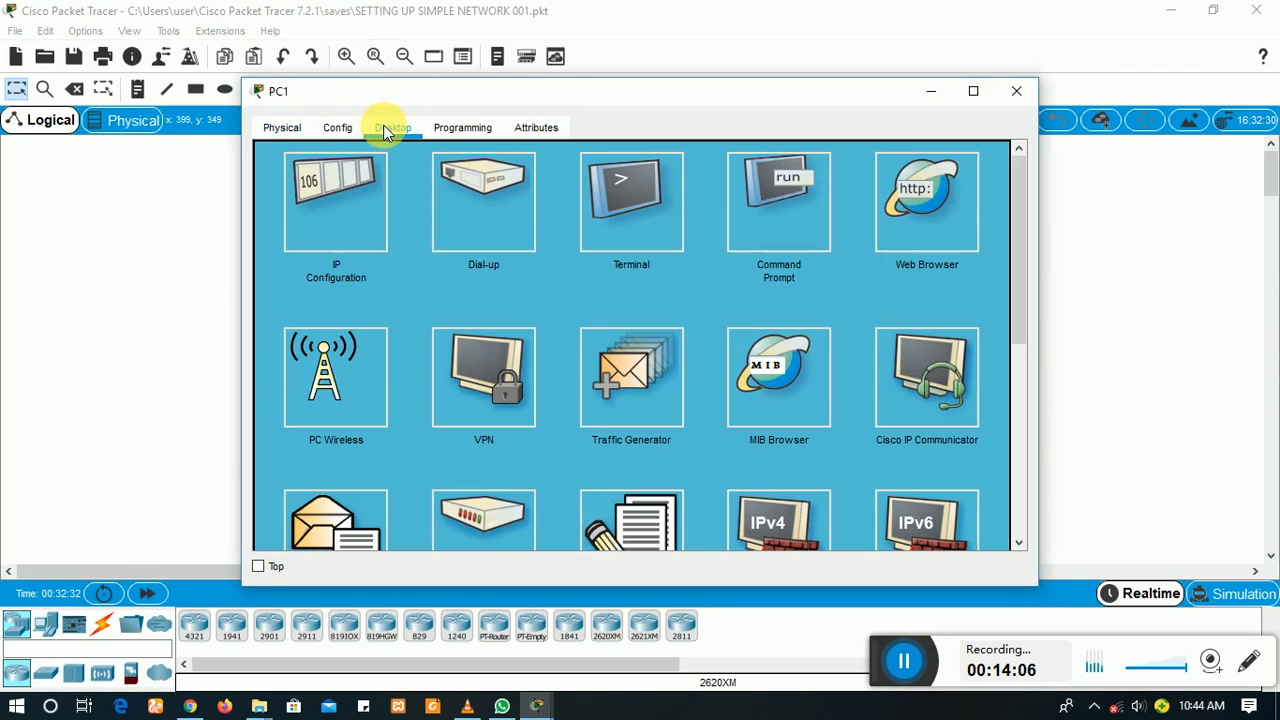
pyautogui.click(337, 185)
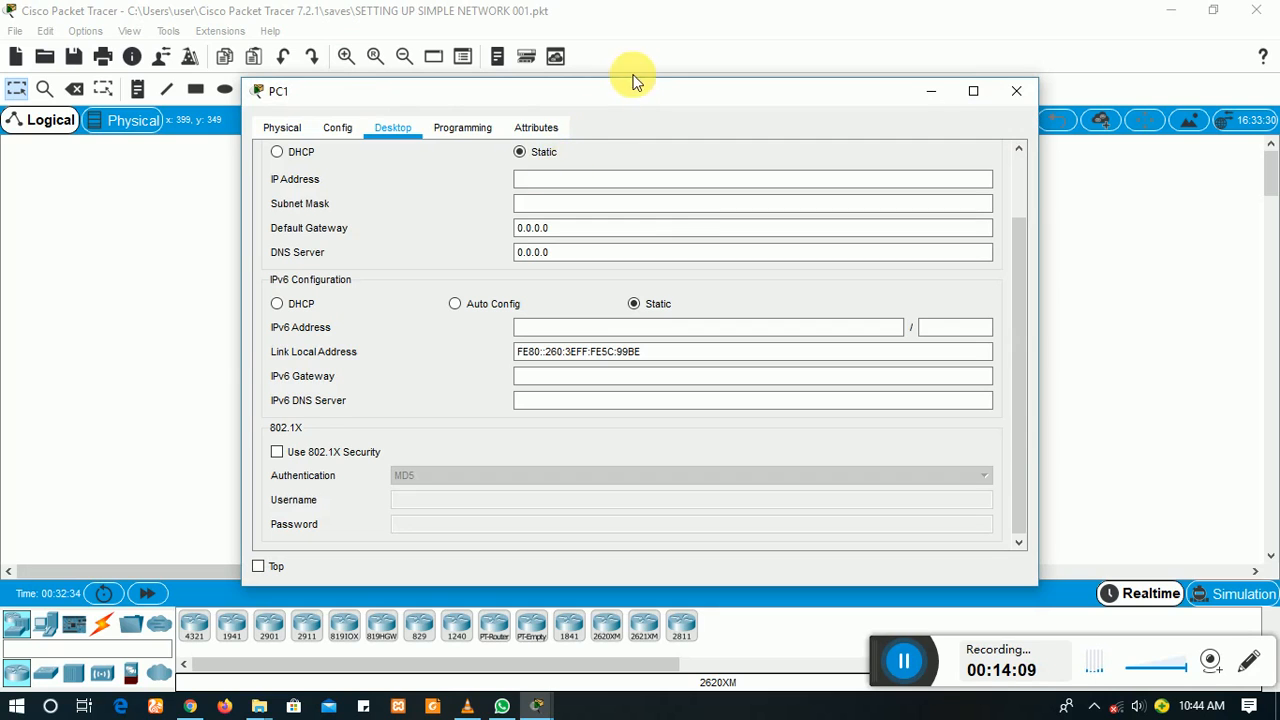
pyautogui.moveTo(630, 88); pyautogui.dragTo(912, 78)
# Step: Give PC1 the static IP address 192.168.10.3 with mask 255.255.255.0 and default gateway 192.168.10.1, and close its window
pyautogui.click(886, 172)
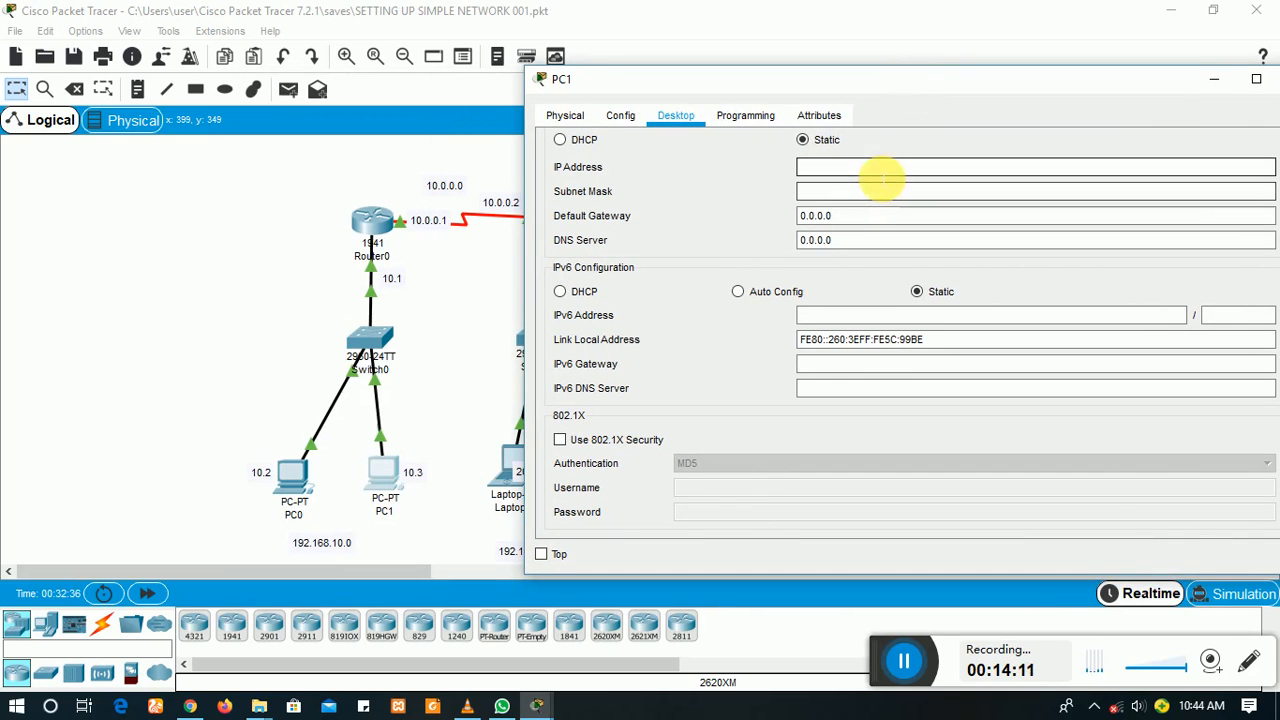
pyautogui.write('192.')
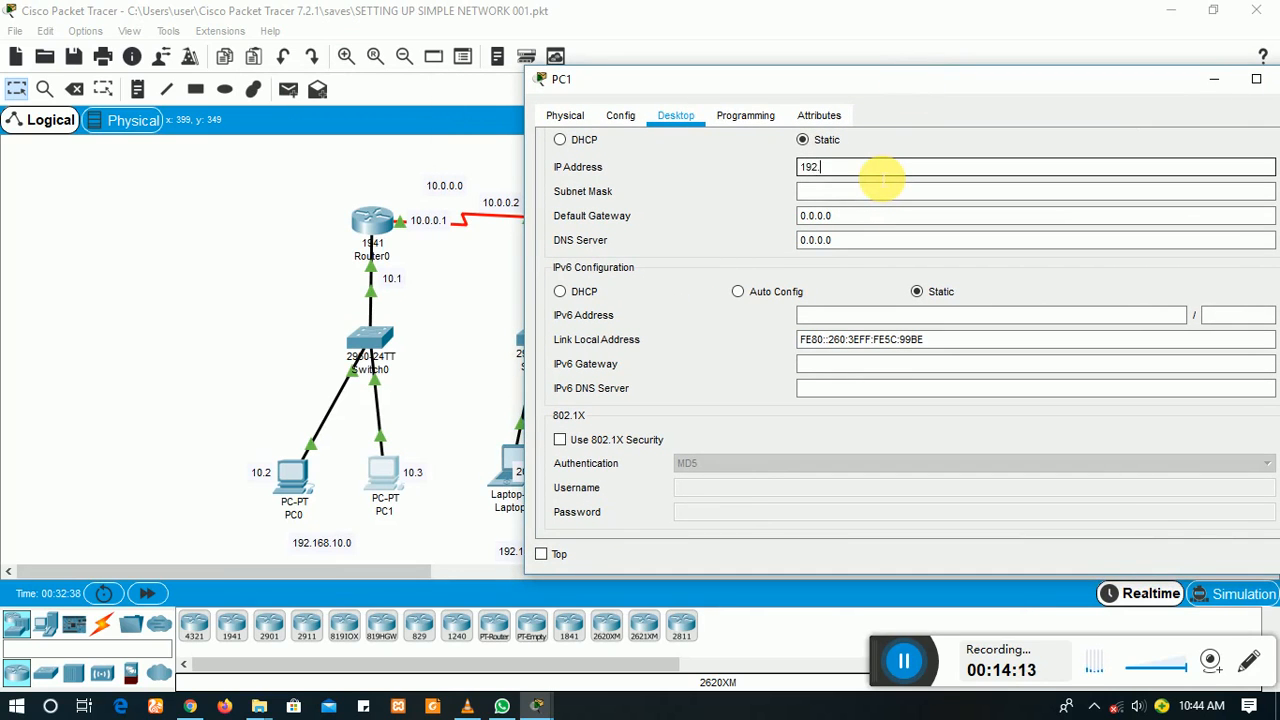
pyautogui.write('168.10.3')
pyautogui.press('Tab')
pyautogui.press('Tab')
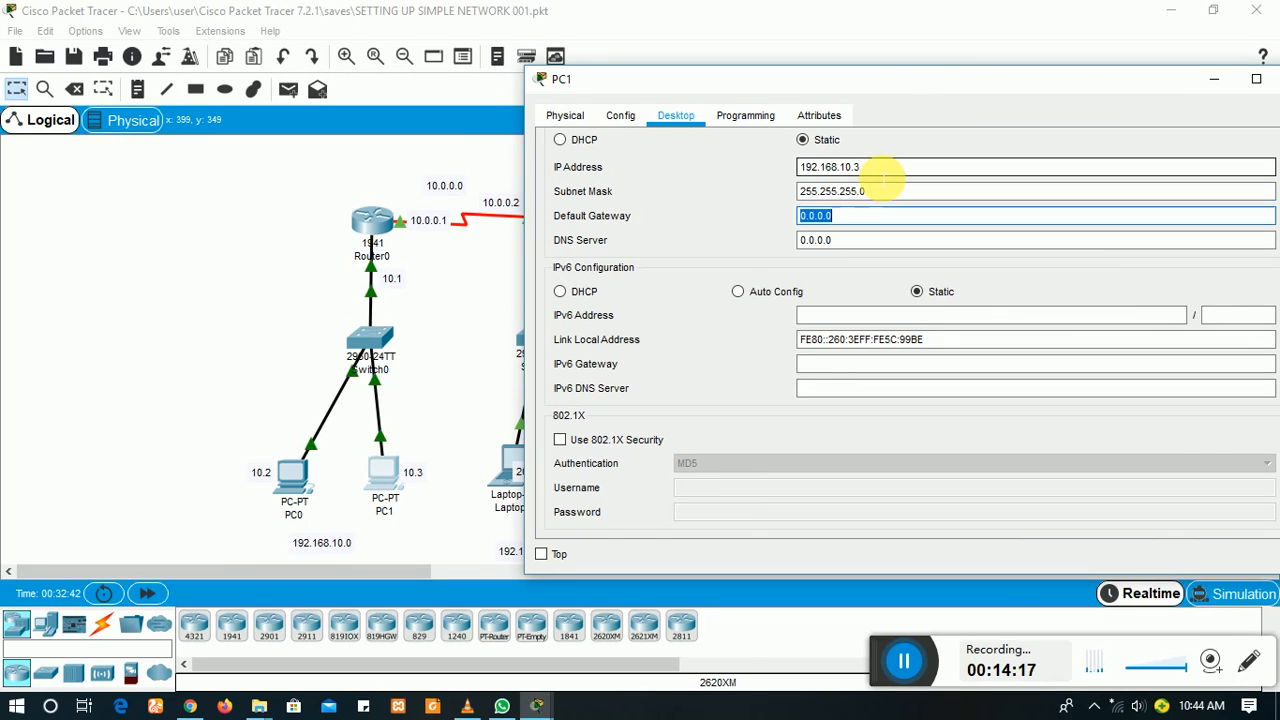
pyautogui.write('192.168')
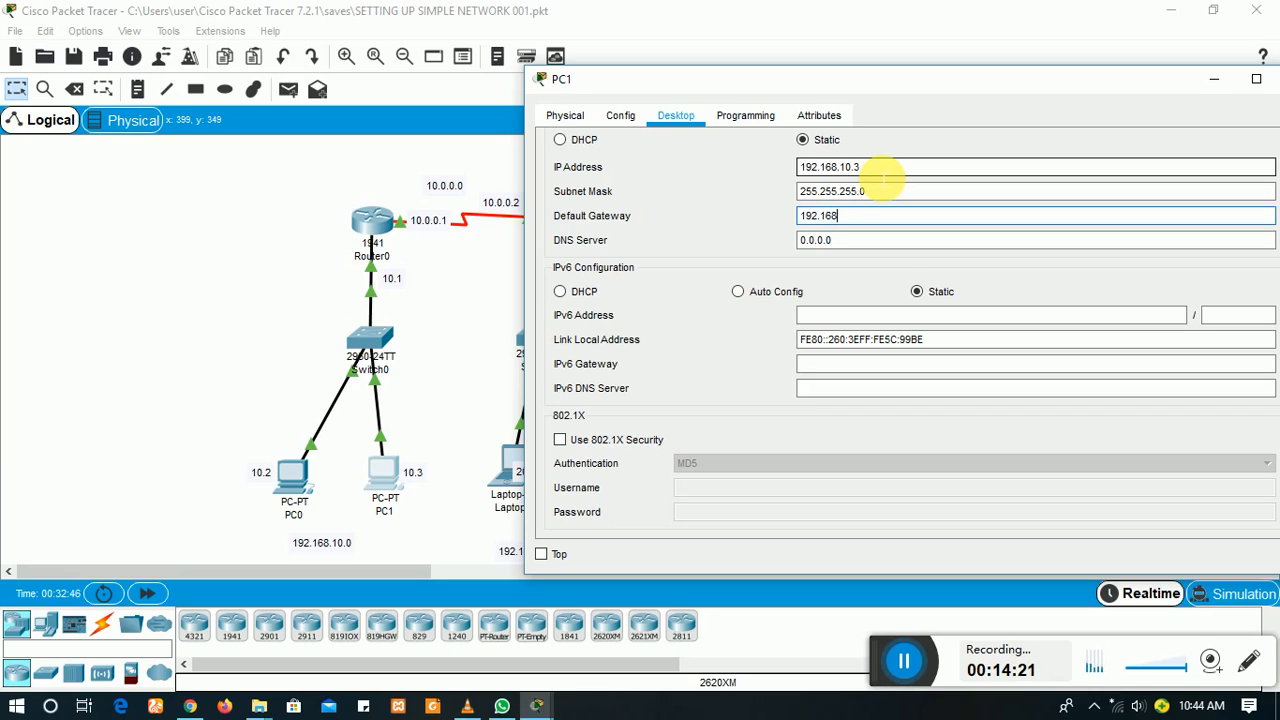
pyautogui.write('.10.1')
pyautogui.moveTo(849, 80); pyautogui.dragTo(603, 76)
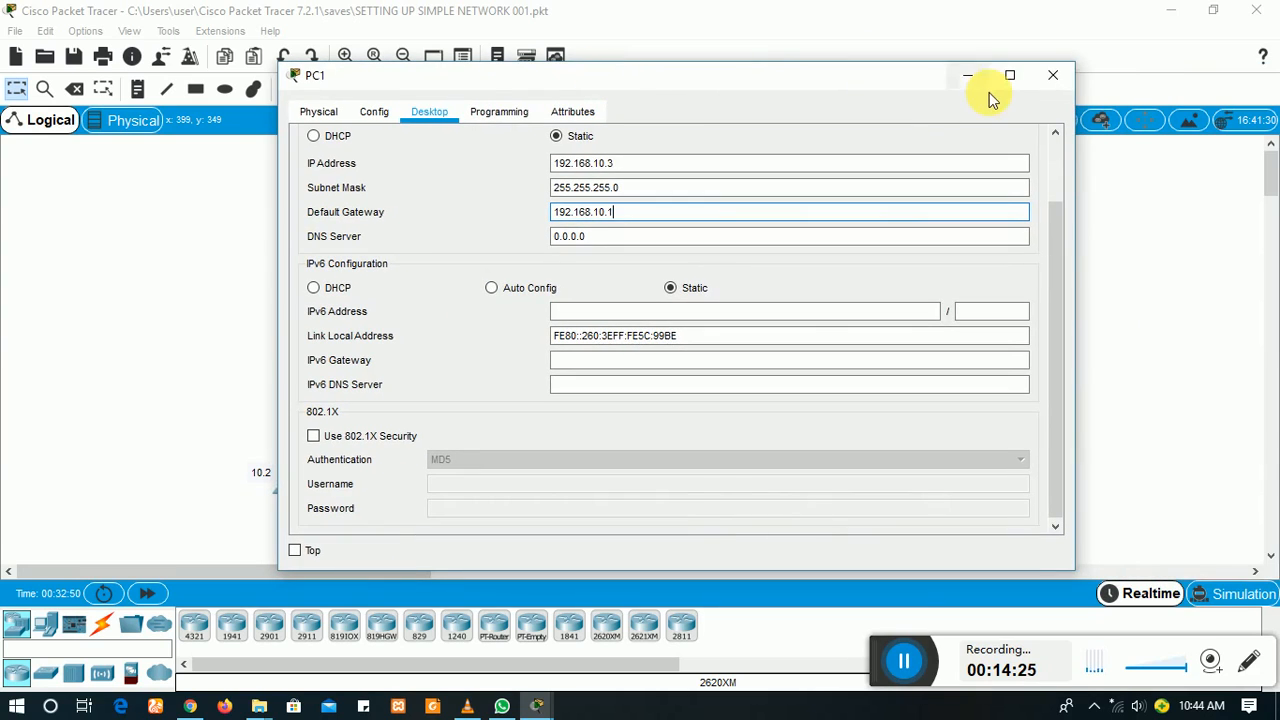
pyautogui.click(1054, 76)
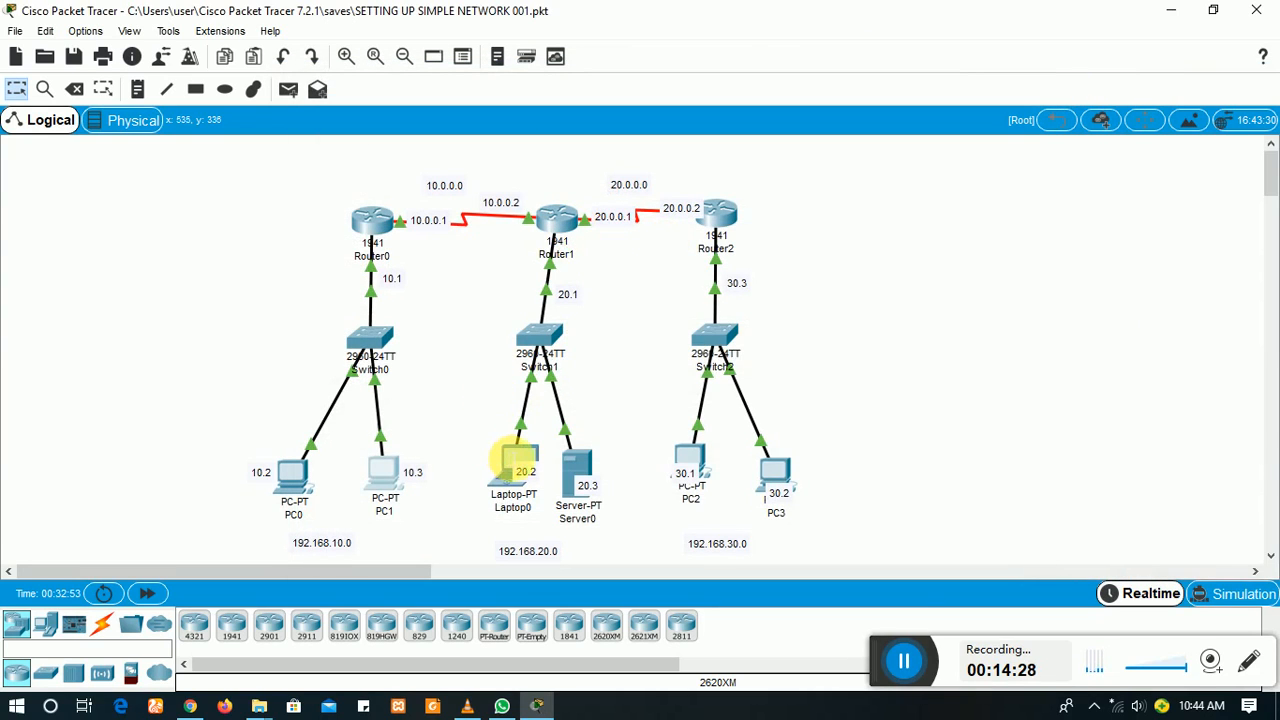
# Step: Open Laptop0's IP Configuration, dismissing the icon customization dialog, and place its window in front of the topology with the address labels in view
pyautogui.click(515, 460)
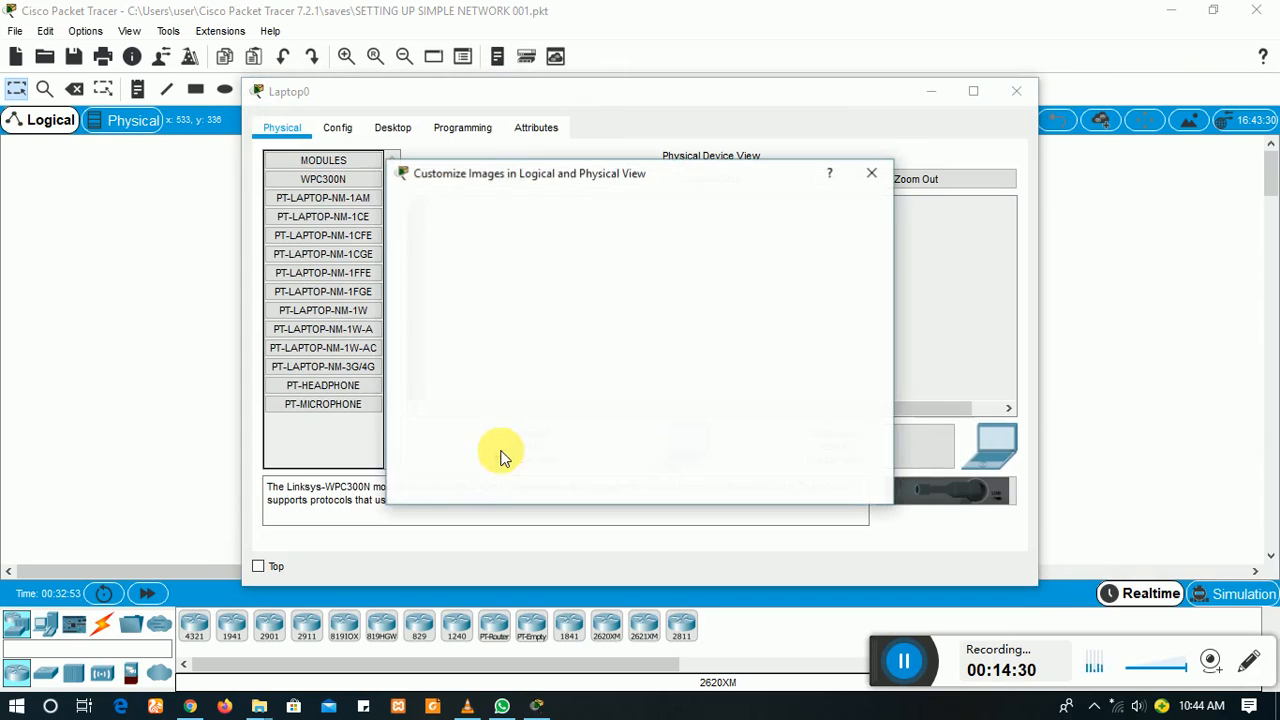
pyautogui.click(786, 481)
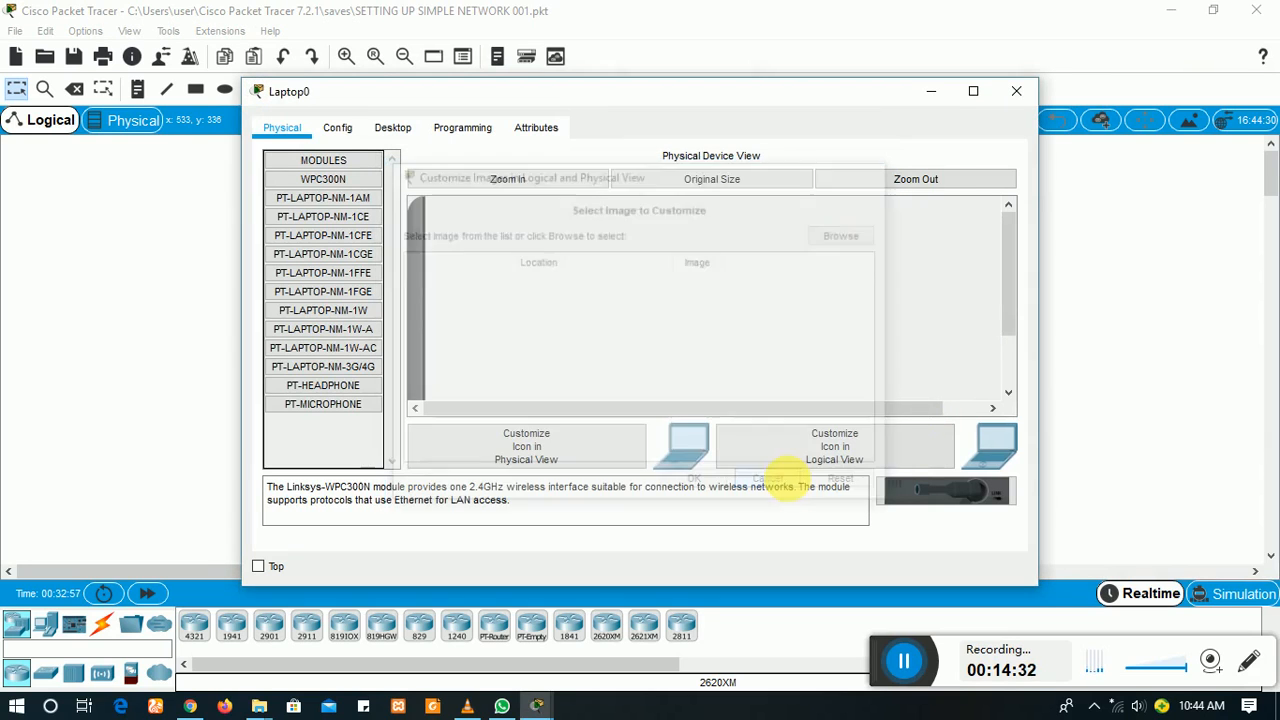
pyautogui.click(395, 127)
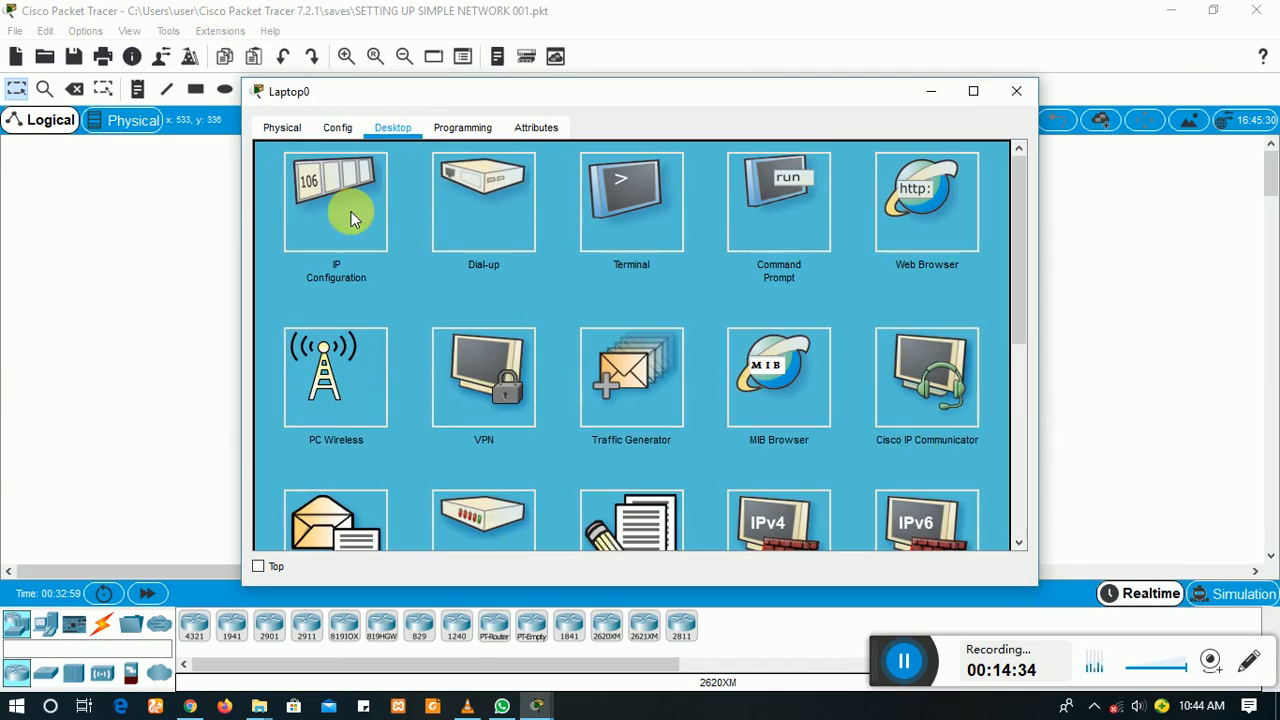
pyautogui.click(349, 212)
pyautogui.moveTo(727, 92); pyautogui.dragTo(914, 137)
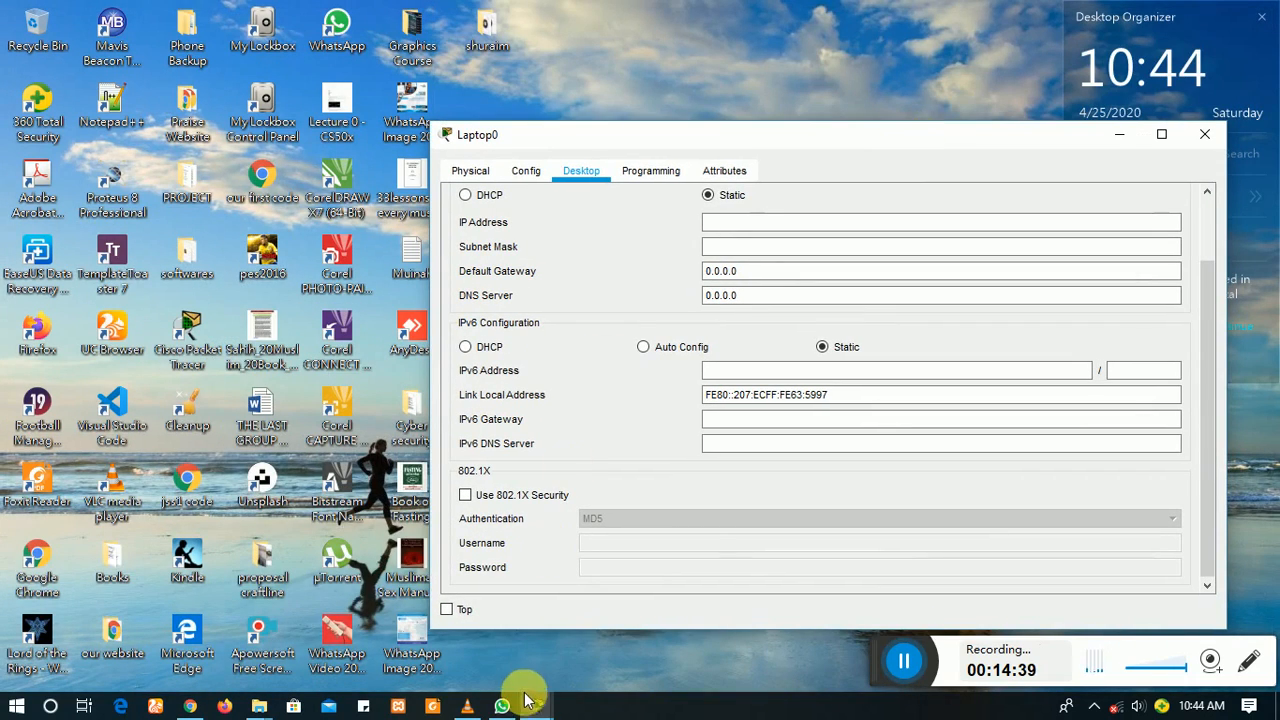
pyautogui.moveTo(520, 698)
pyautogui.click(460, 632)
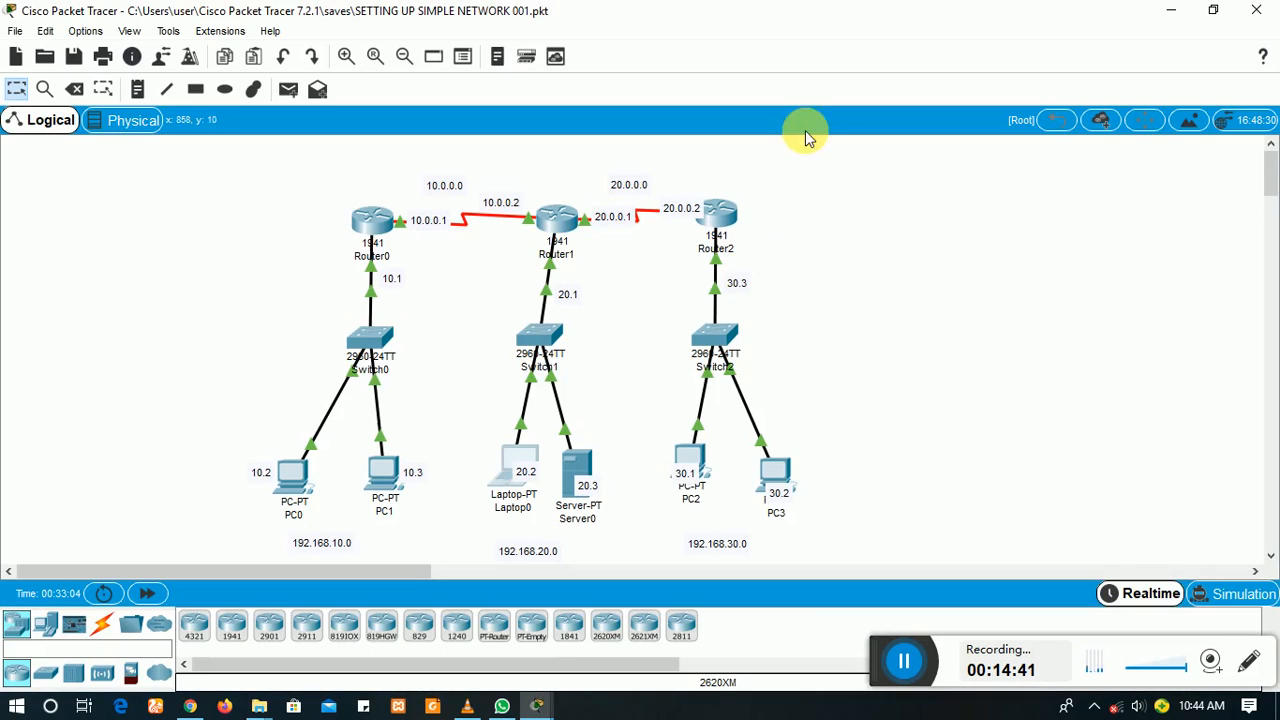
pyautogui.moveTo(540, 685)
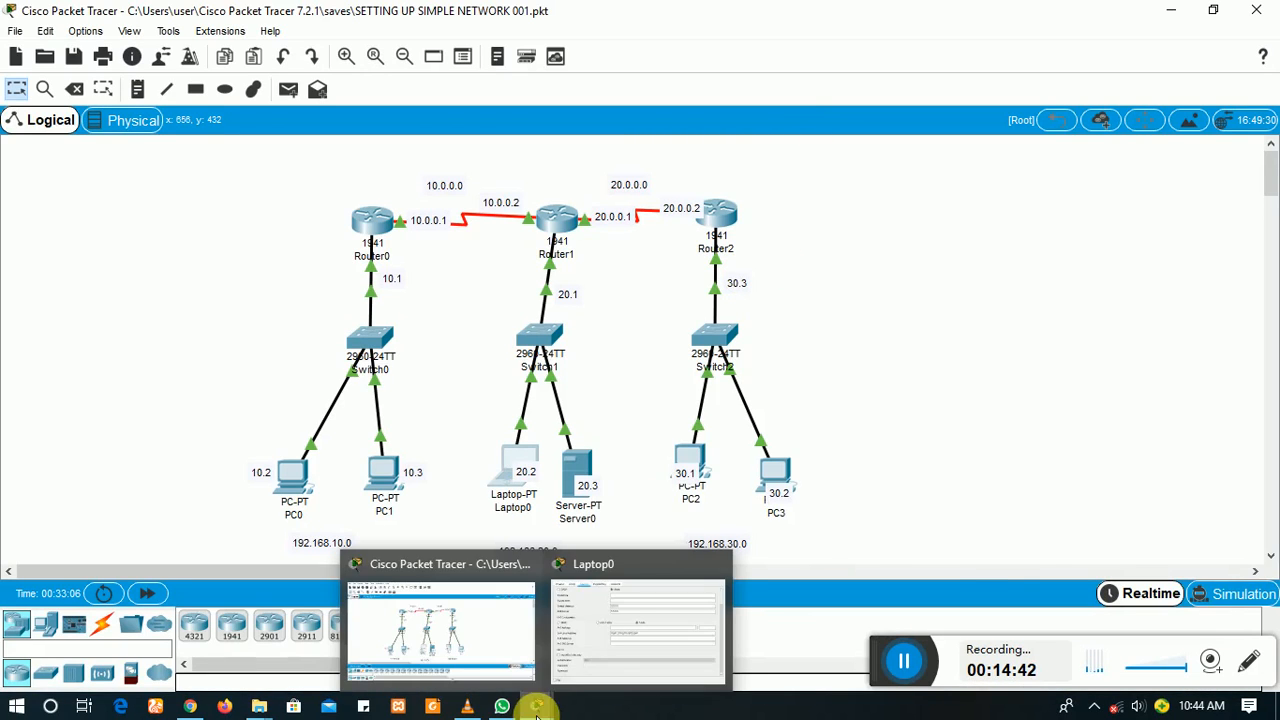
pyautogui.click(595, 631)
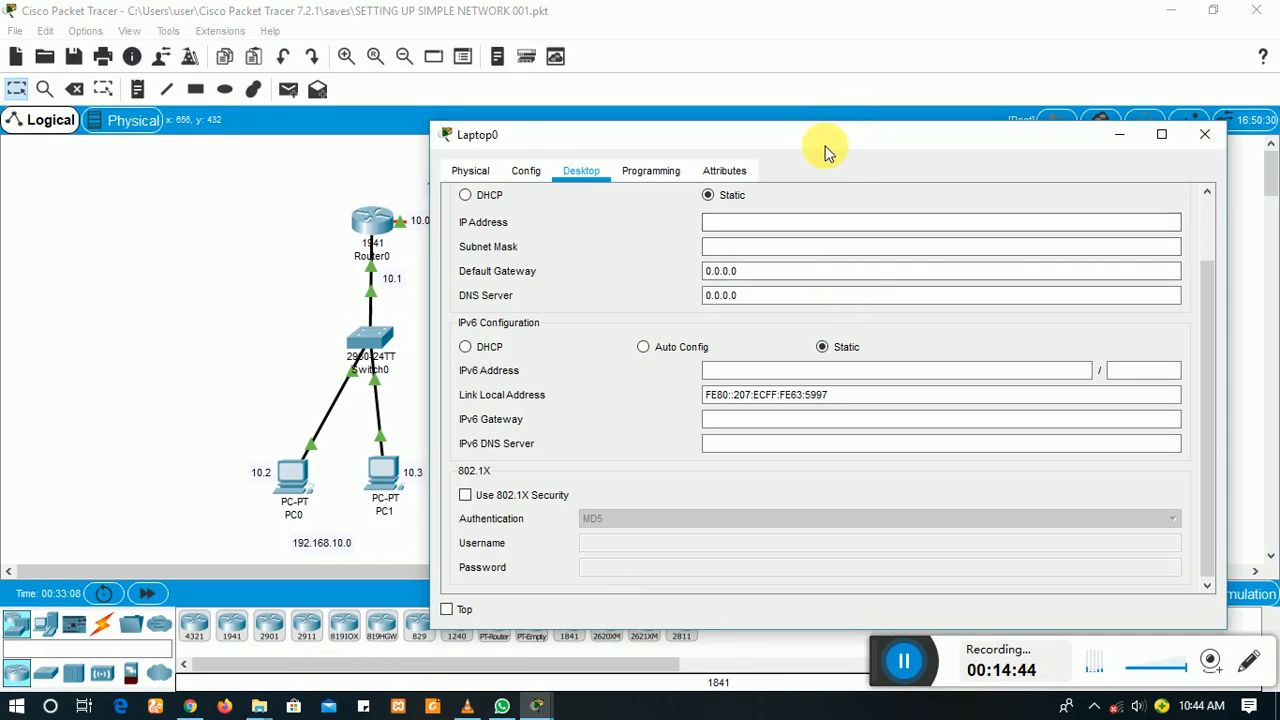
pyautogui.moveTo(820, 136); pyautogui.dragTo(909, 16)
# Step: Give Laptop0 the static IP address 192.168.20.2 with mask 255.255.255.0 and default gateway 192.168.20.1, and close its window
pyautogui.click(840, 104)
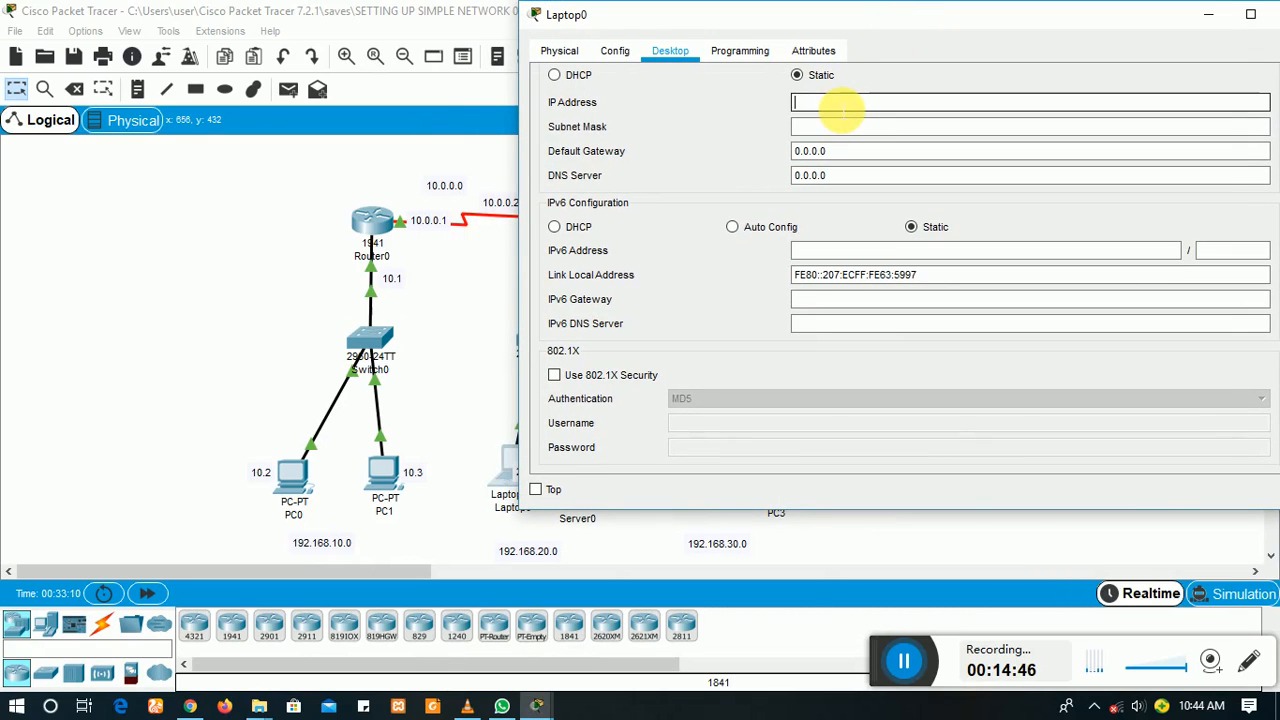
pyautogui.write('192.168.20')
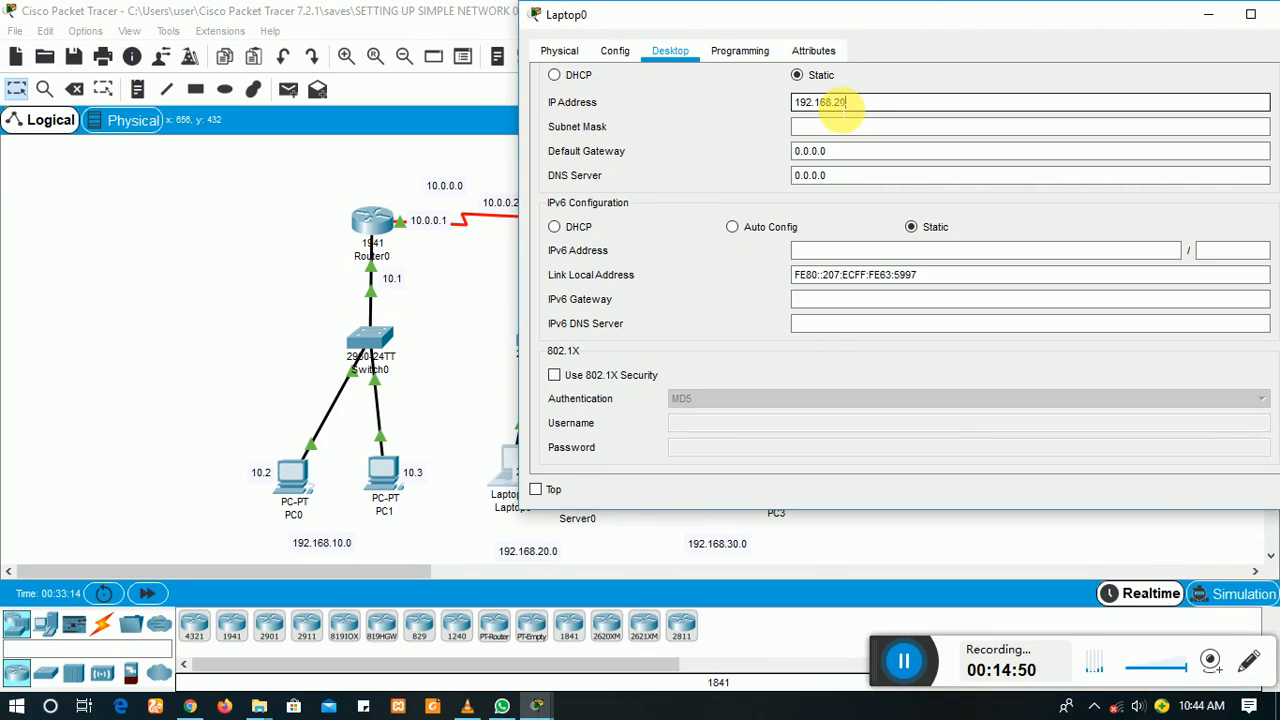
pyautogui.write('.2')
pyautogui.press('Tab')
pyautogui.press('Tab')
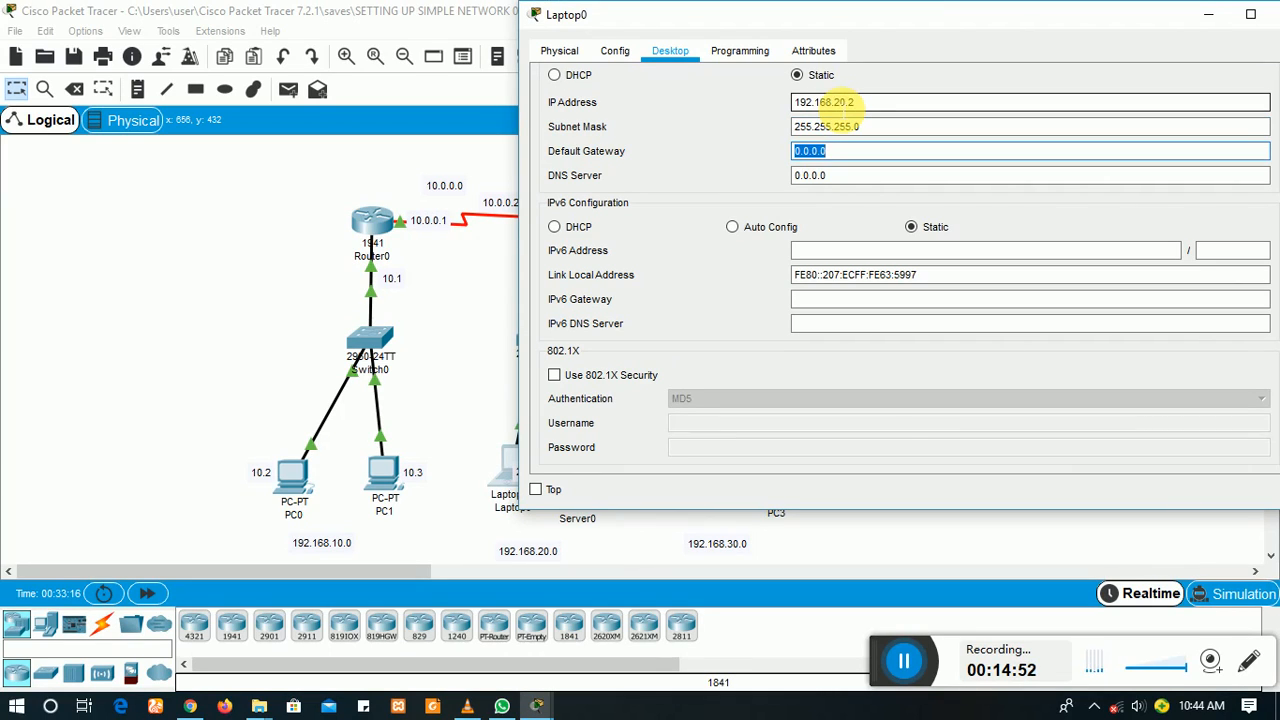
pyautogui.write('192.168.20.1')
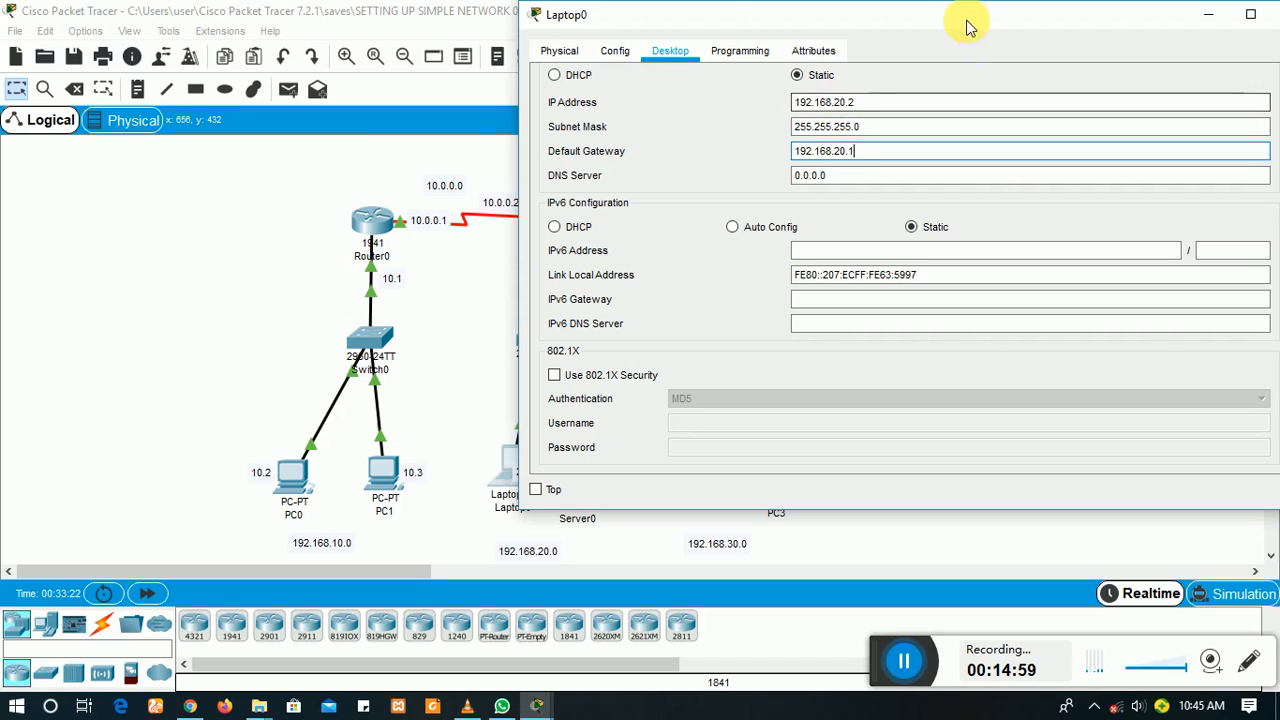
pyautogui.moveTo(966, 29); pyautogui.dragTo(791, 69)
pyautogui.click(1107, 63)
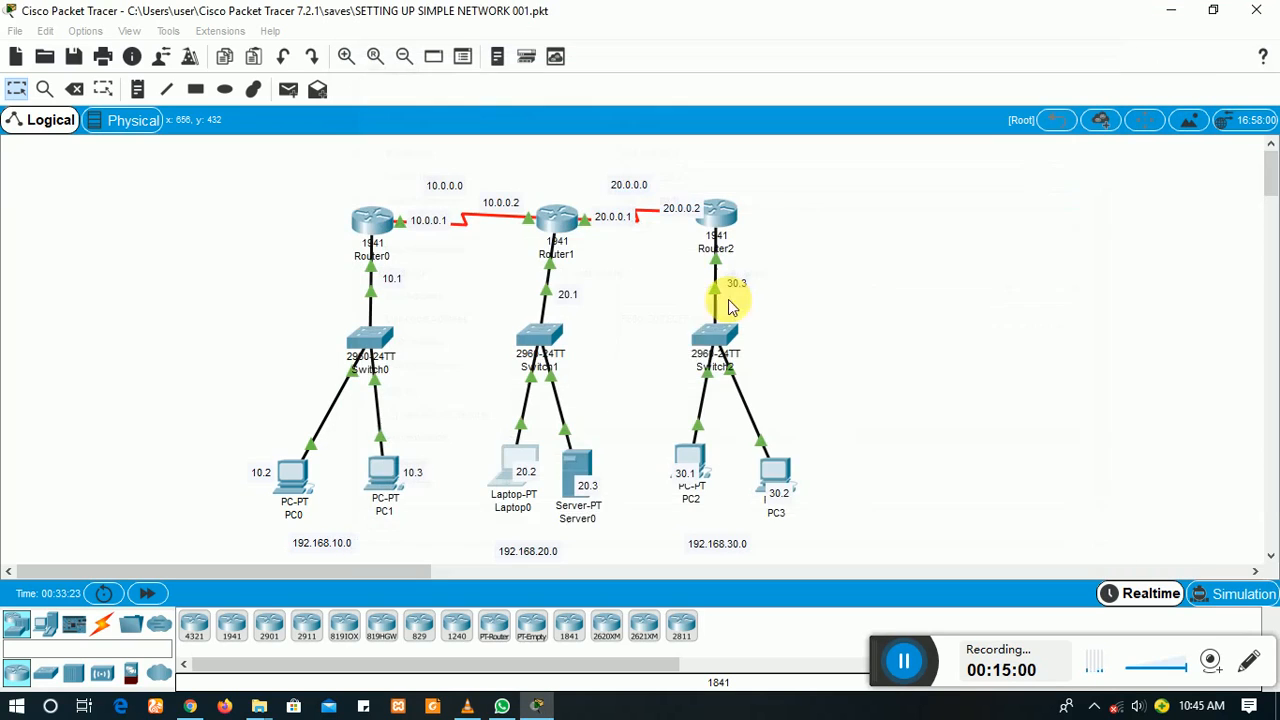
# Step: Open Server0's IP Configuration with the IPv4 address field ready for entry
pyautogui.click(578, 478)
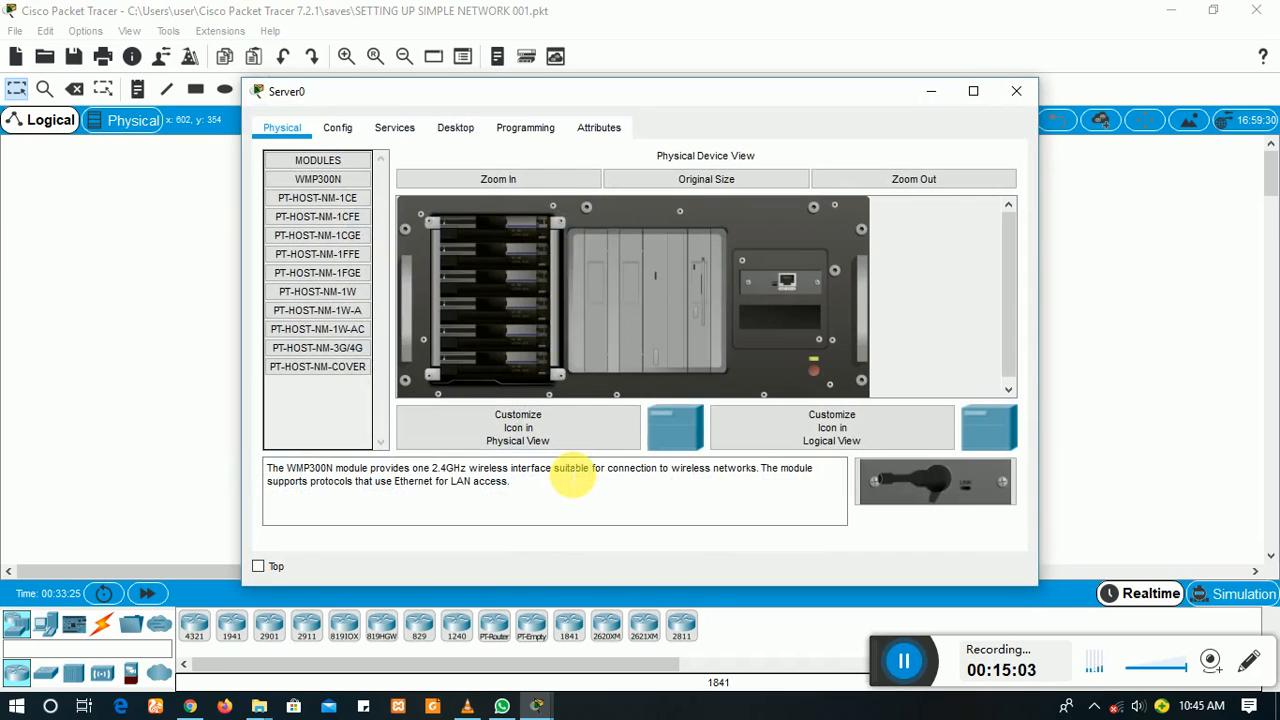
pyautogui.click(452, 130)
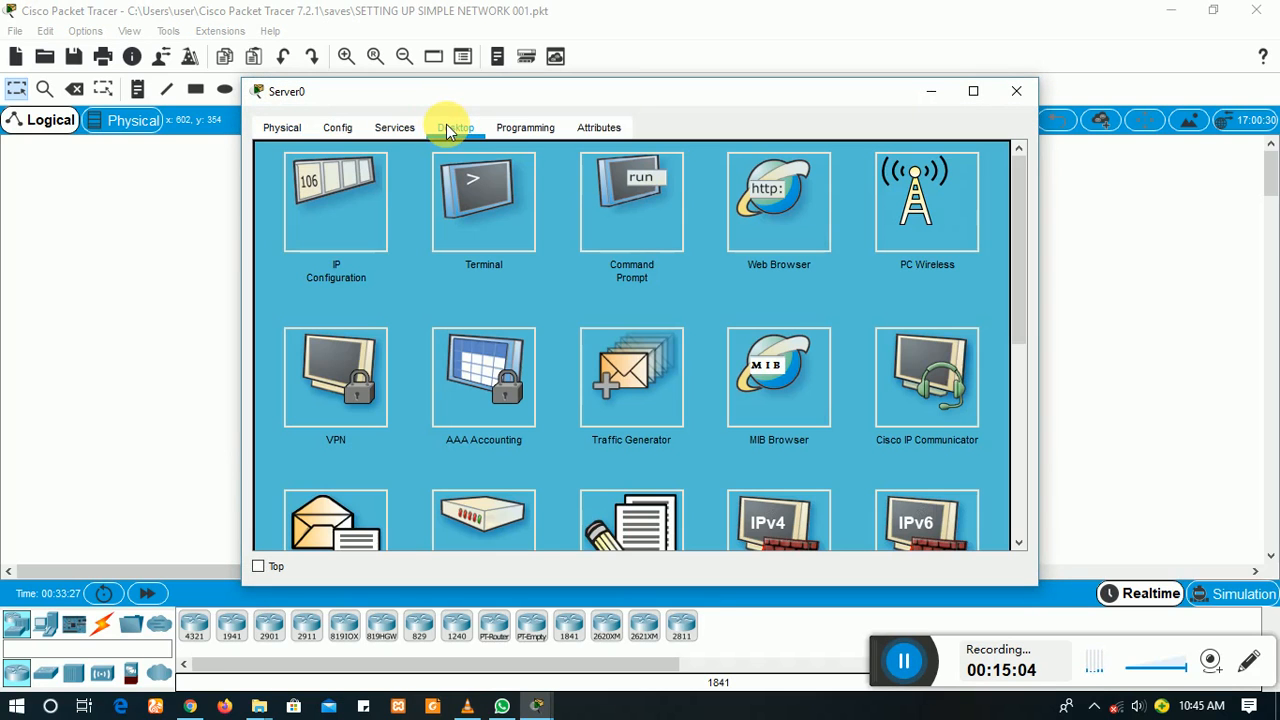
pyautogui.click(330, 250)
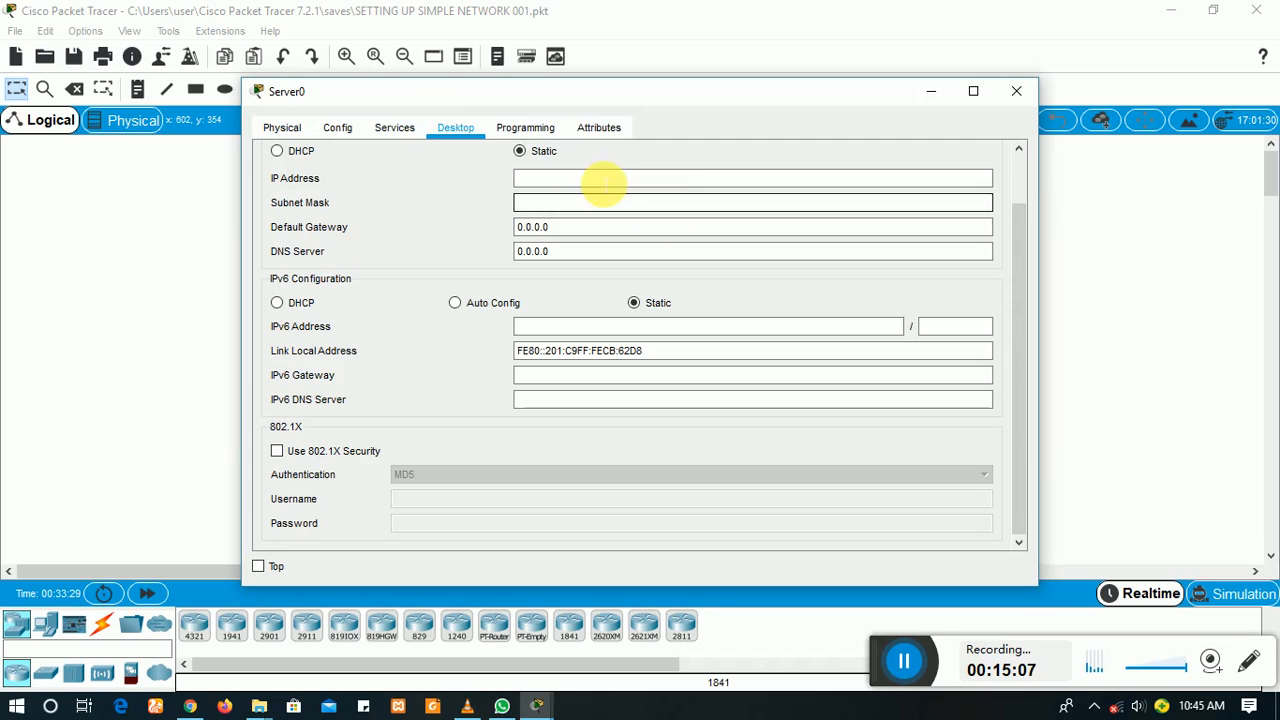
pyautogui.click(600, 180)
pyautogui.moveTo(694, 97); pyautogui.dragTo(680, 65)
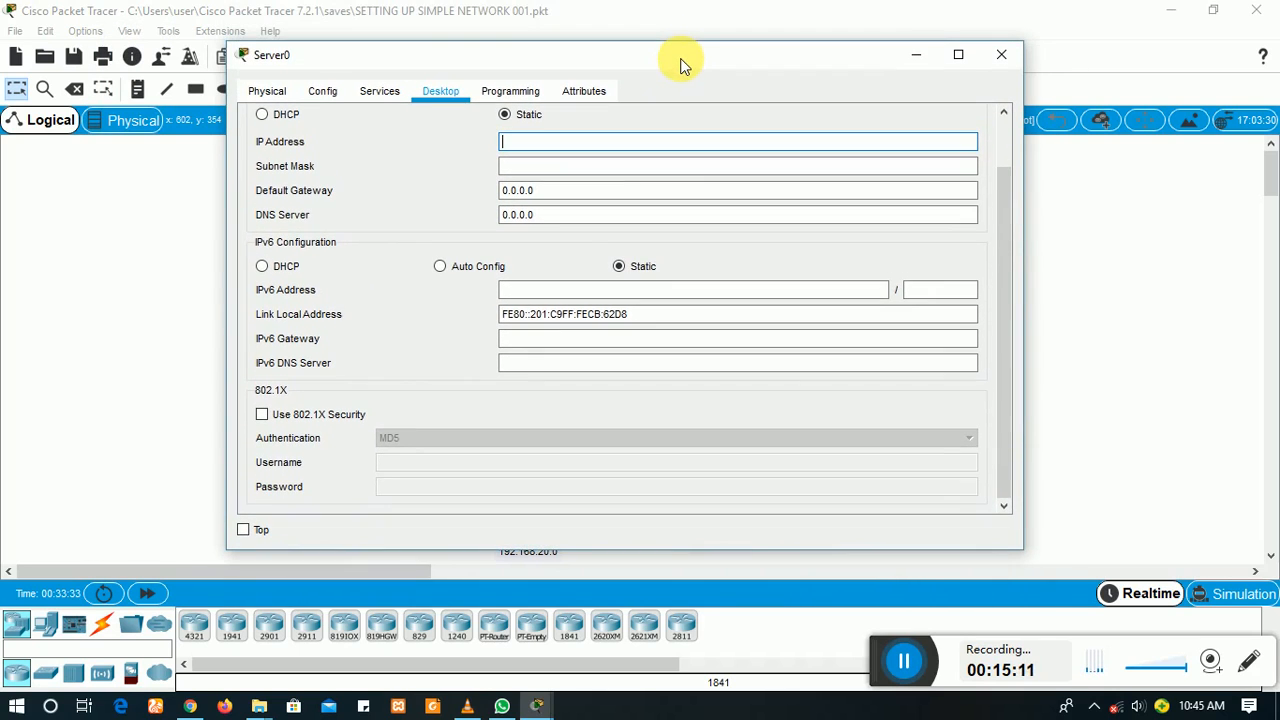
# Step: Give Server0 the static IP address 192.168.20.3 with mask 255.255.255.0 and default gateway 192.168.20.1, and close its window
pyautogui.write('192.168.20.3')
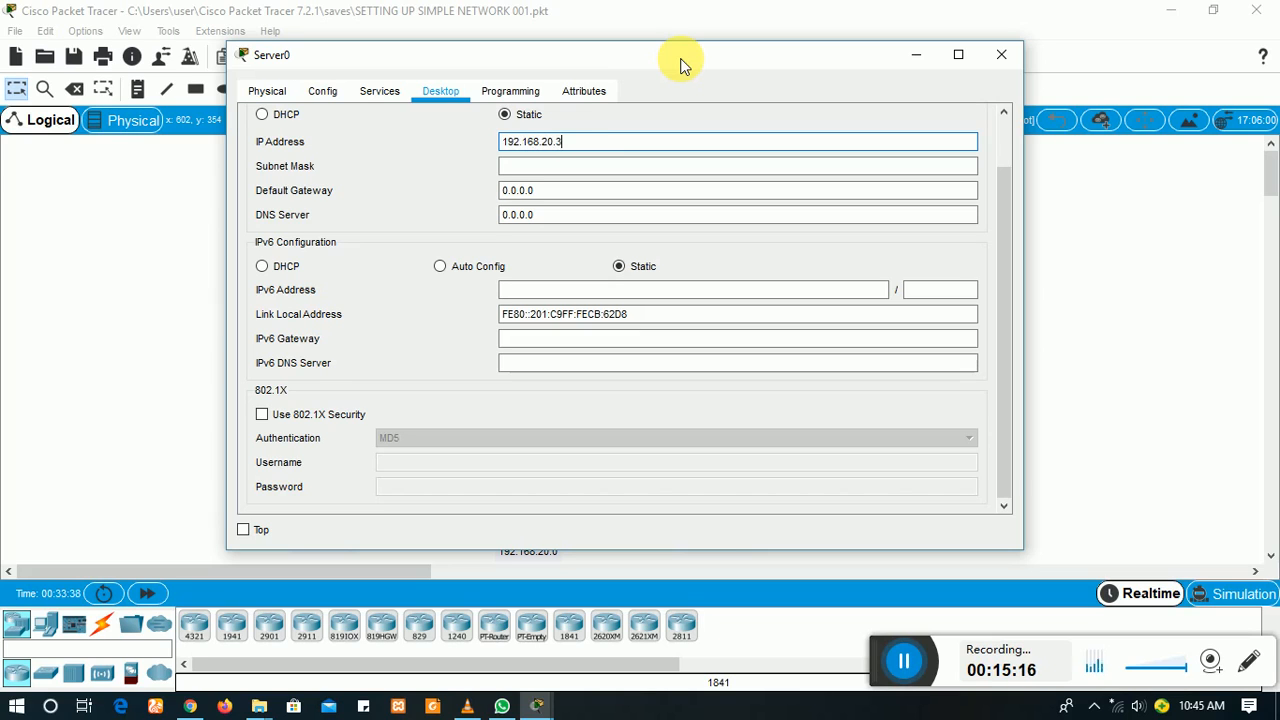
pyautogui.press('Tab')
pyautogui.press('Tab')
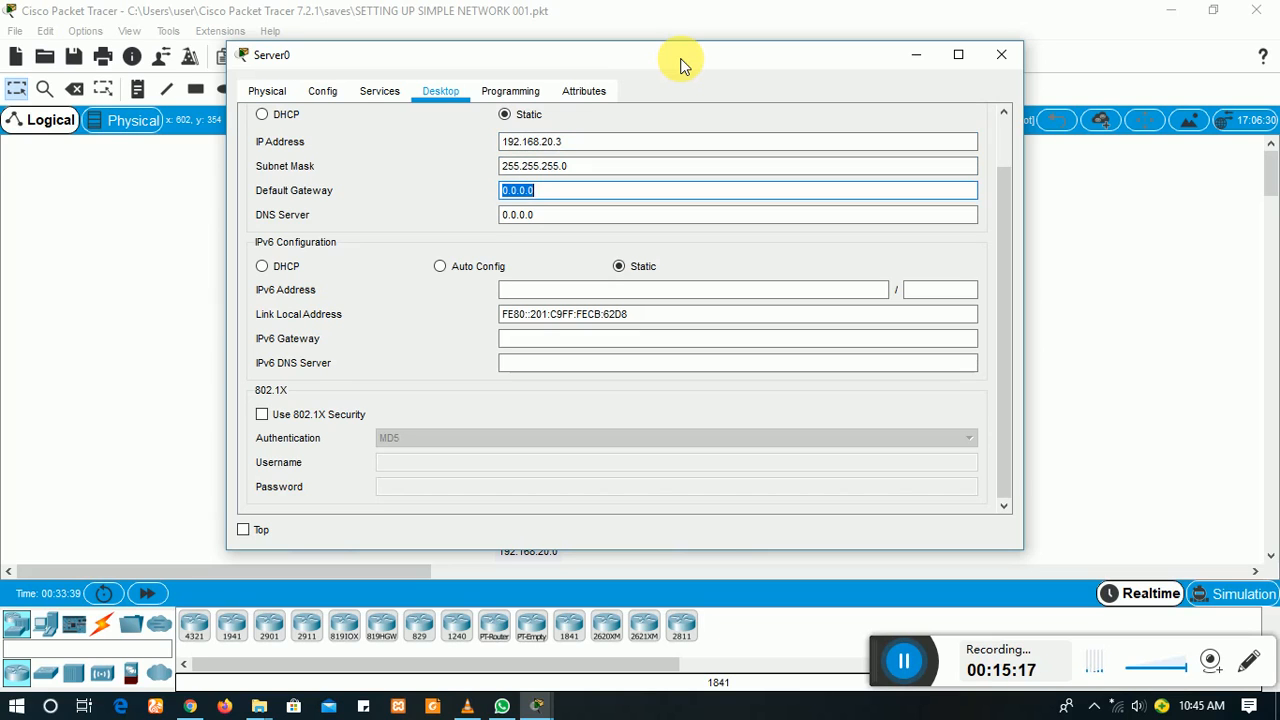
pyautogui.write('192.168.20.1')
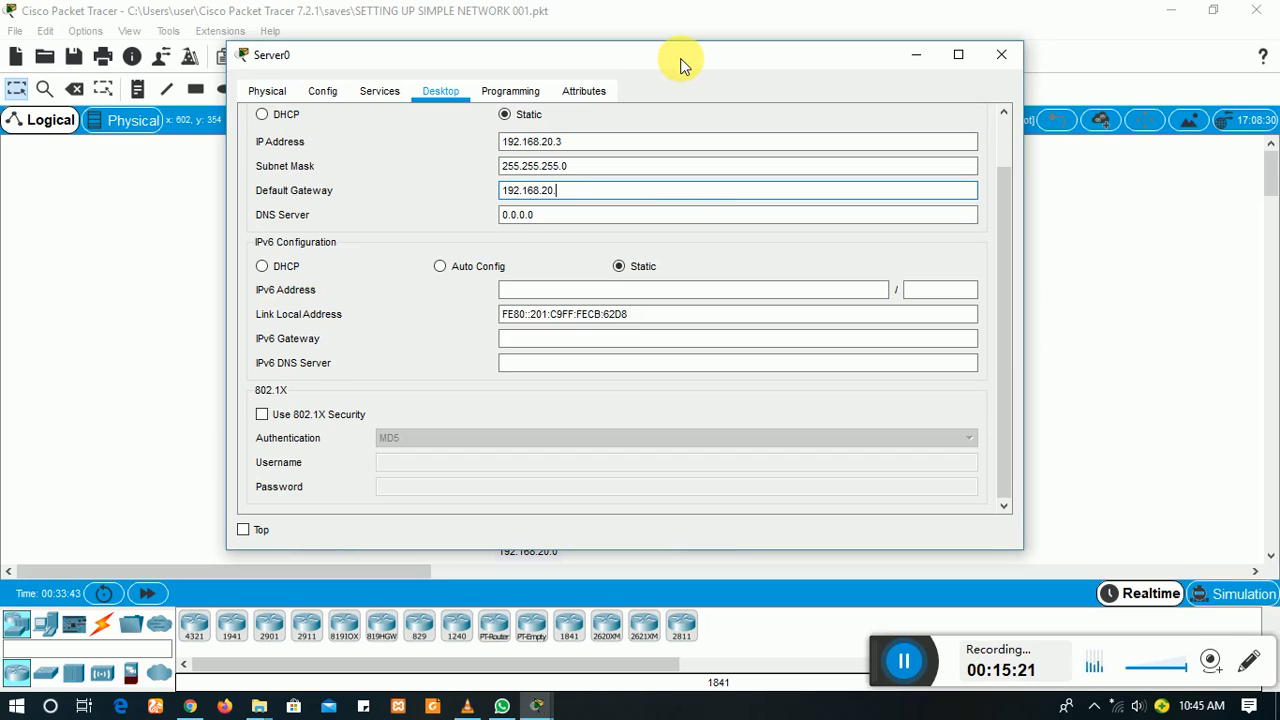
pyautogui.click(1000, 57)
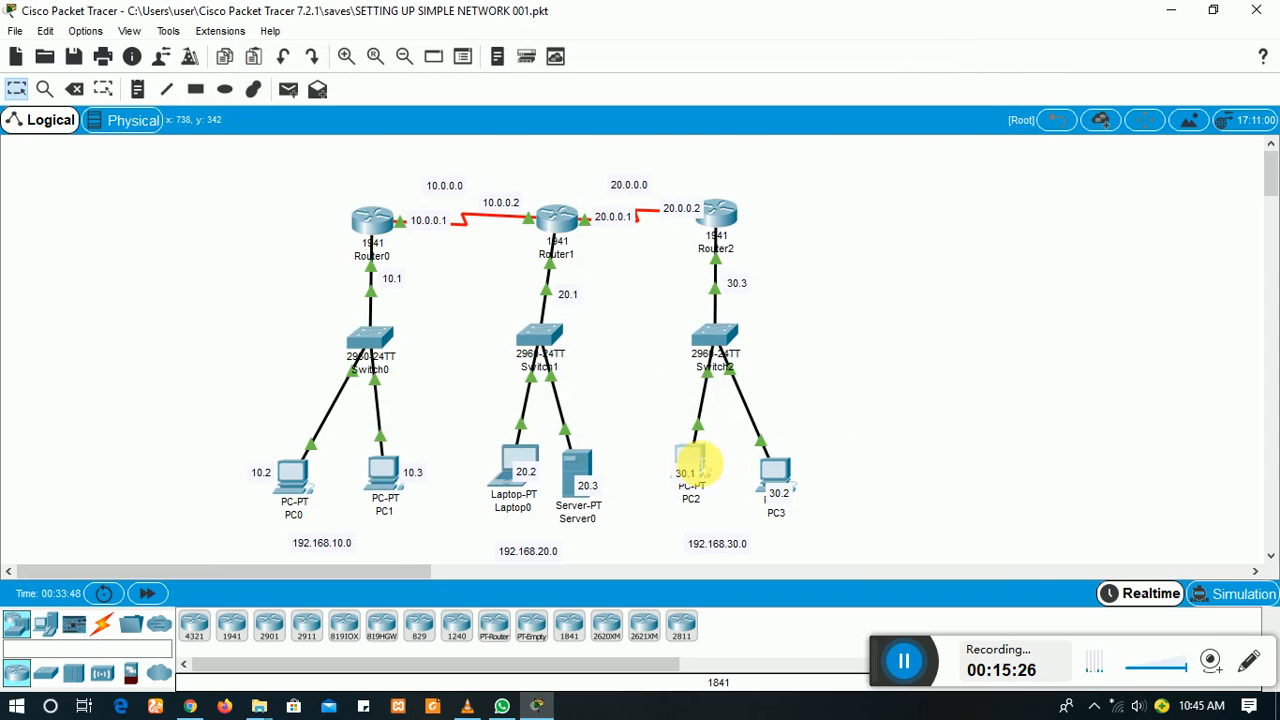
# Step: Give PC2 the static IP address 192.168.30.1 with mask 255.255.255.0 and default gateway 192.168.30.3, and close its window
pyautogui.click(697, 462)
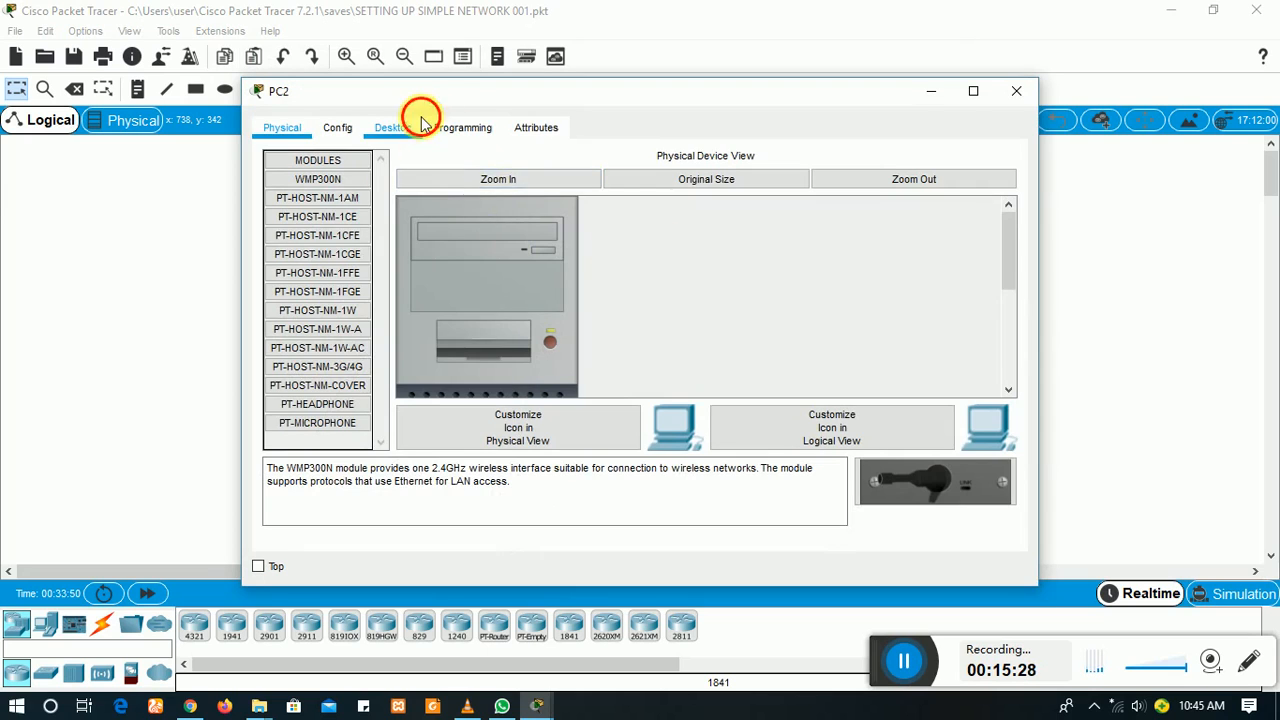
pyautogui.click(392, 127)
pyautogui.click(318, 209)
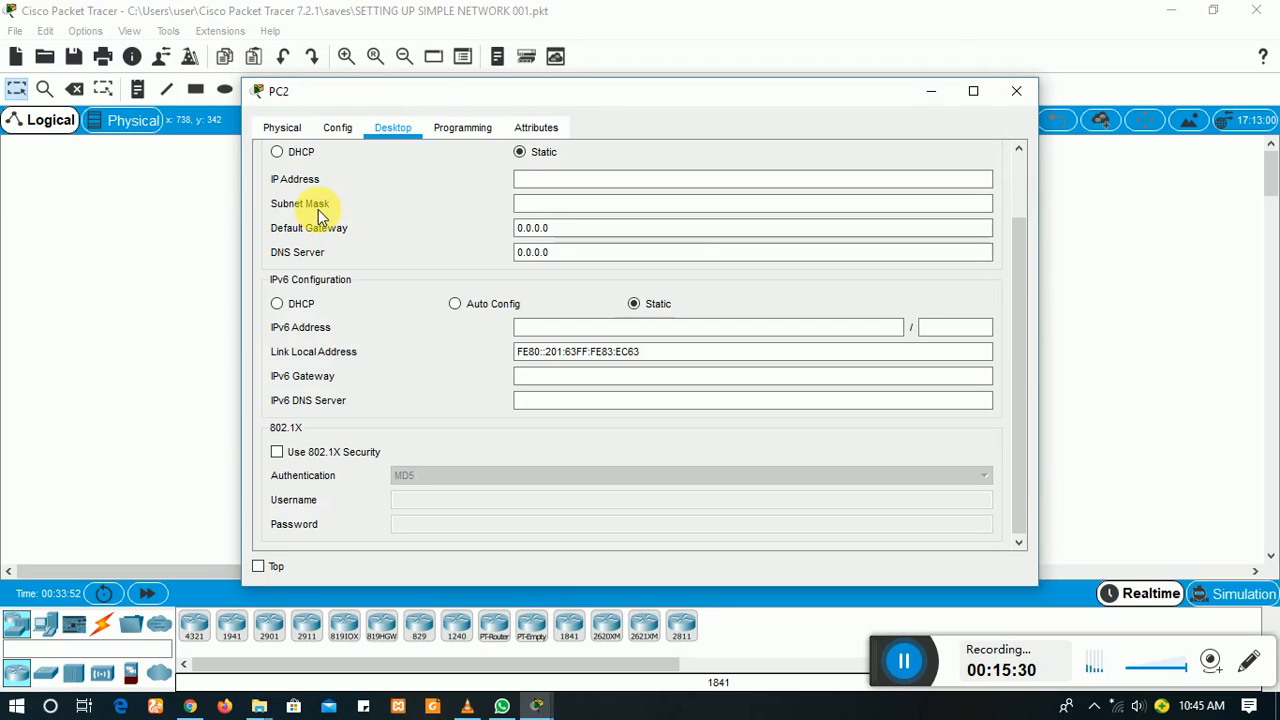
pyautogui.click(567, 184)
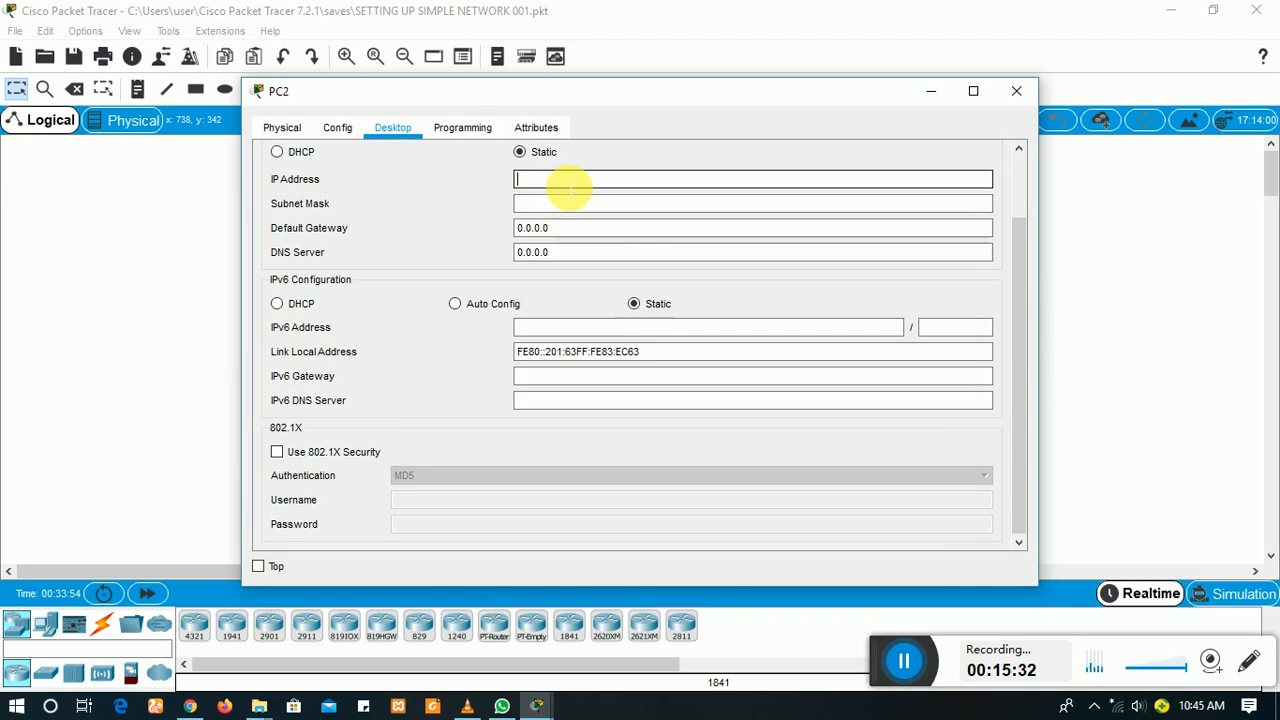
pyautogui.write('192.168.30.1')
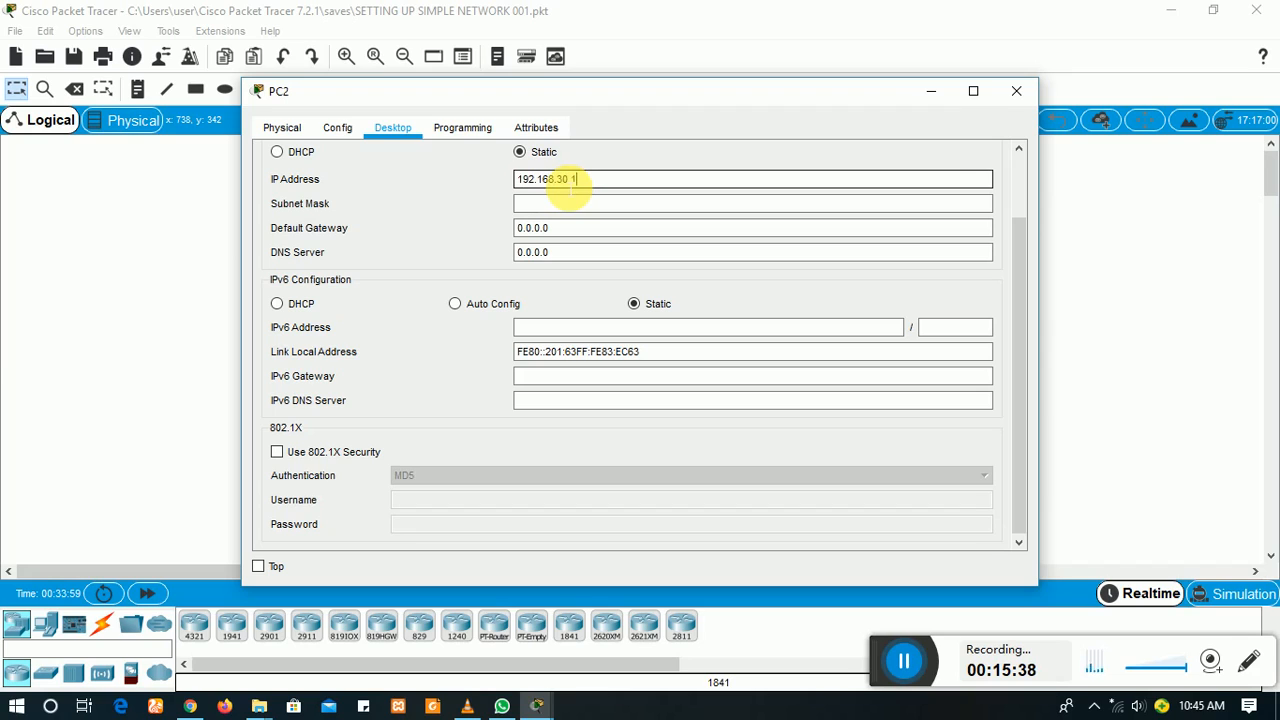
pyautogui.press('Tab')
pyautogui.press('Tab')
pyautogui.write('192')
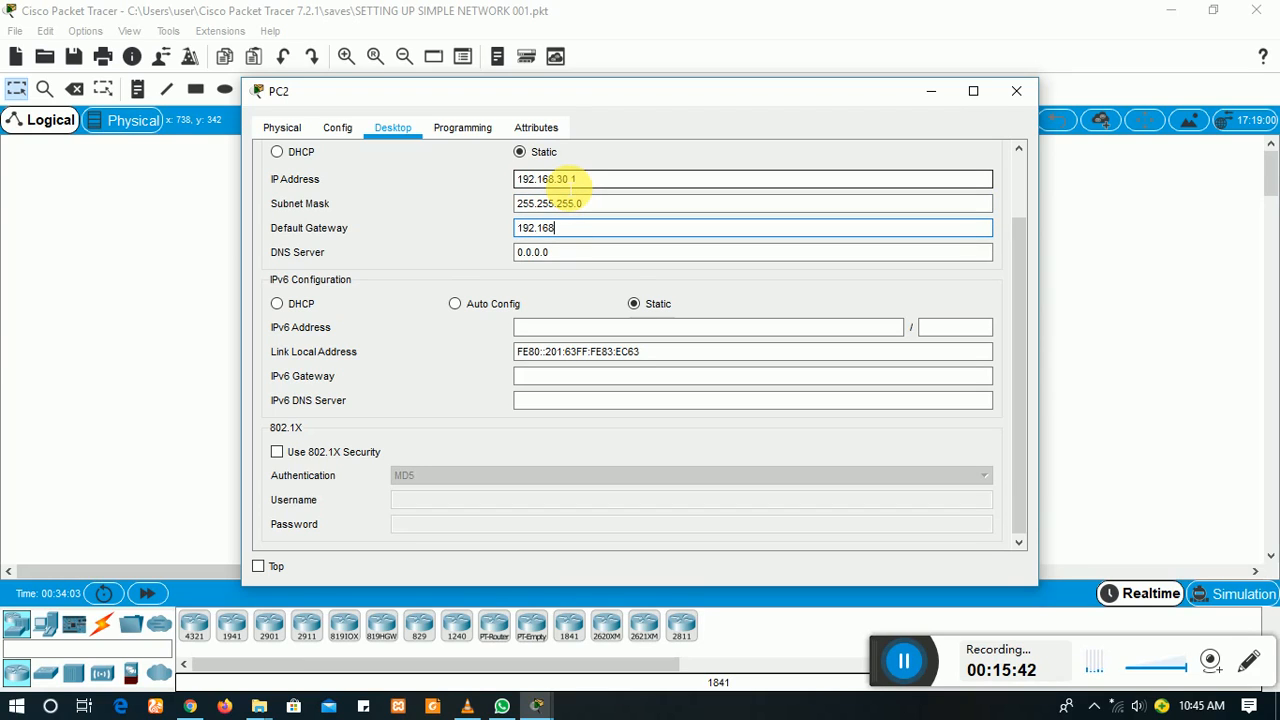
pyautogui.write('.168.30.3')
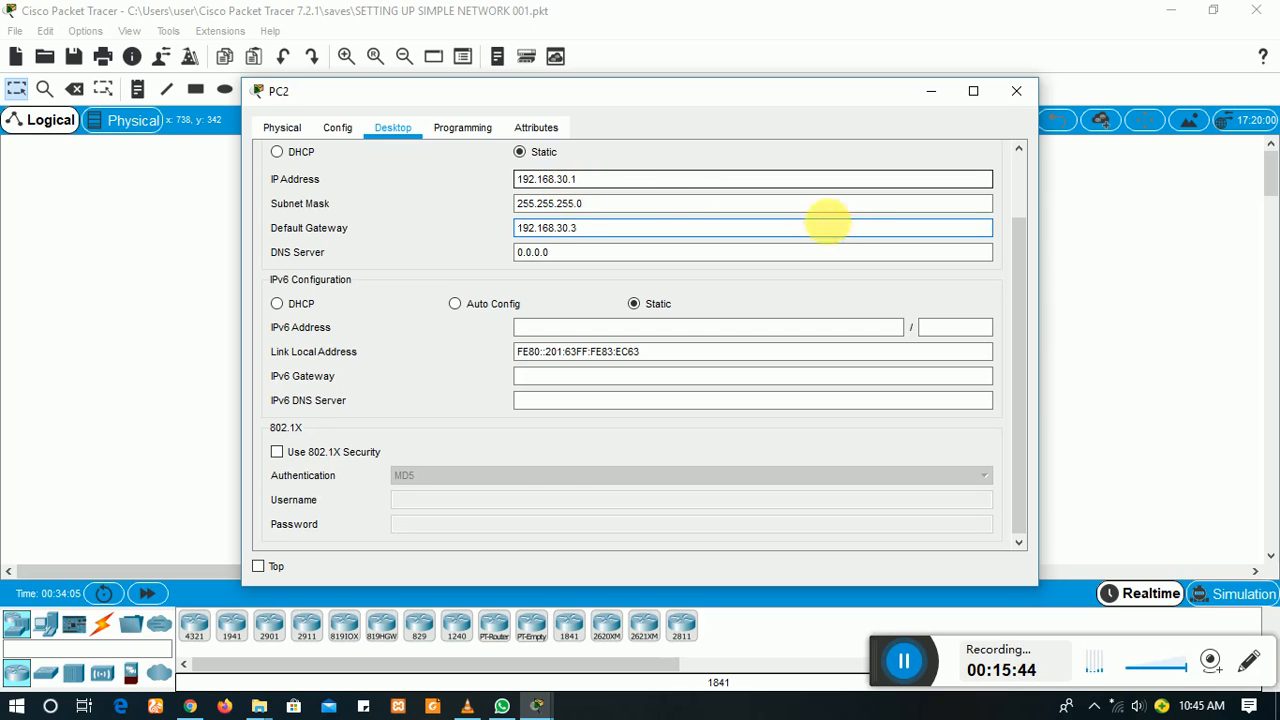
pyautogui.click(1016, 91)
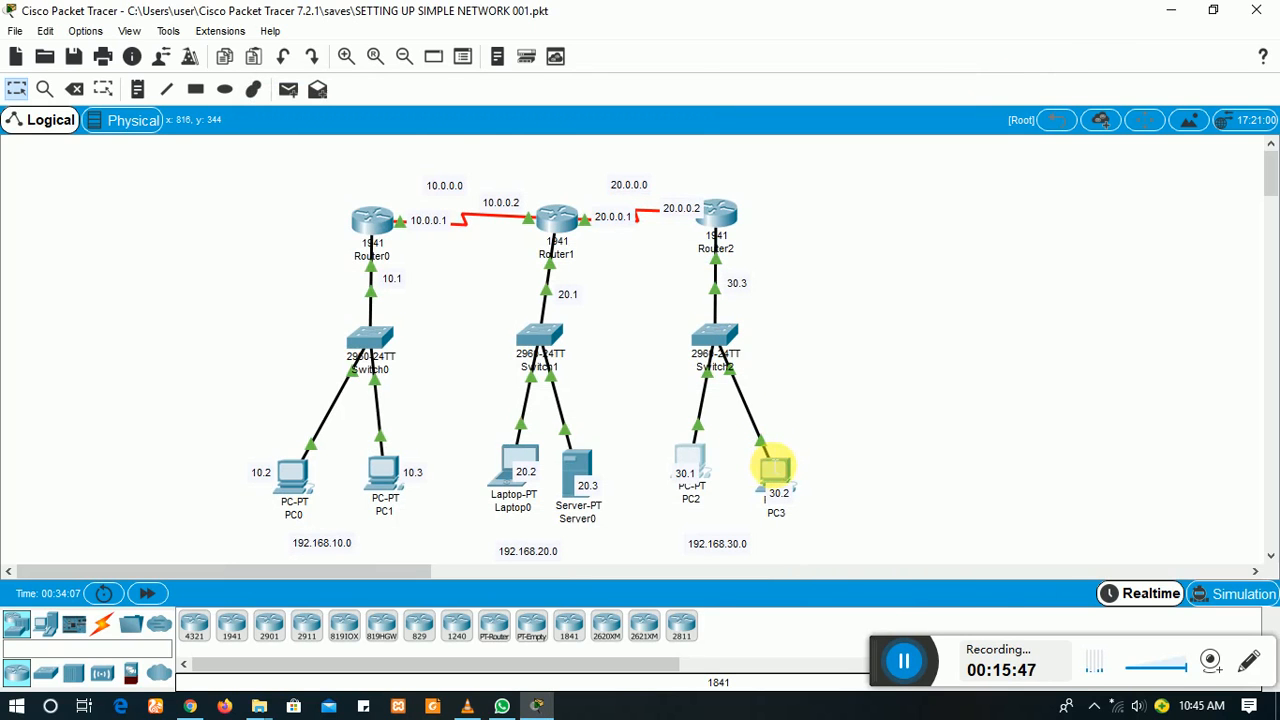
# Step: Give PC3 the static IP address 192.168.30.2 with mask 255.255.255.0 and default gateway 192.168.30.3, and close its window
pyautogui.click(772, 462)
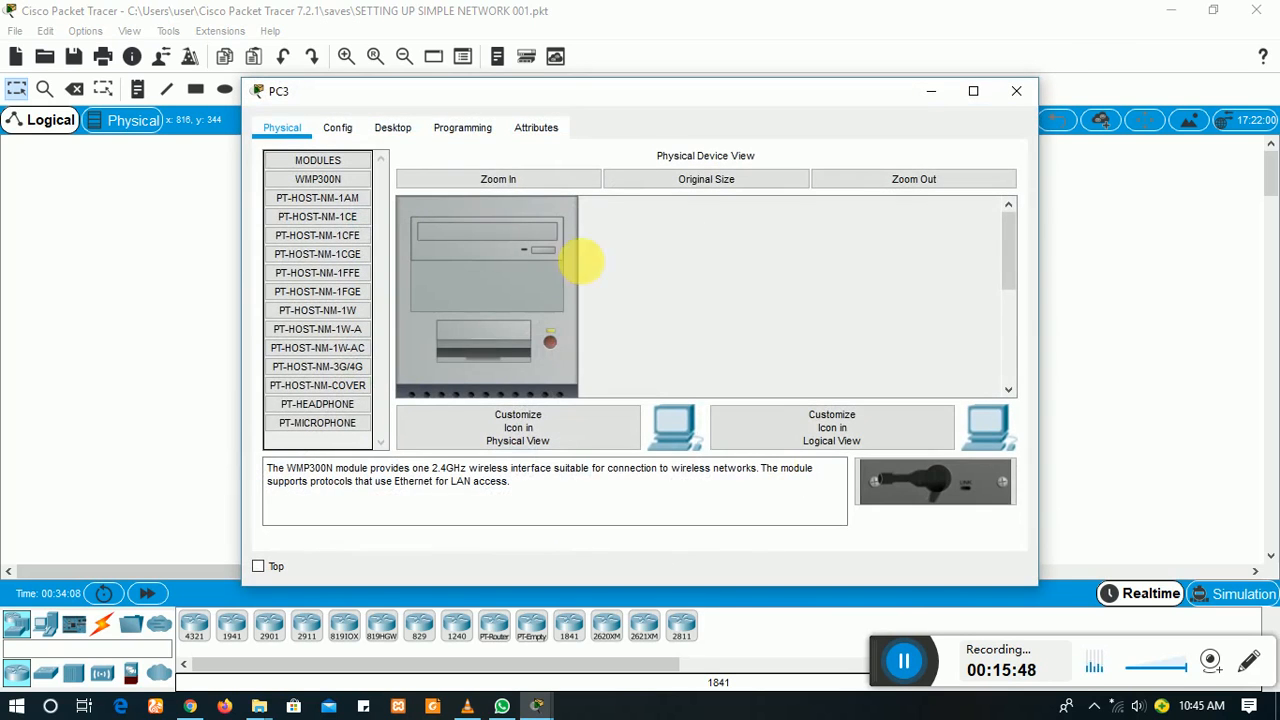
pyautogui.click(392, 128)
pyautogui.click(348, 221)
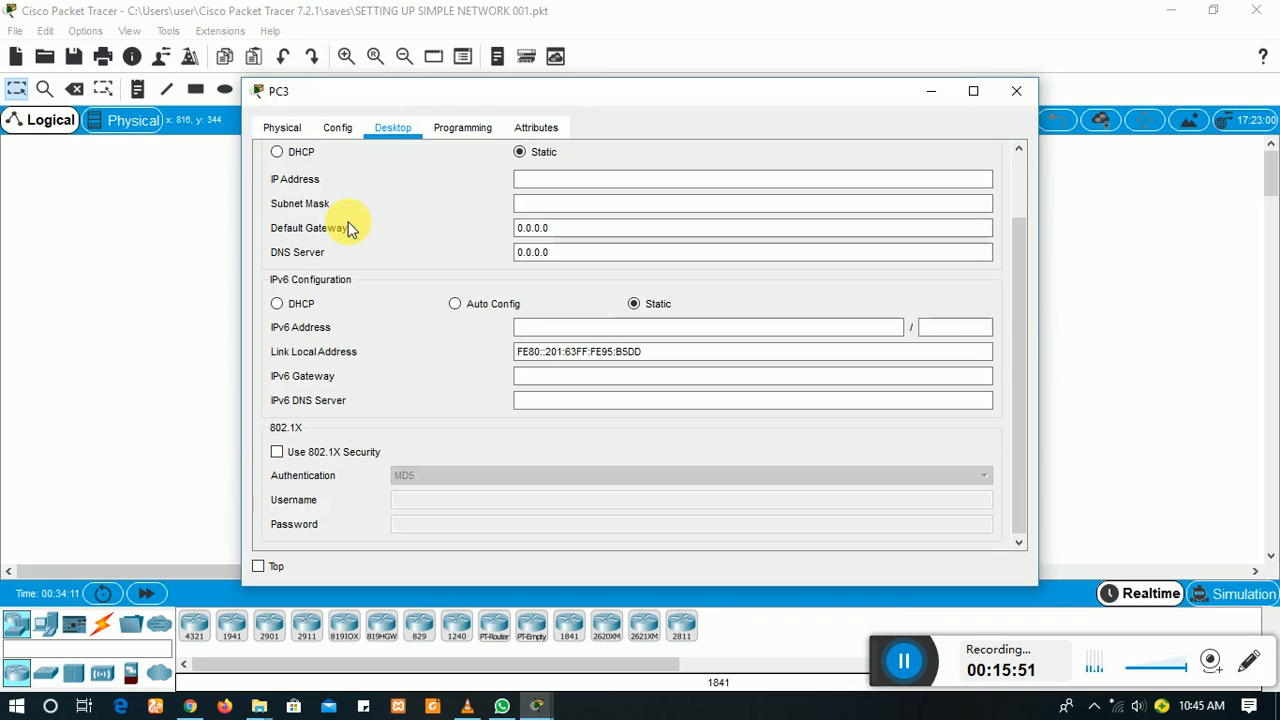
pyautogui.click(558, 184)
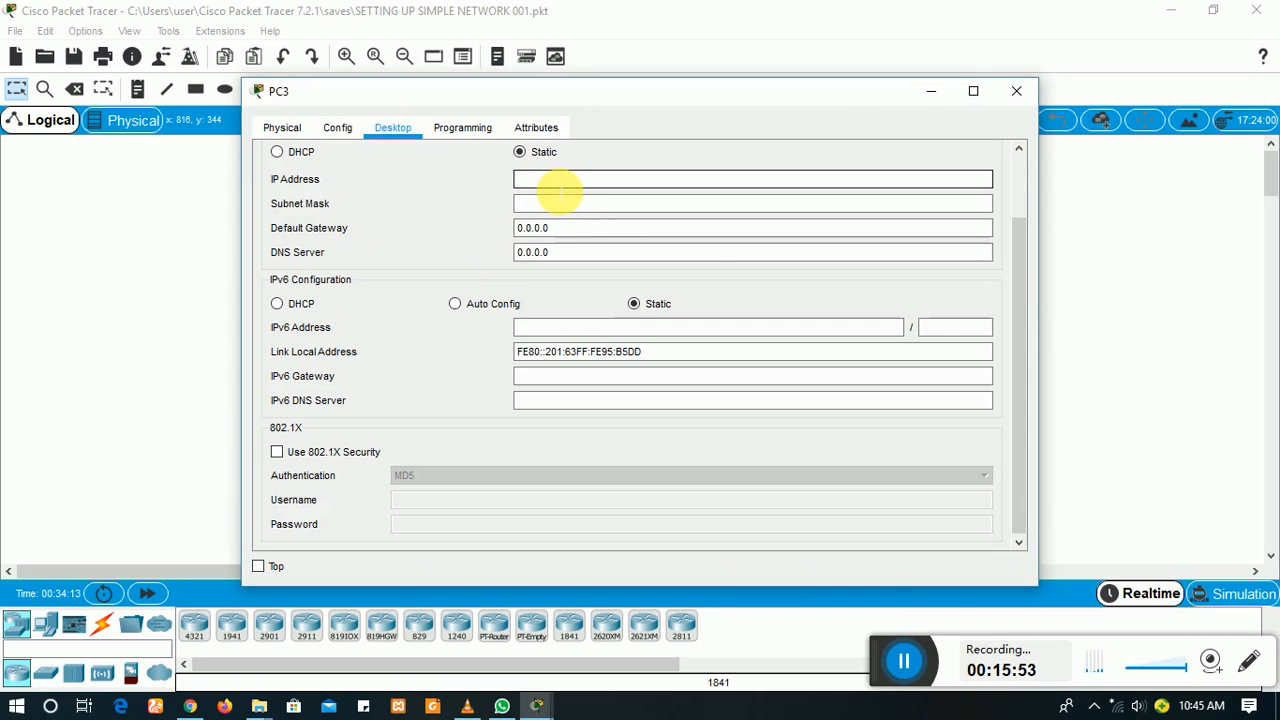
pyautogui.write('192.16')
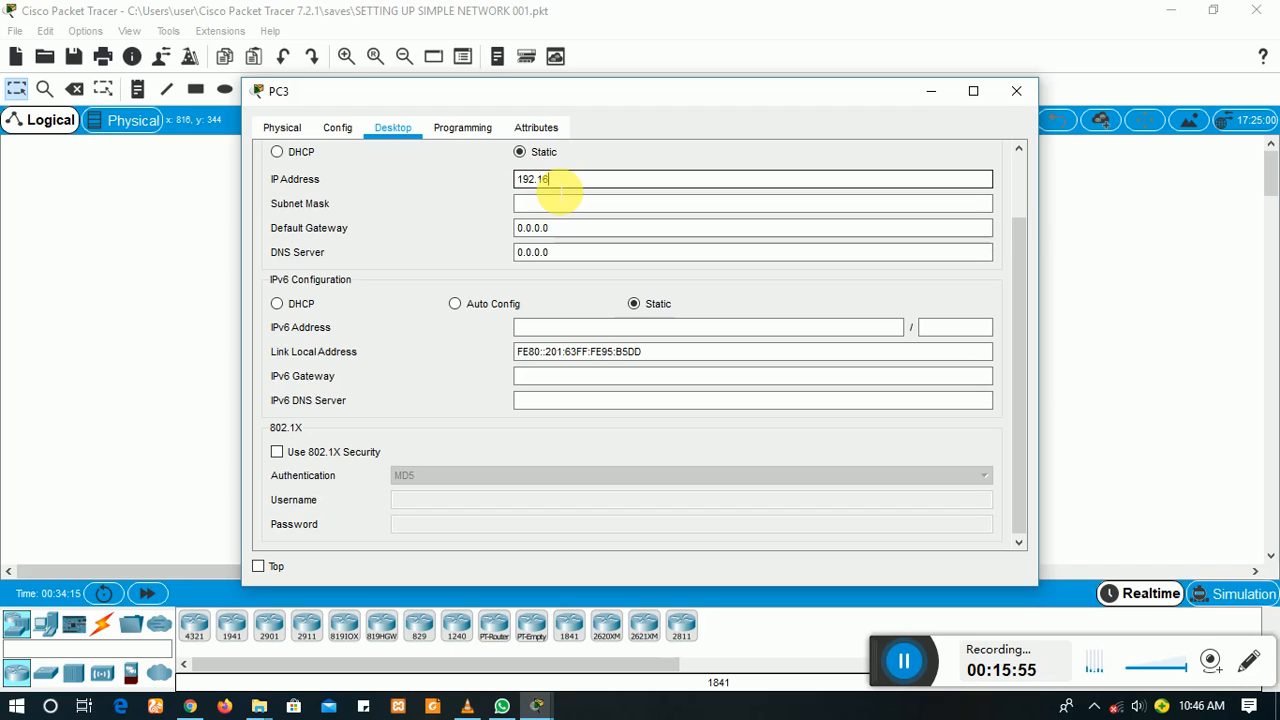
pyautogui.write('8.30.2')
pyautogui.press('Tab')
pyautogui.press('Tab')
pyautogui.write('1')
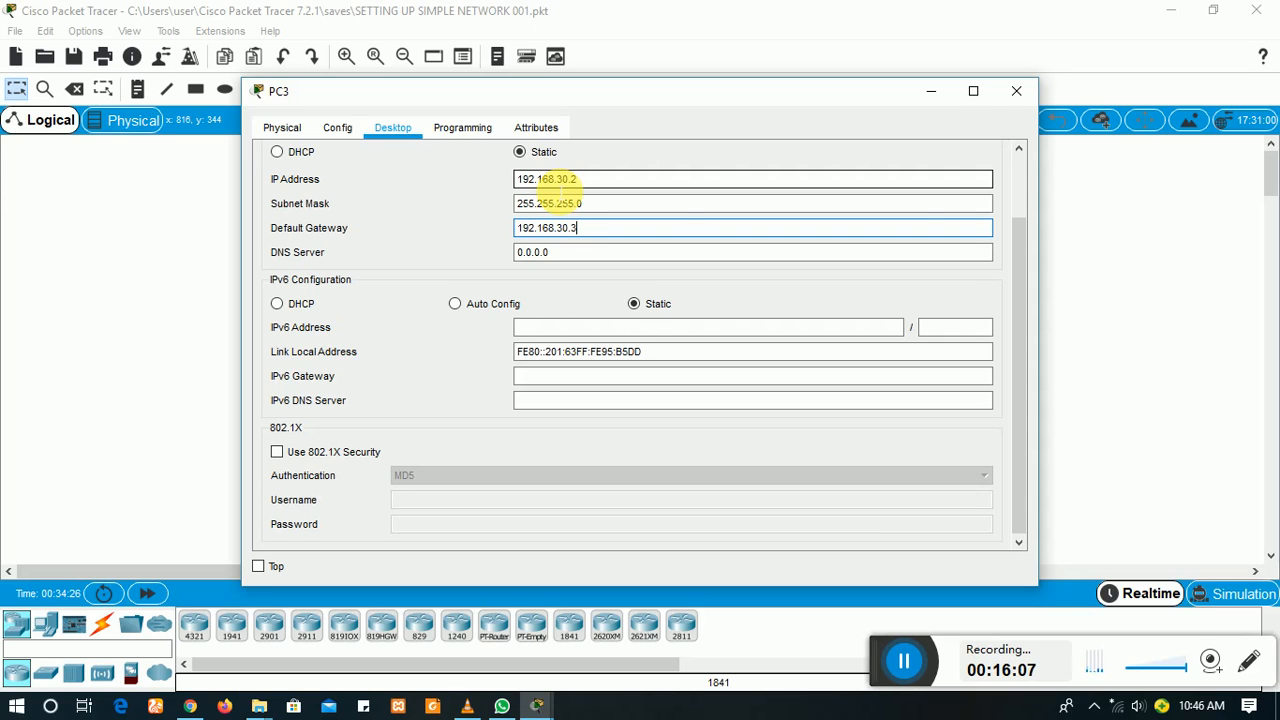
pyautogui.click(1016, 91)
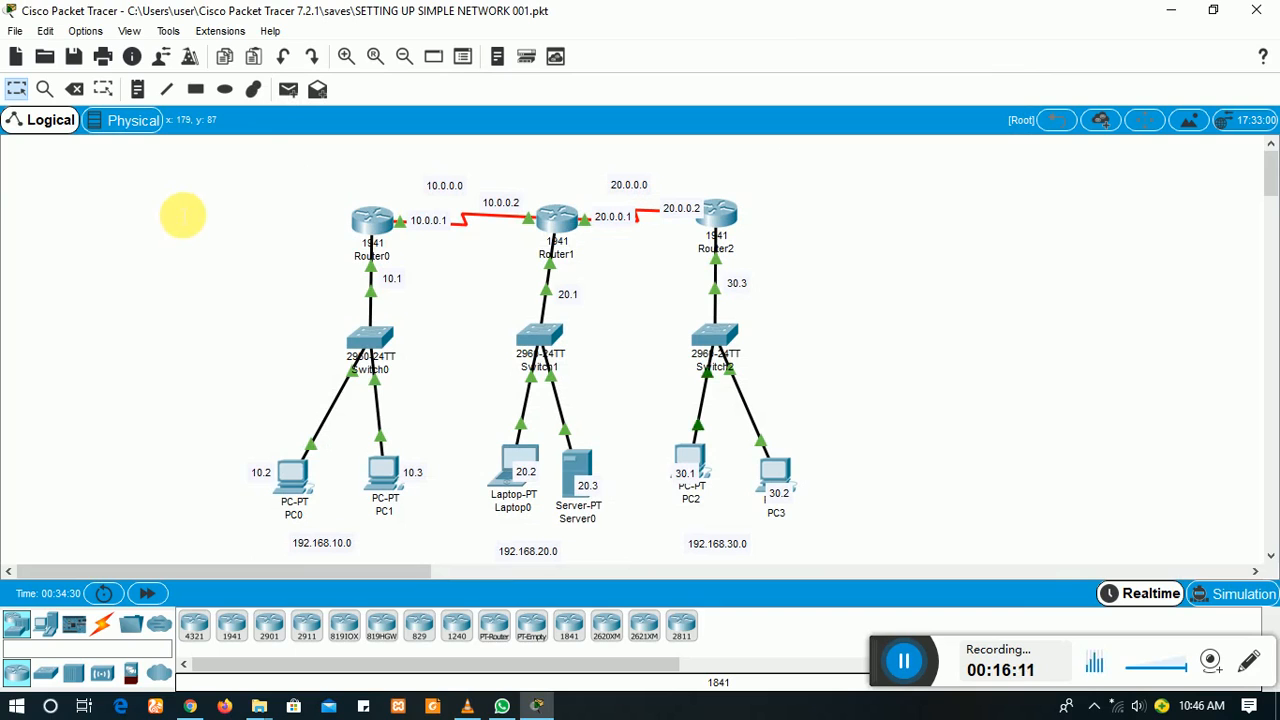
# Step: Send a simple PDU from PC0 to PC1 and show the PDU list to check its delivery status
pyautogui.click(286, 97)
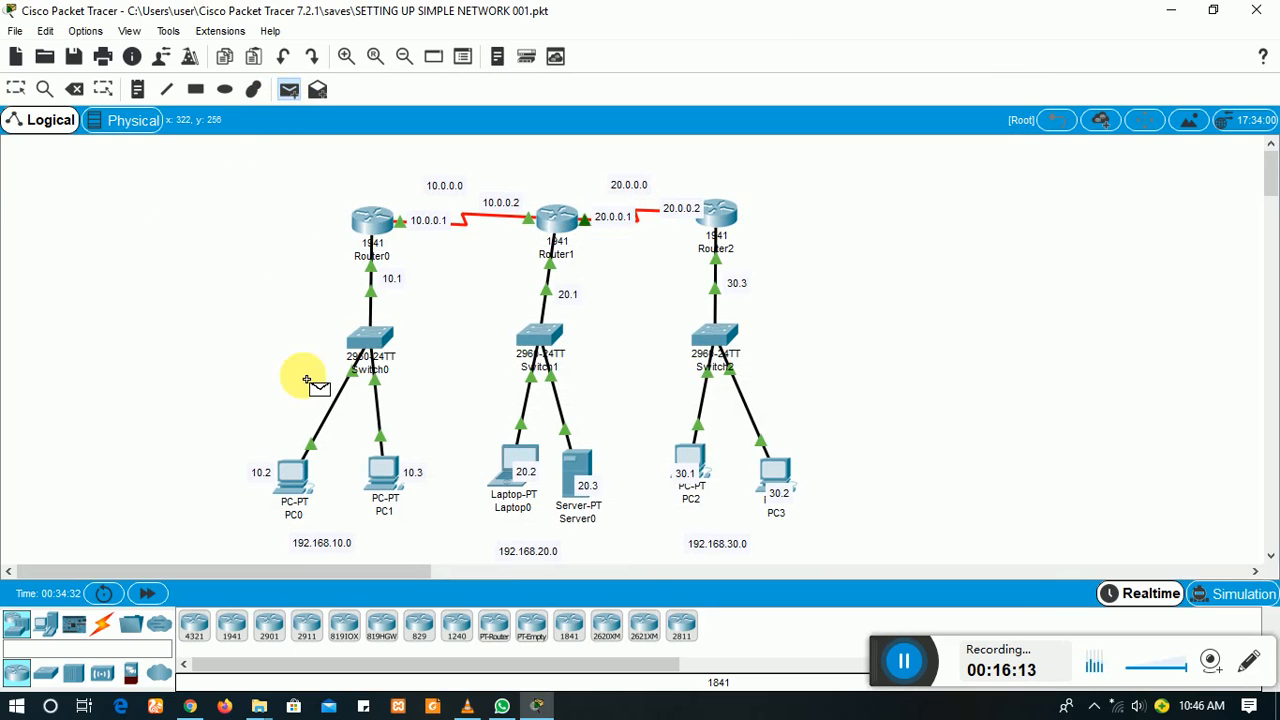
pyautogui.click(290, 487)
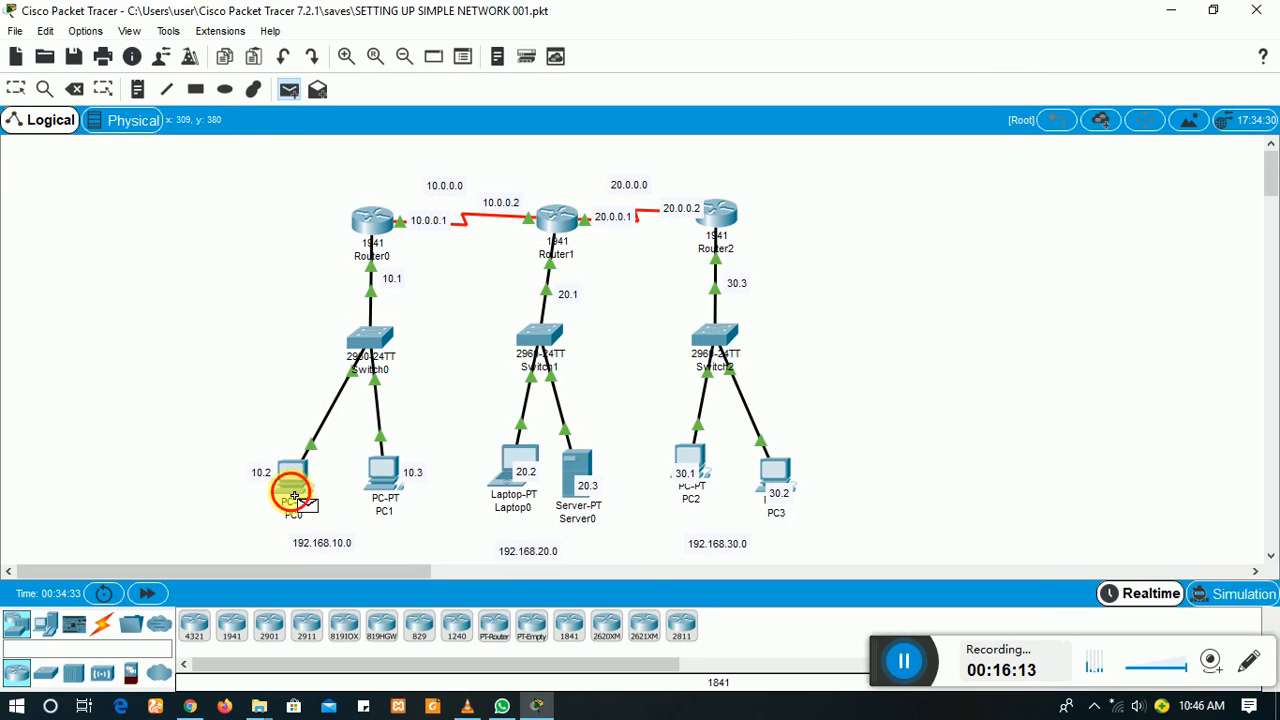
pyautogui.click(388, 490)
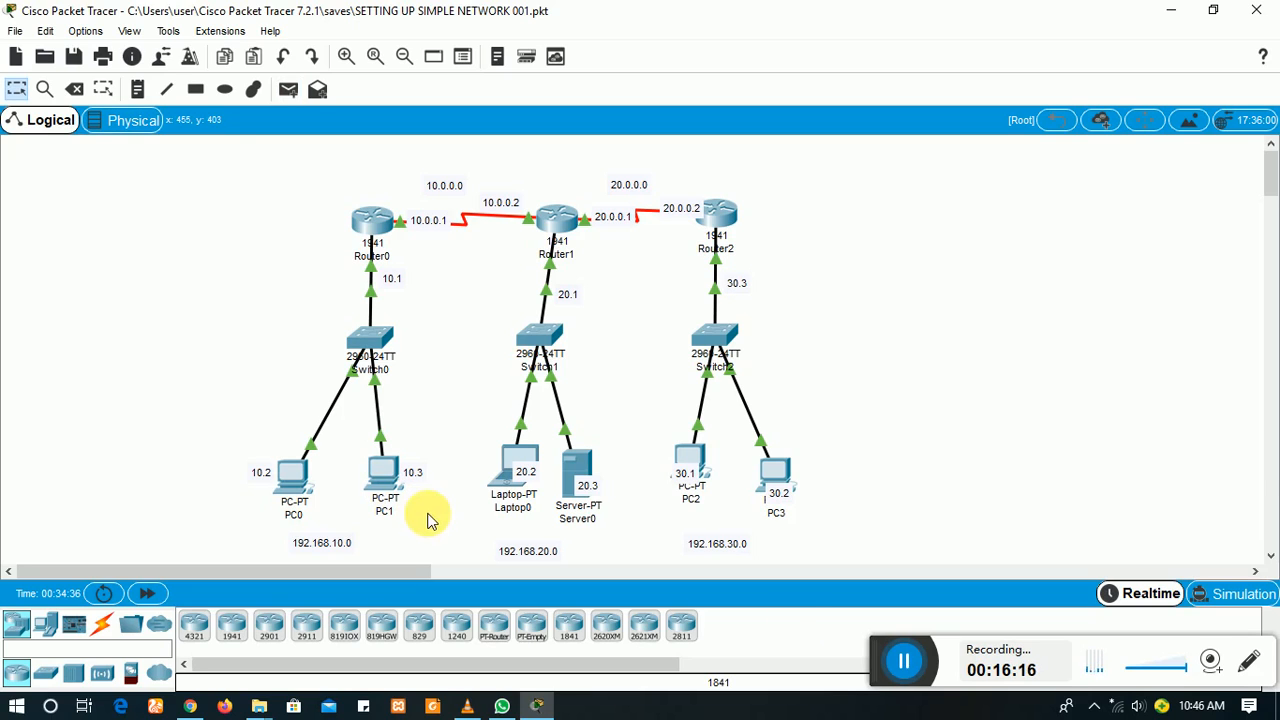
pyautogui.moveTo(877, 660); pyautogui.dragTo(894, 410)
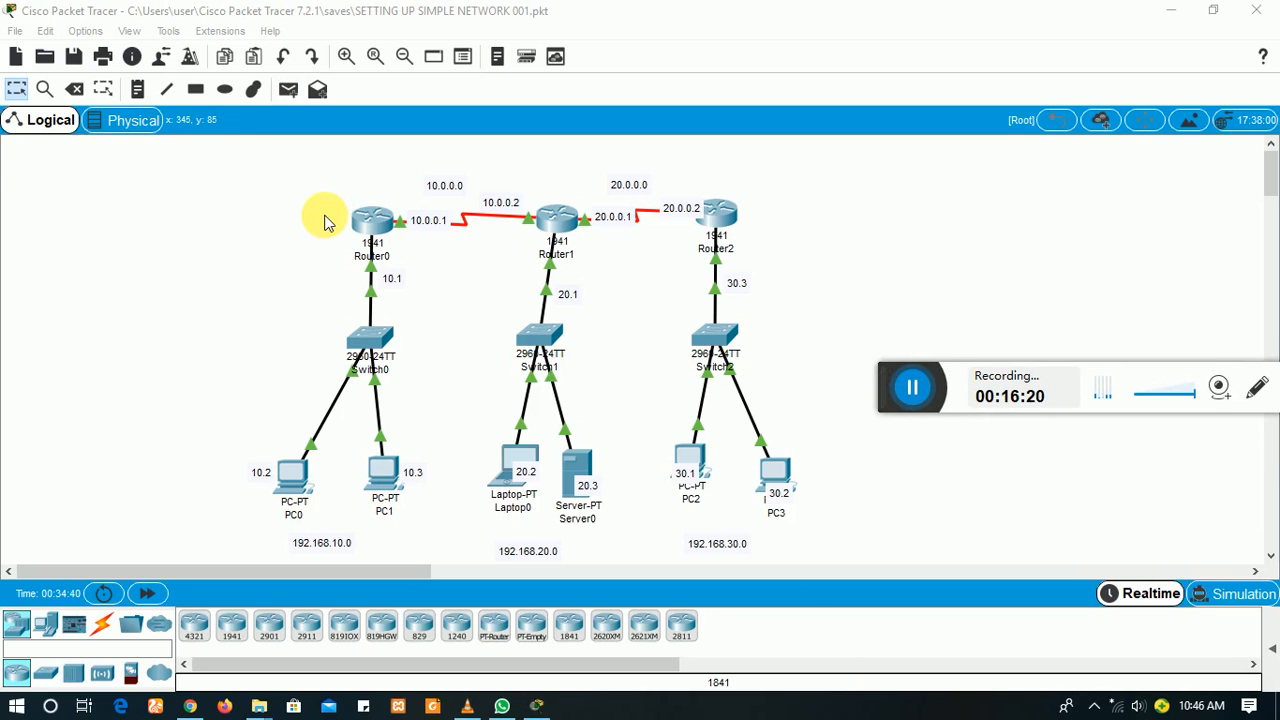
pyautogui.click(1272, 650)
pyautogui.click(896, 642)
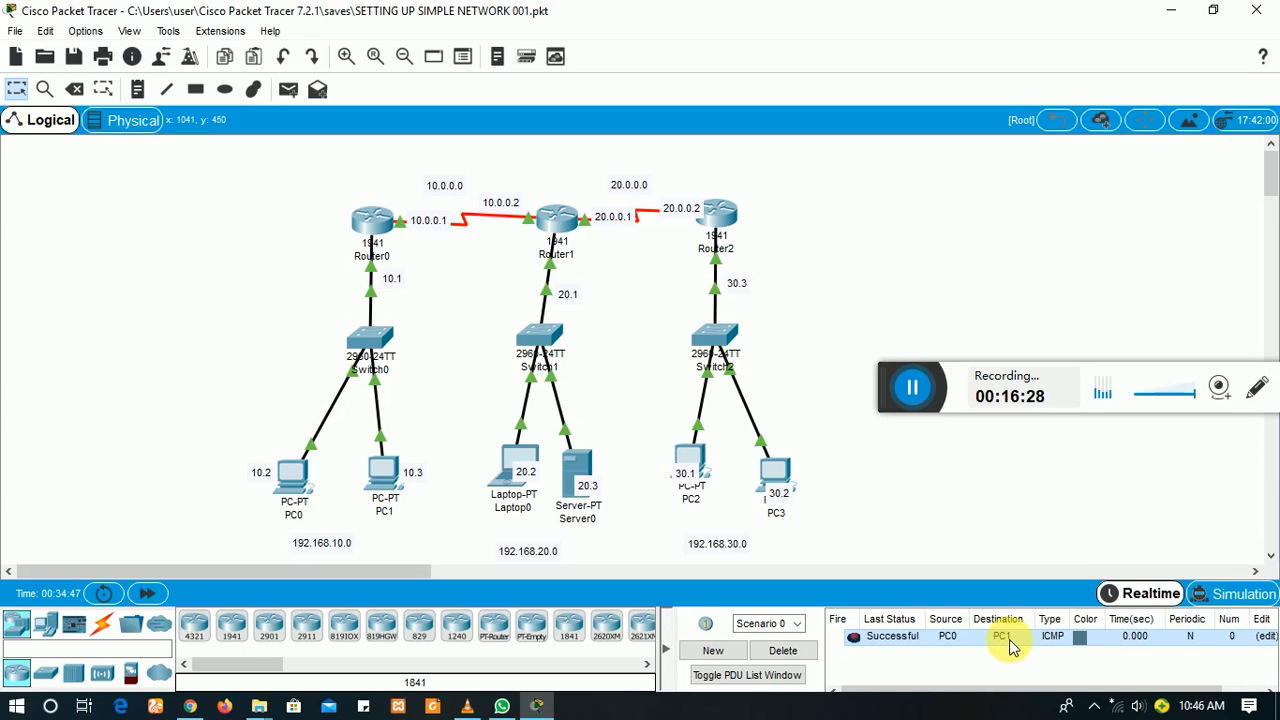
# Step: Send a simple PDU from PC0 to Laptop0, check its status in the PDU list, and hide the list
pyautogui.click(288, 89)
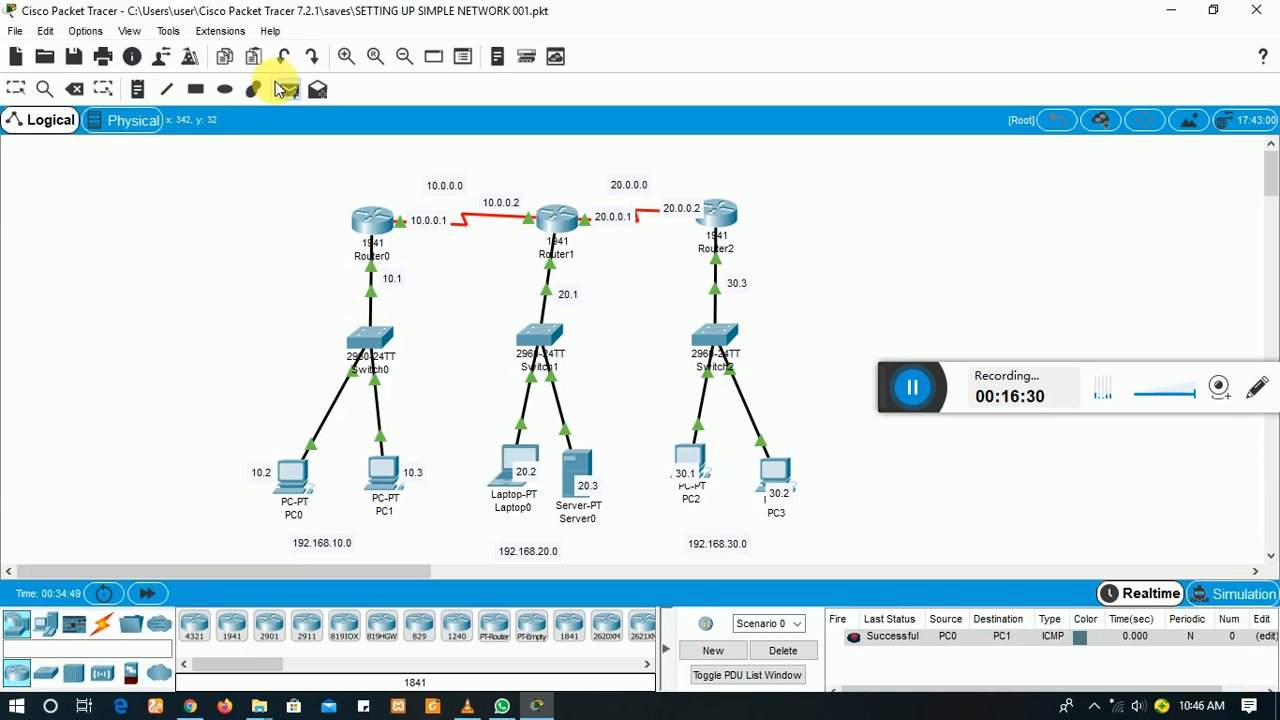
pyautogui.click(293, 477)
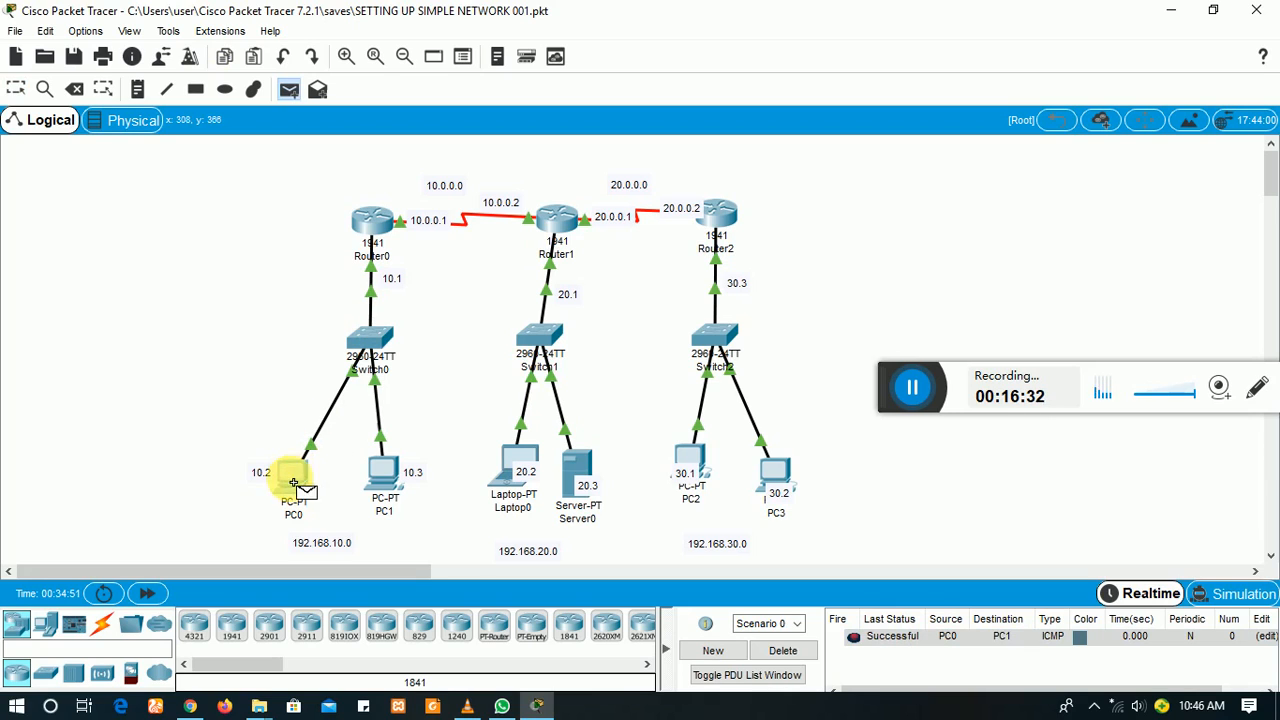
pyautogui.click(527, 467)
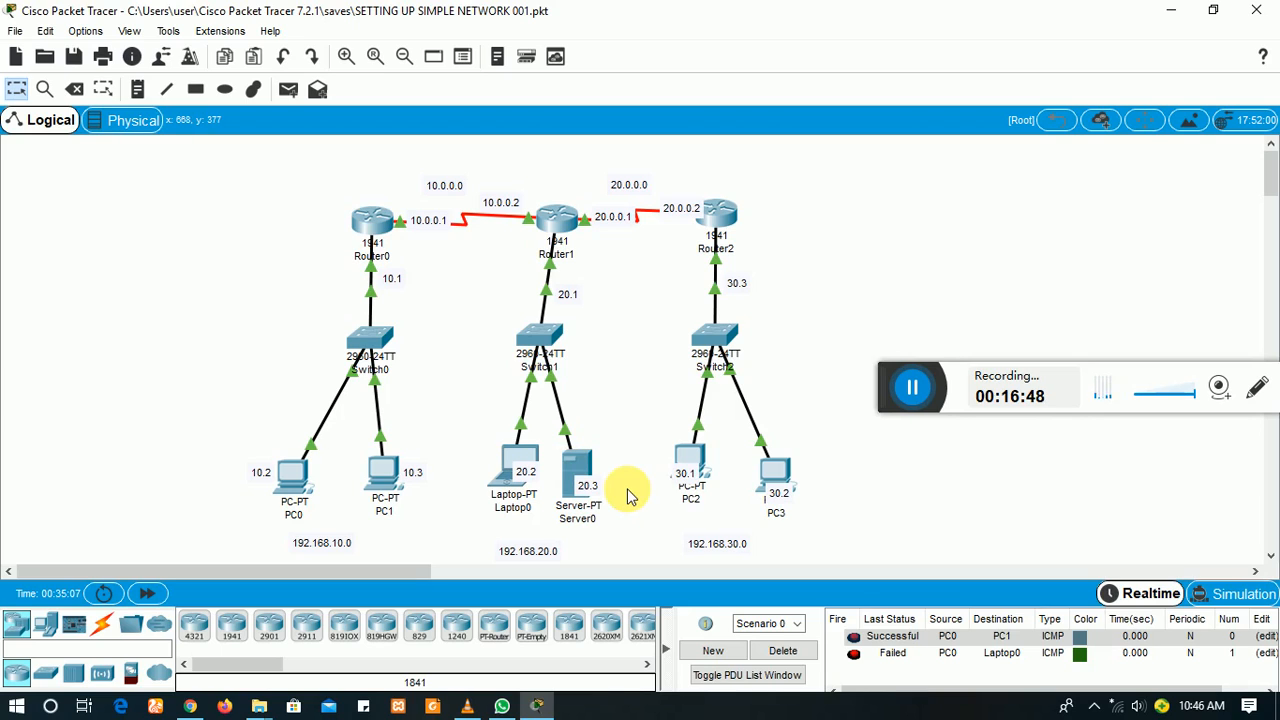
pyautogui.click(661, 646)
pyautogui.moveTo(892, 407); pyautogui.dragTo(857, 549)
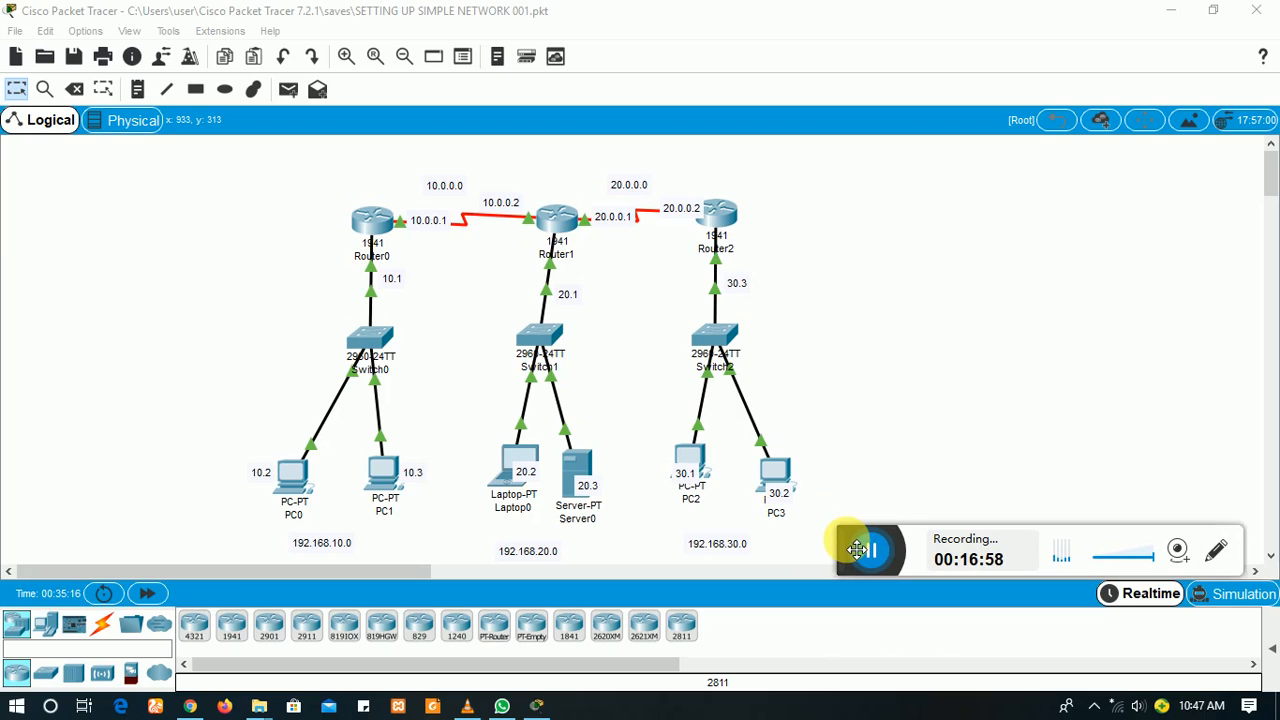